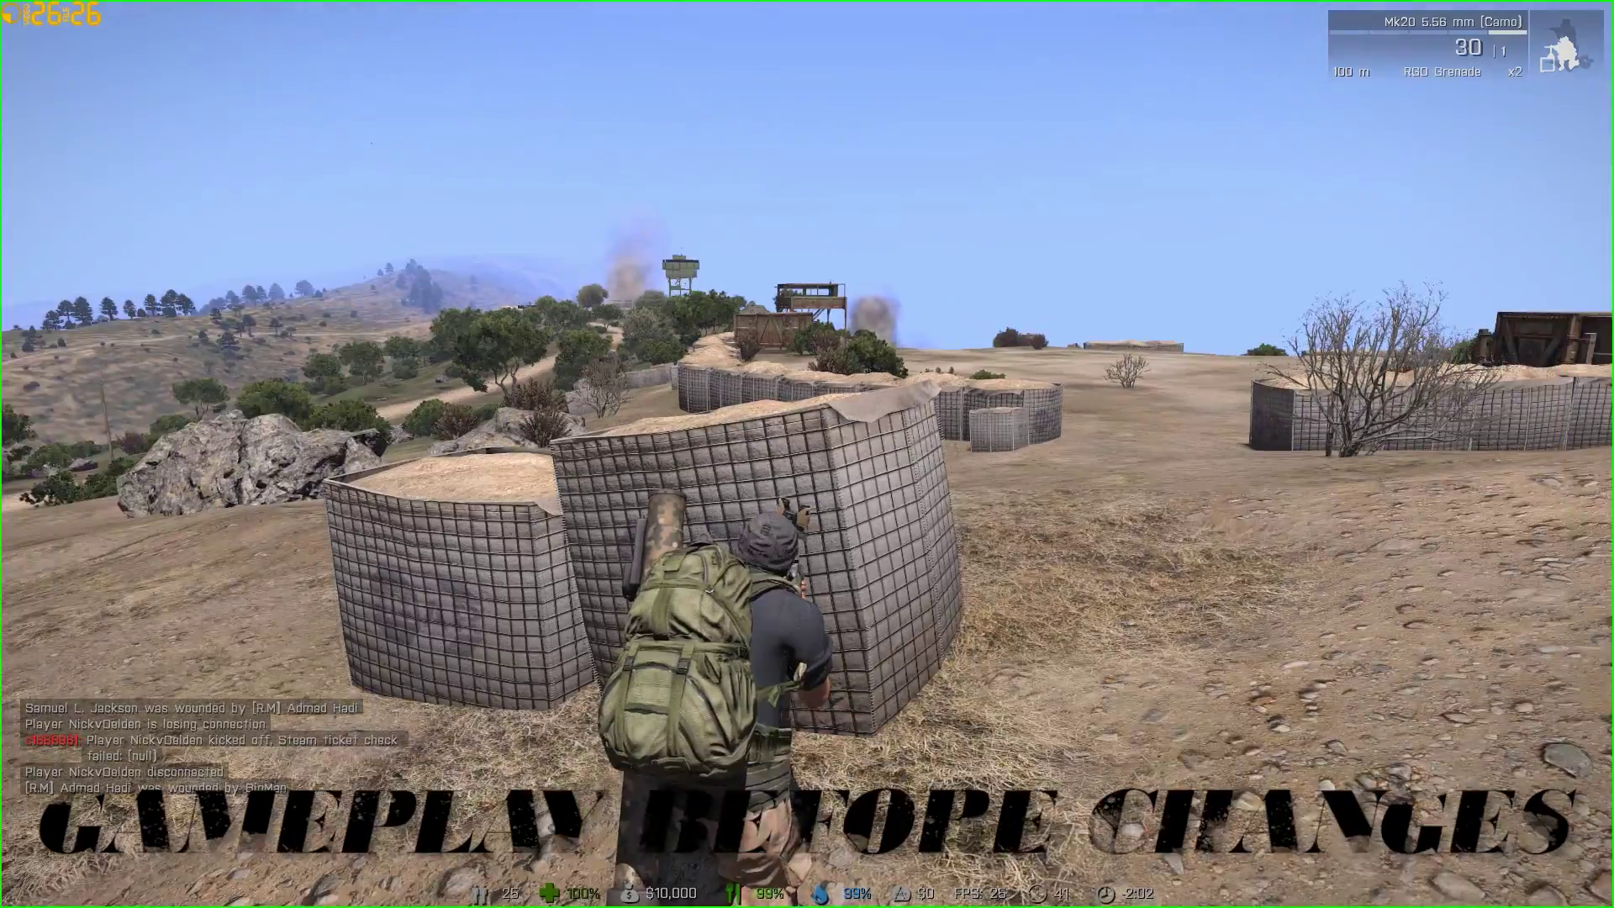
key("w")
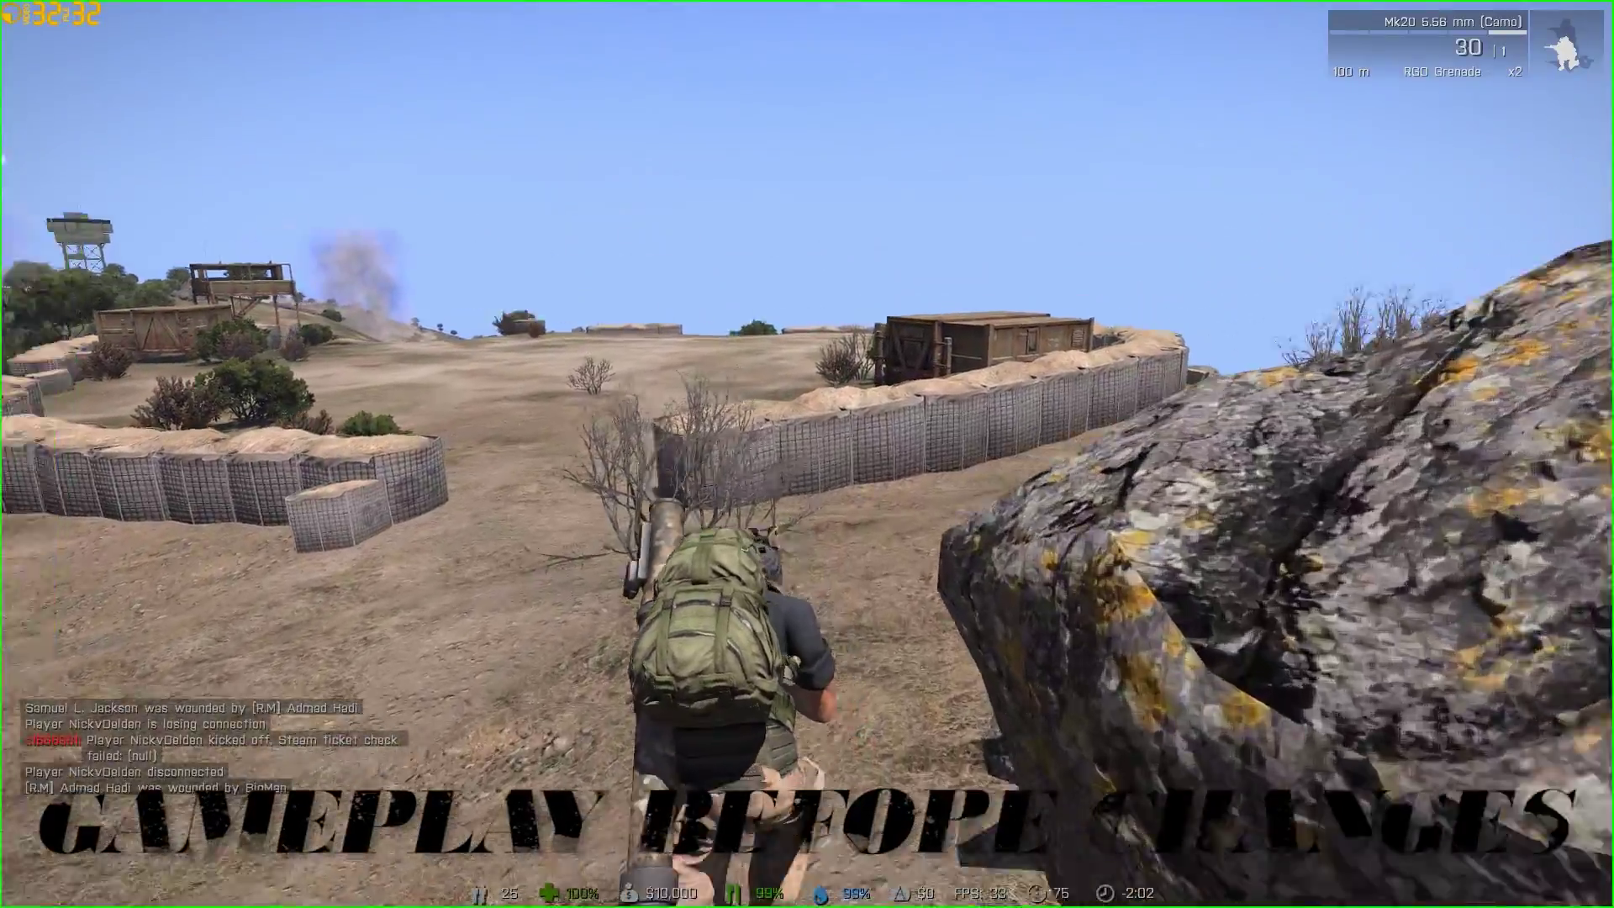
key("w")
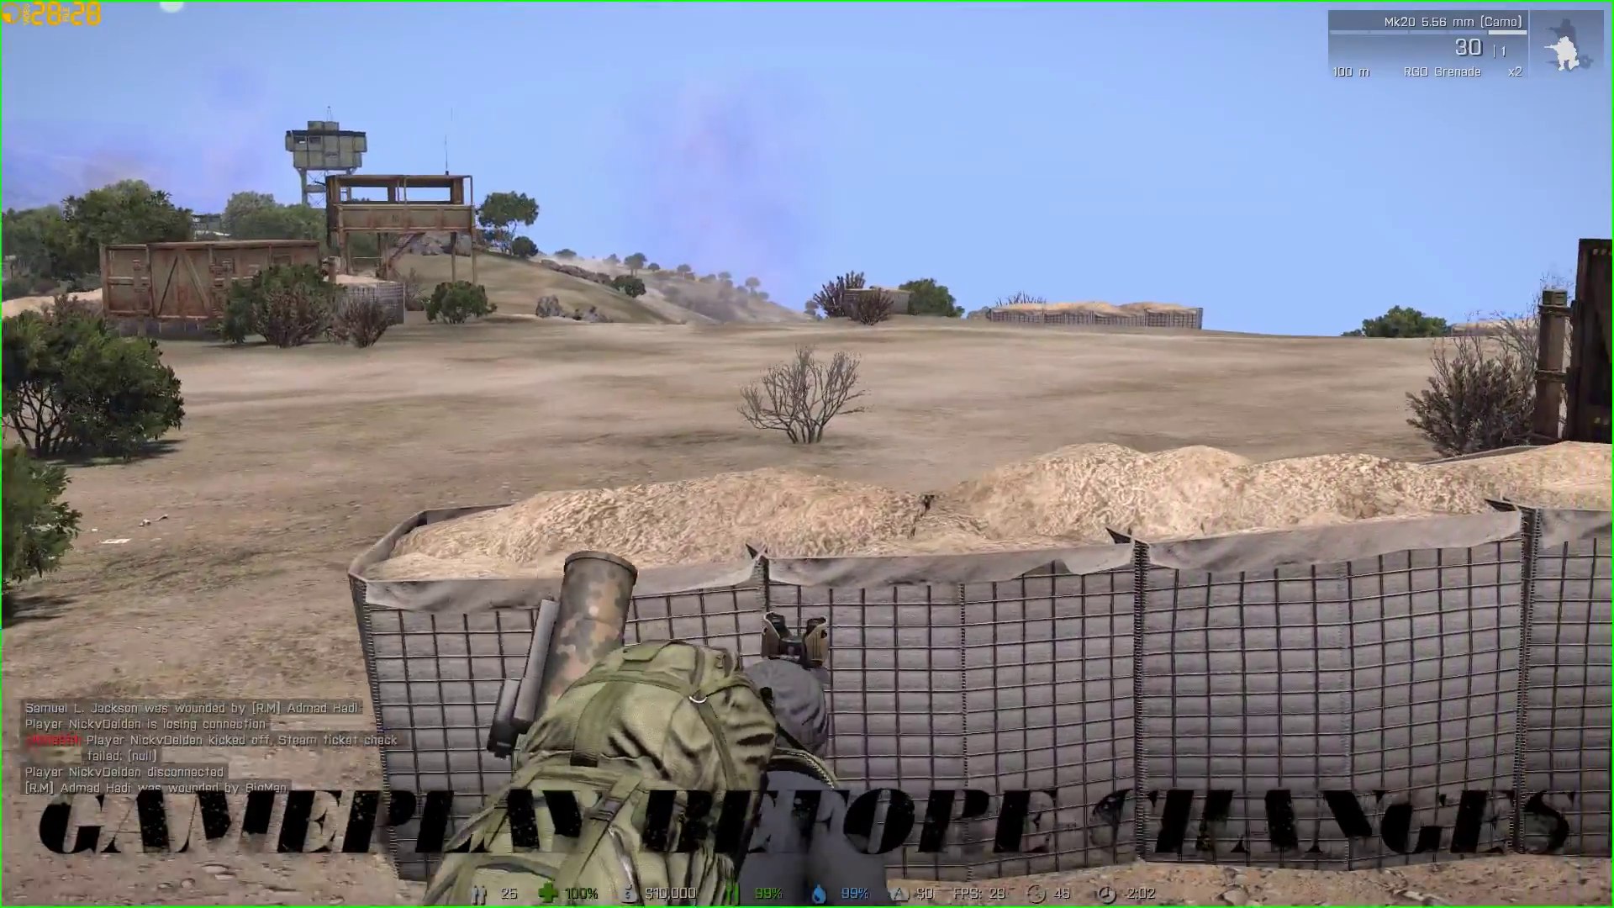
key("w")
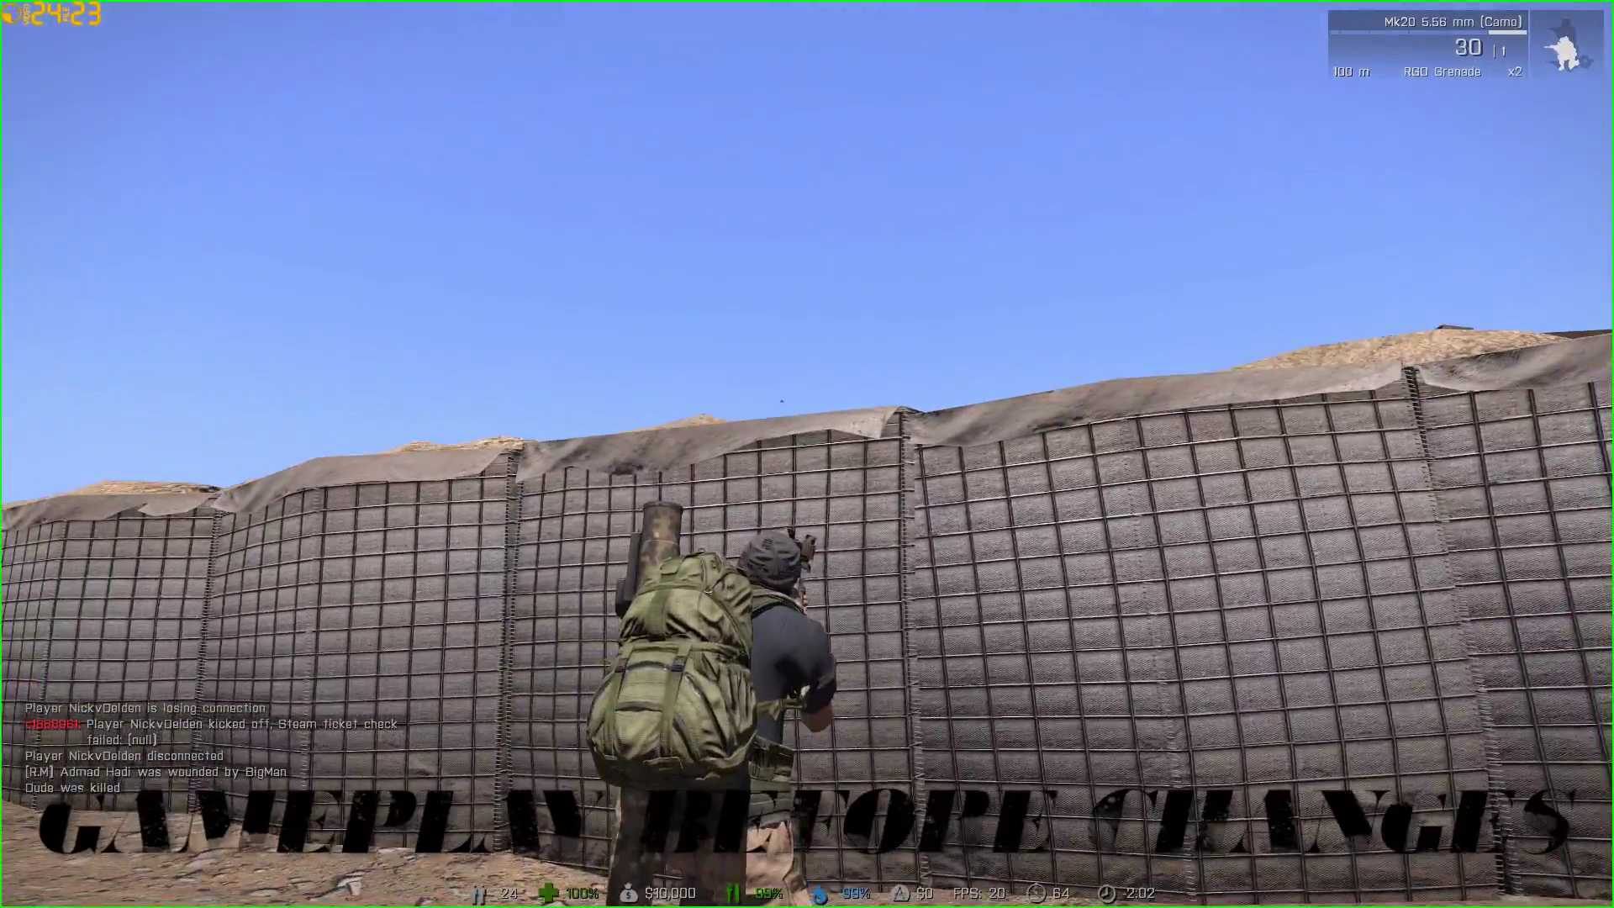
key("w")
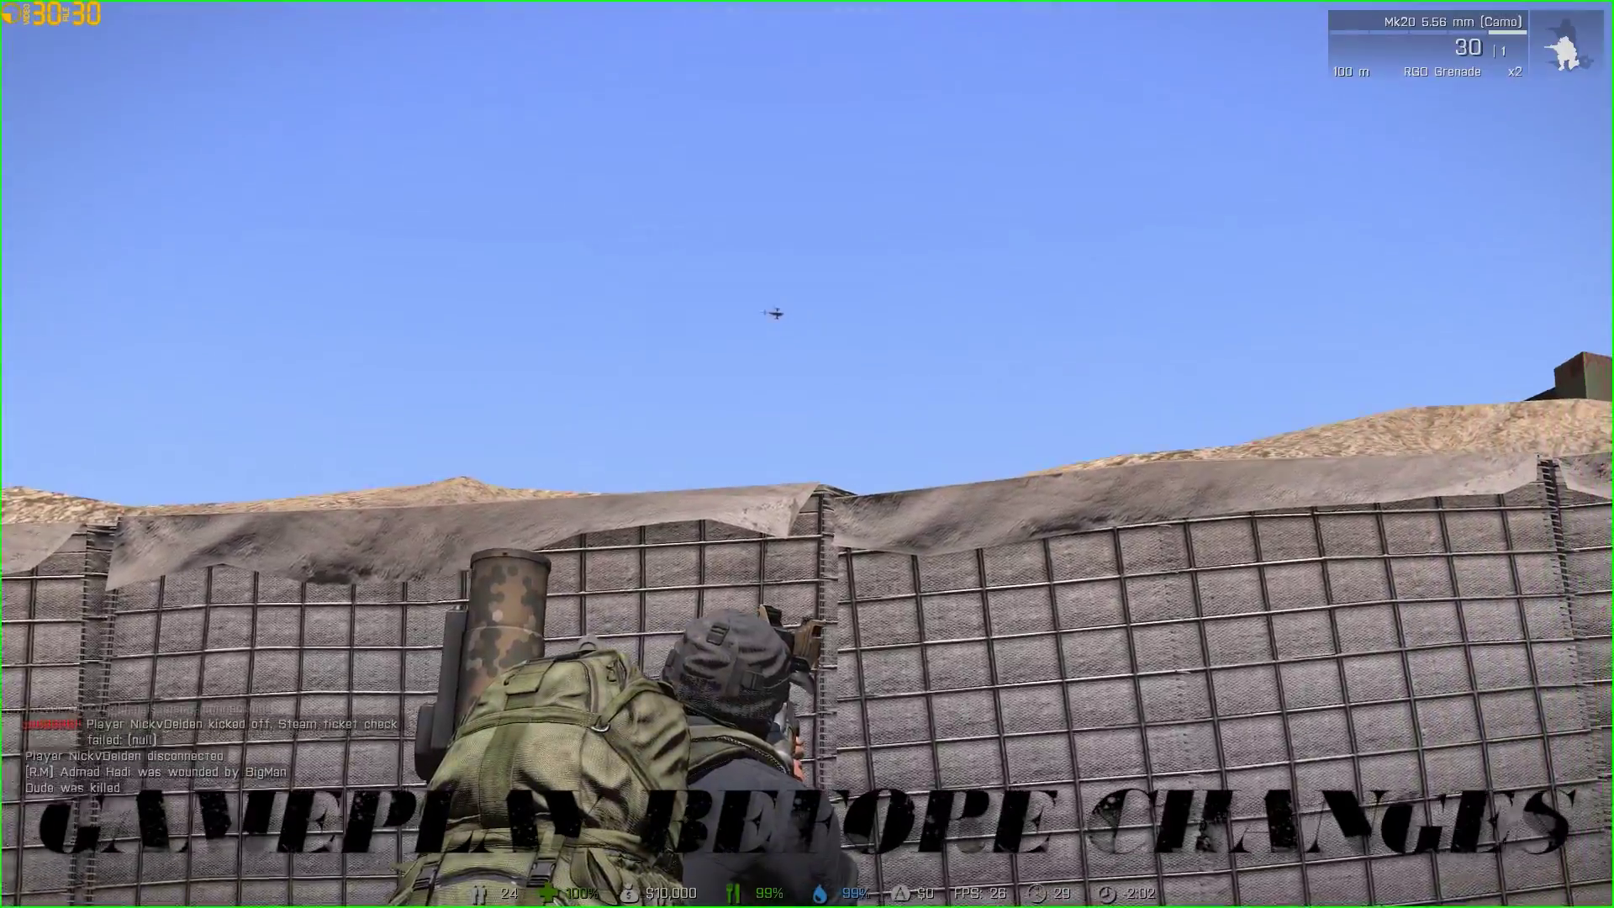
key("w")
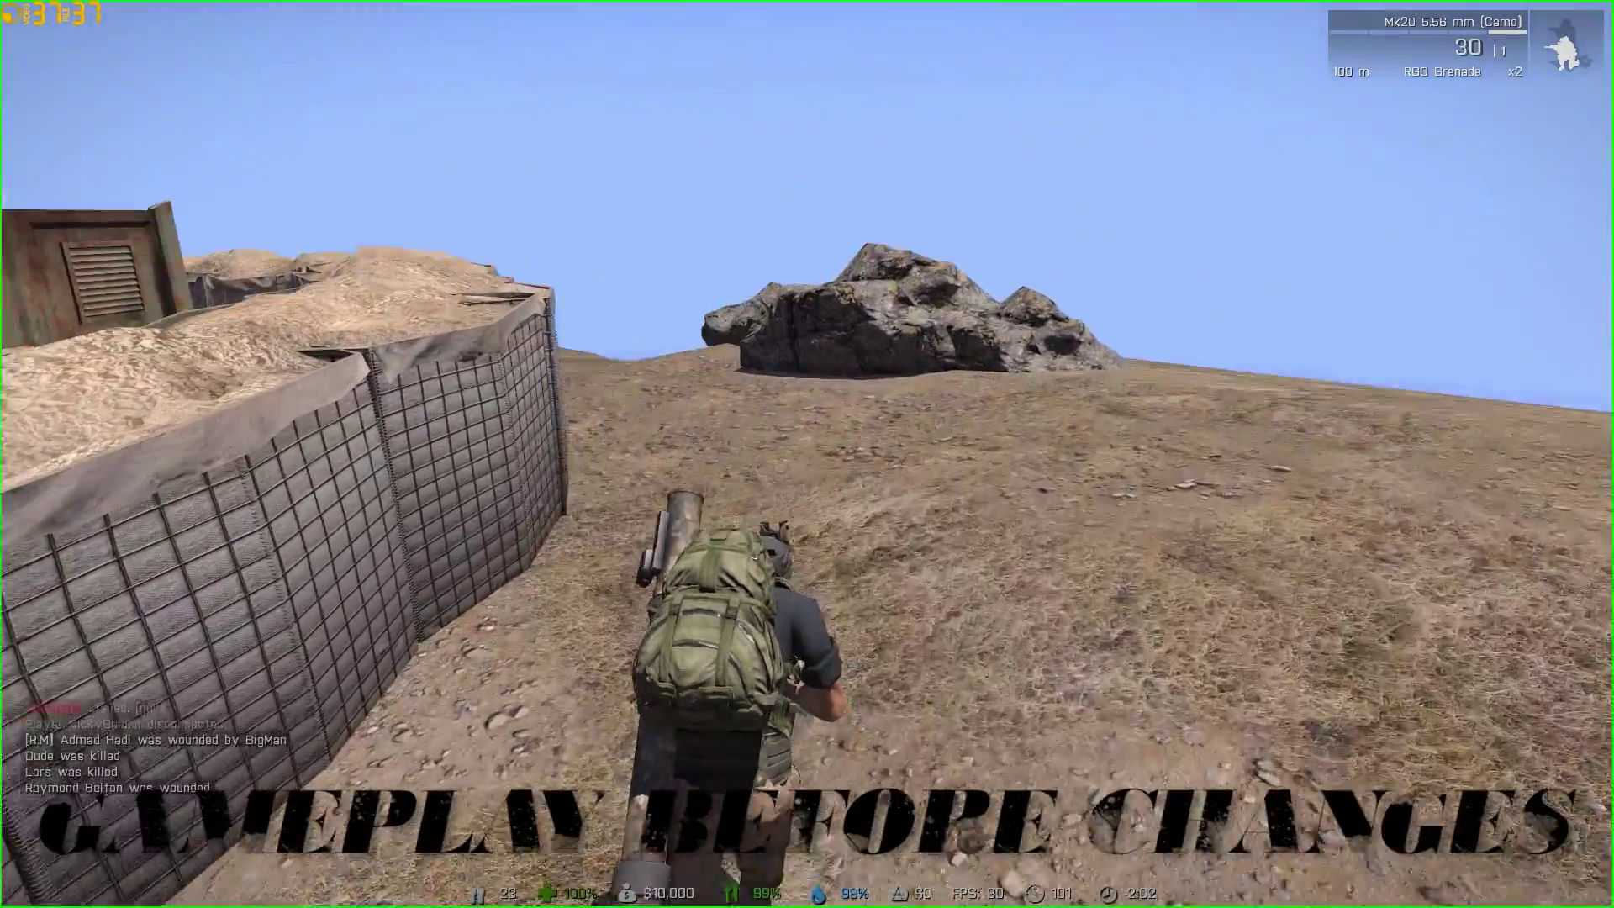
key("w")
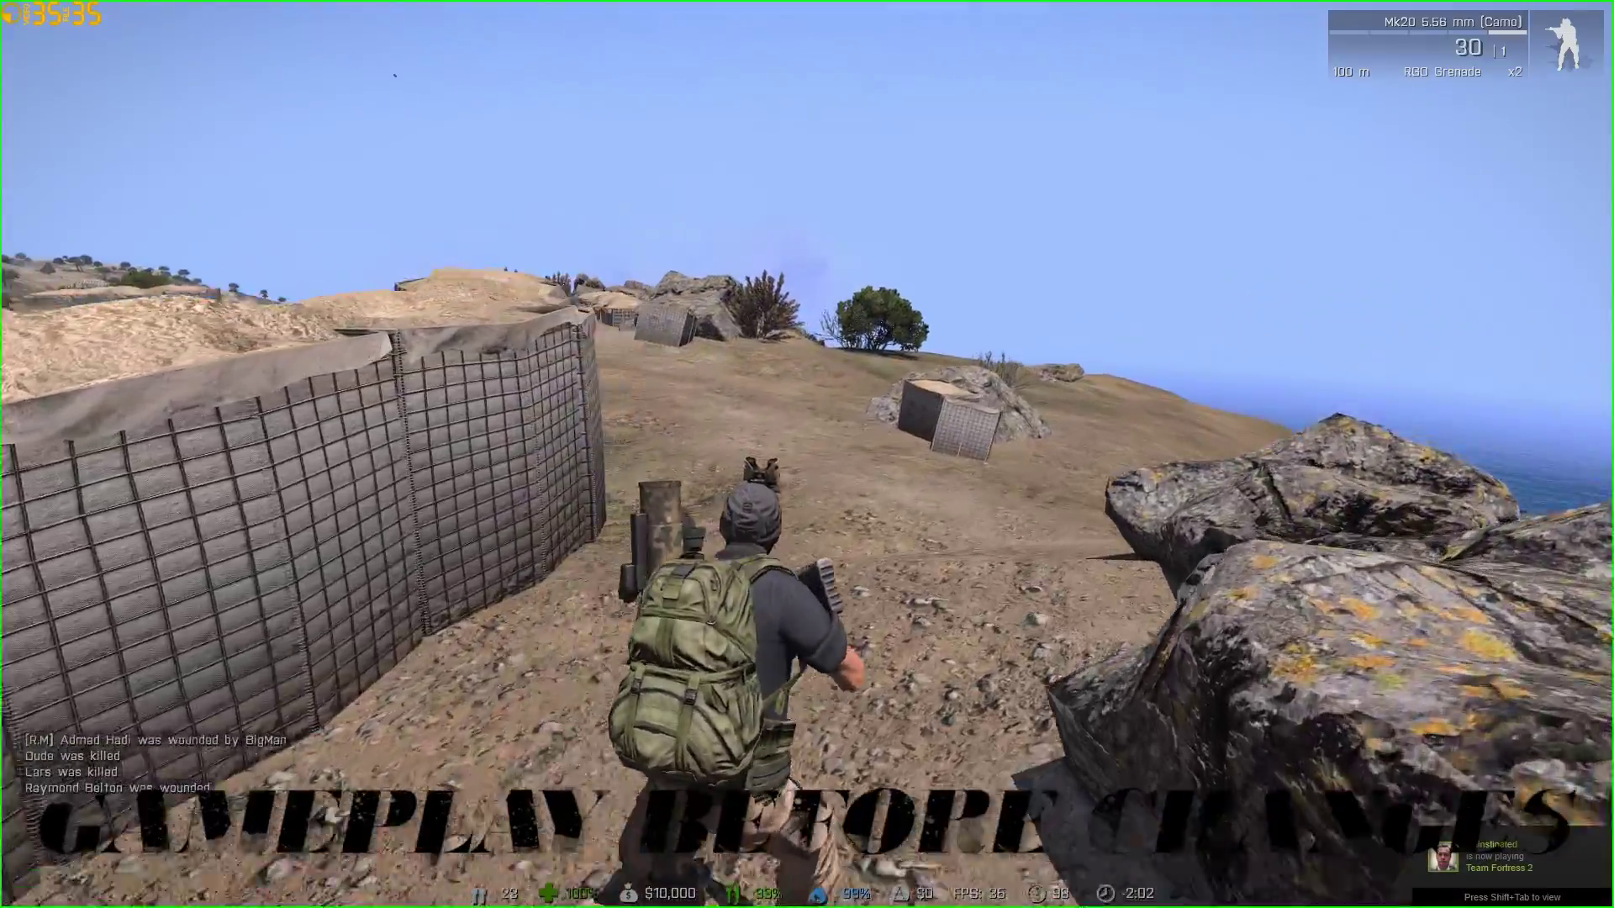
key("w")
key("w")
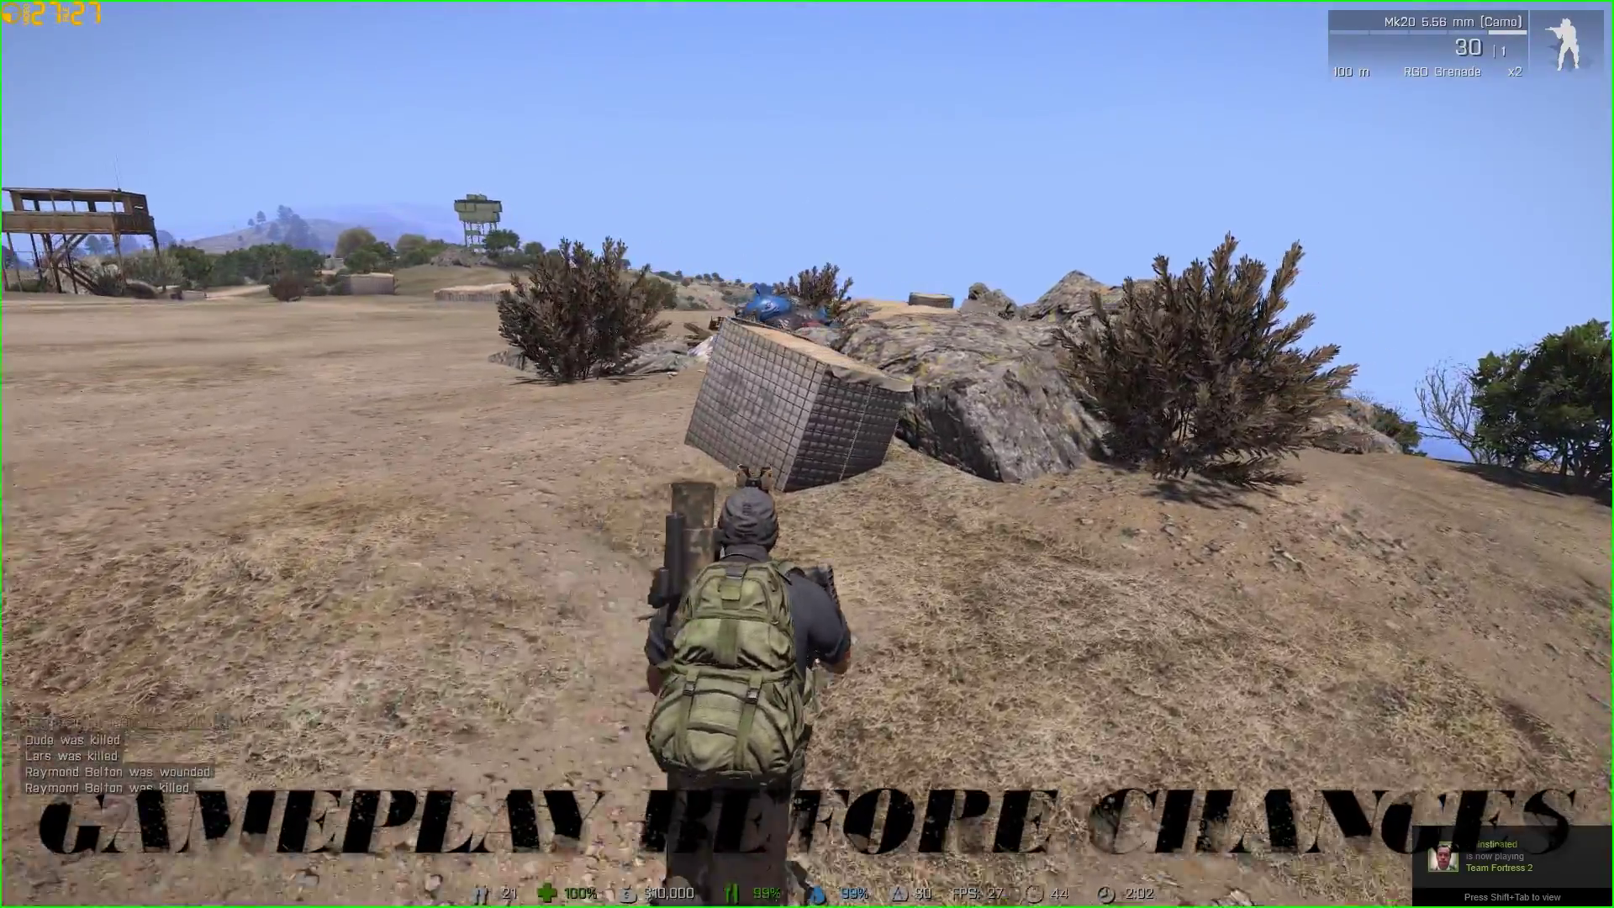
key("w")
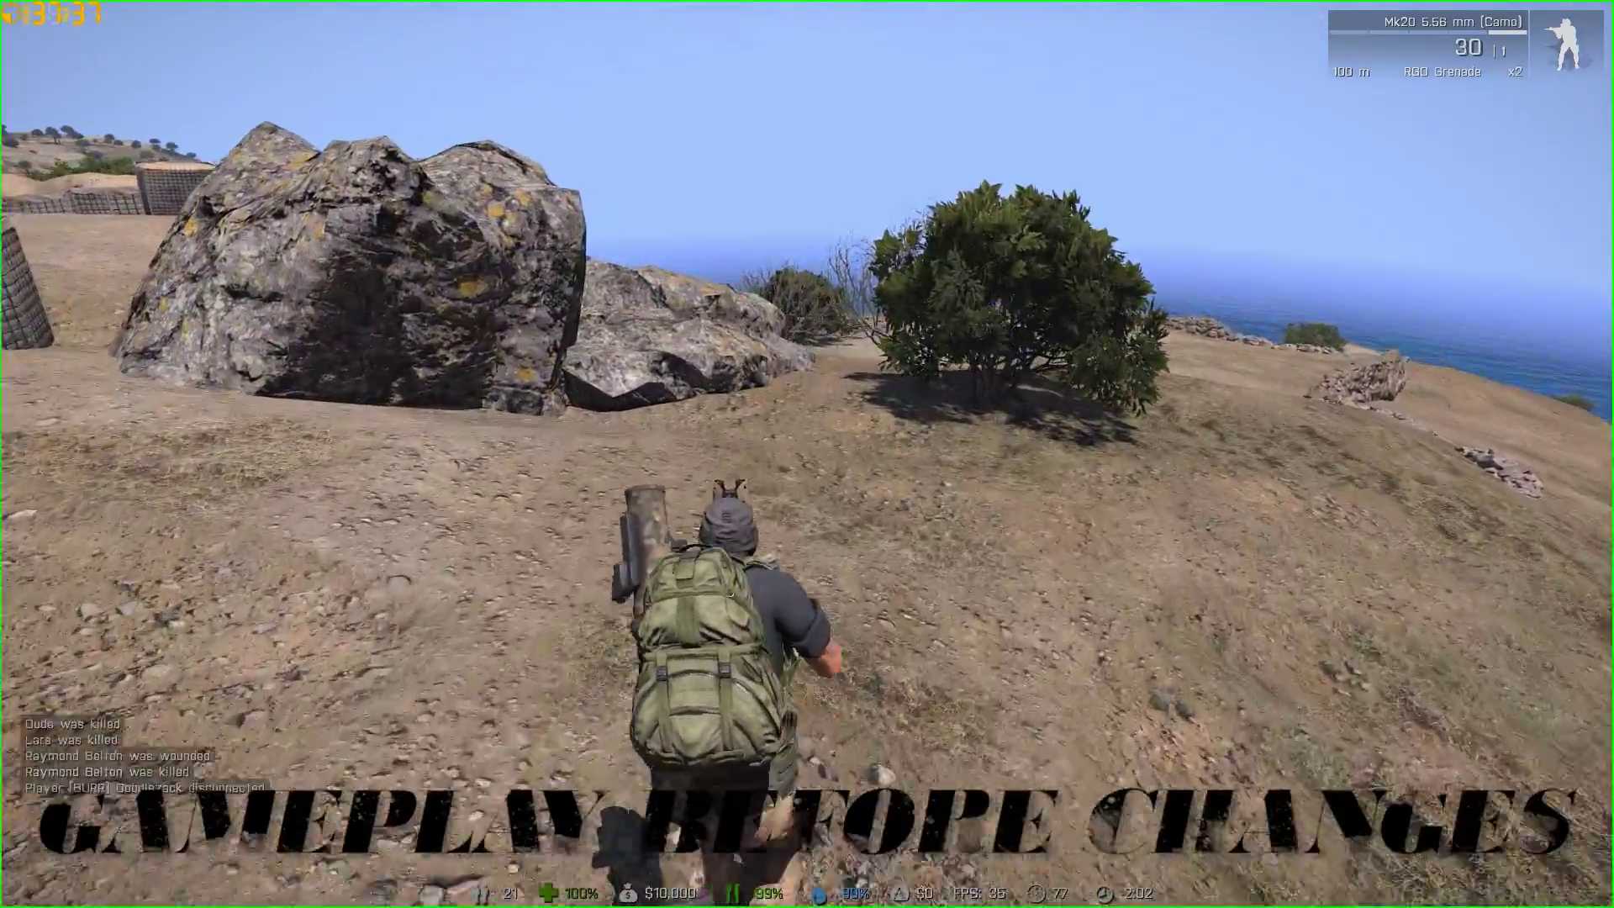
key("w")
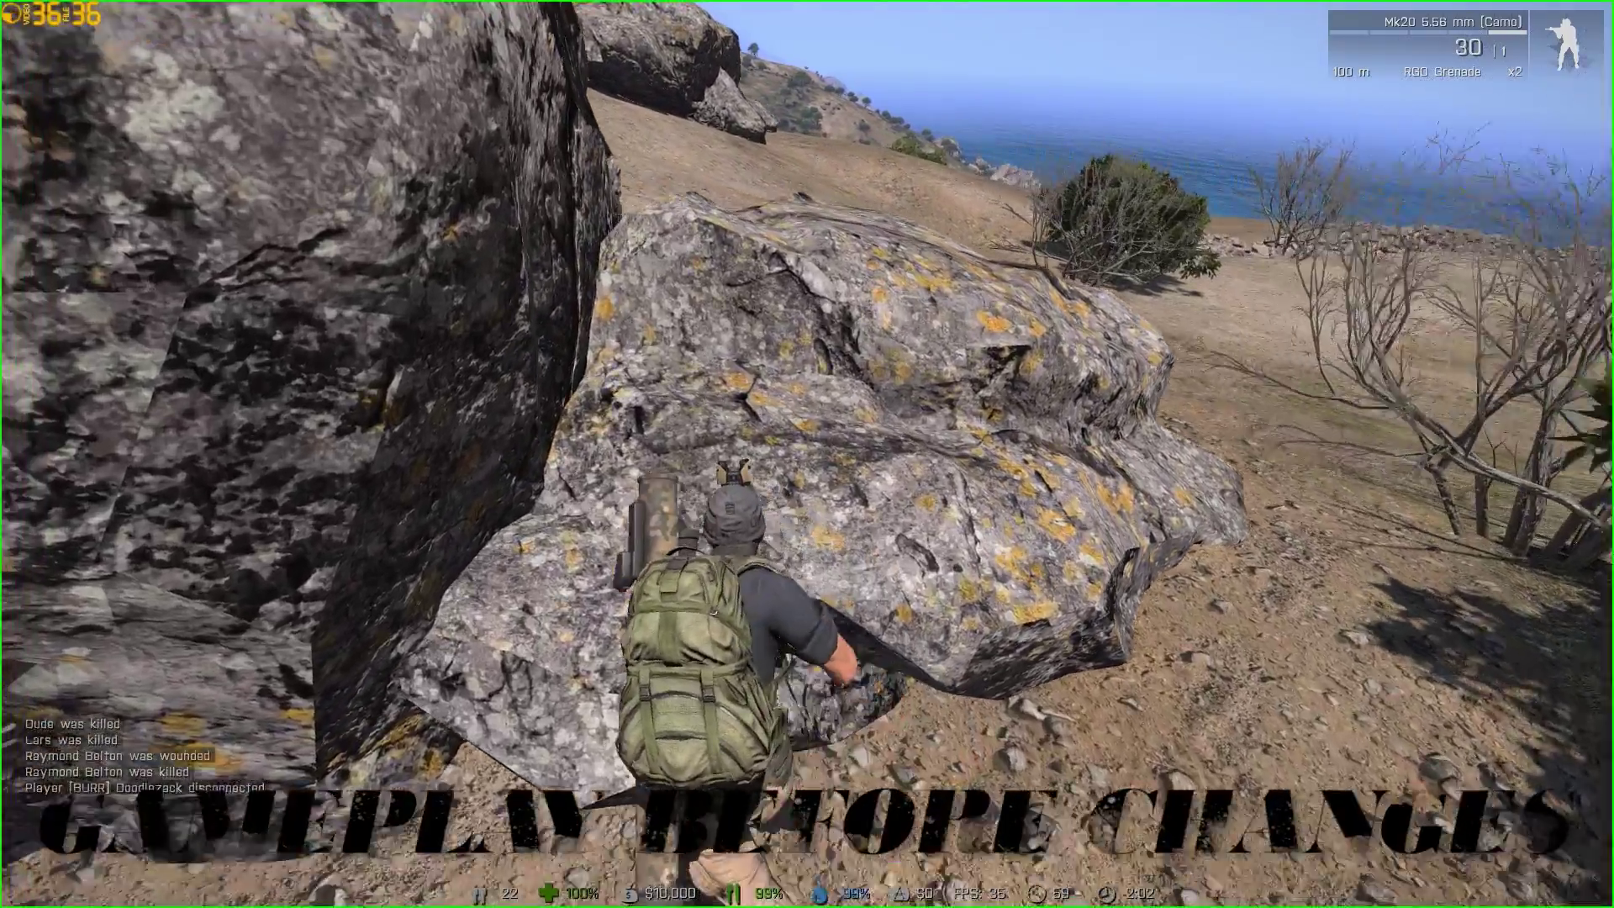
key("w")
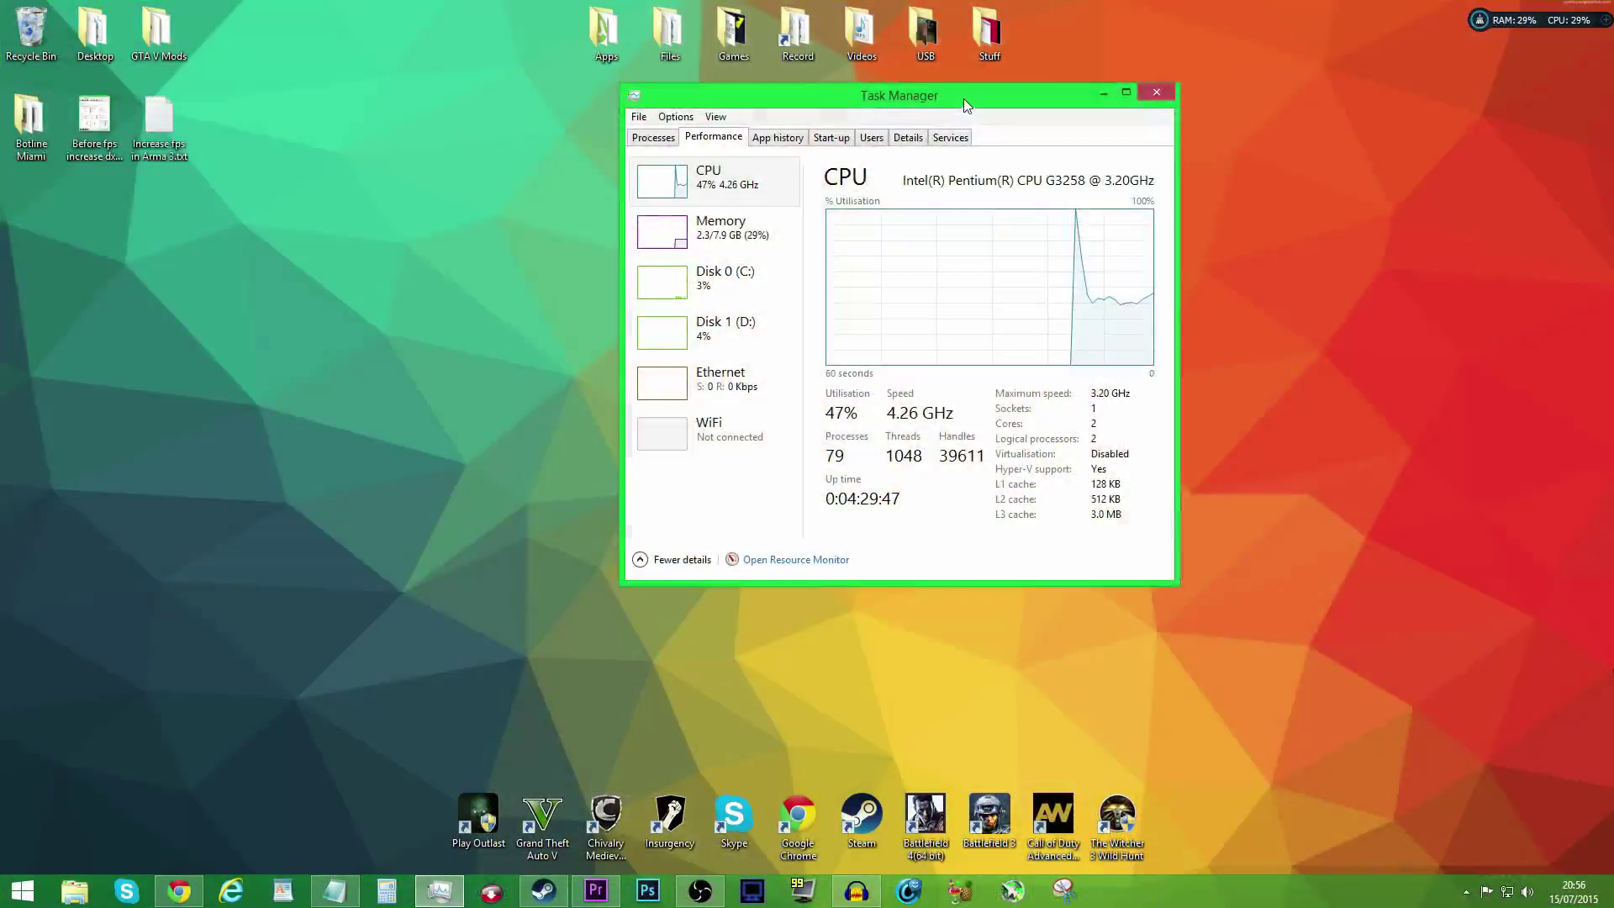
Step: Open MSI Afterburner and arrange it side by side with Task Manager so both windows are fully visible
left_click_drag(965, 103, 528, 151)
left_click(1001, 861)
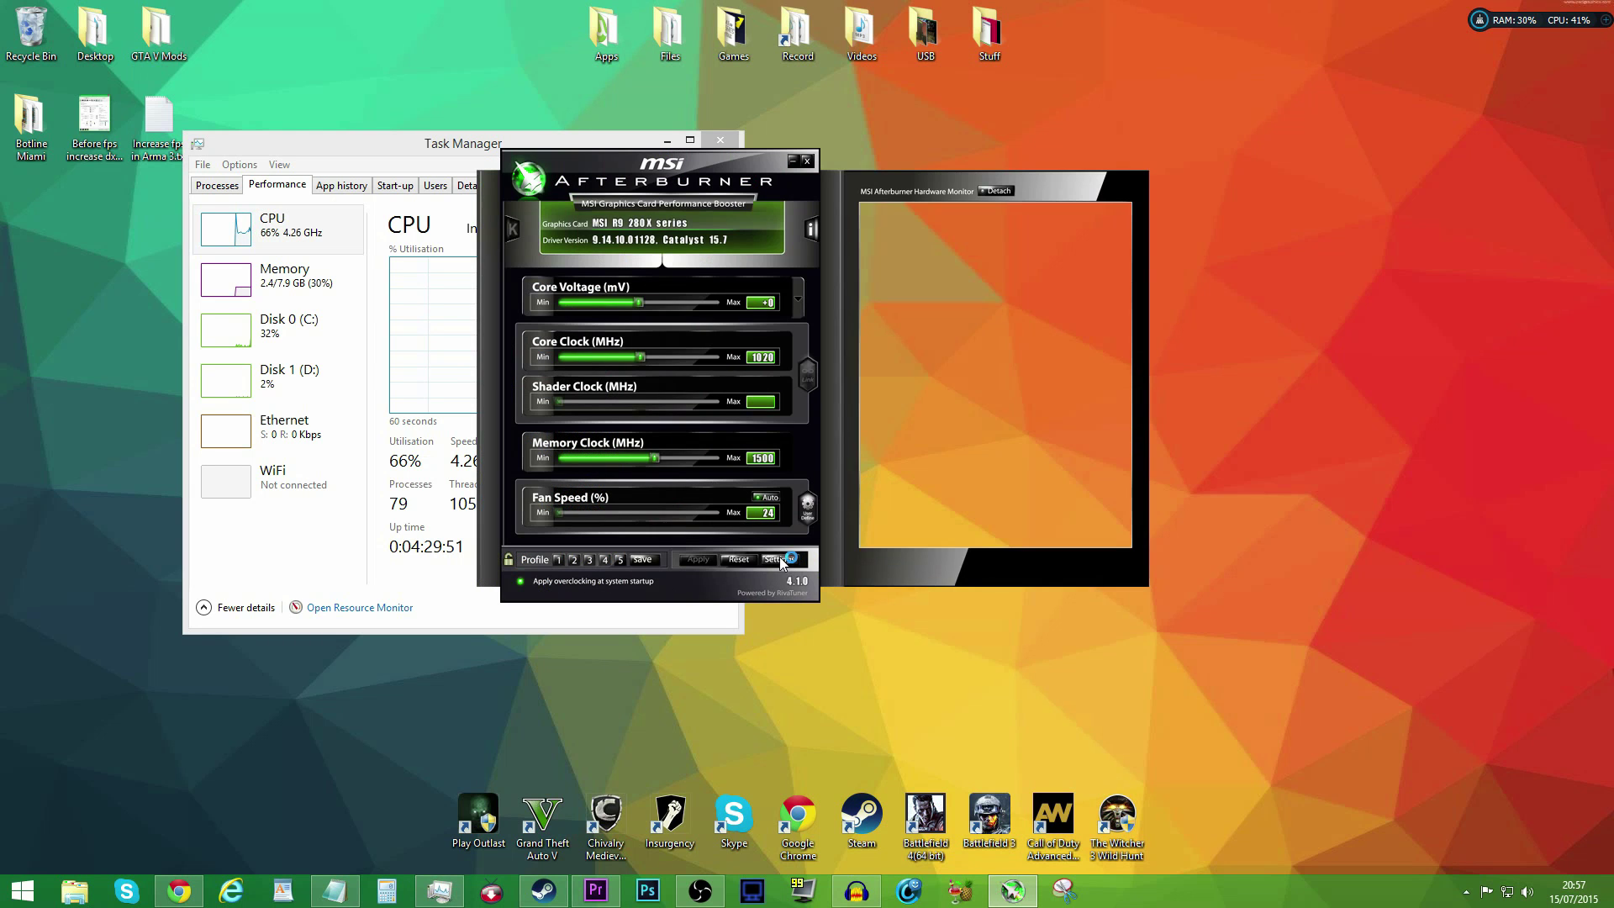
left_click_drag(733, 187, 1035, 167)
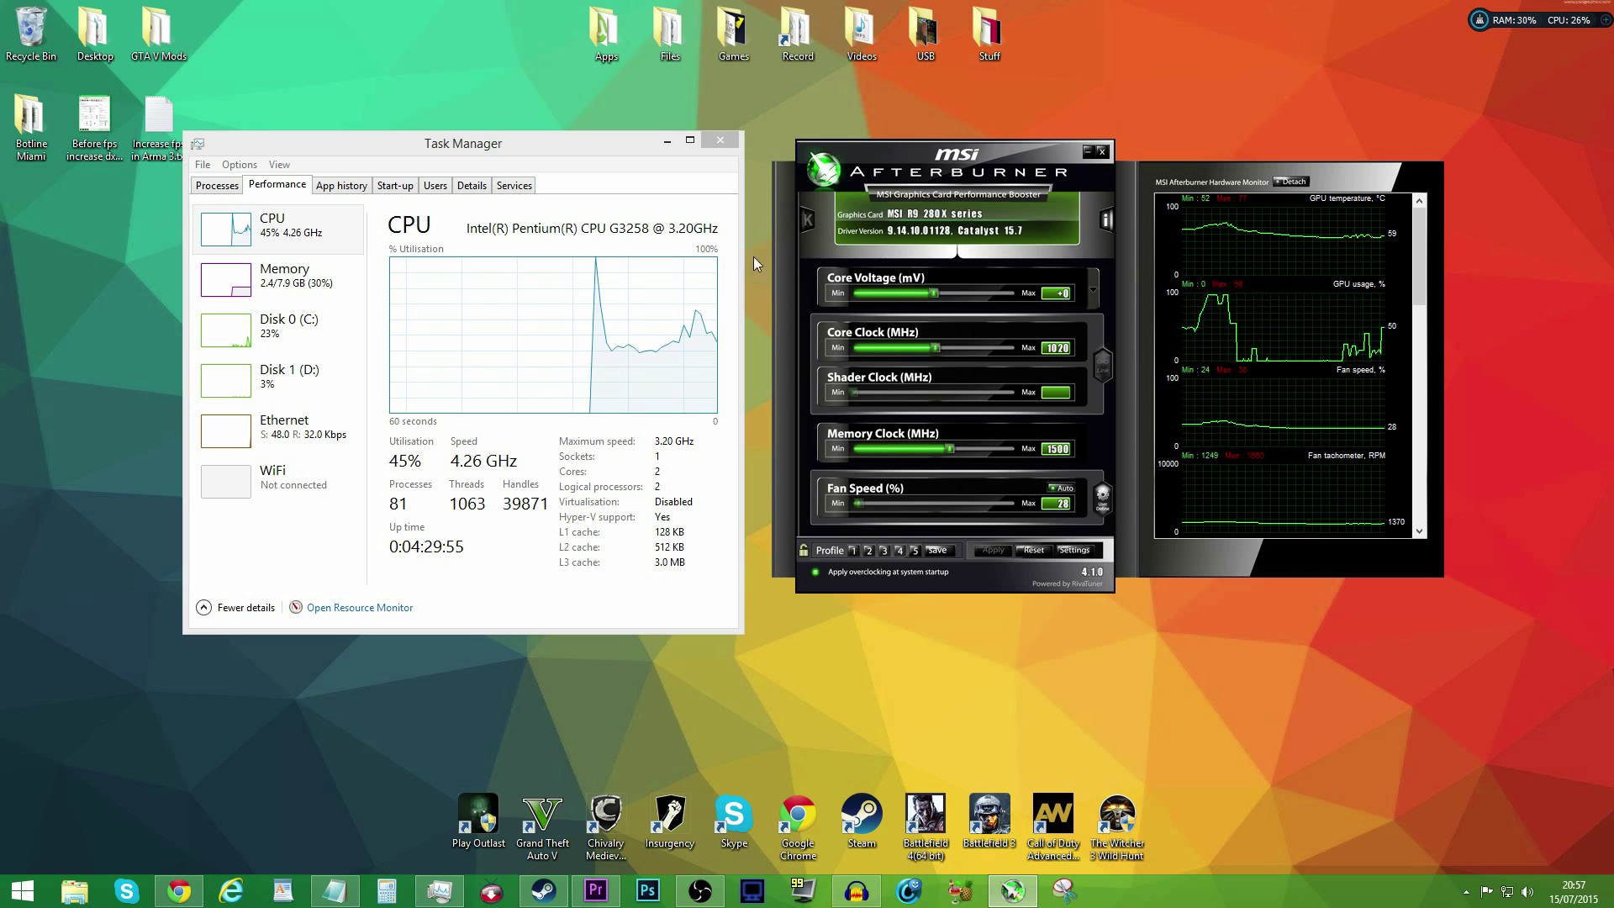
Step: Review the CPU, memory, disk and Ethernet details in Task Manager, then put away Task Manager and MSI Afterburner
left_click(530, 231)
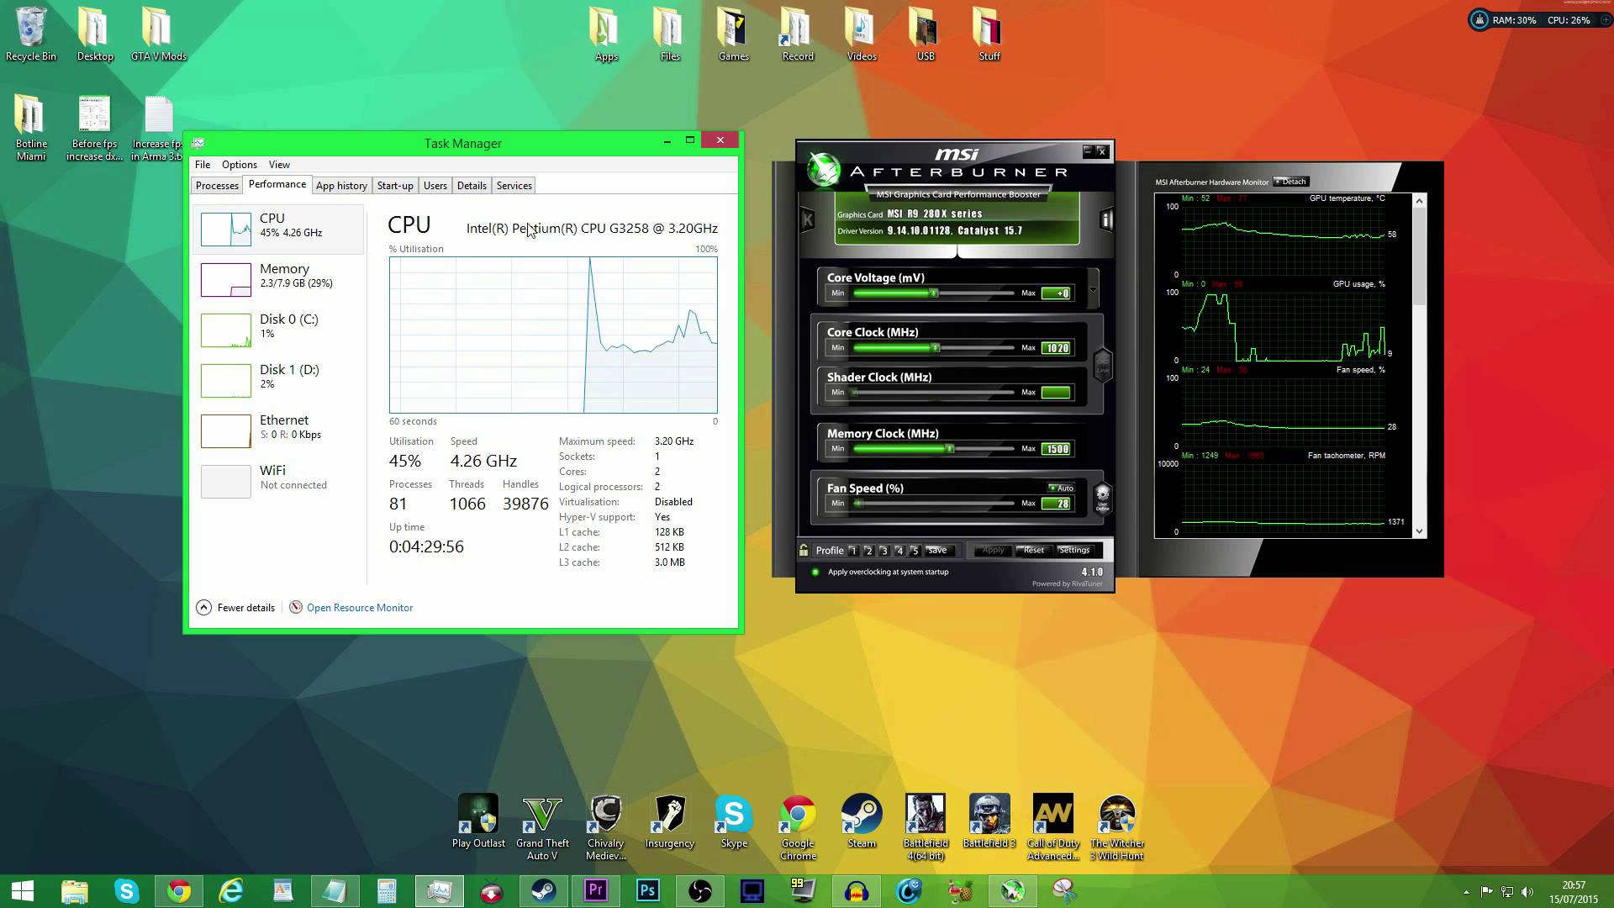
left_click(323, 278)
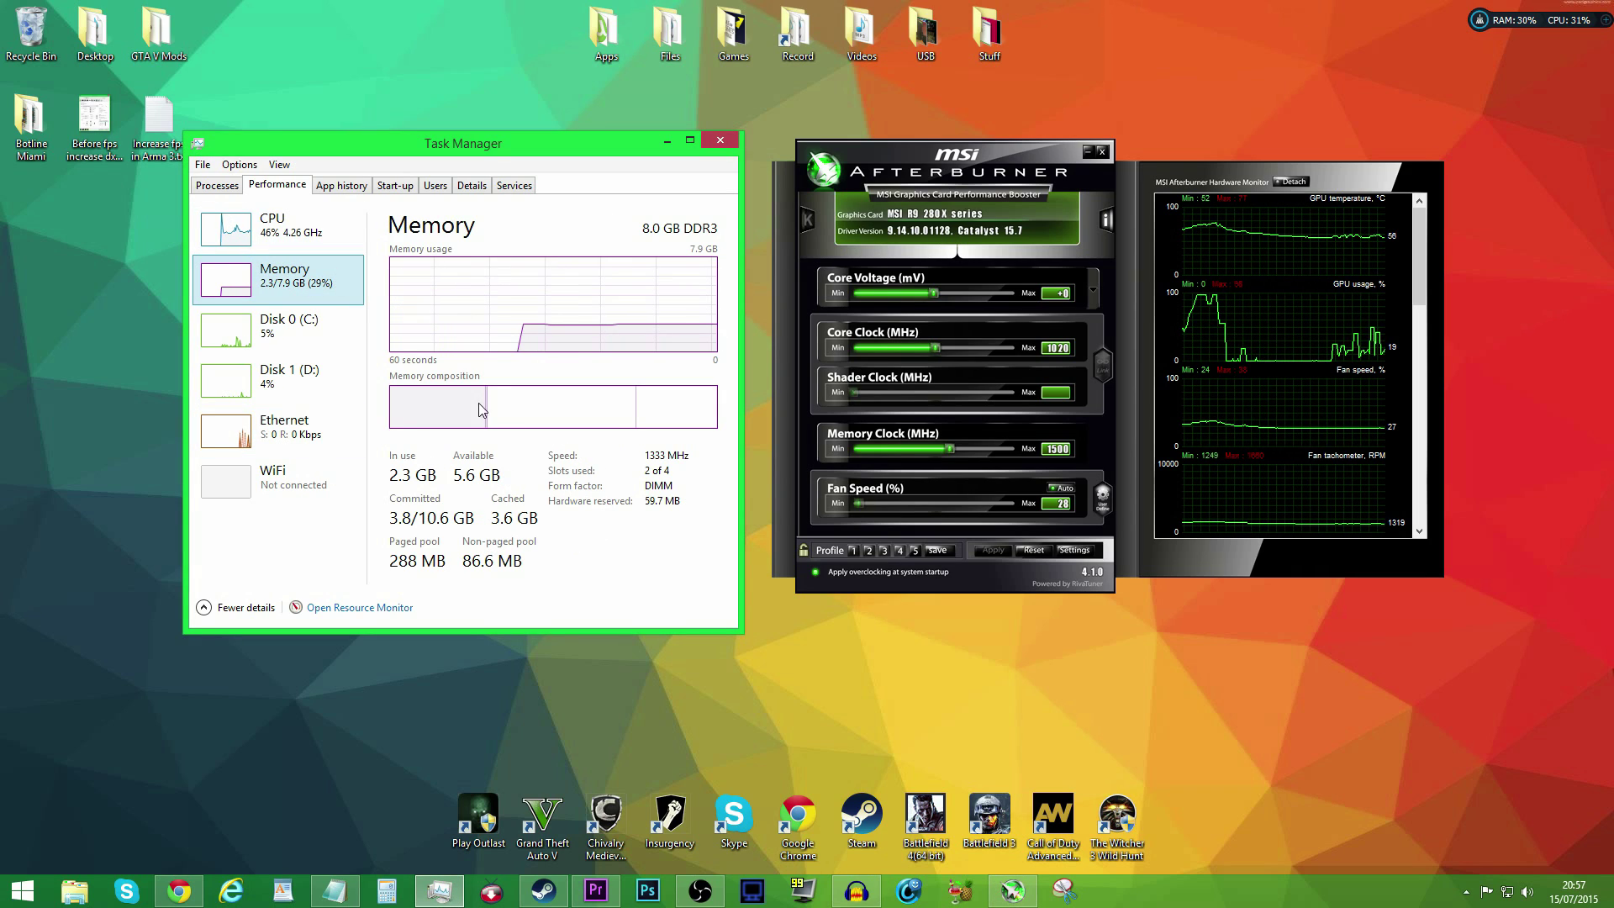
left_click(310, 353)
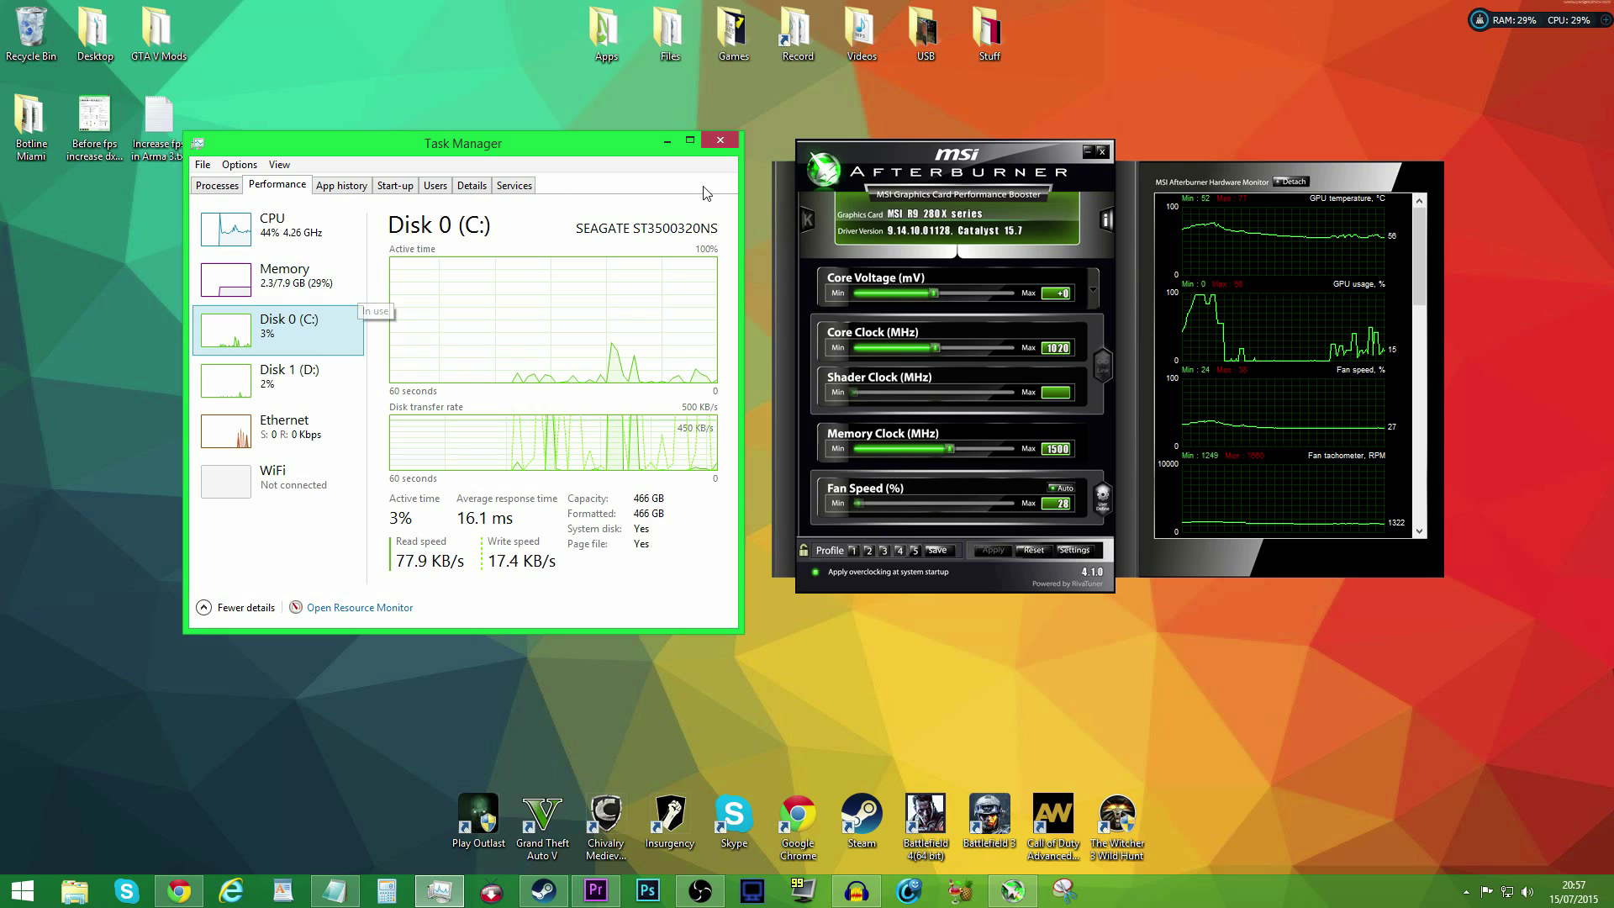
left_click(278, 376)
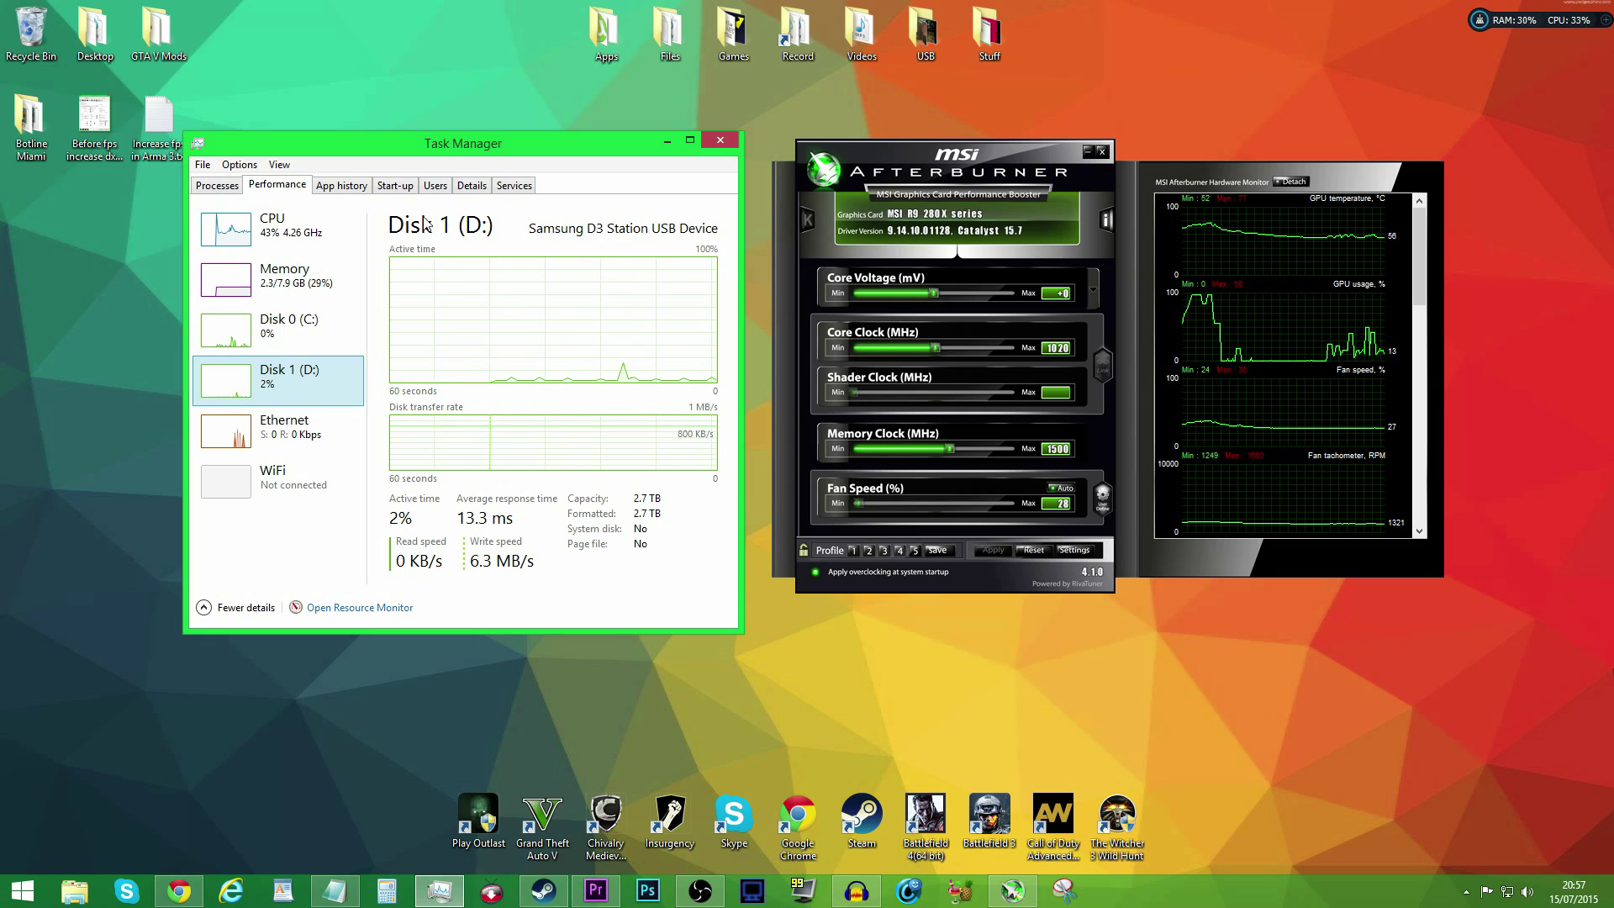
left_click(301, 435)
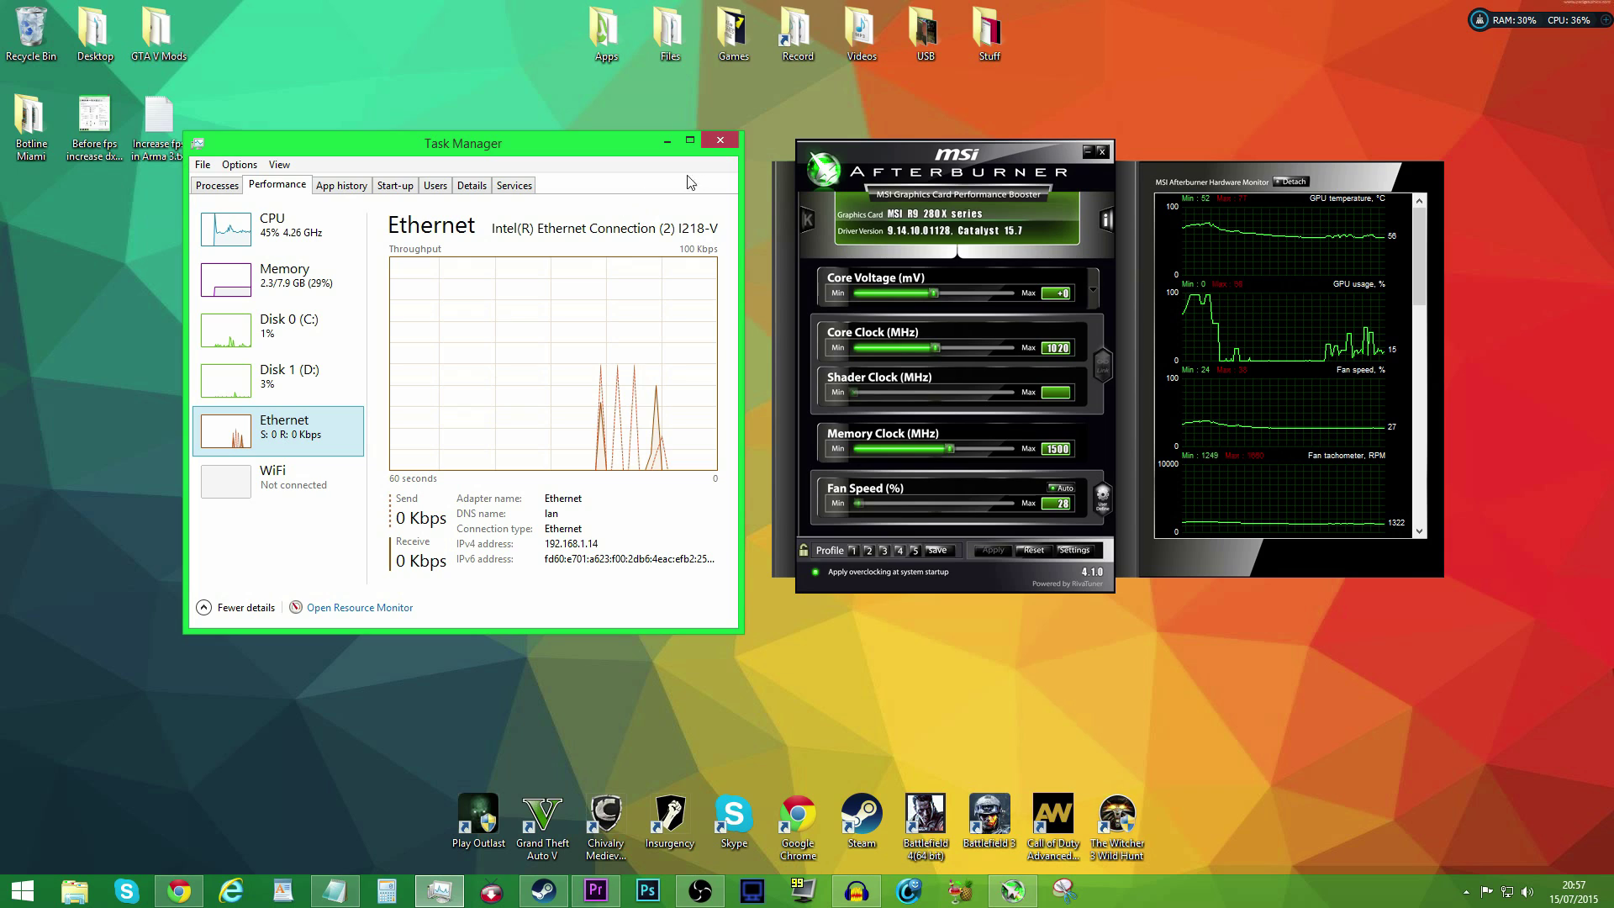
left_click(720, 142)
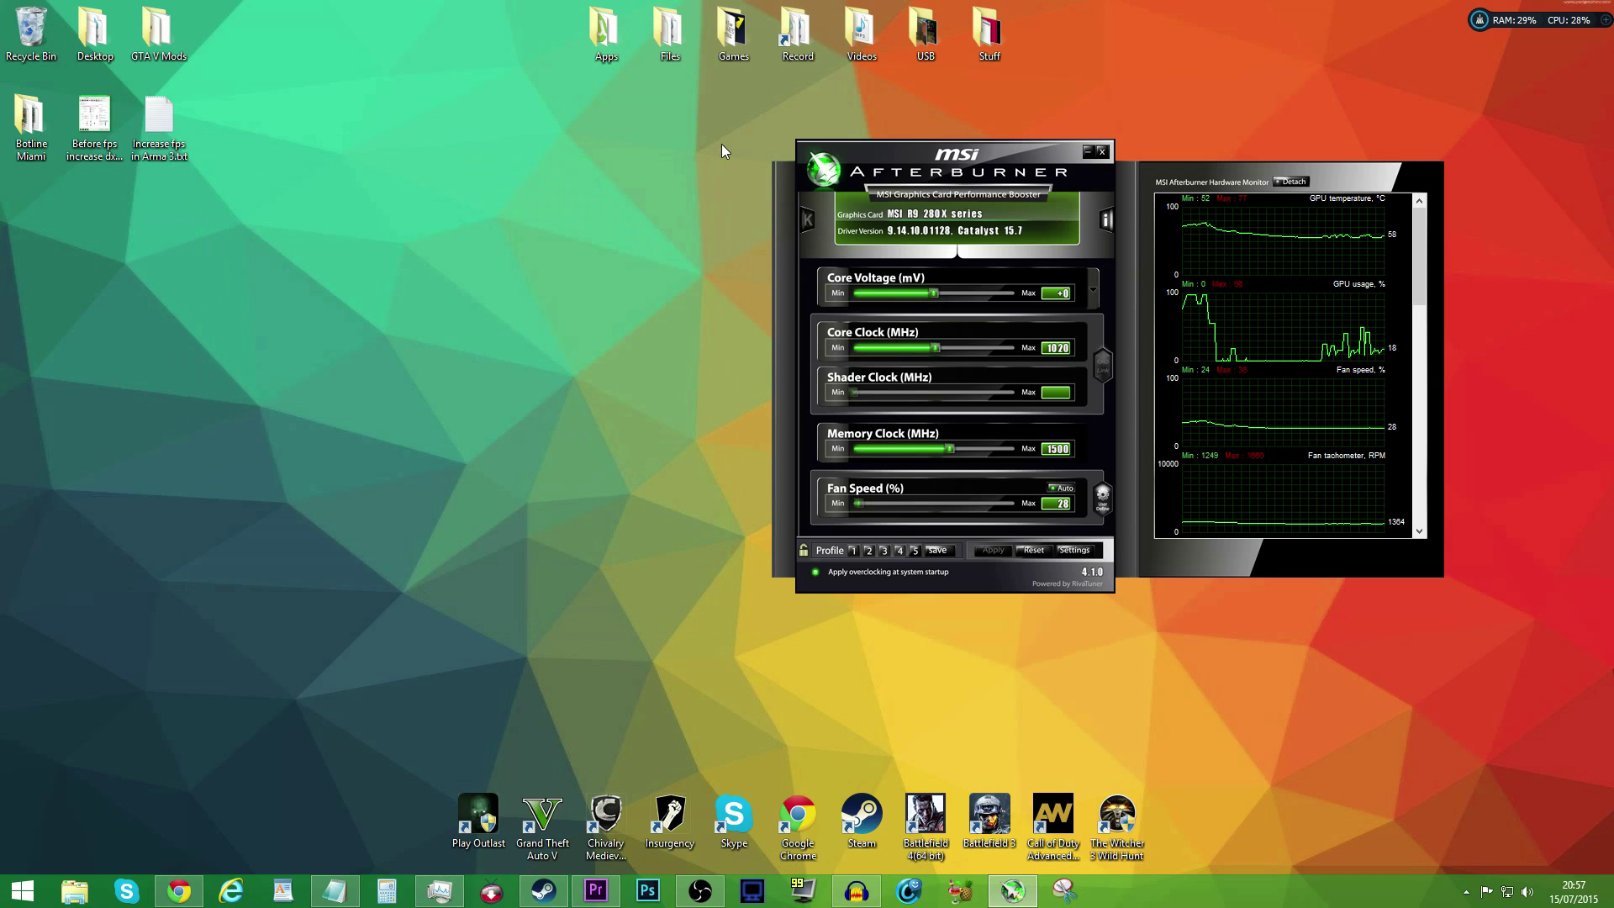
left_click(1087, 151)
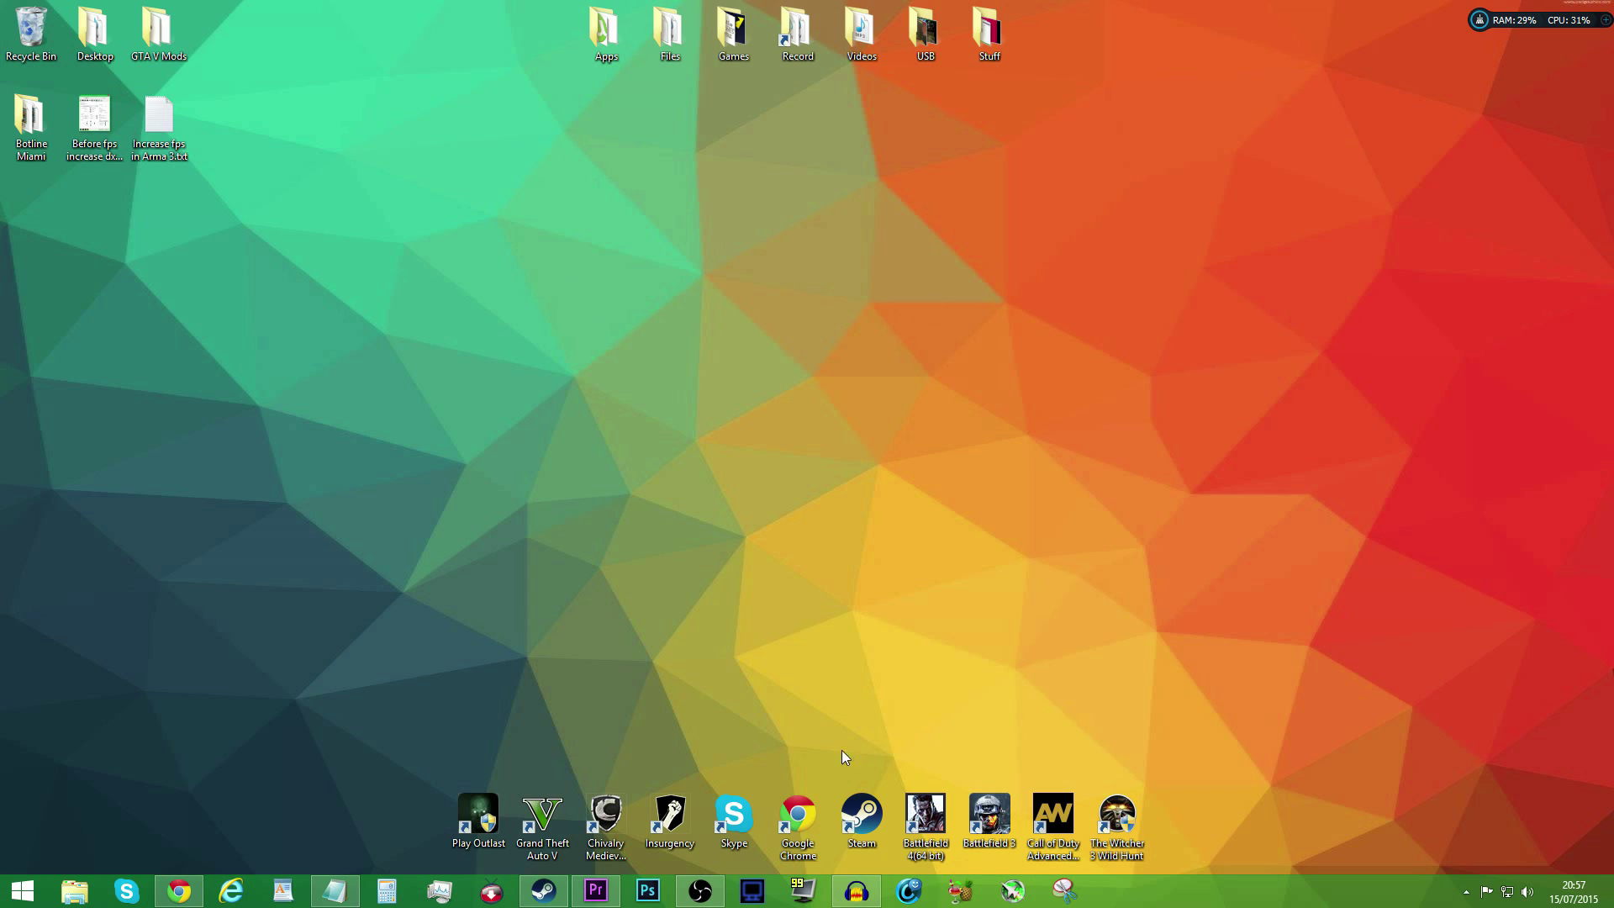
Step: View the image of the Dxtory settings from before the fps increase at full-screen size, then close it
double_click(94, 122)
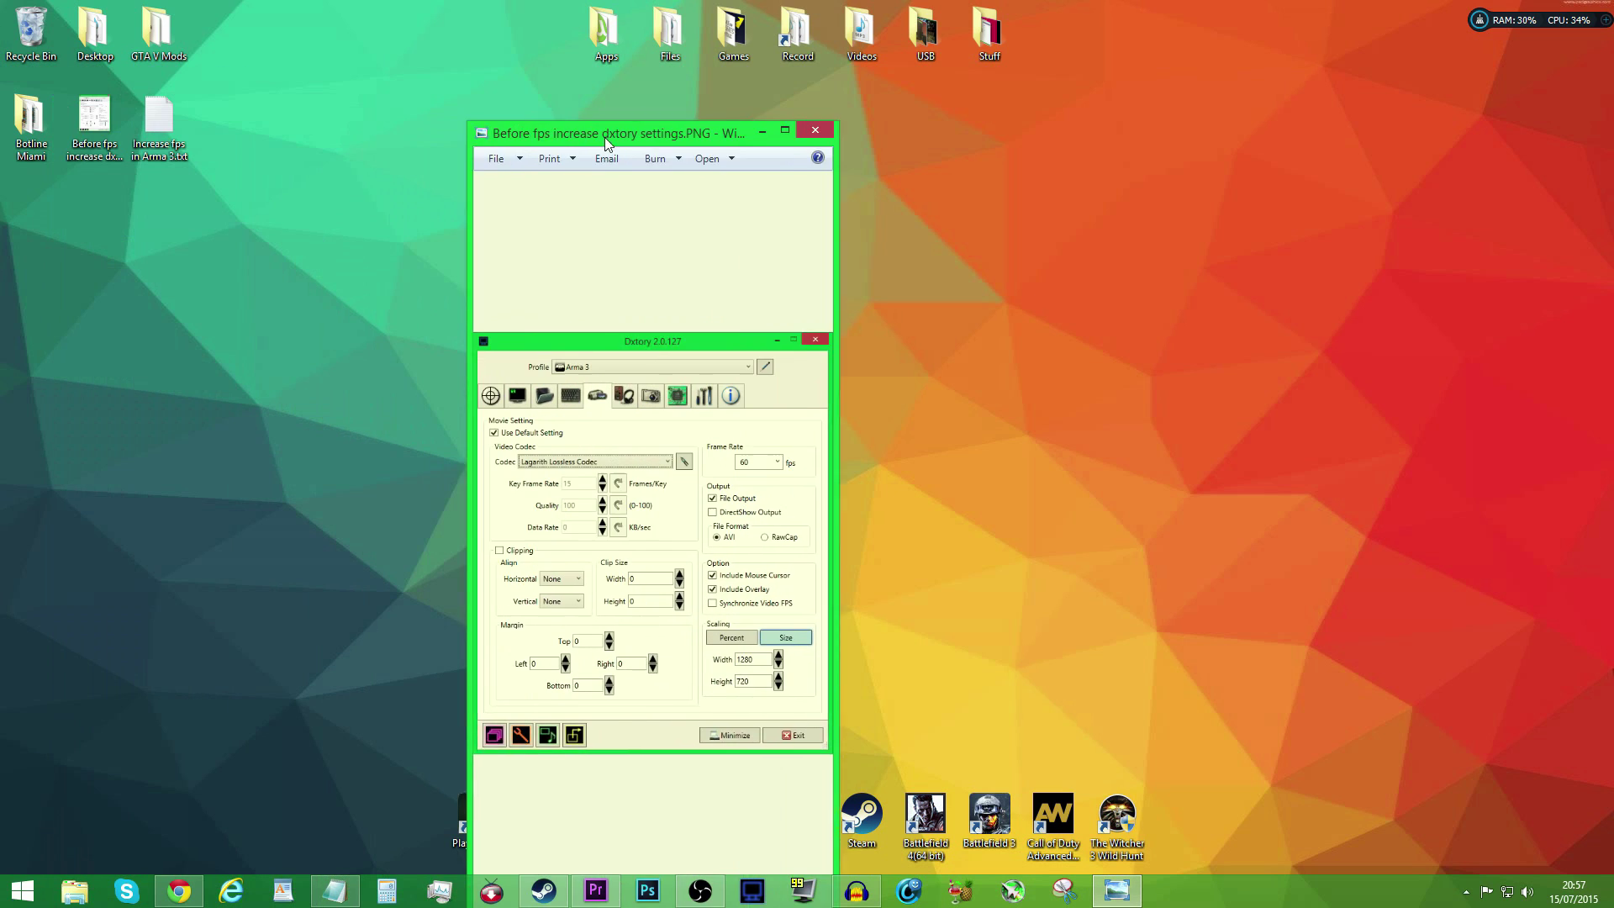
scroll(810, 213, "up", 2)
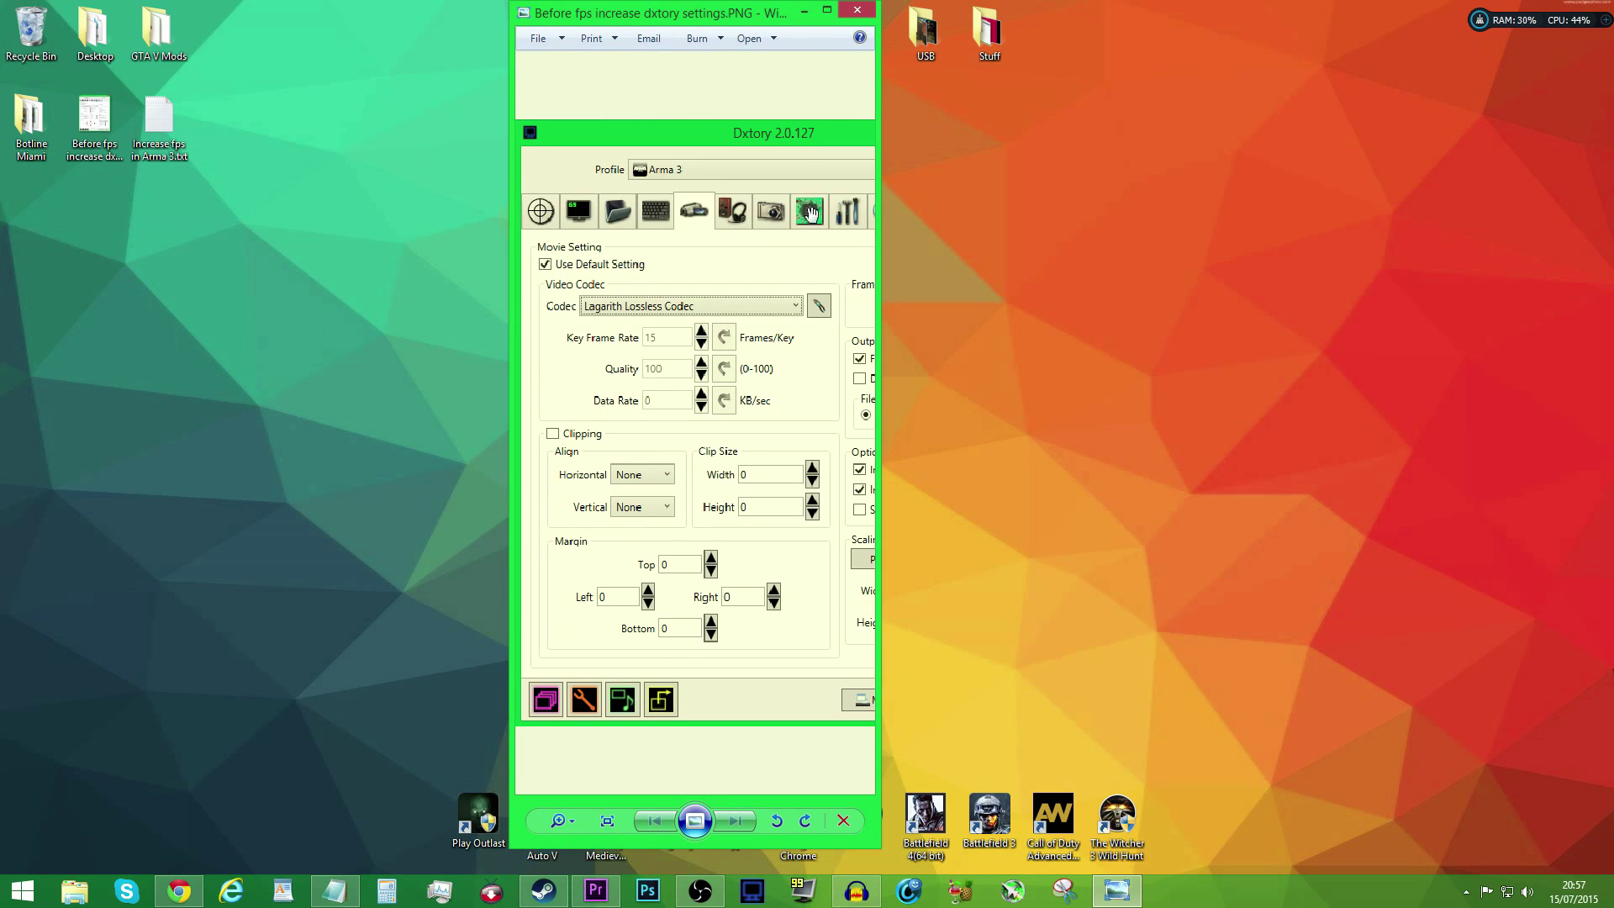
left_click(827, 9)
scroll(881, 510, "up", 1)
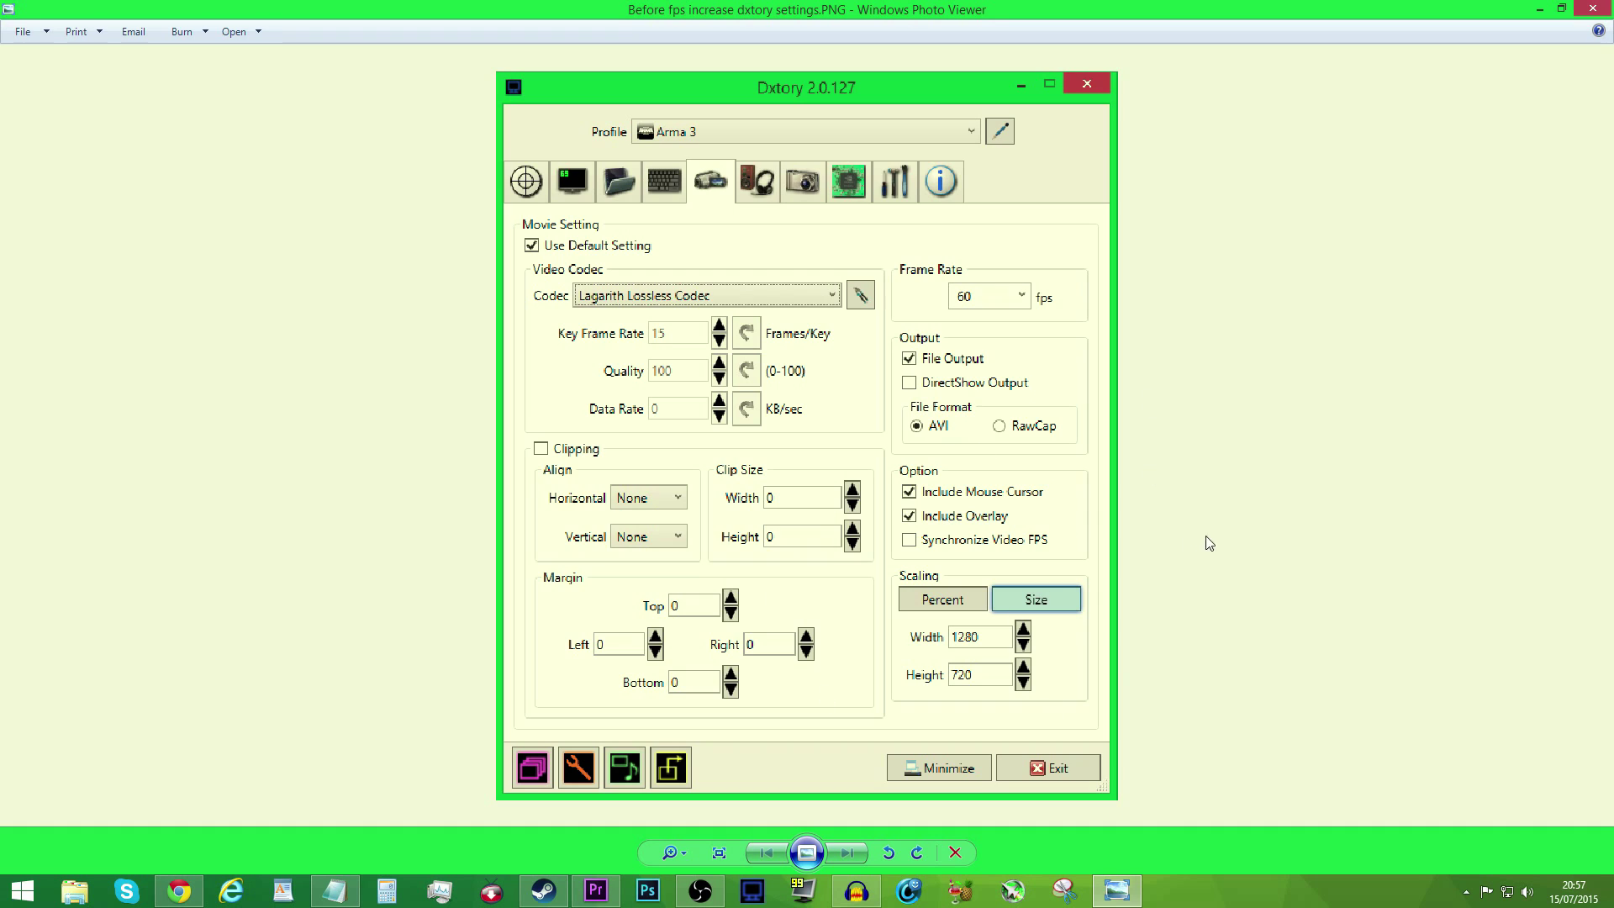
left_click(1593, 9)
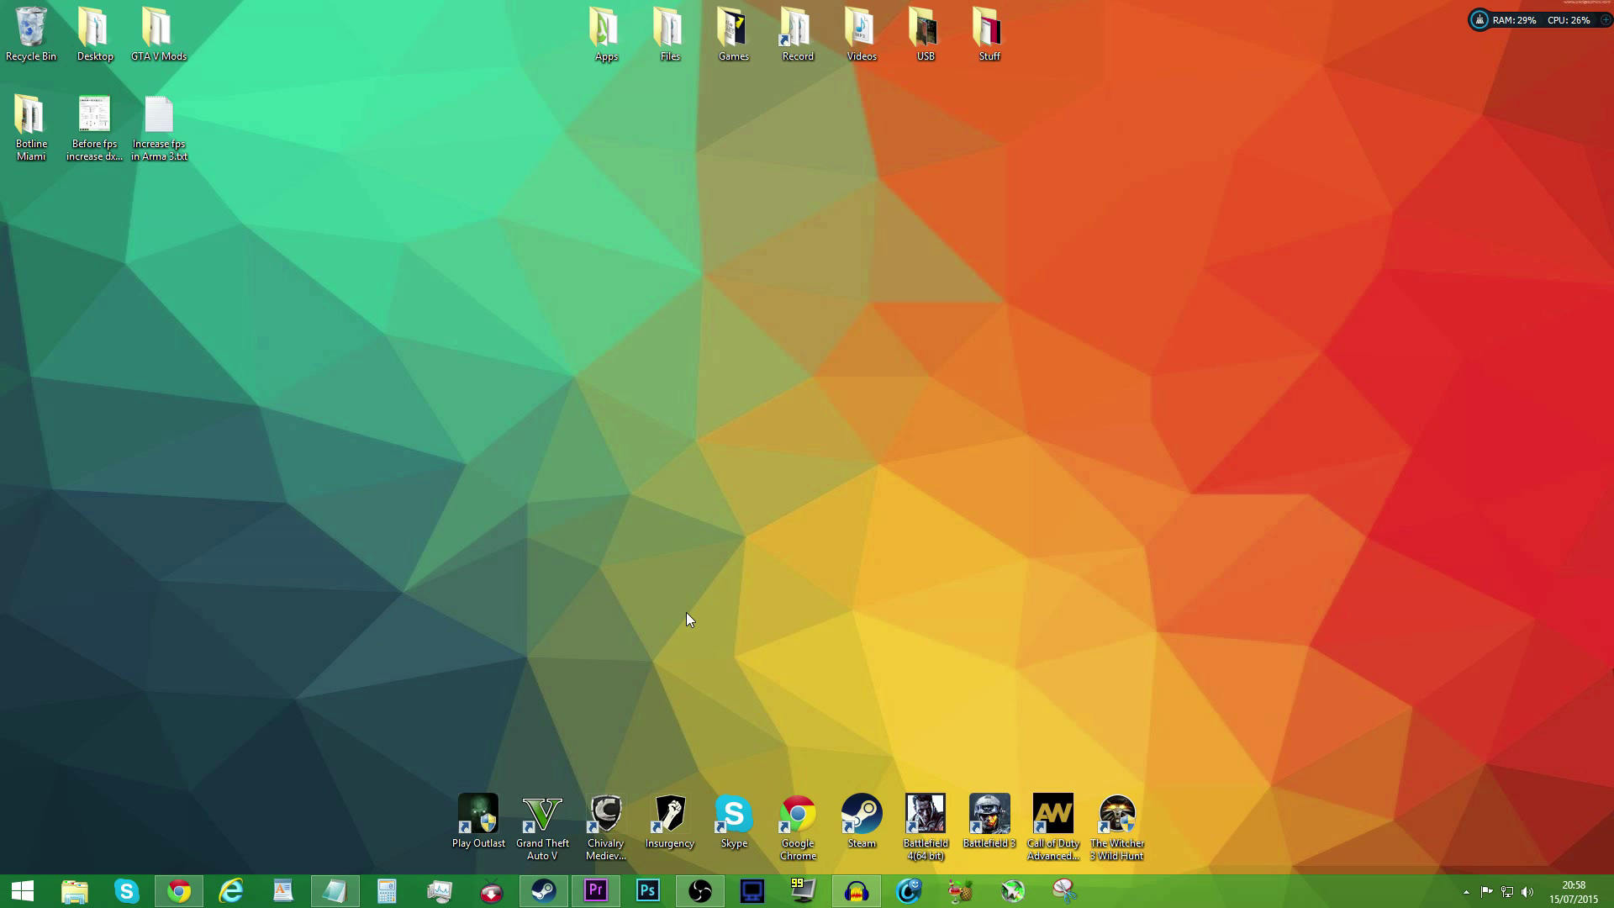
Step: Open the user's Temp folder by running %temp% and maximize its window
key("super+r")
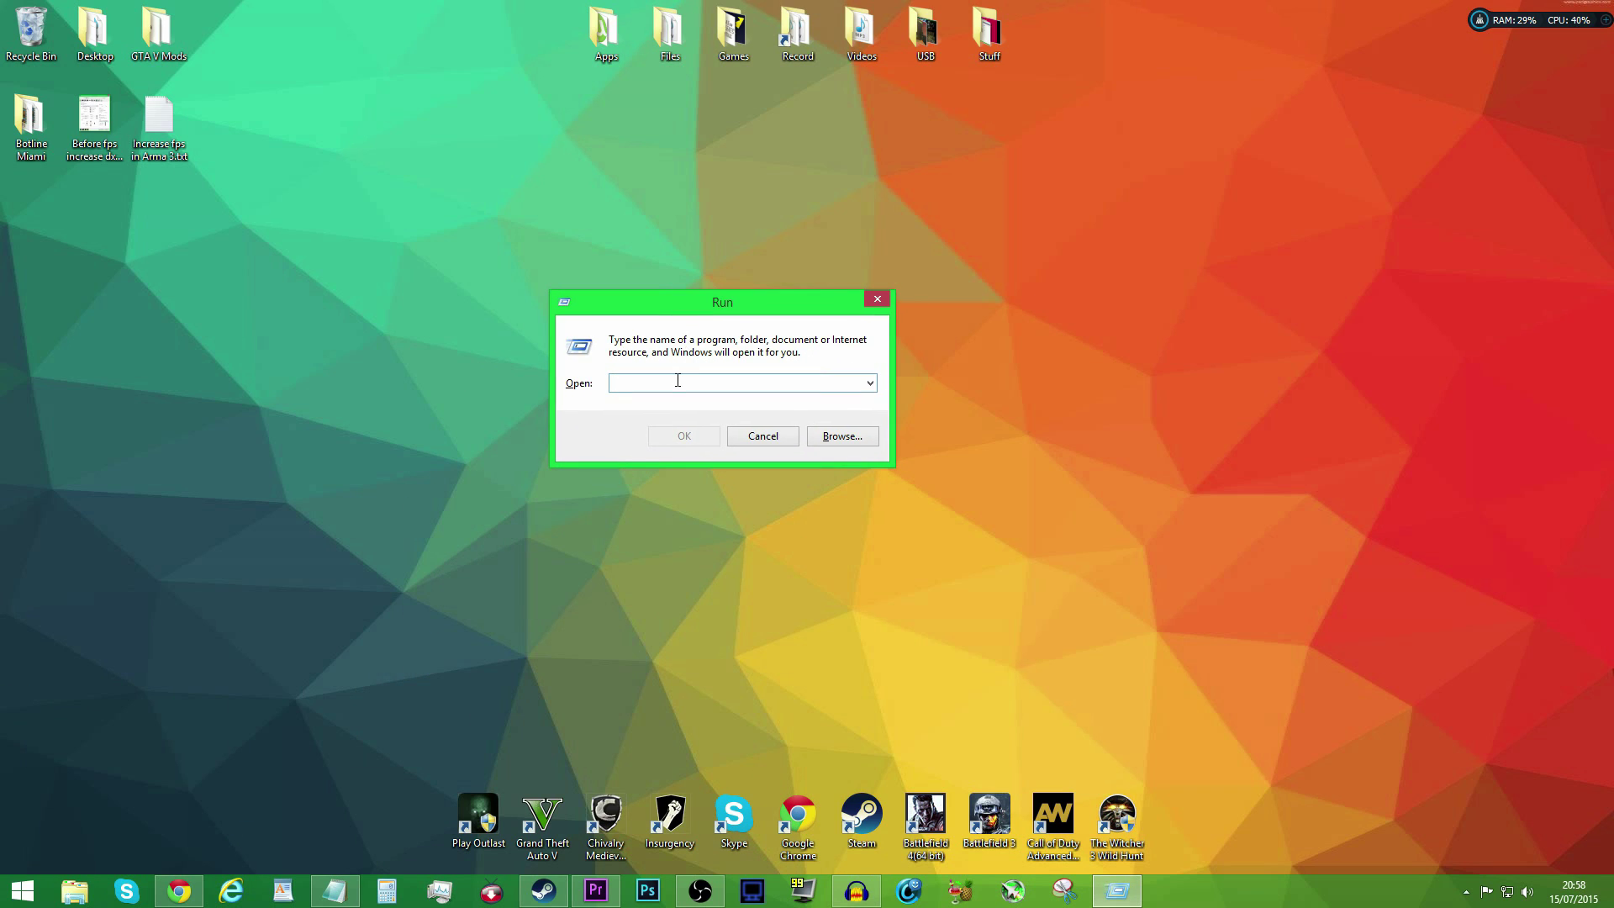
type("%temp%")
key("Return")
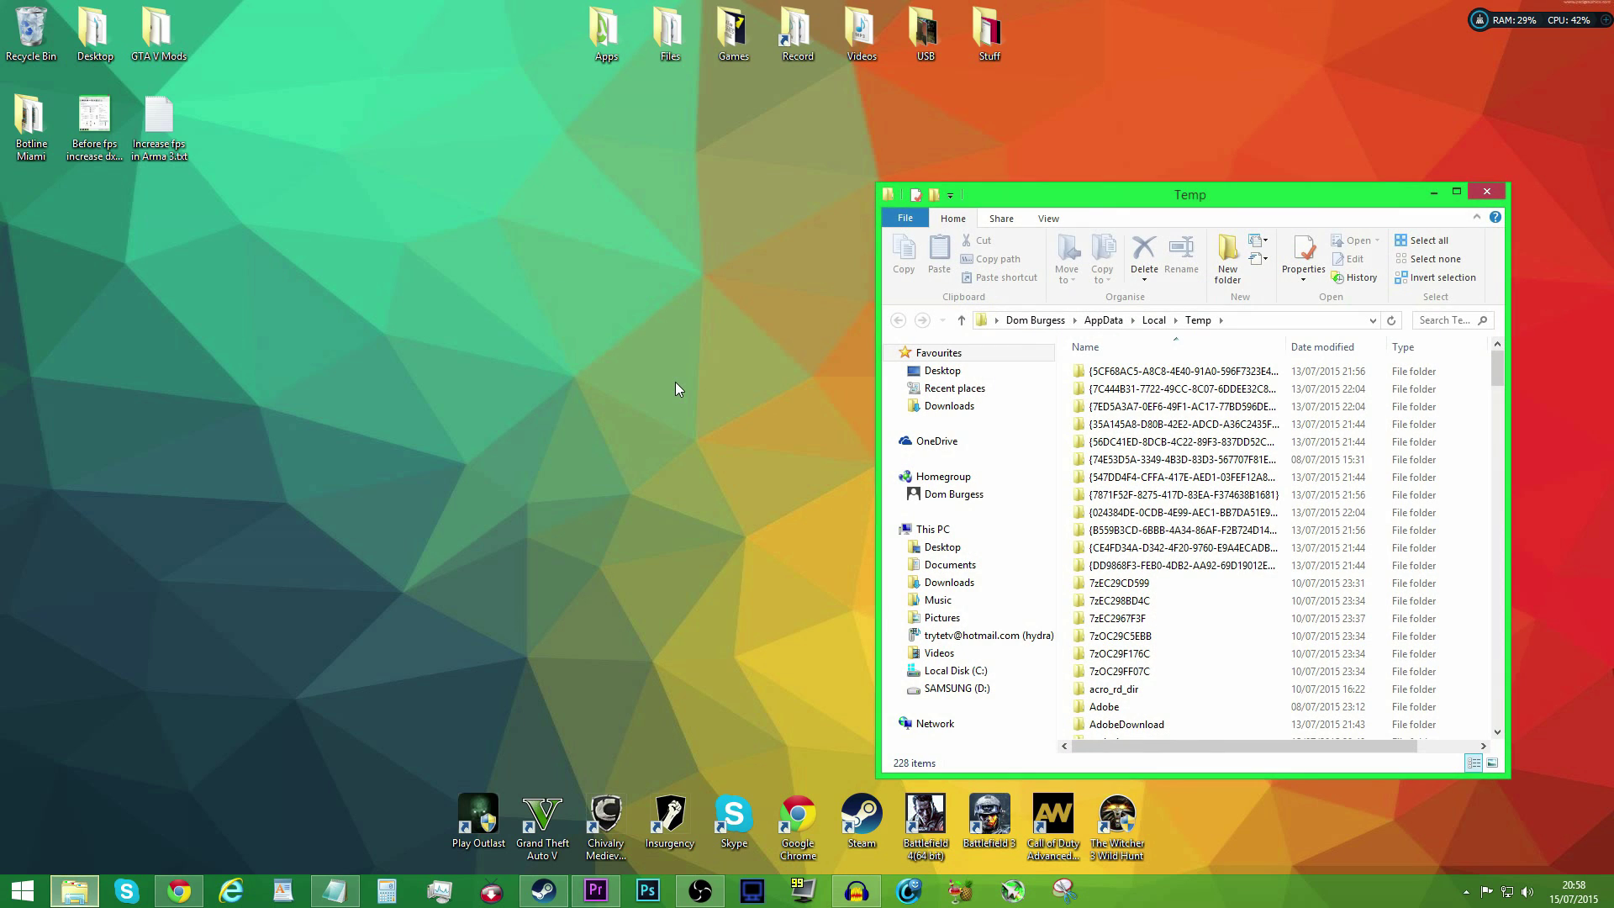
double_click(1194, 202)
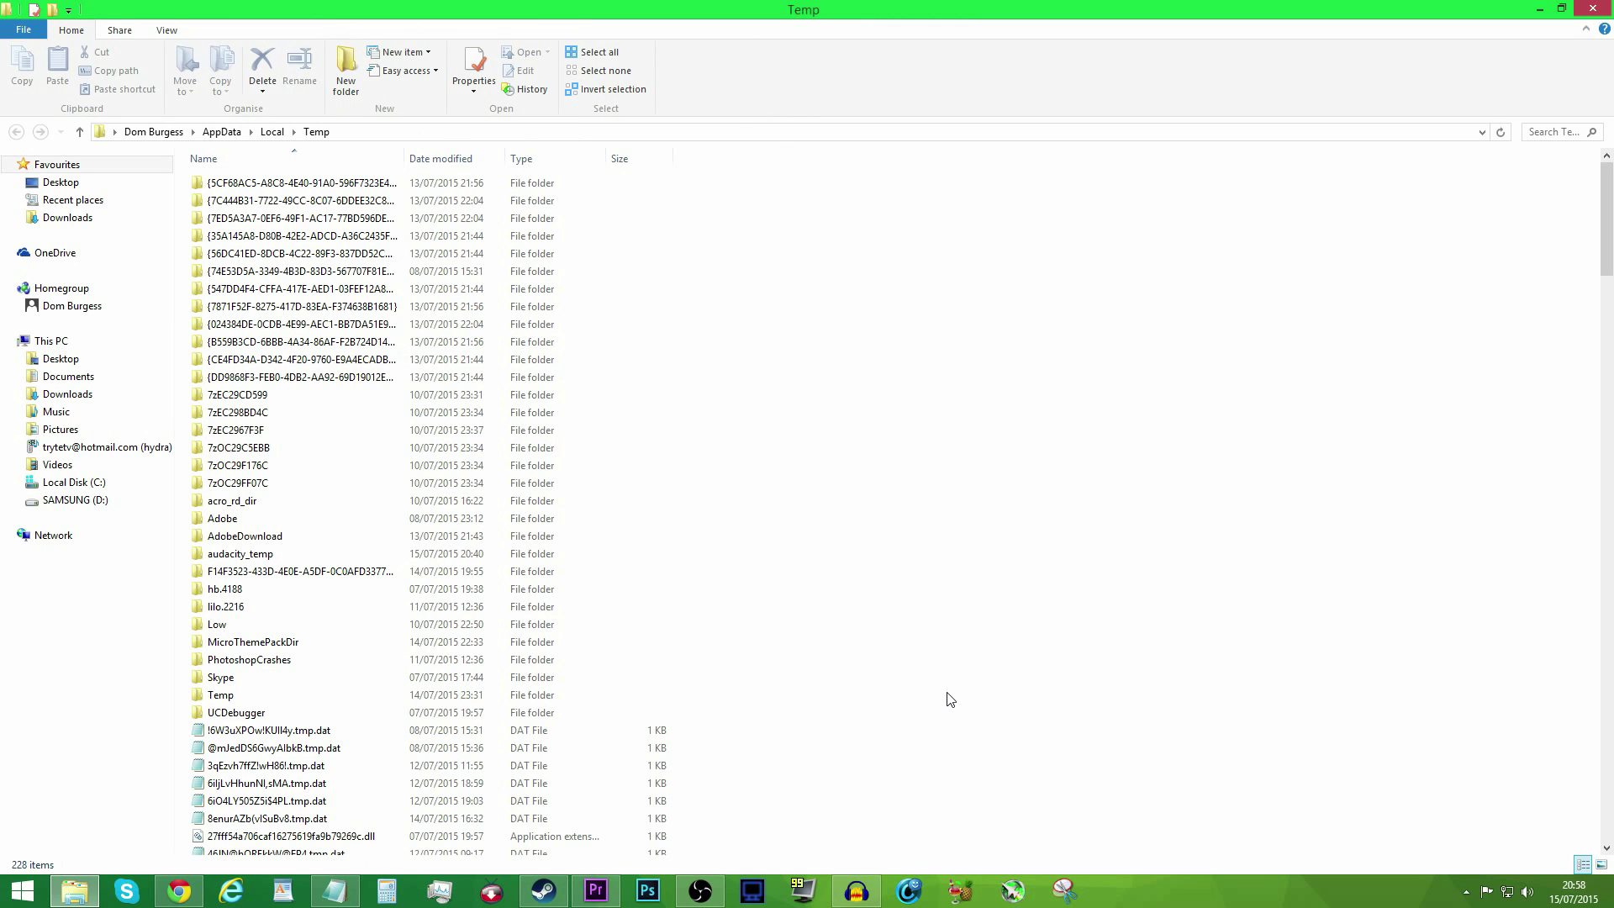
Step: Delete all items in the Temp folder, cancel the interrupted deletions and return to the desktop
key("ctrl+a")
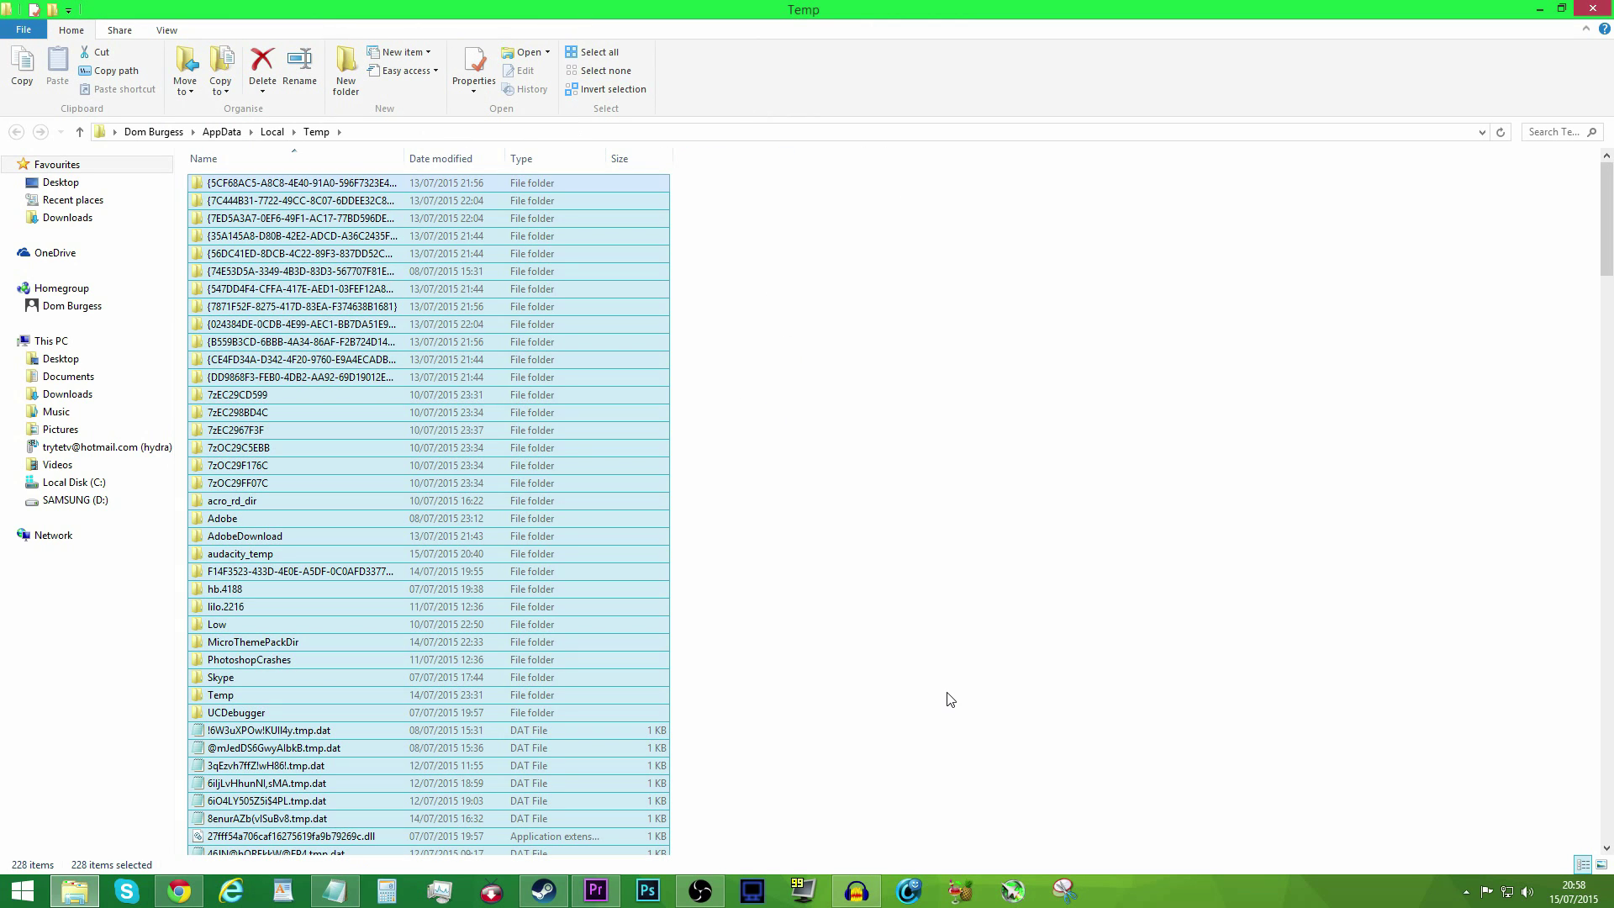
key("Delete")
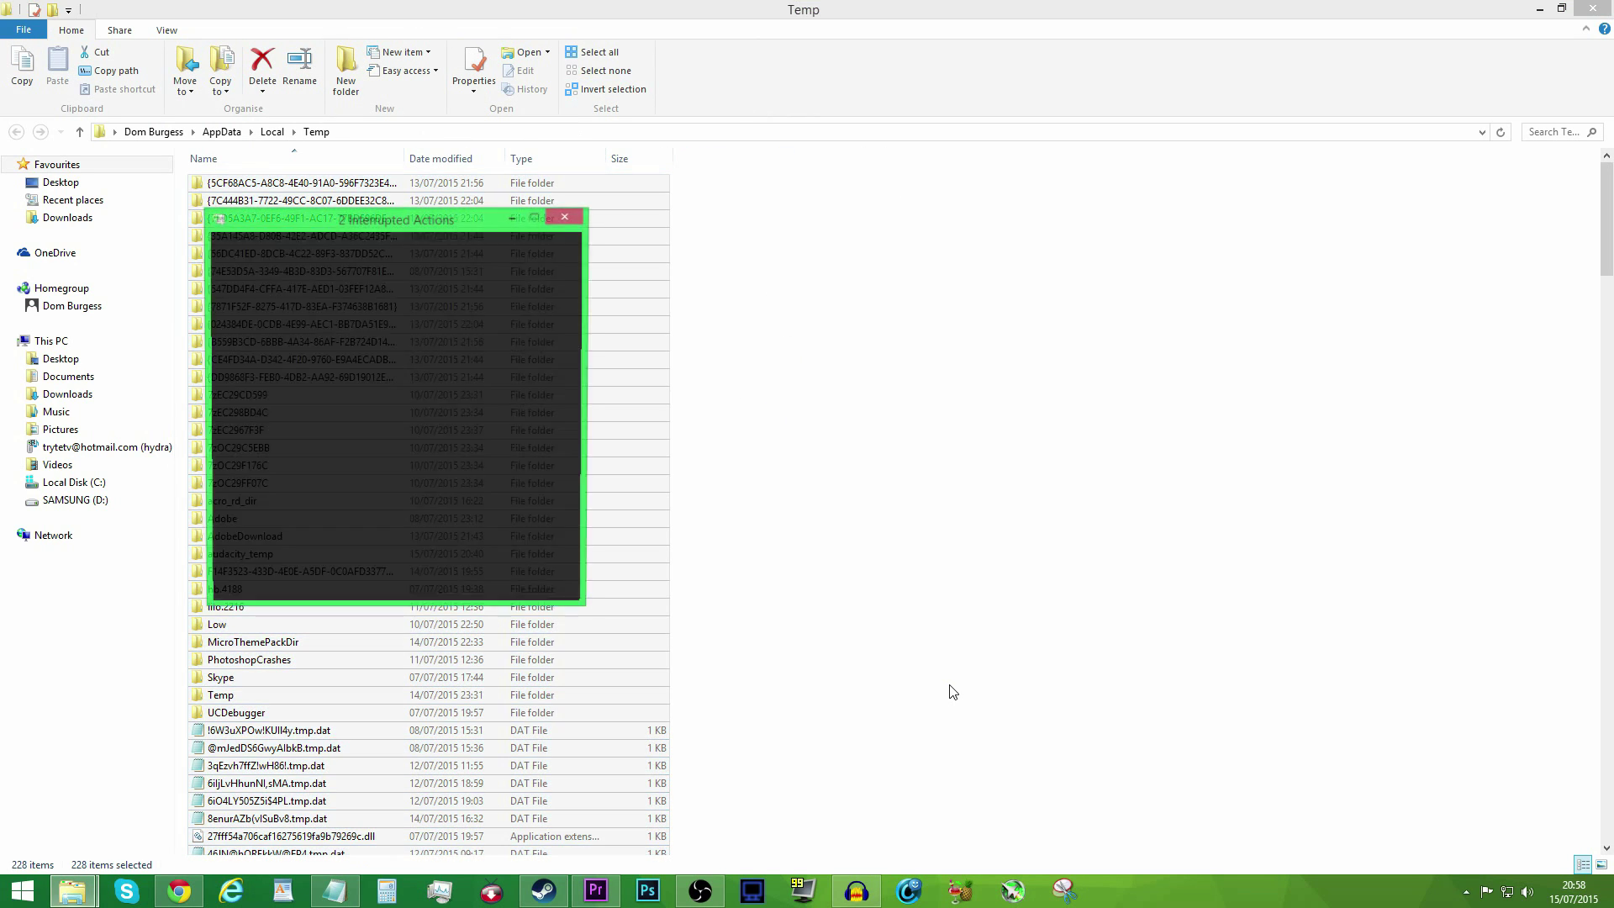
left_click(504, 403)
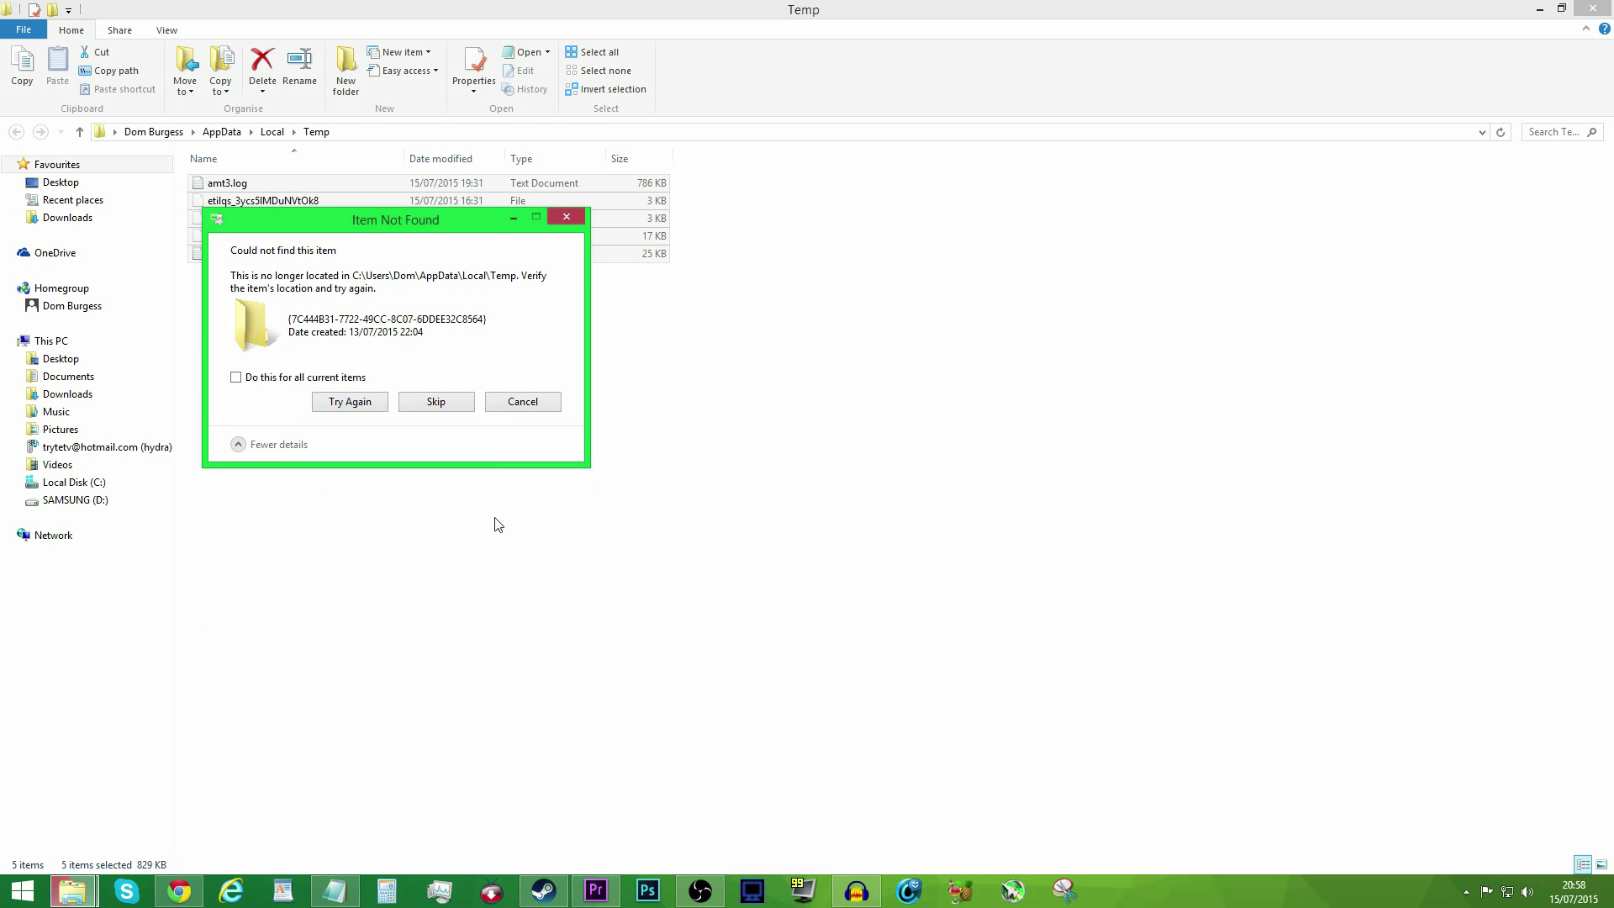
left_click(517, 402)
left_click(513, 476)
key("super+d")
Step: Open the Windows Prefetch folder by running prefetch and grant permission to access it
key("super+r")
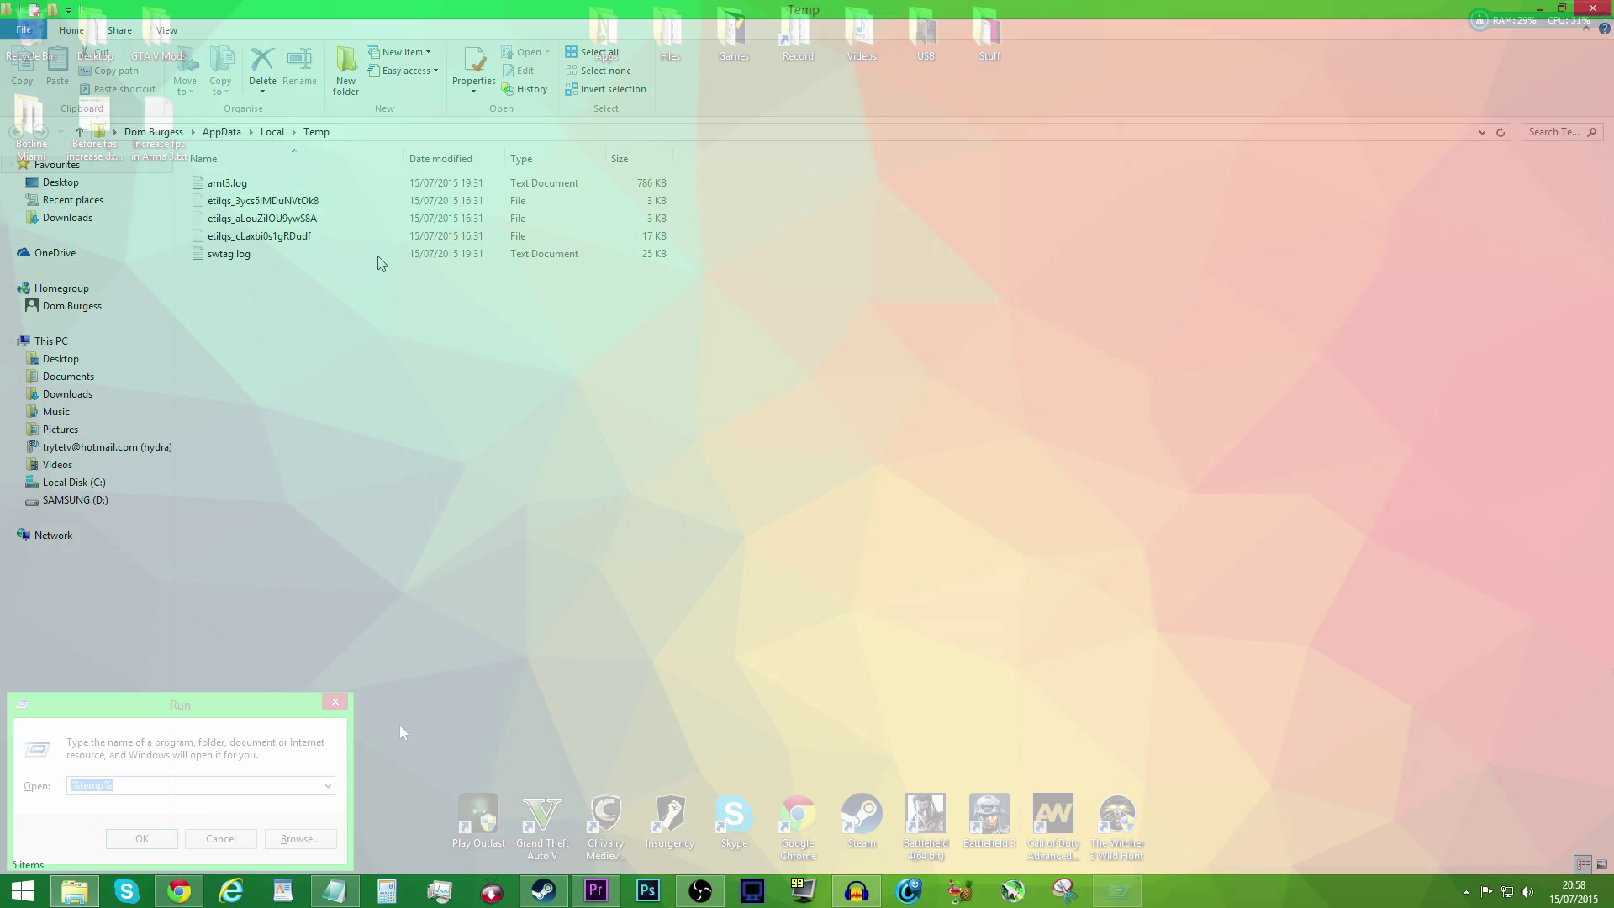
type("prfetch")
key("Return")
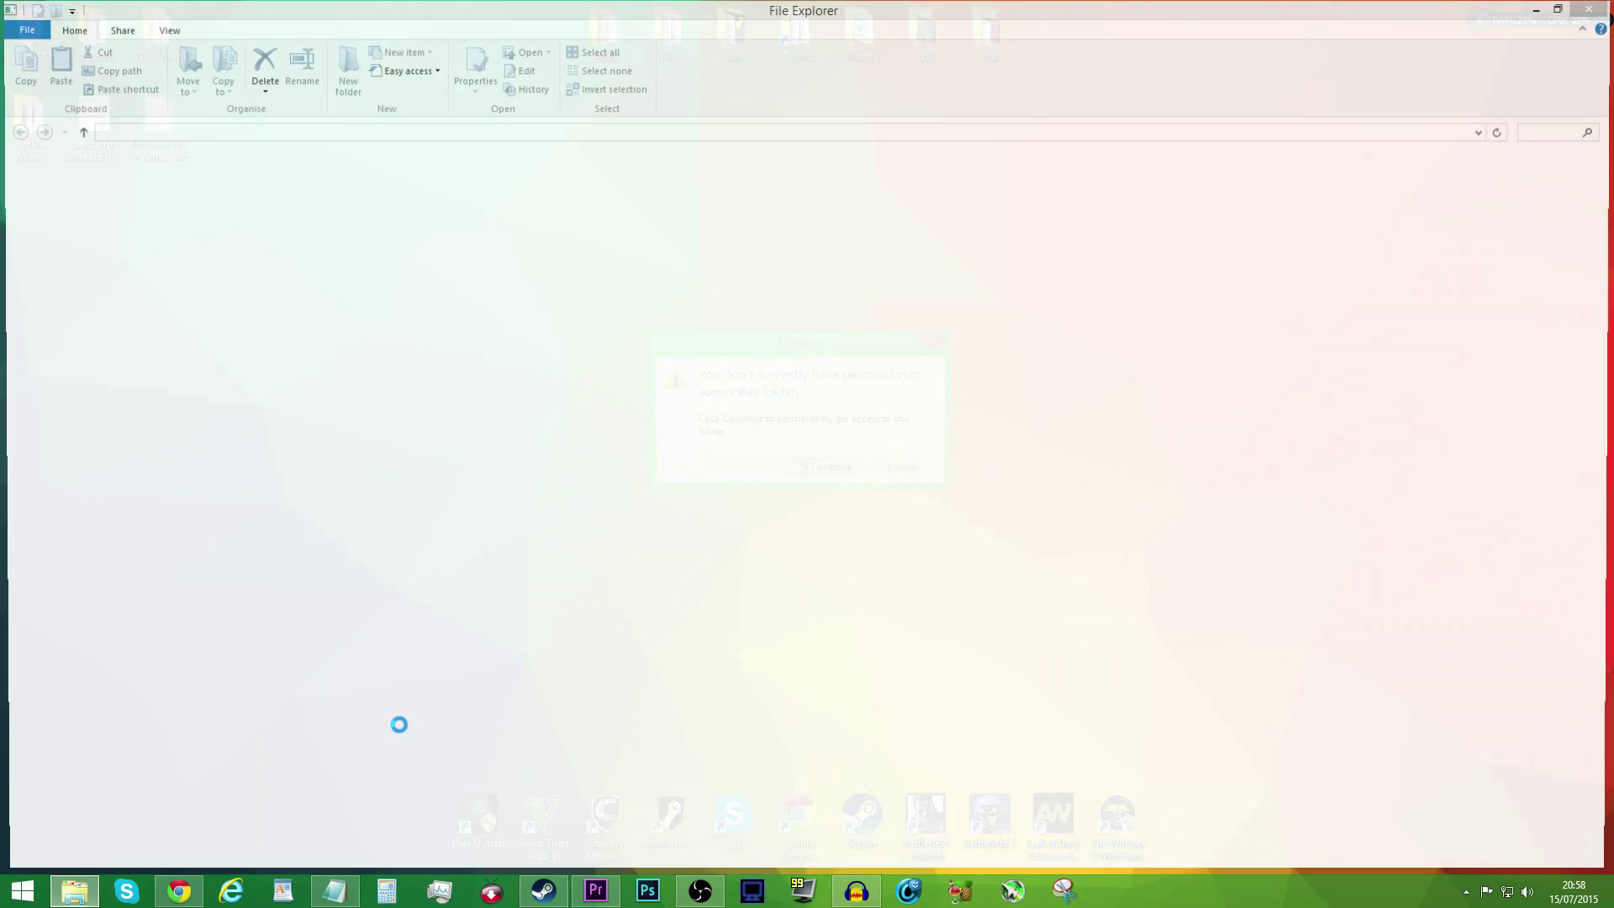
left_click(822, 468)
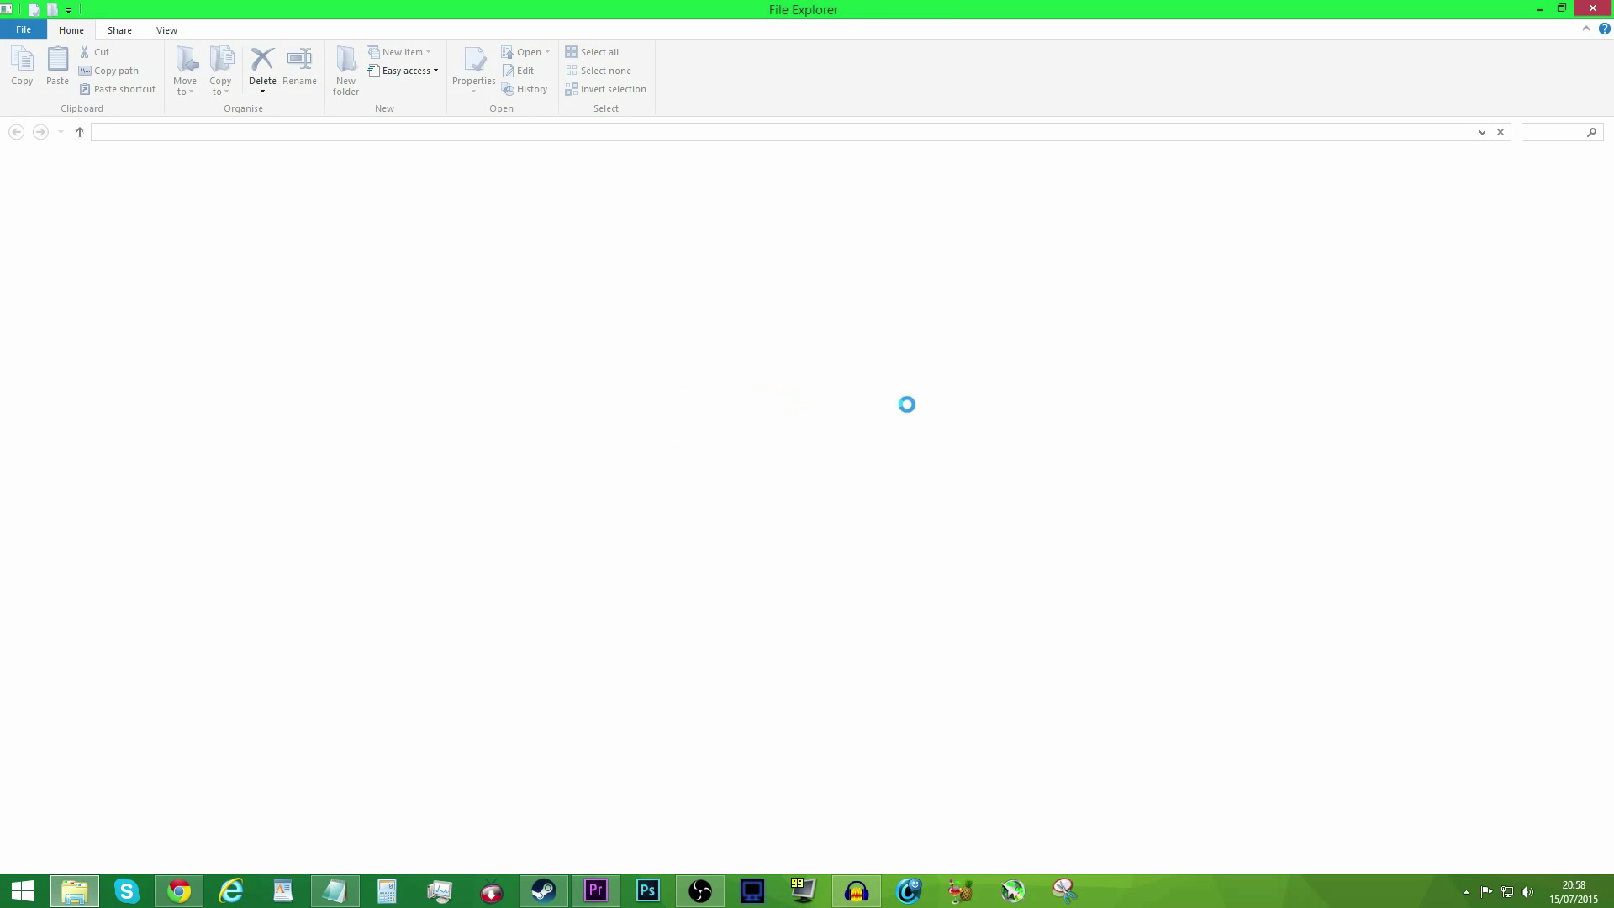
Step: Delete all items in the Prefetch folder and close its window
key("ctrl+a")
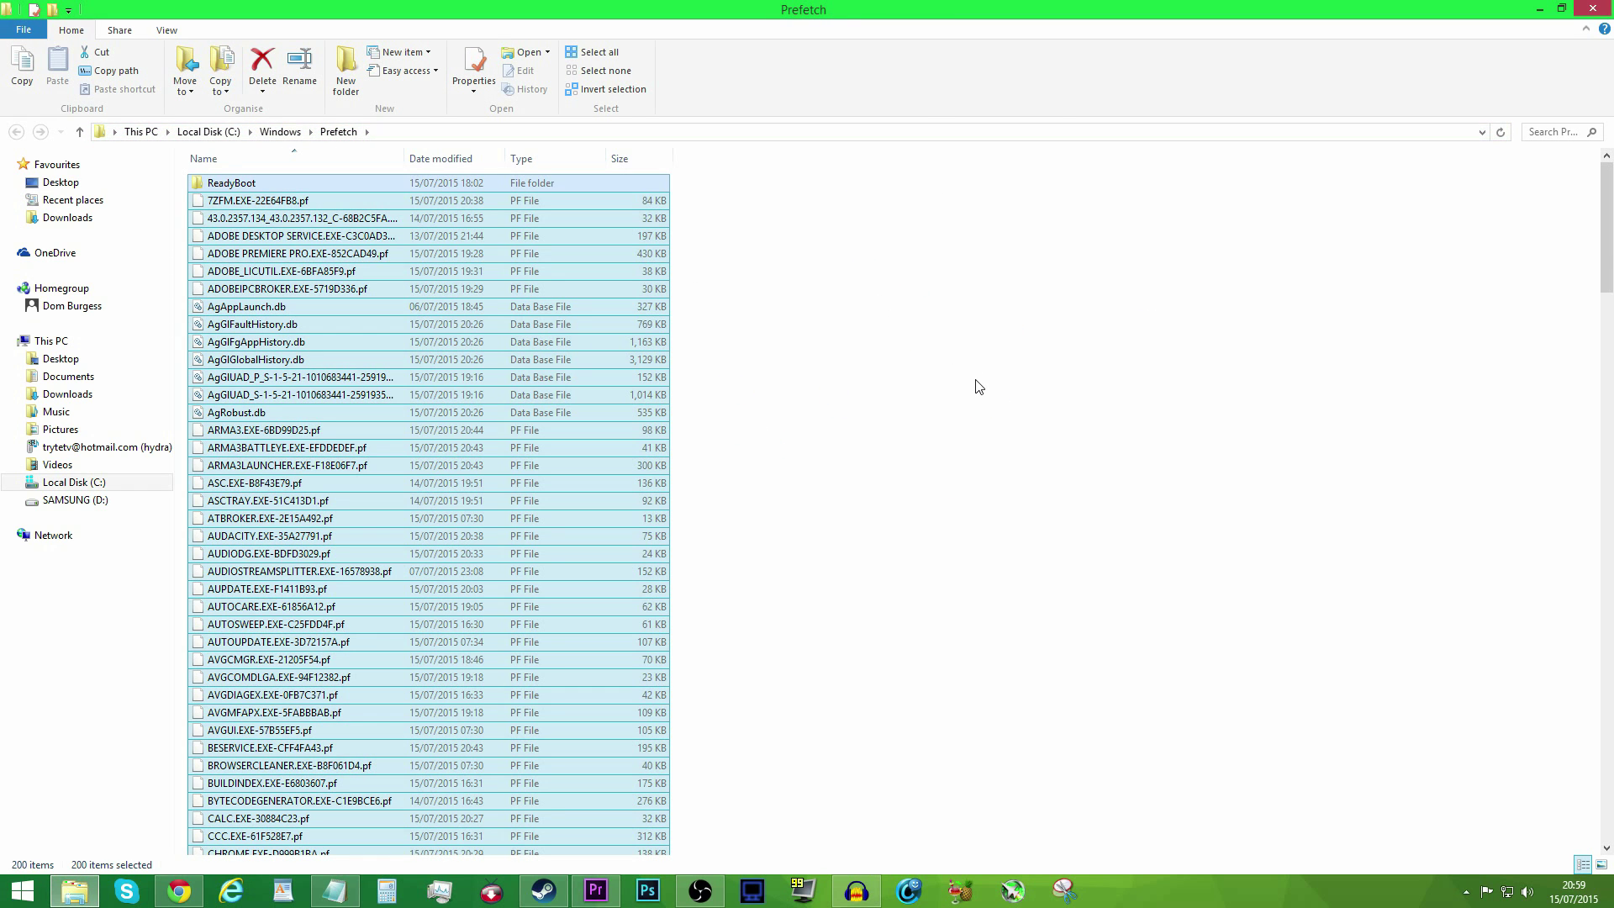
key("Delete")
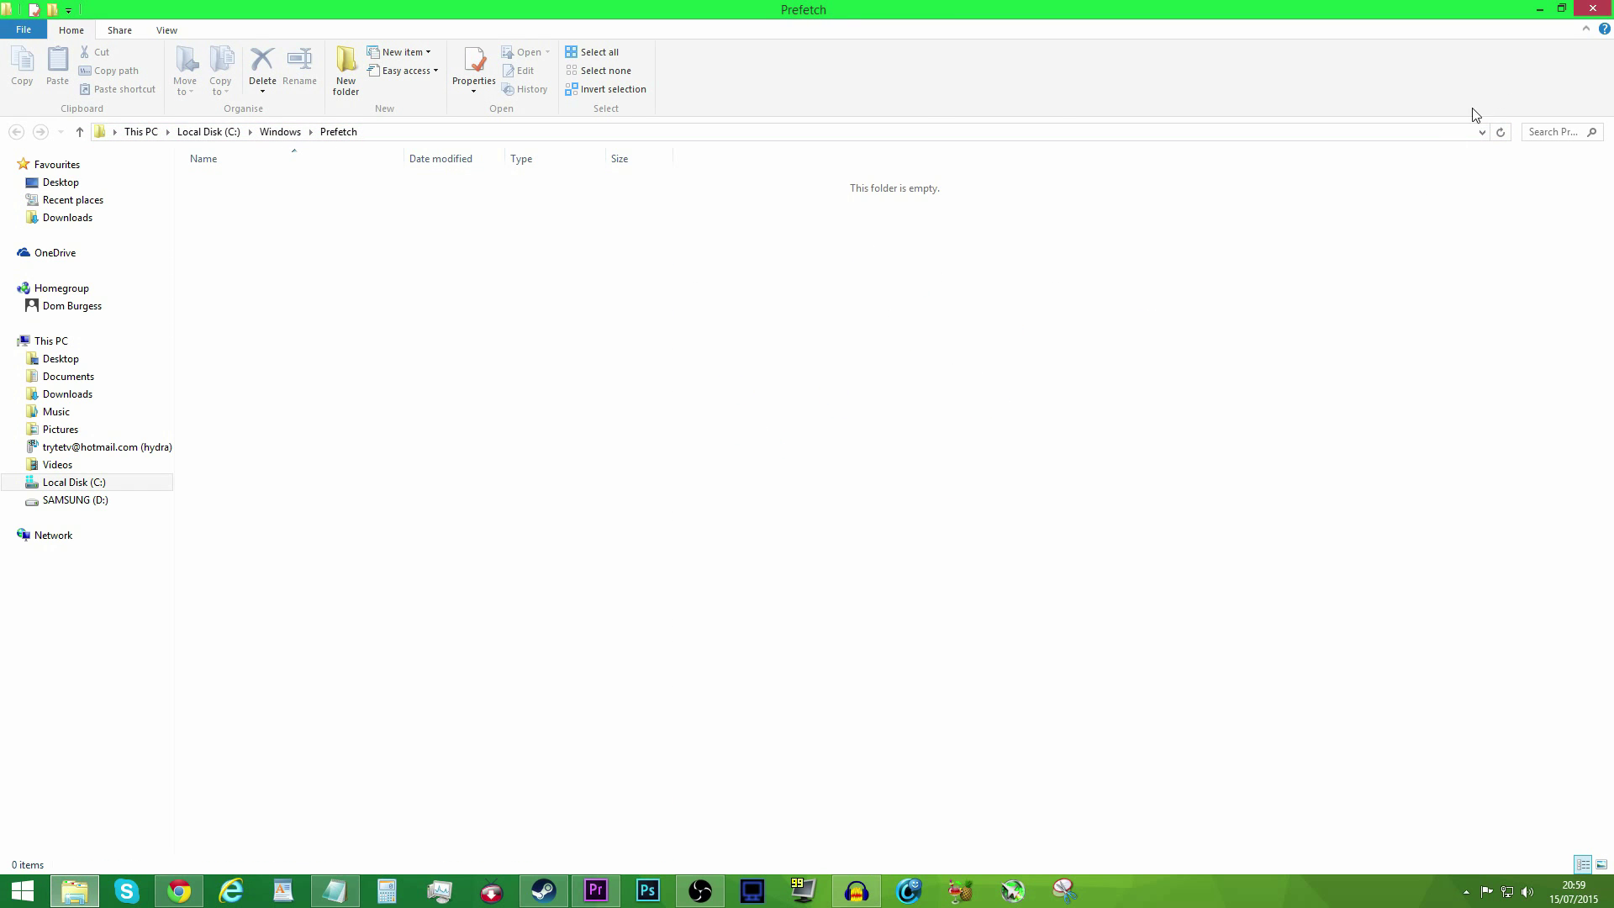
left_click(1602, 9)
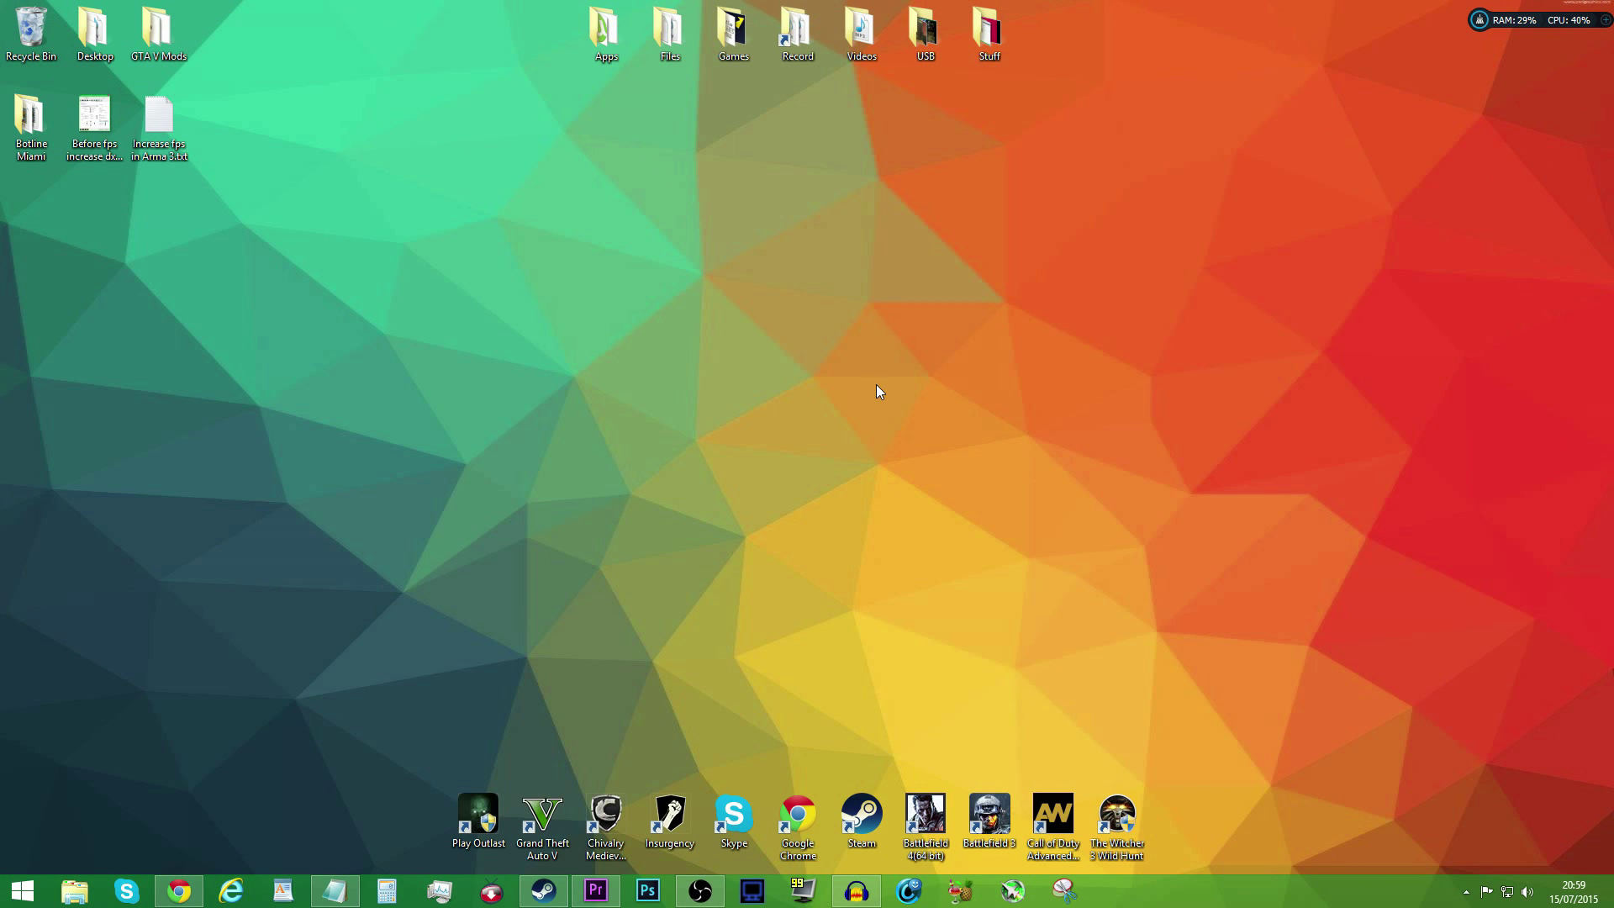
Step: Empty the Recycle Bin and confirm the permanent deletion of its items
right_click(48, 26)
left_click(96, 55)
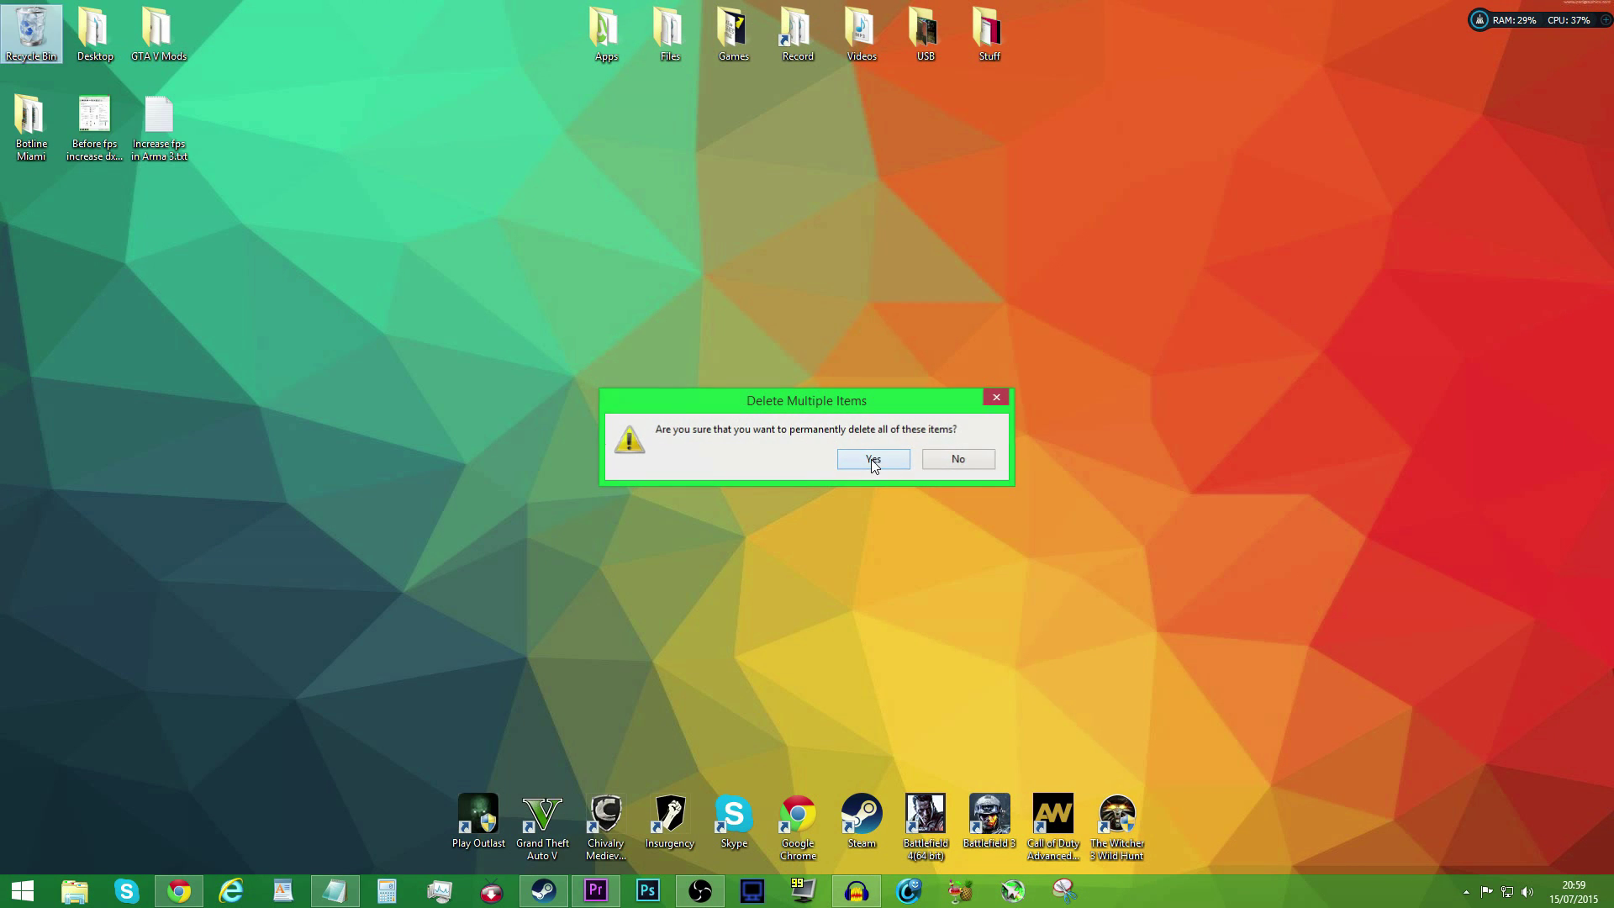
left_click(875, 457)
Step: Copy the startup parameters line under item 1 of the Arma 3 notes and minimize the notes
key("alt+Tab")
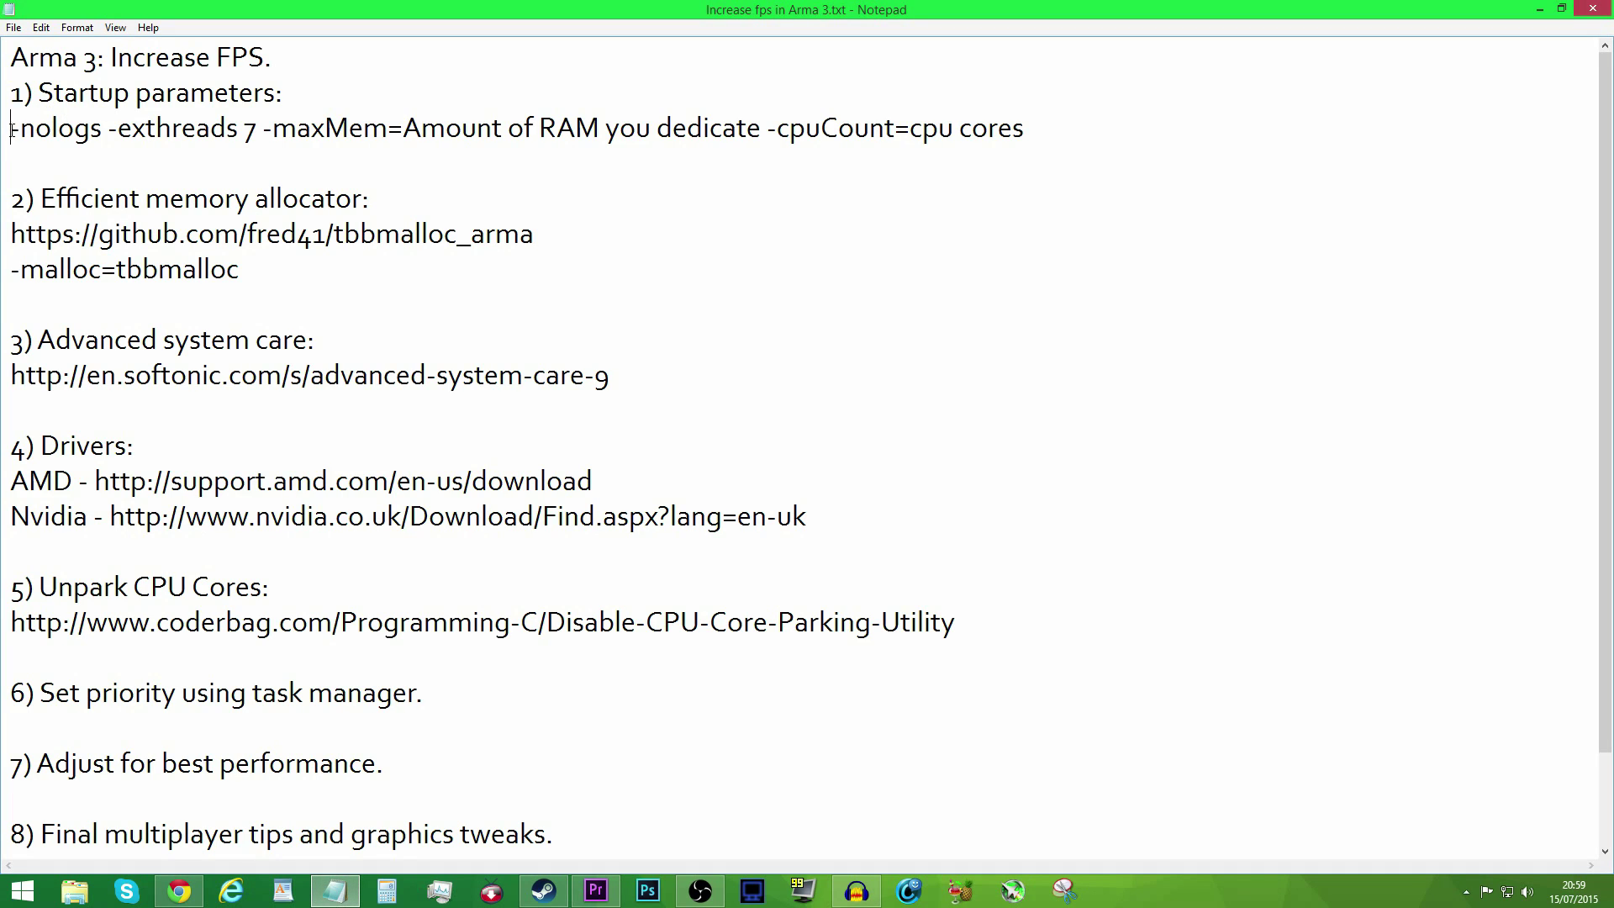
left_click_drag(11, 130, 567, 153)
key("ctrl+c")
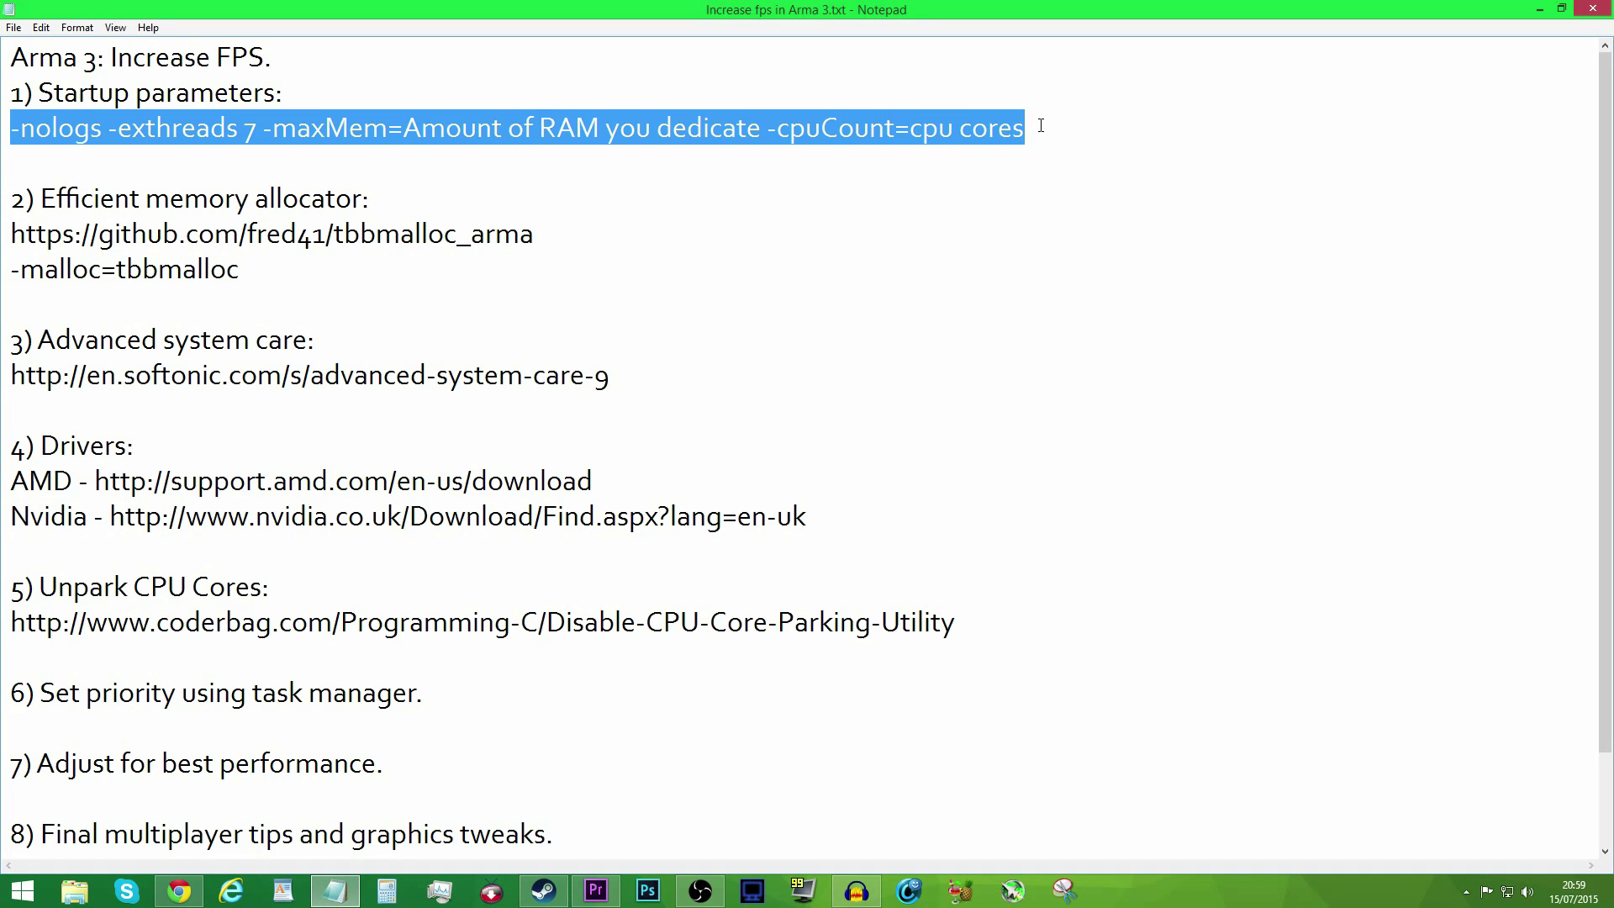
left_click(1539, 8)
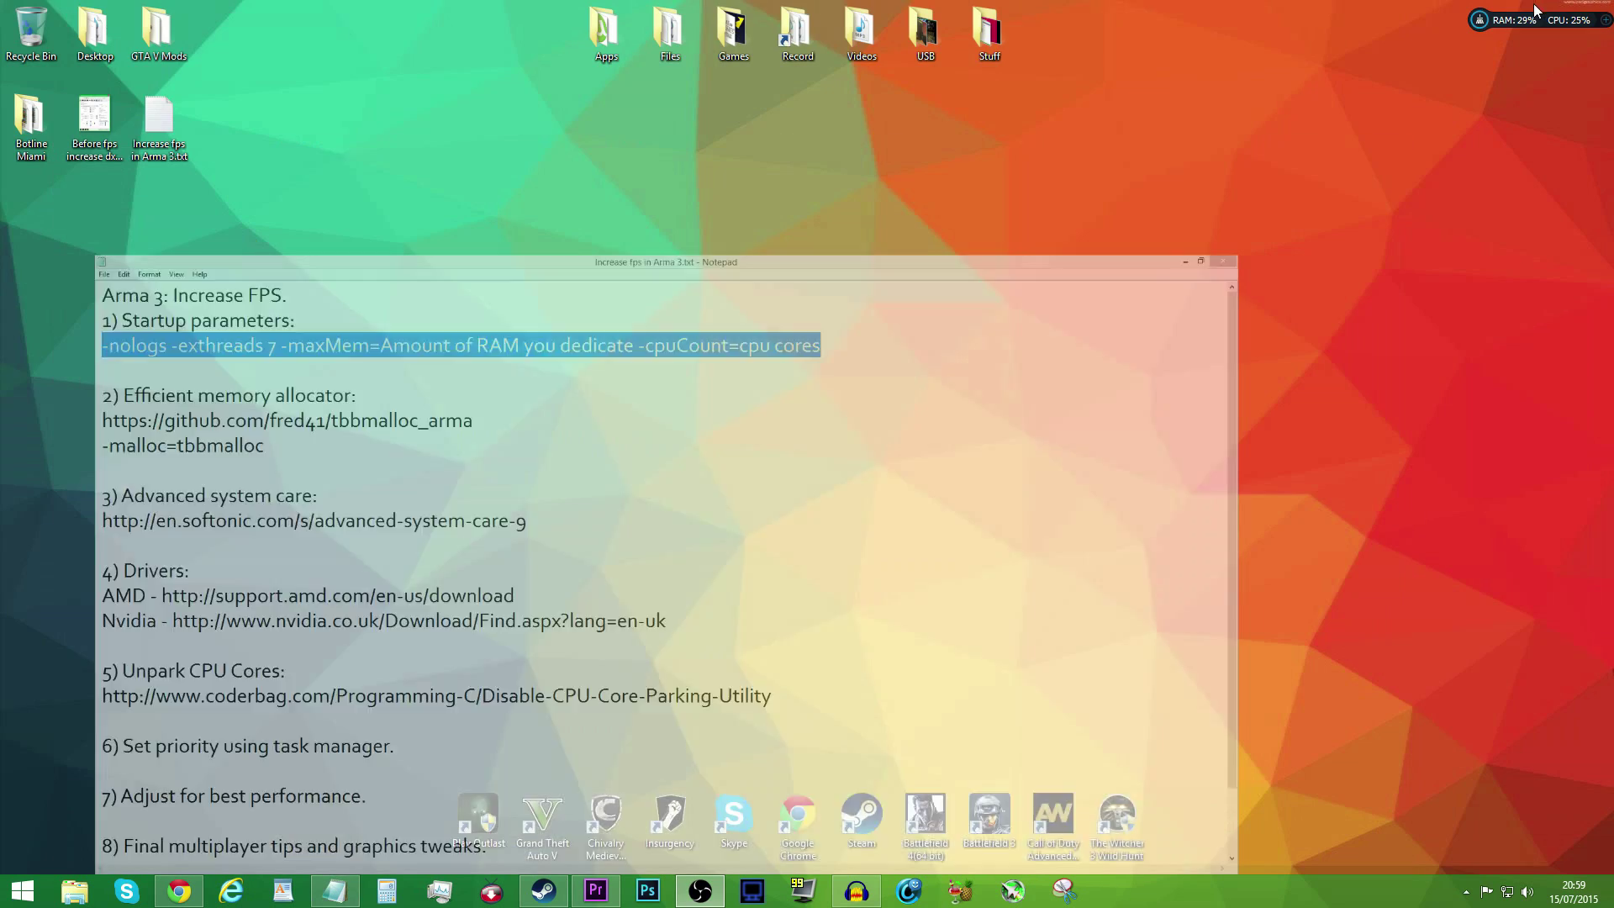
Step: Switch to Steam, open the launch options in Arma 3's properties and paste the copied startup parameters
left_click(543, 889)
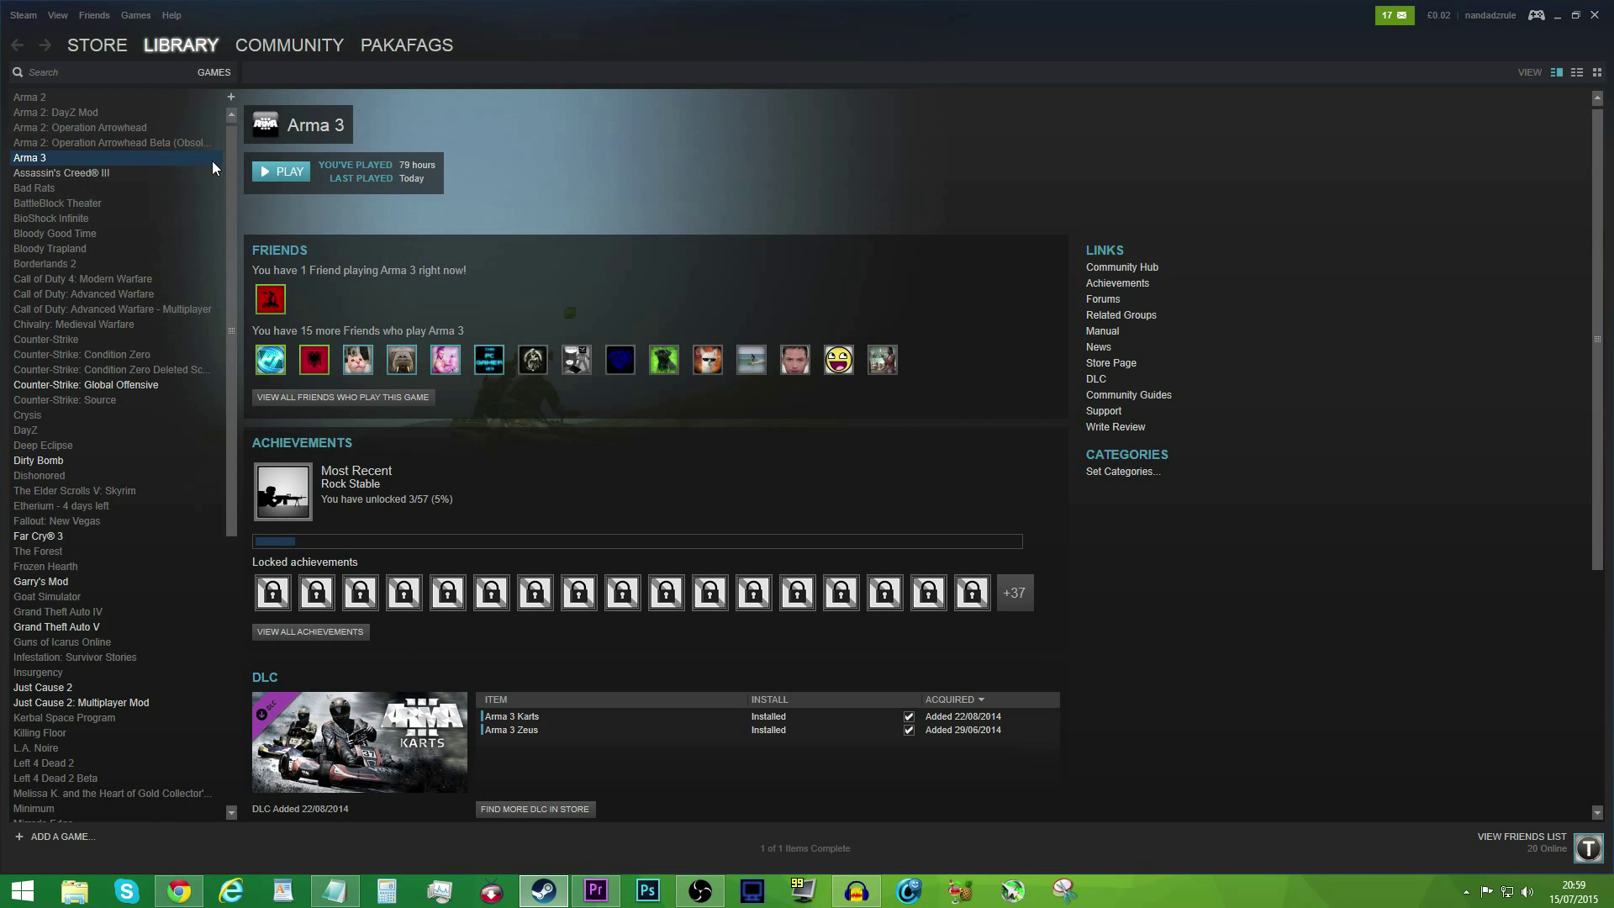
right_click(98, 156)
left_click(148, 426)
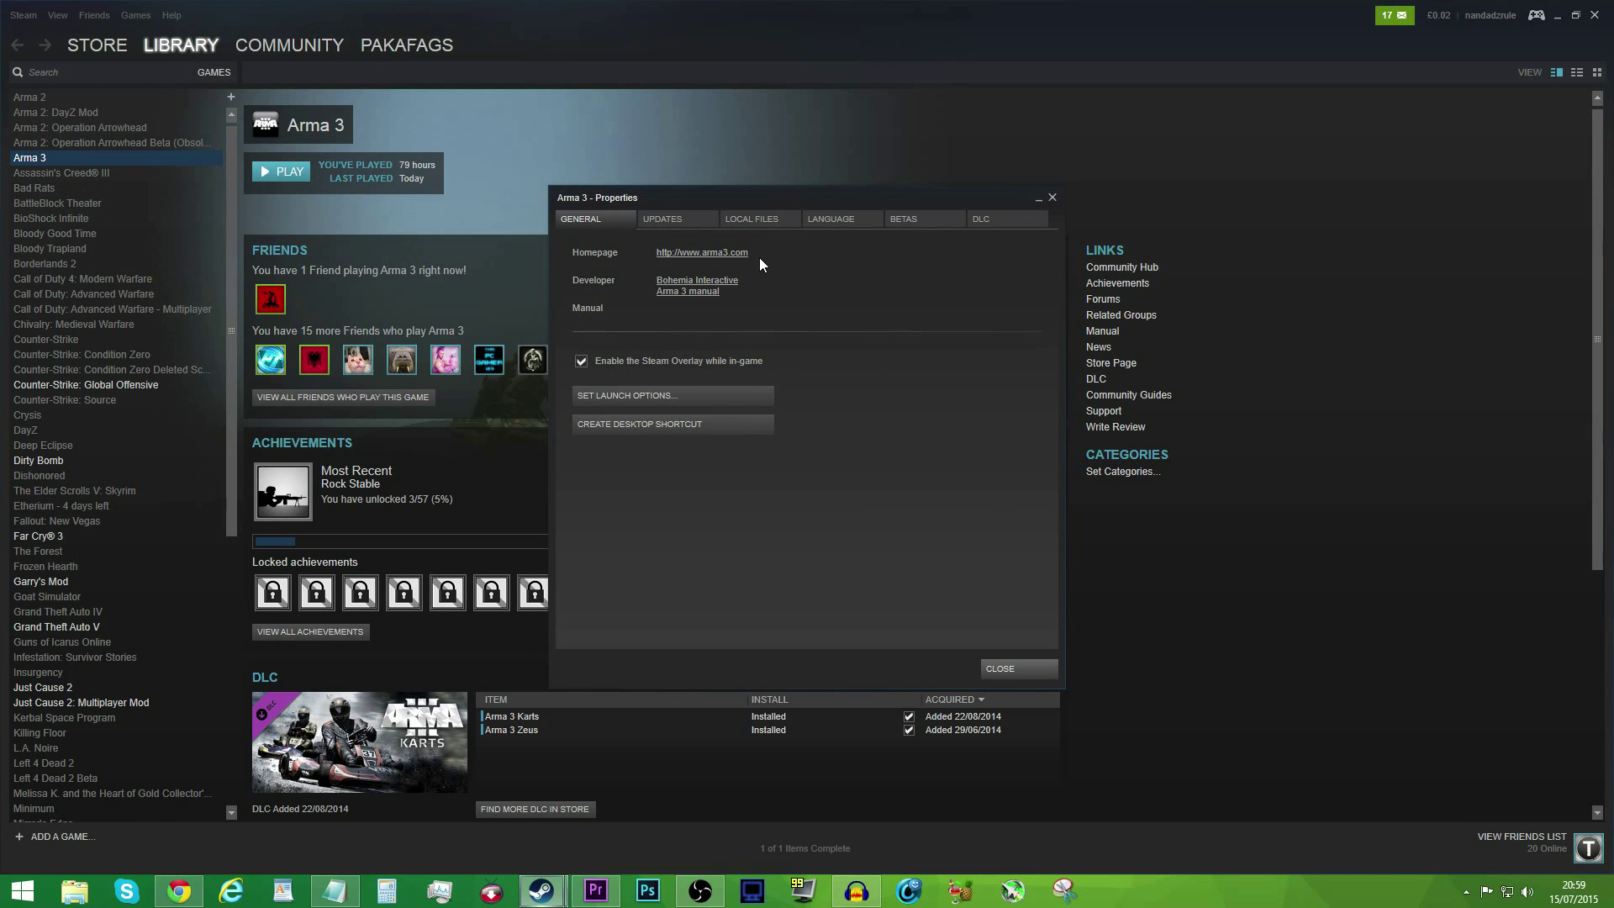
left_click(642, 396)
key("ctrl+v")
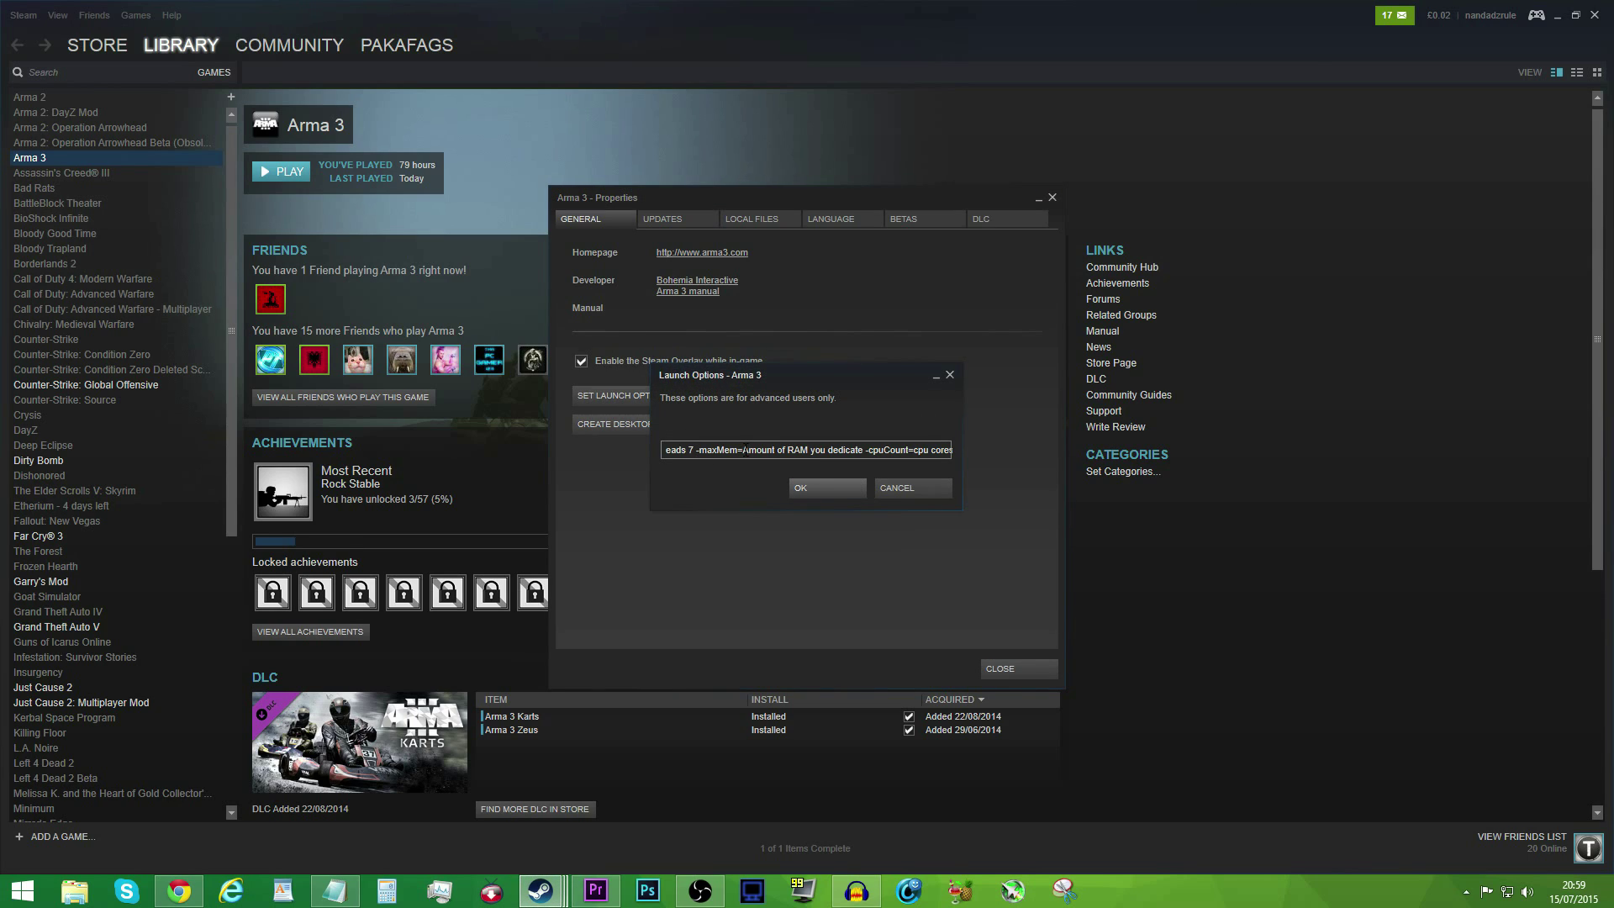
Step: Work out the RAM amount for the maxMem parameter by multiplying 1024 by 6 in Calculator
left_click_drag(743, 449, 908, 452)
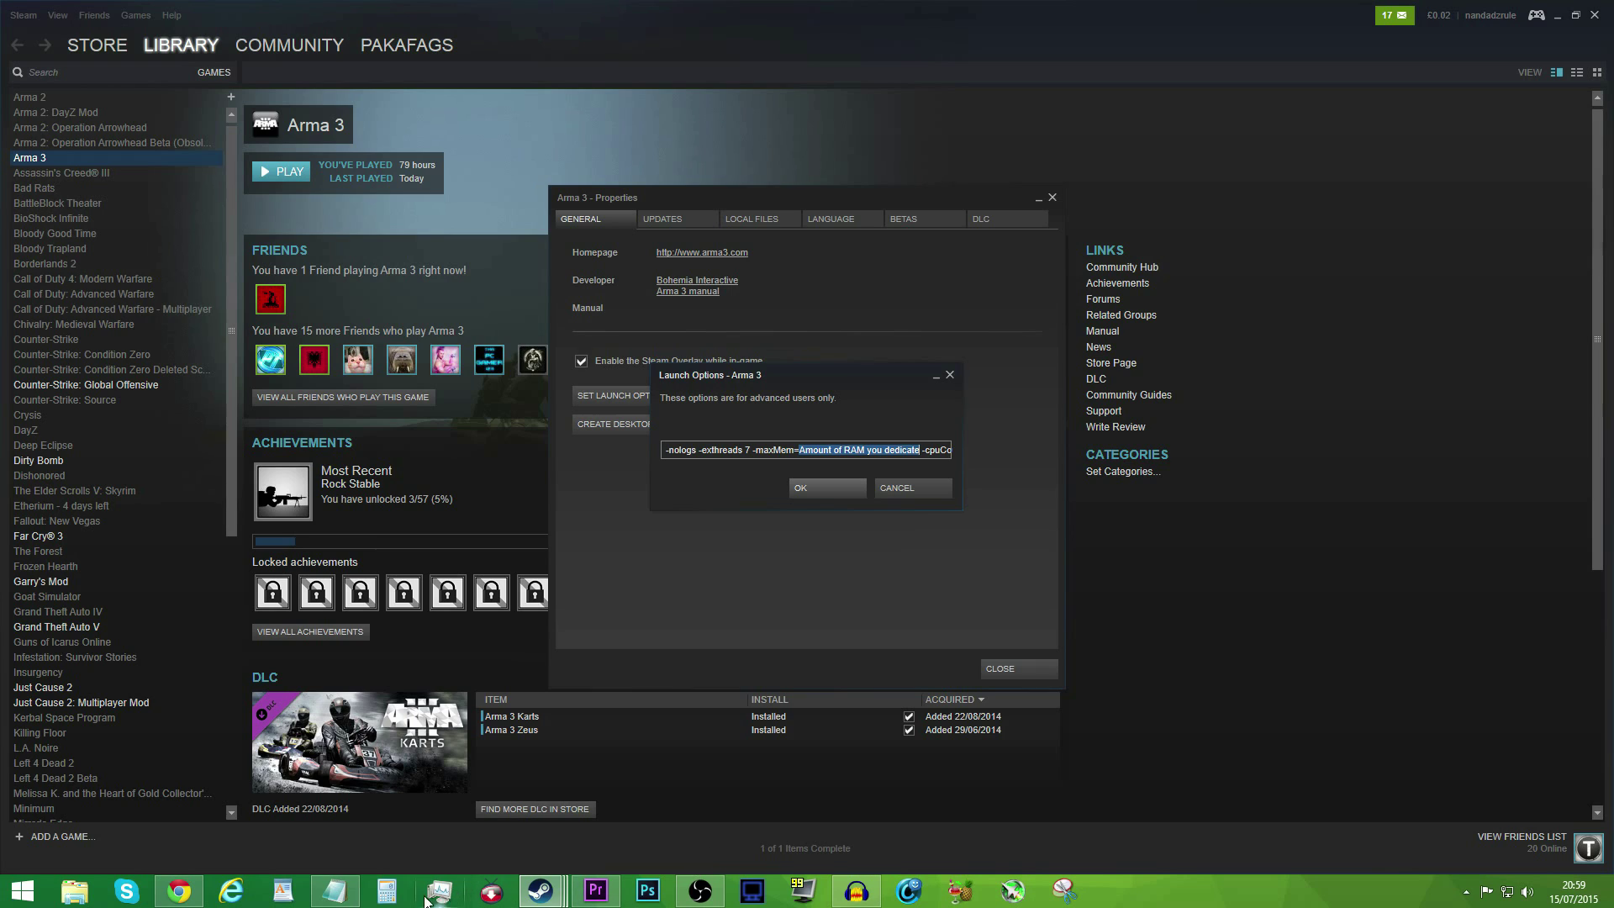
left_click(386, 893)
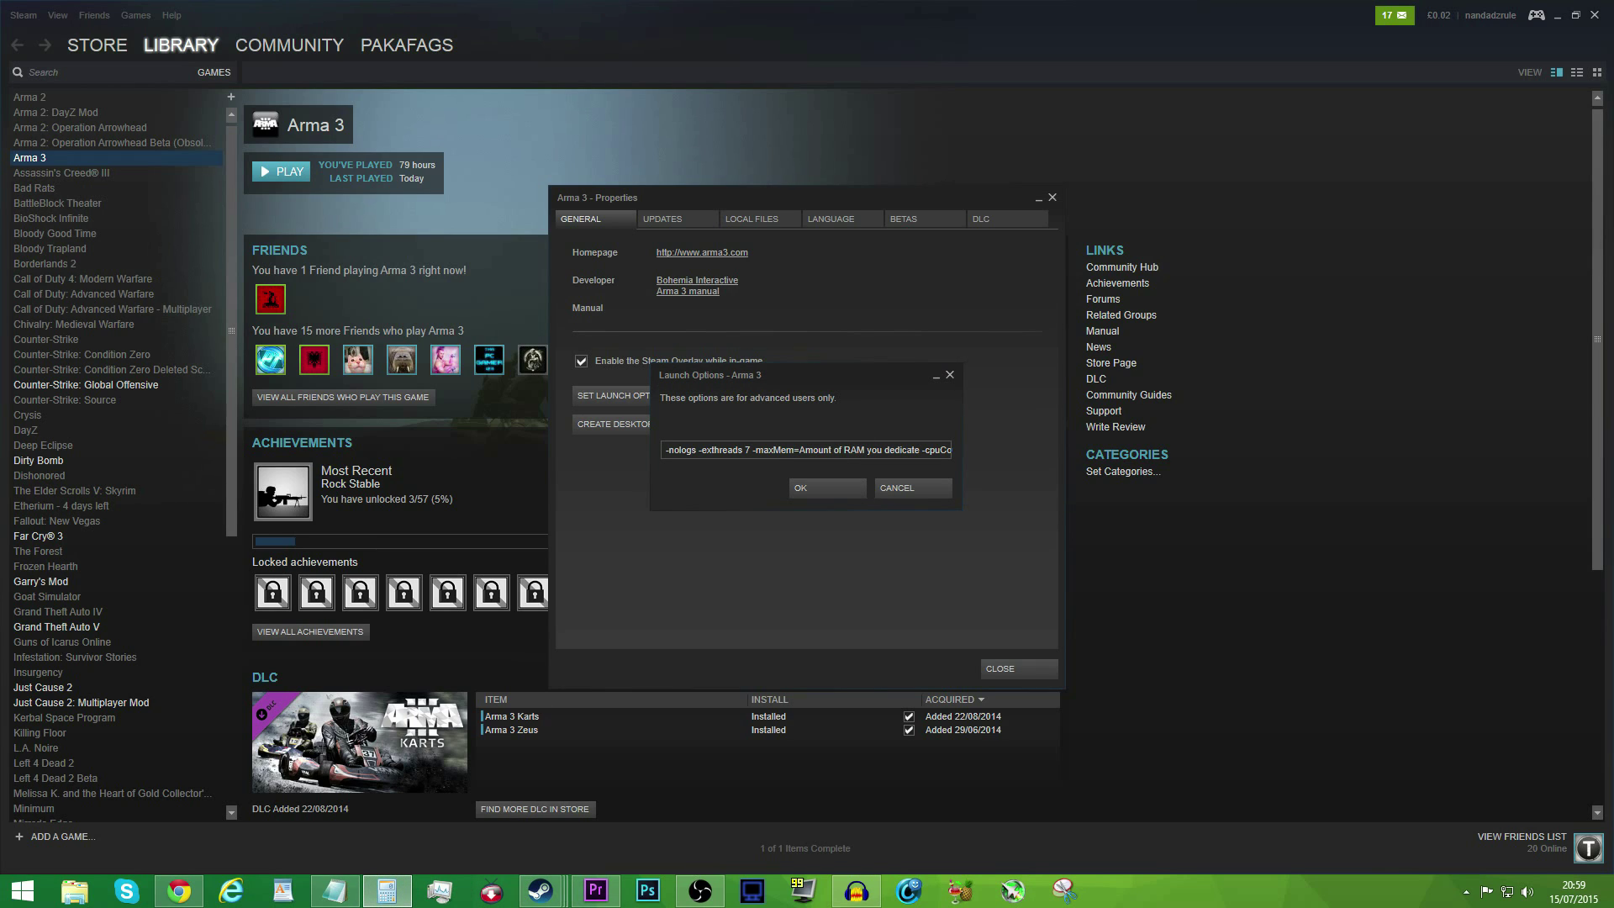
left_click(435, 448)
left_click(452, 474)
left_click(467, 448)
left_click(435, 421)
left_click(533, 421)
left_click(500, 421)
left_click(567, 461)
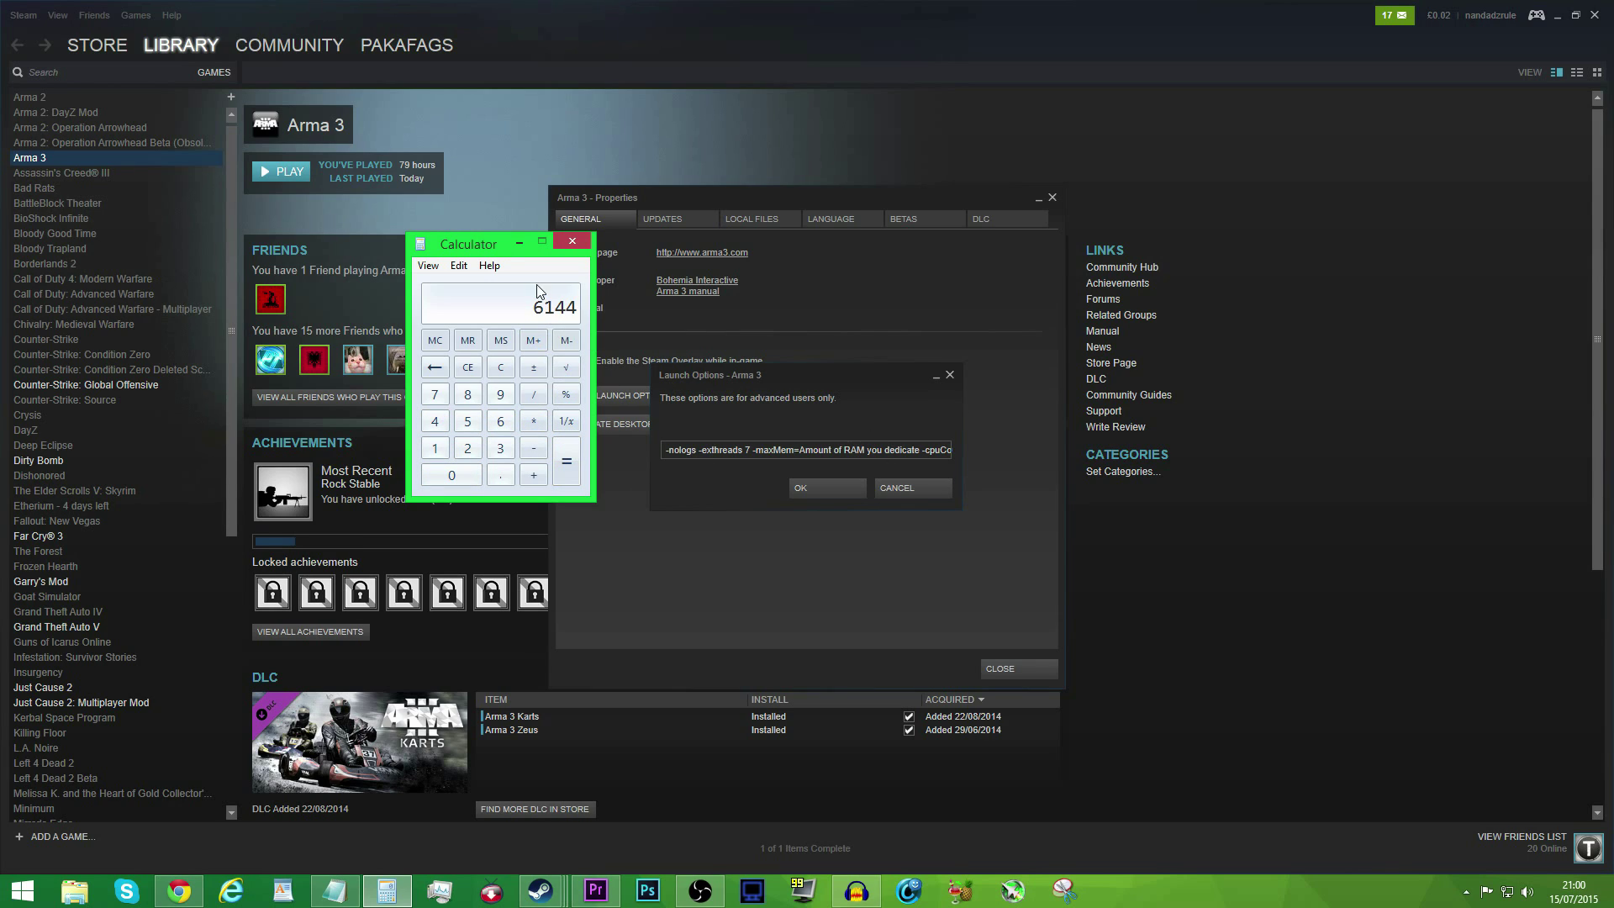
Step: Replace the placeholders in the launch options with maxMem=6144 and cpuCount=2, and save the options
left_click_drag(799, 450, 919, 452)
type("6144")
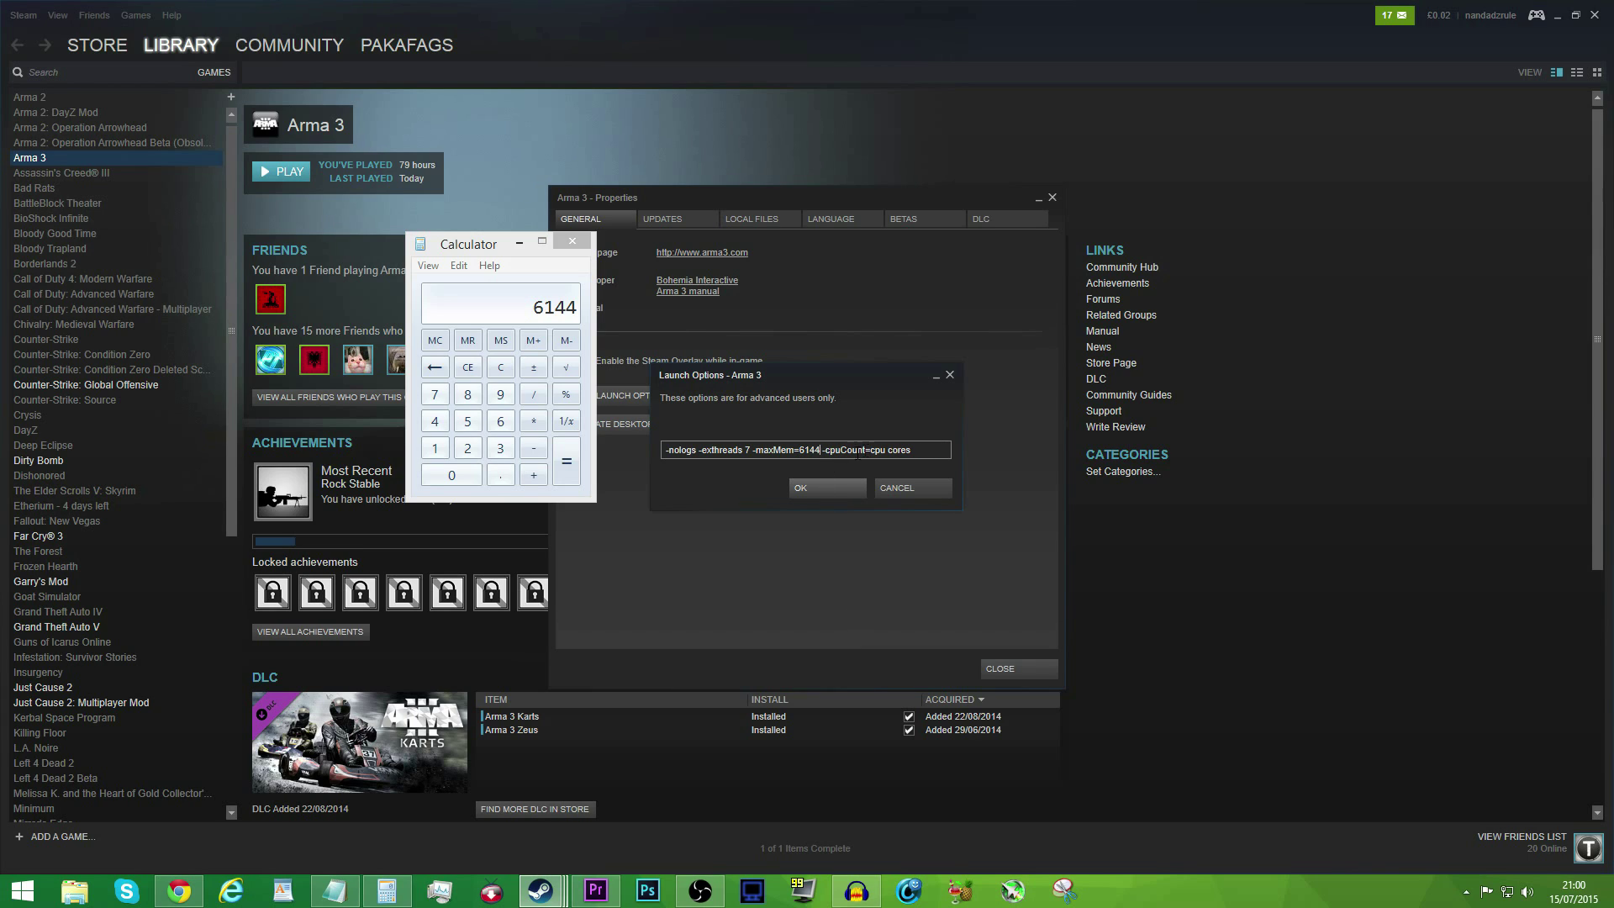
left_click_drag(911, 449, 876, 450)
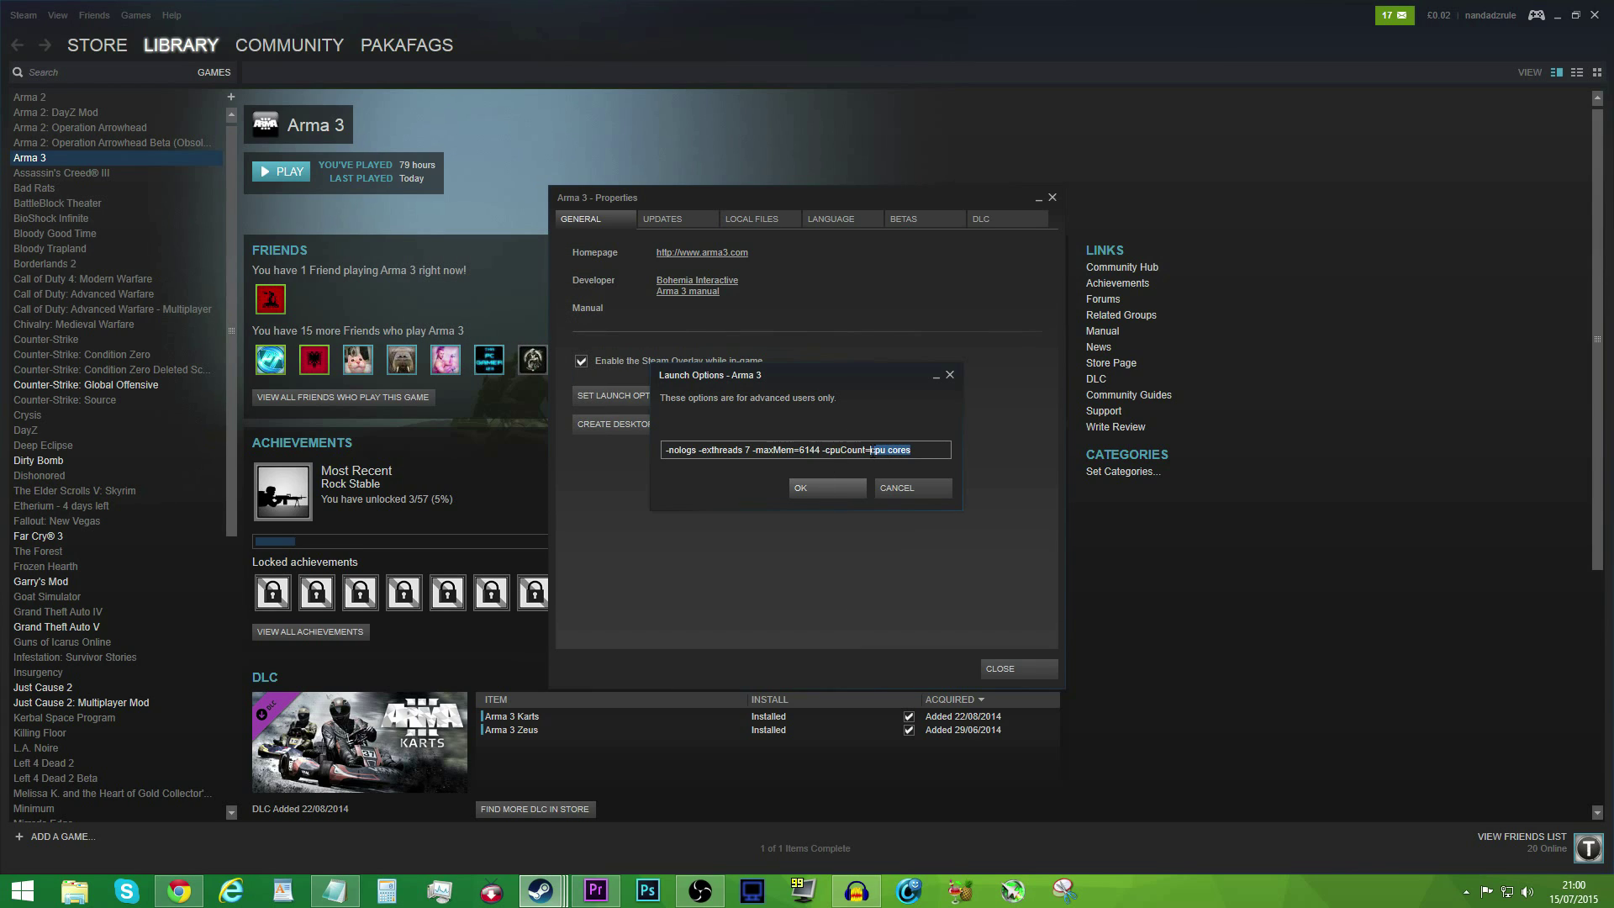
type("2")
left_click_drag(826, 450, 871, 447)
left_click(887, 451)
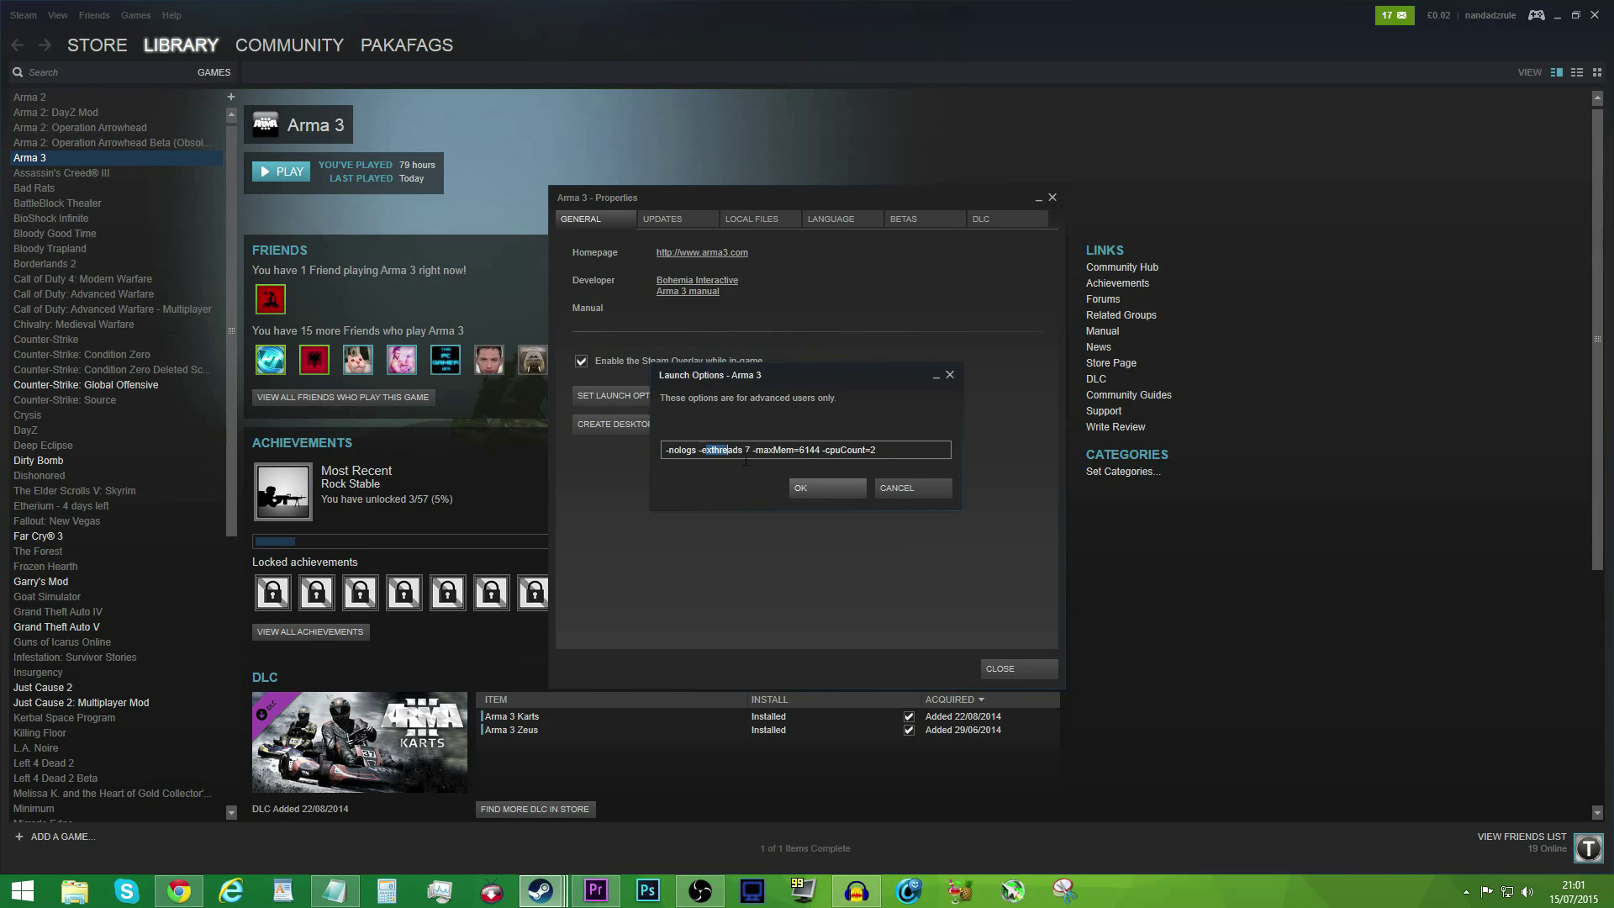
left_click(830, 446)
key("BackSpace")
type("2")
left_click(829, 490)
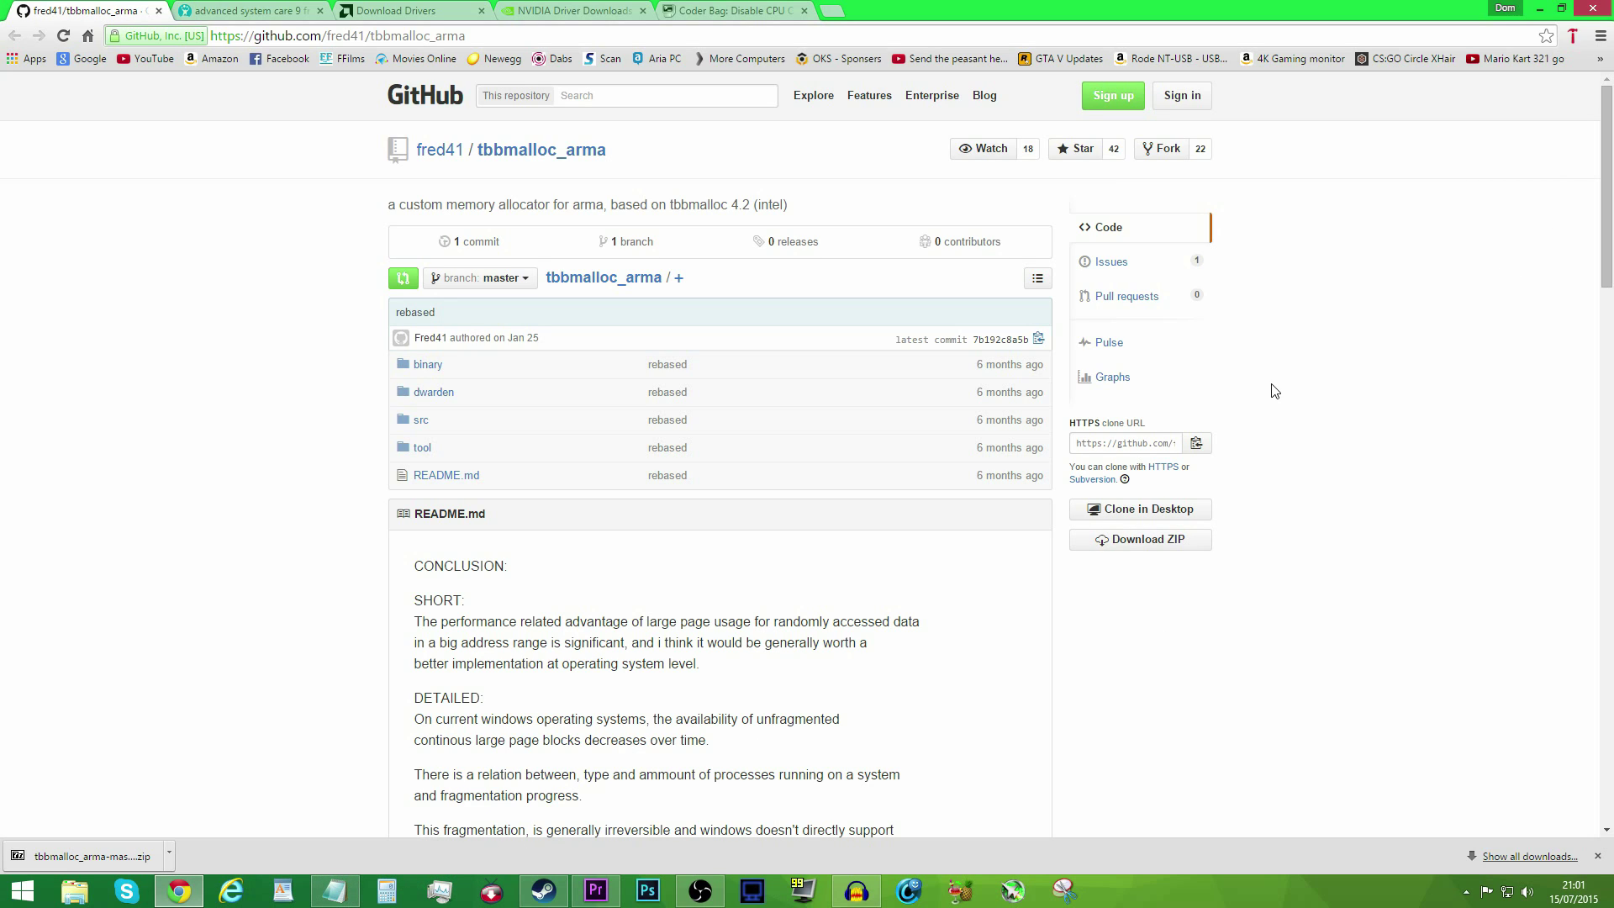
Step: Download the tbbmalloc_arma repository as a ZIP from GitHub, place the archive on the desktop and minimize the browser
left_click(1148, 542)
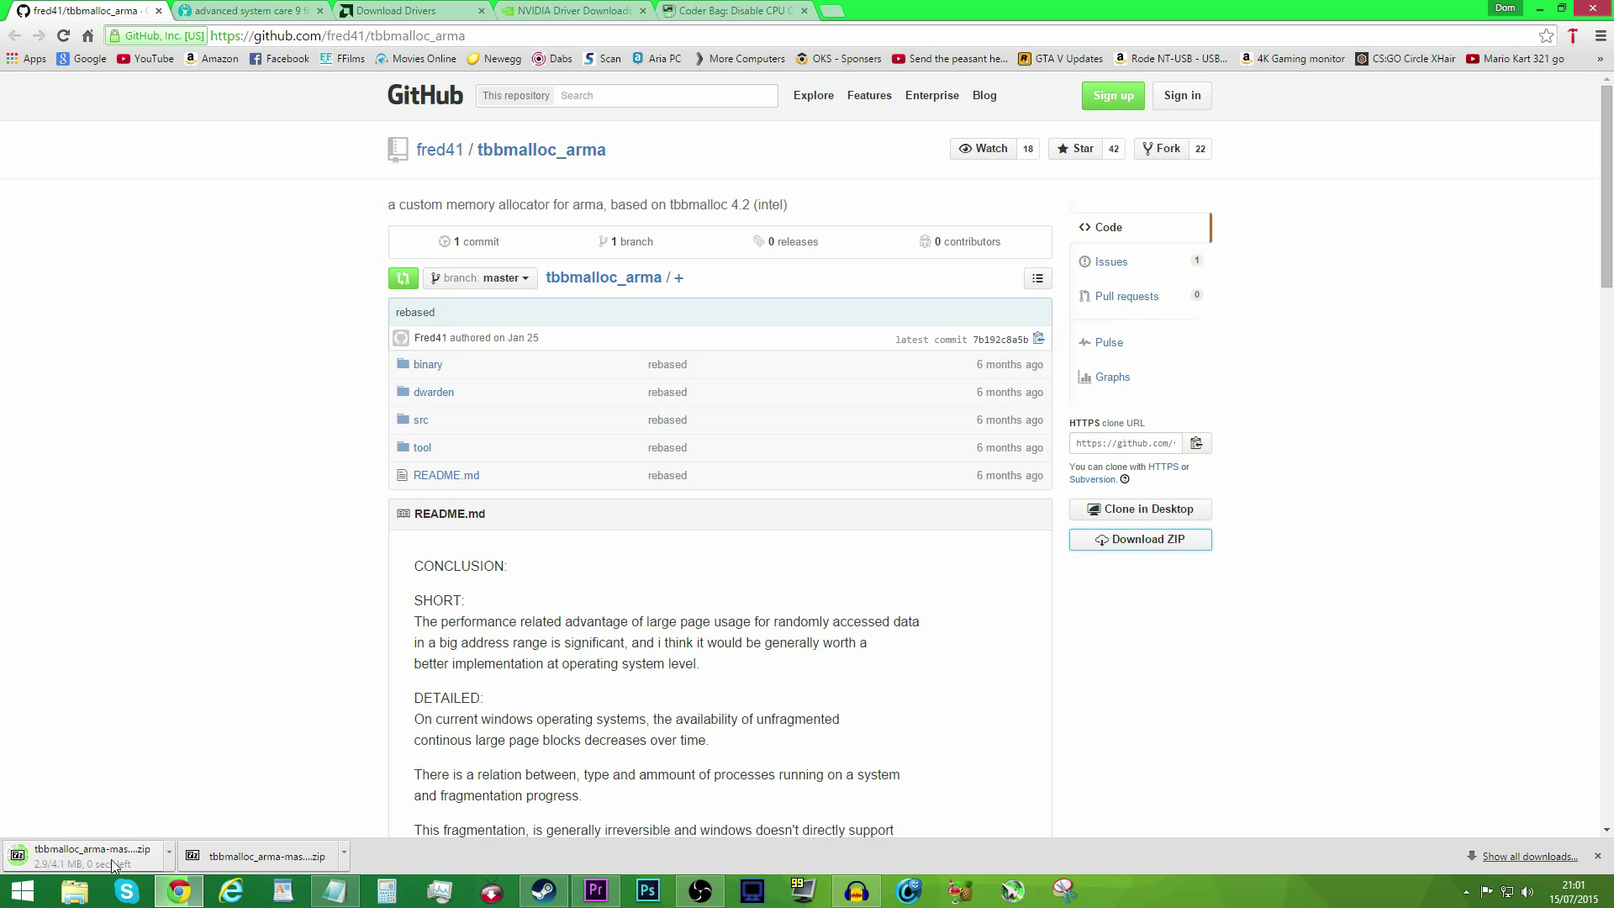
left_click_drag(904, 9, 1613, 202)
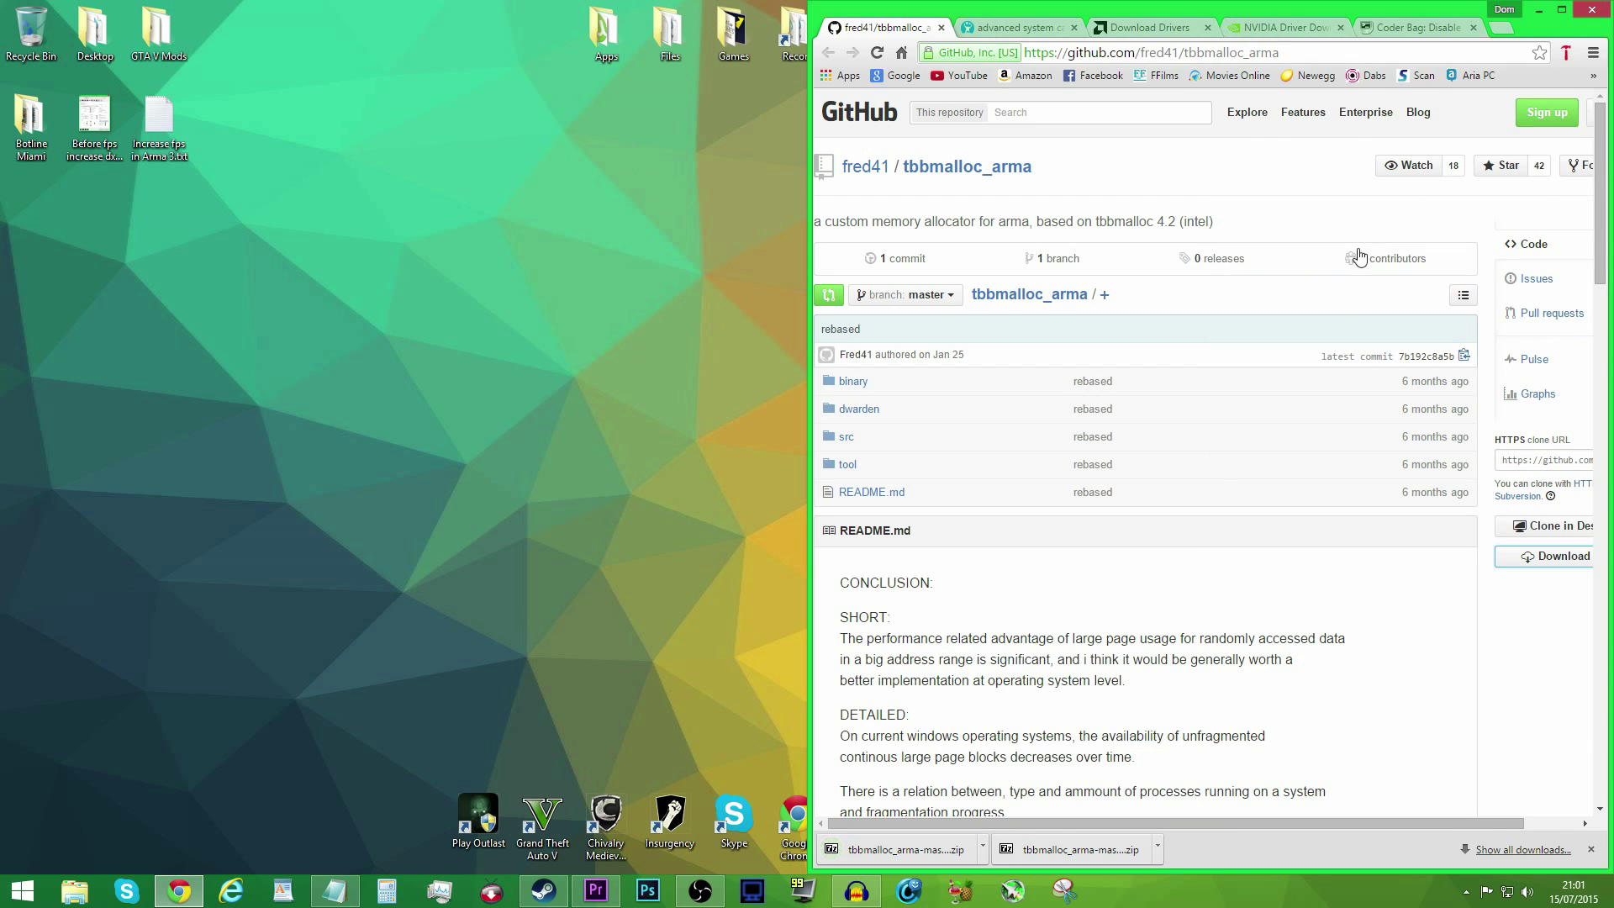
left_click_drag(836, 846, 479, 332)
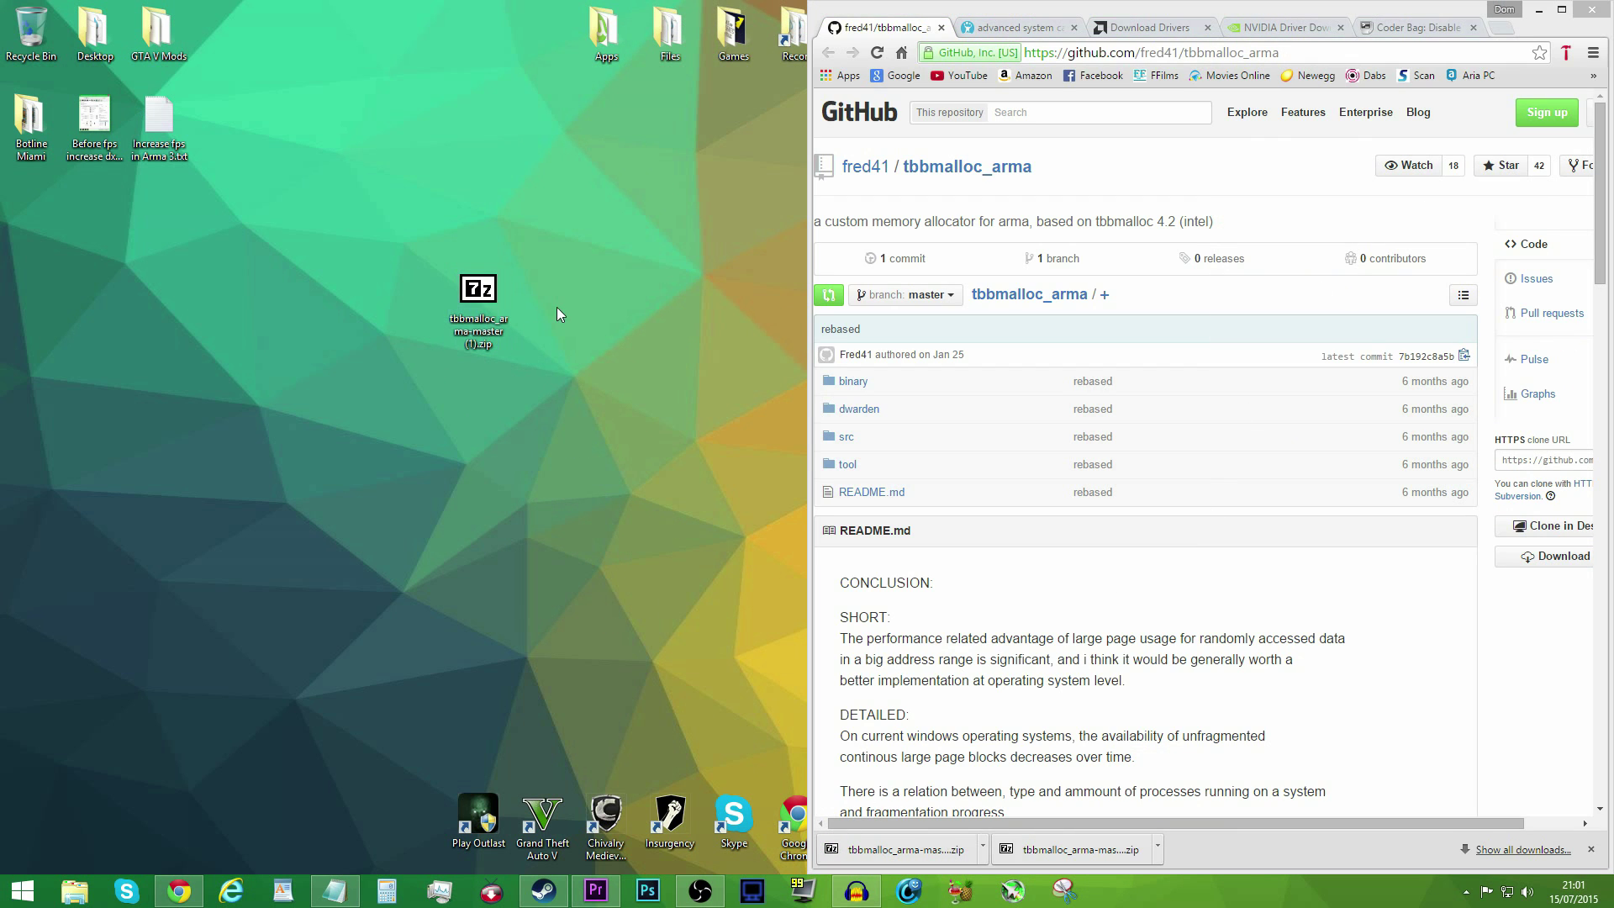
left_click(1538, 10)
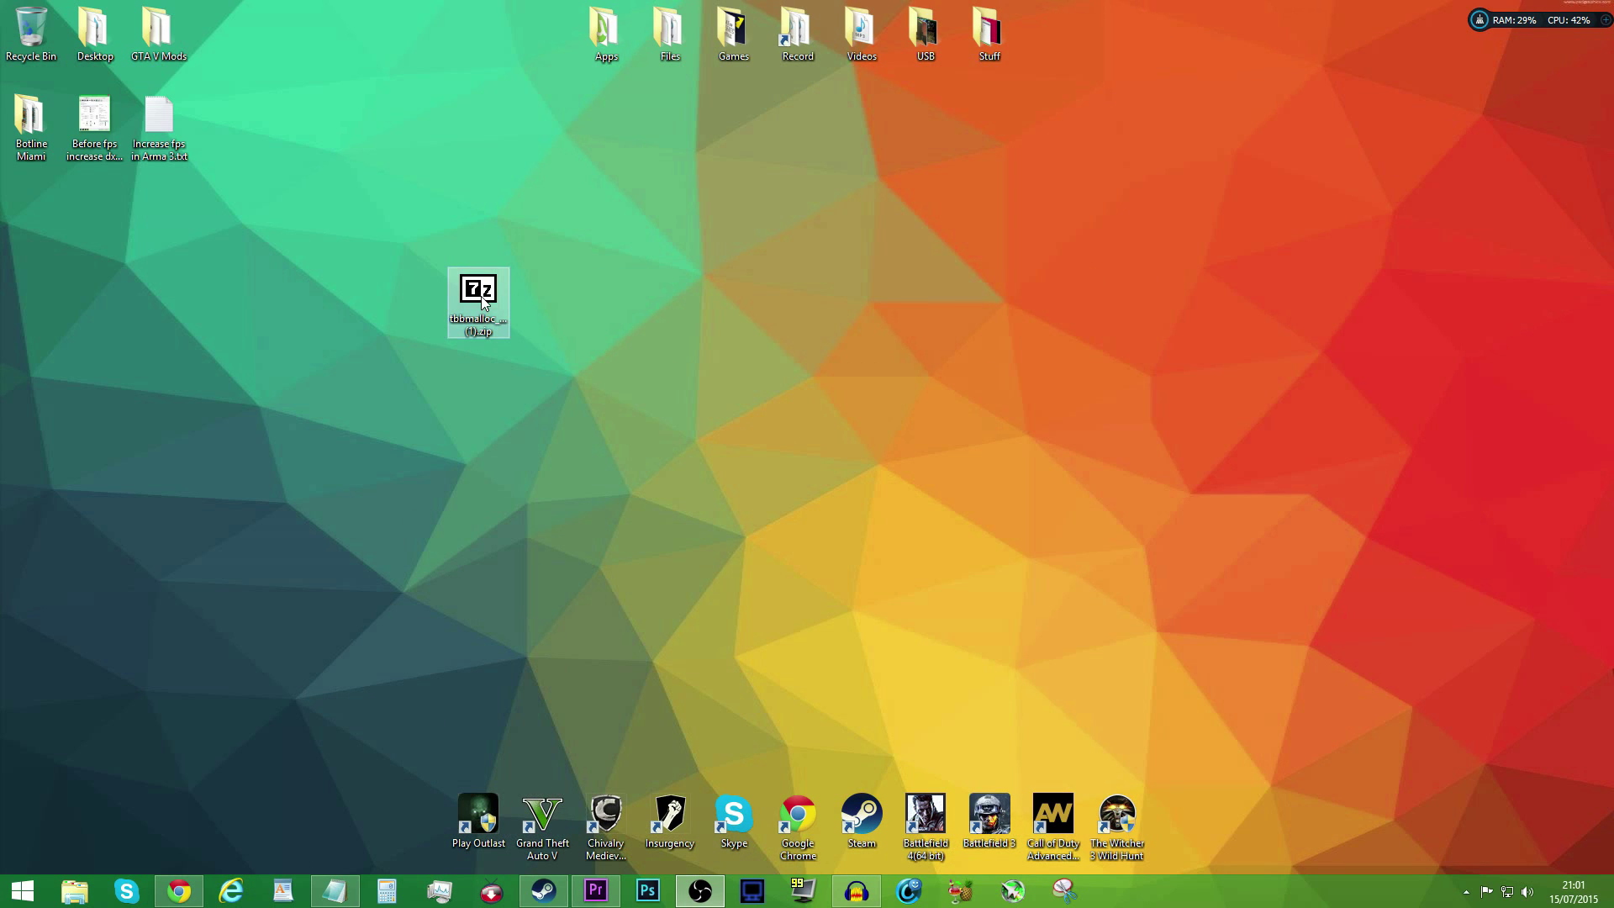
Step: In File Explorer, open the Dll folder of the Arma 3 installation inside Program Files (x86)\Steam\steamapps\common\steamapps\common
left_click(74, 890)
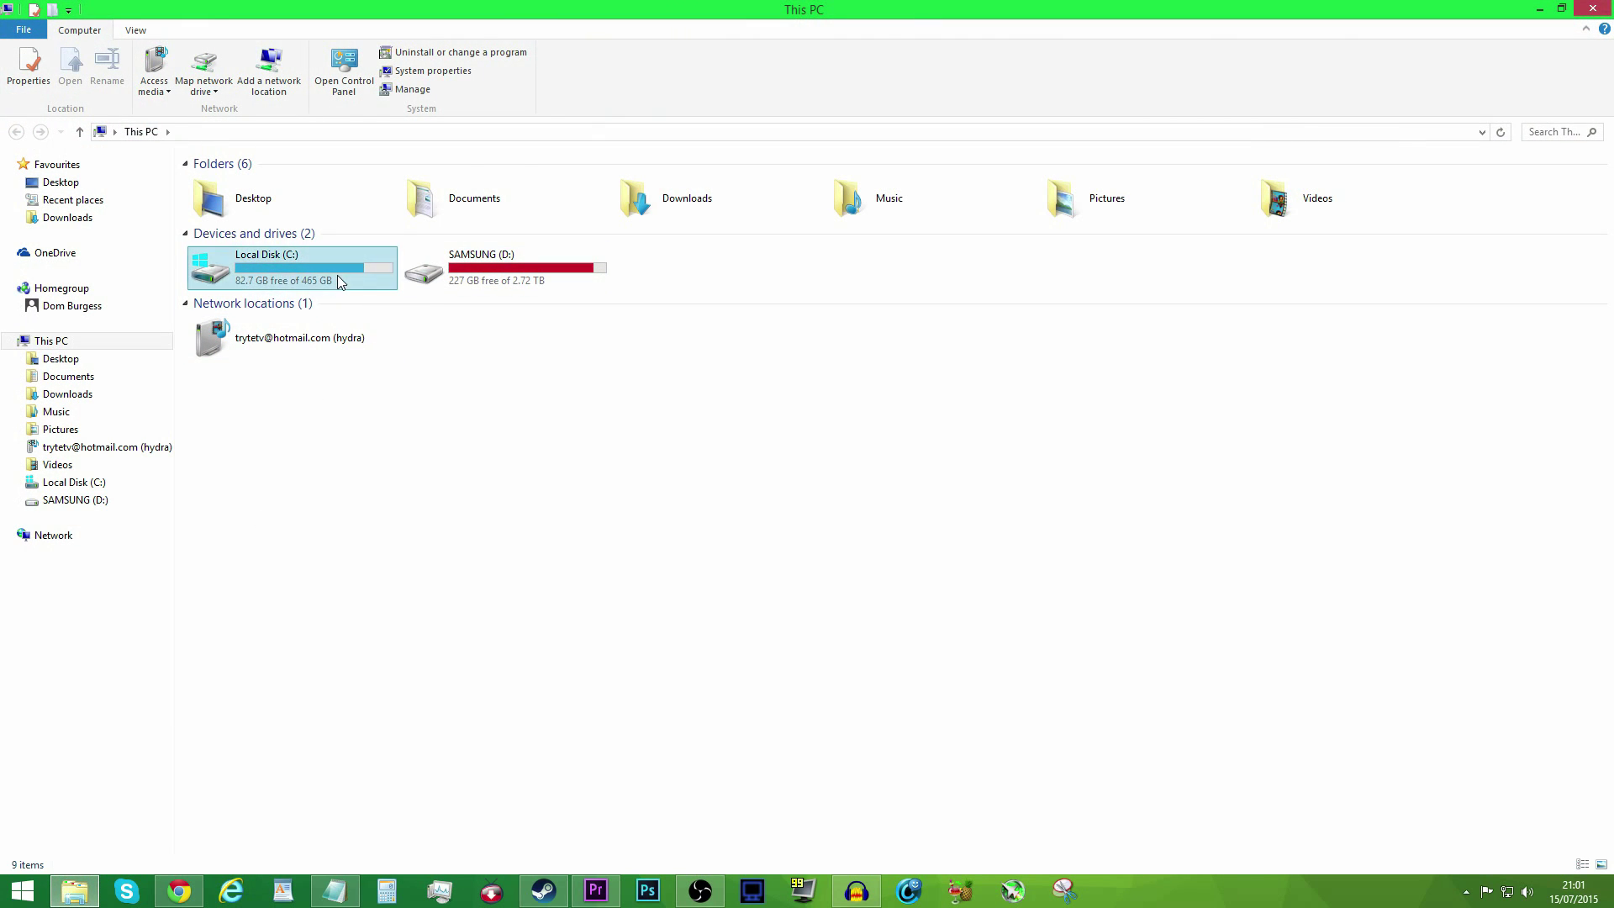
double_click(336, 275)
double_click(328, 288)
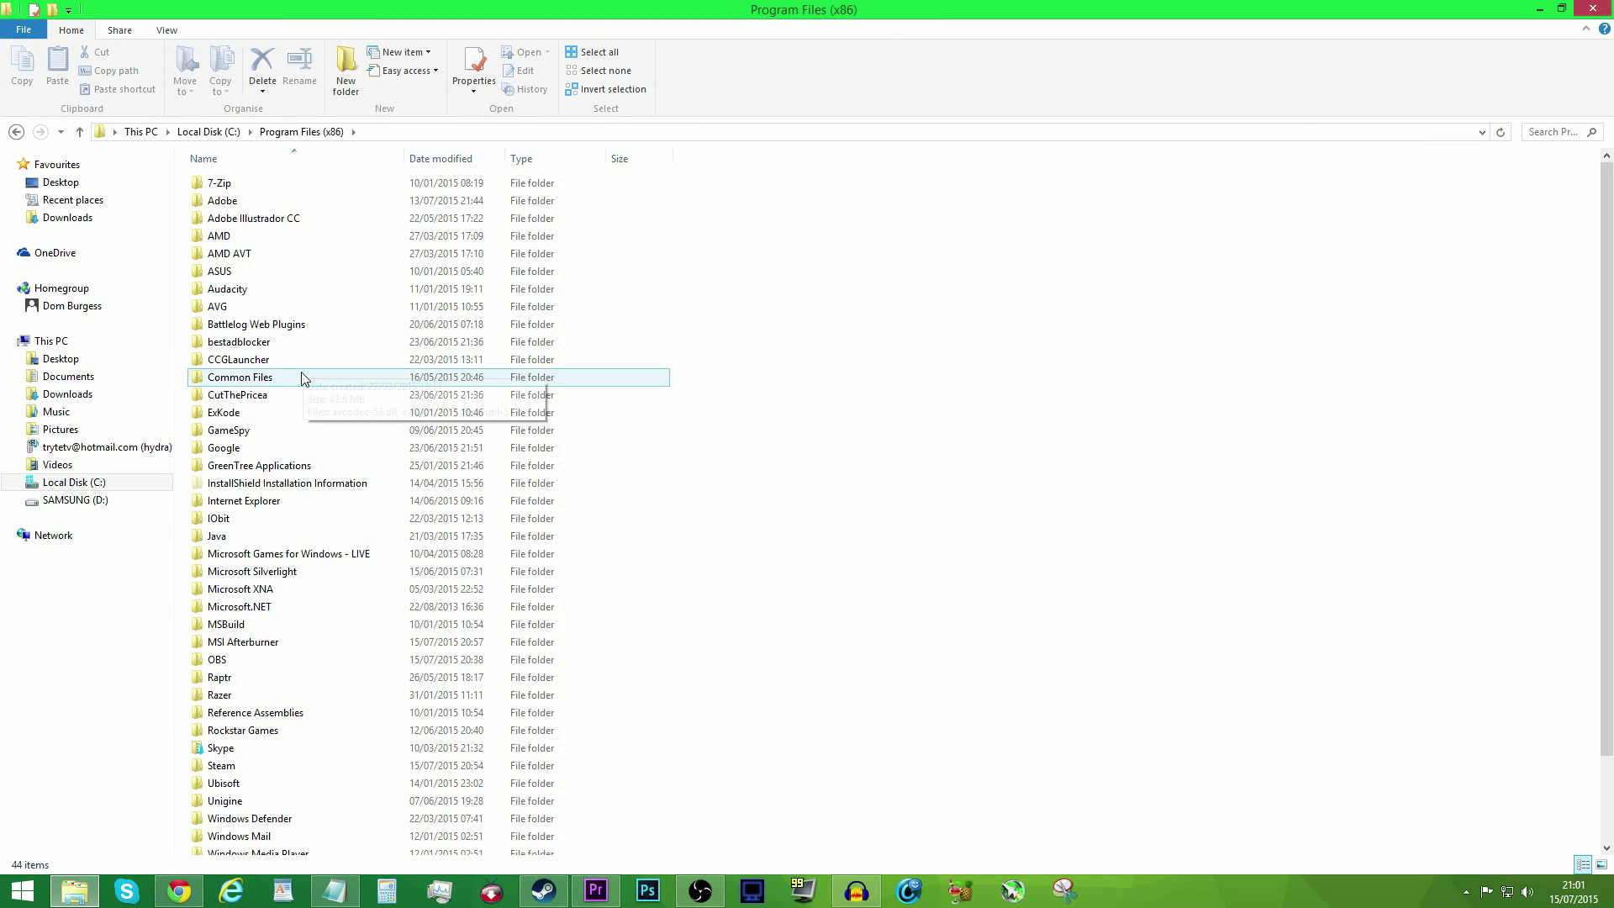
scroll(305, 377, "down", 1)
double_click(225, 717)
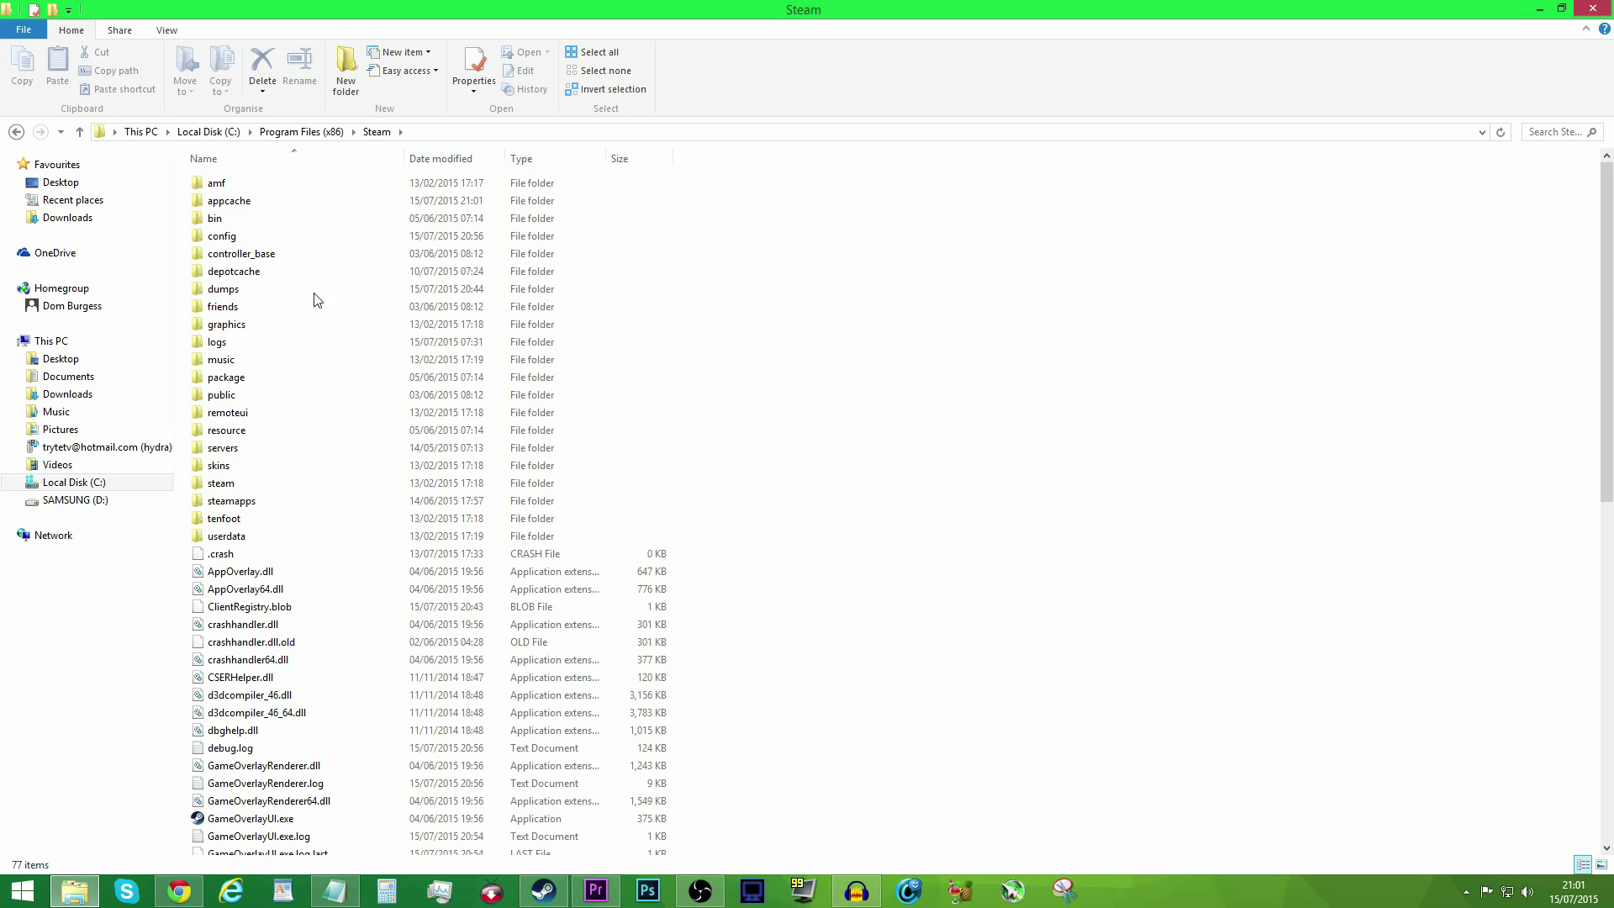
double_click(246, 502)
double_click(257, 182)
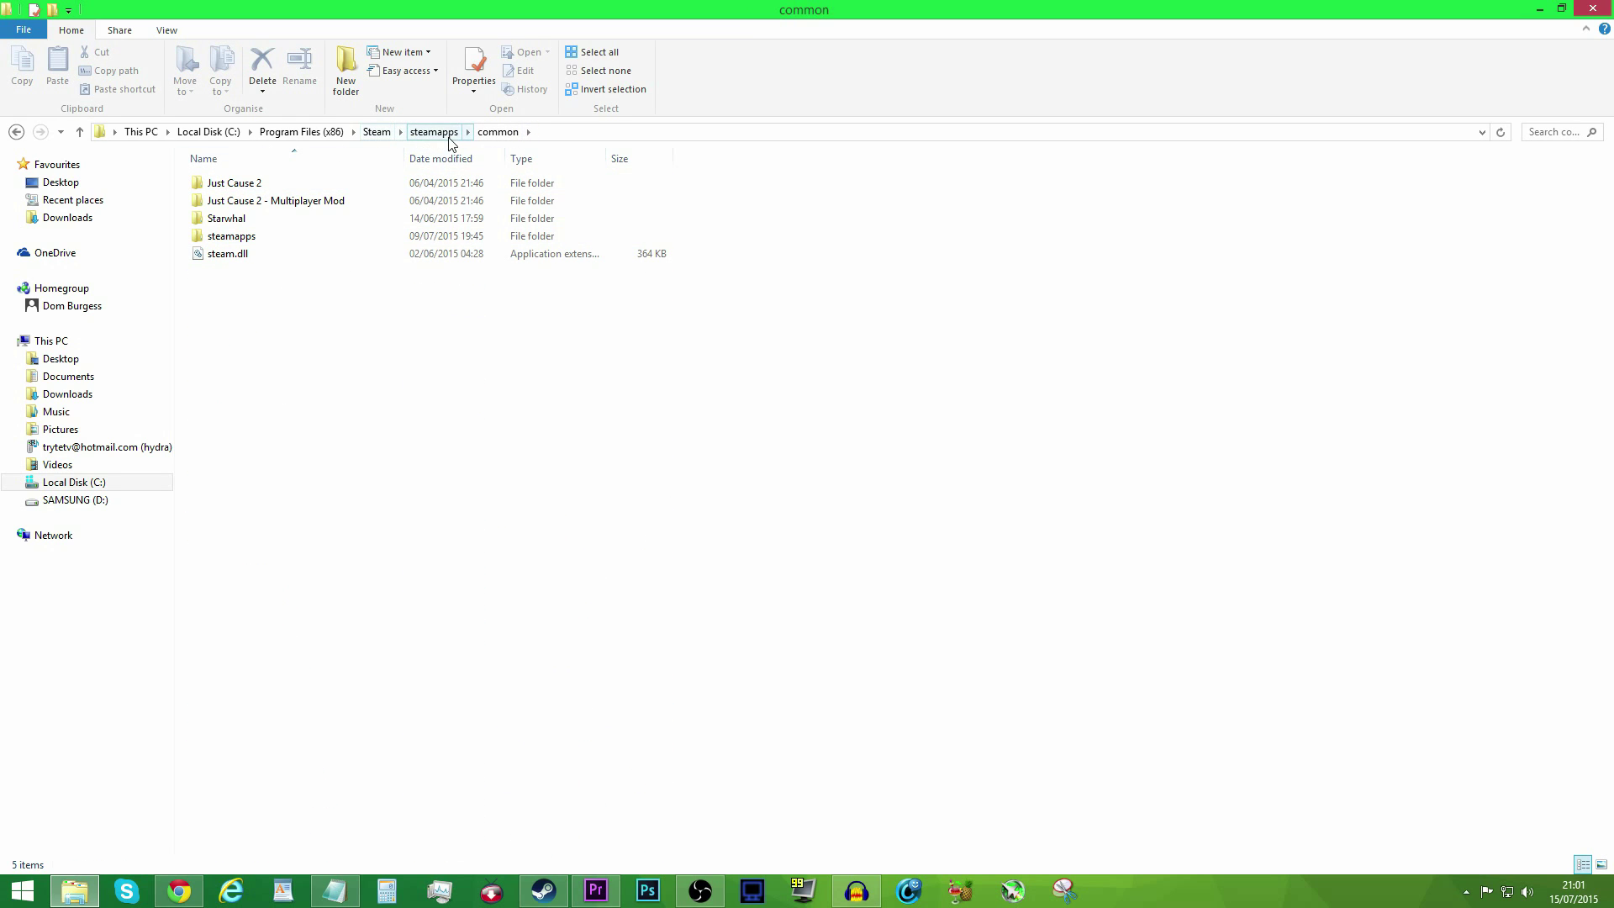
double_click(286, 238)
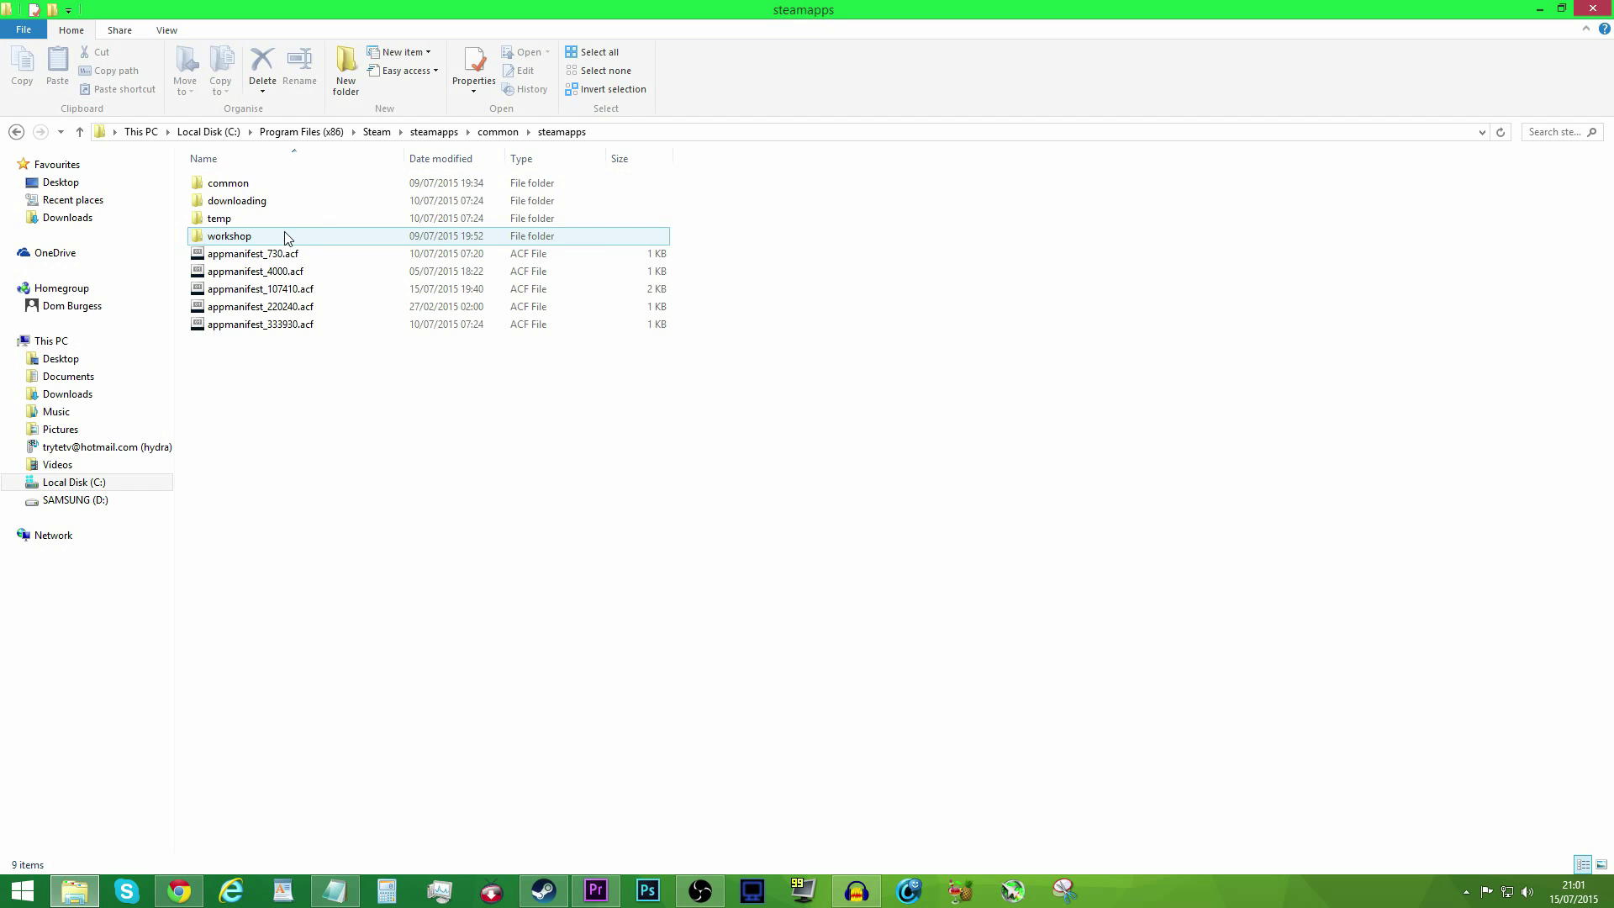
double_click(269, 186)
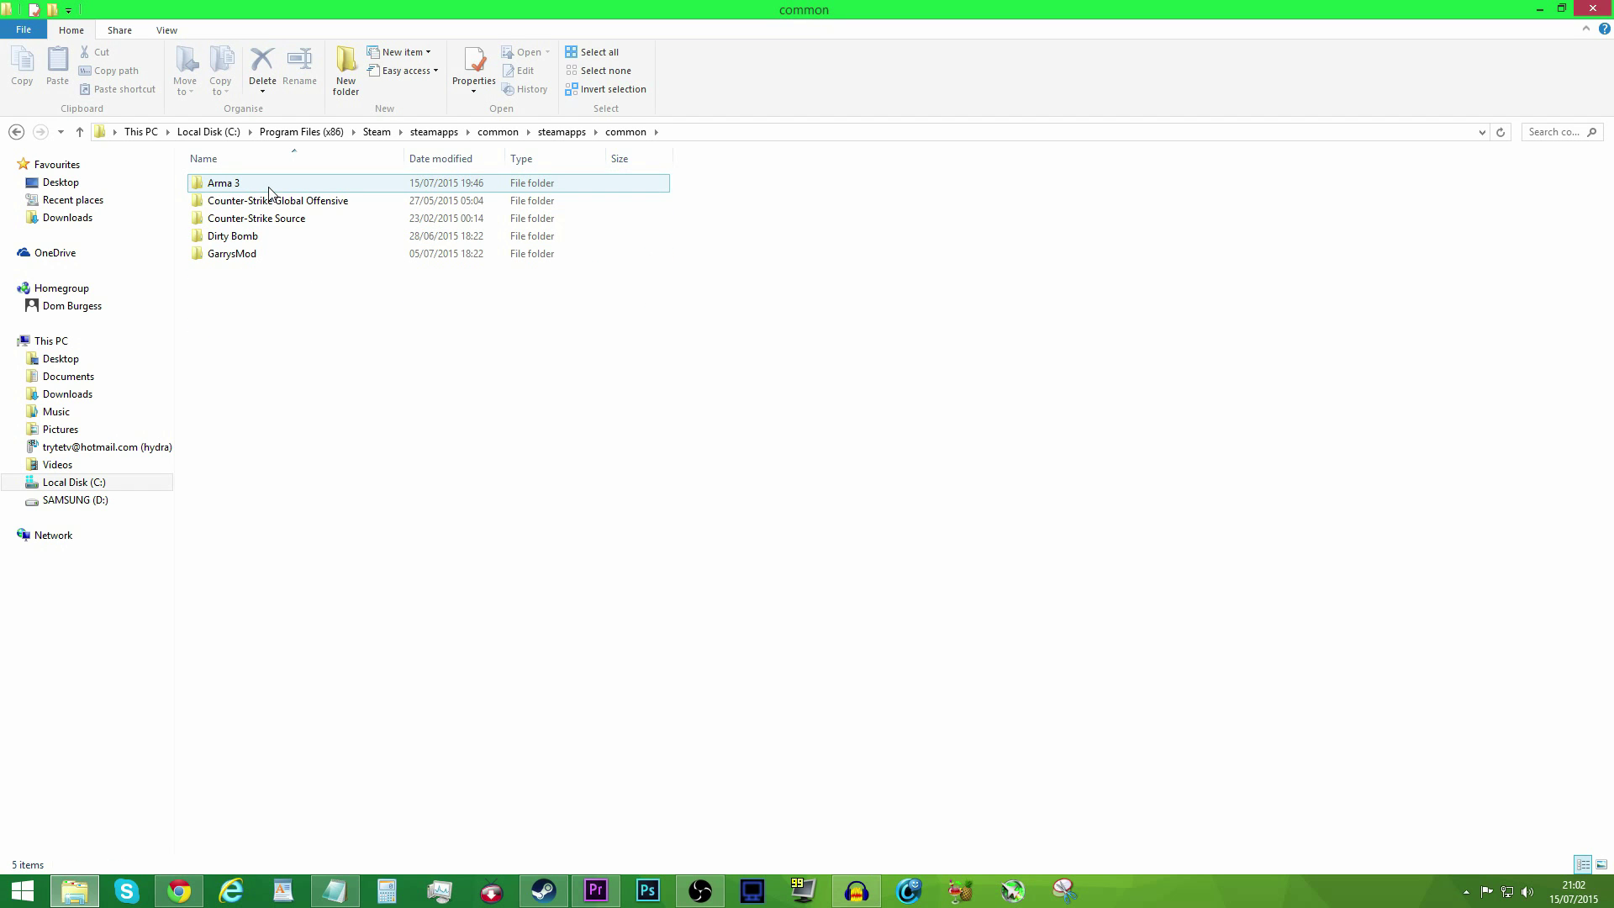
double_click(269, 190)
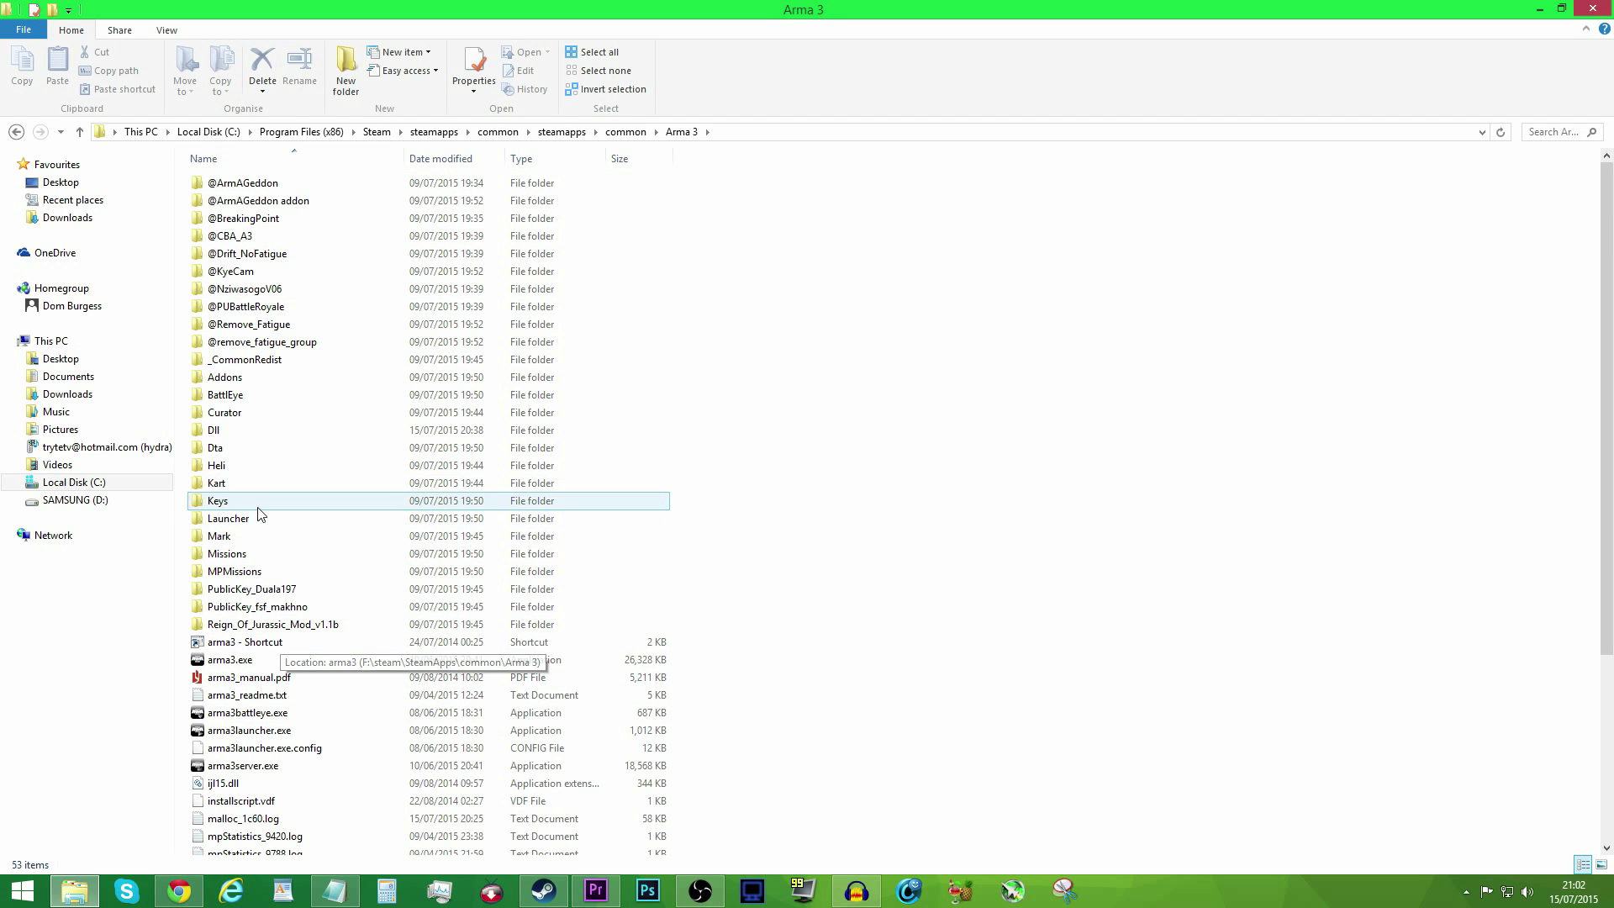
double_click(237, 432)
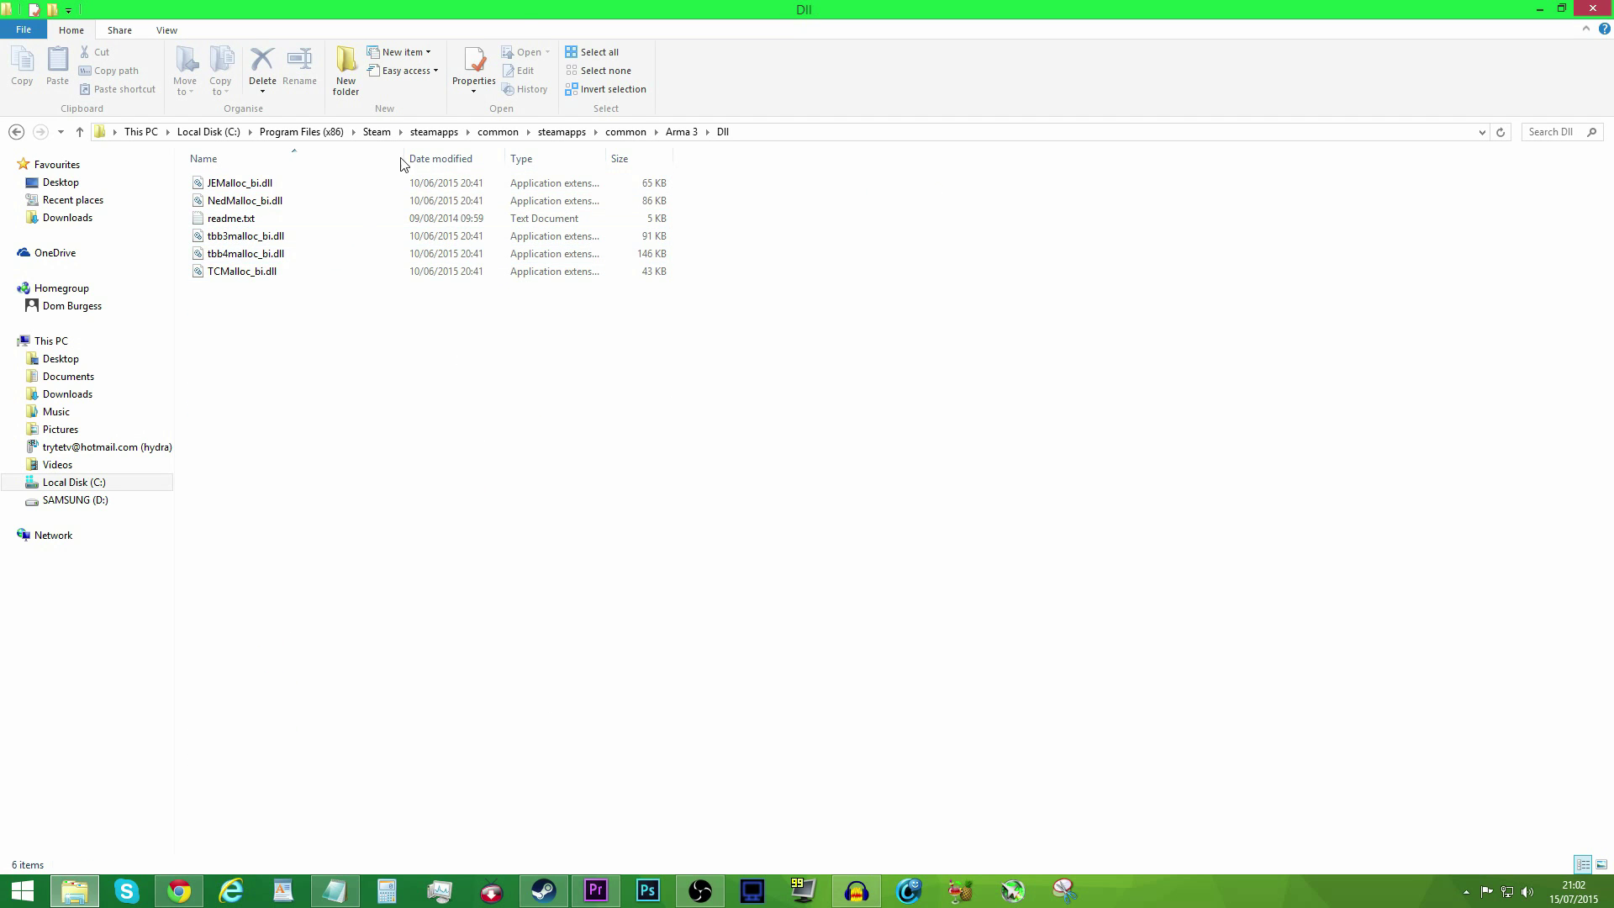
Step: Copy tbbmalloc.dll from the downloaded archive's binary folder into Arma 3's Dll folder and close both windows
key("super+Right")
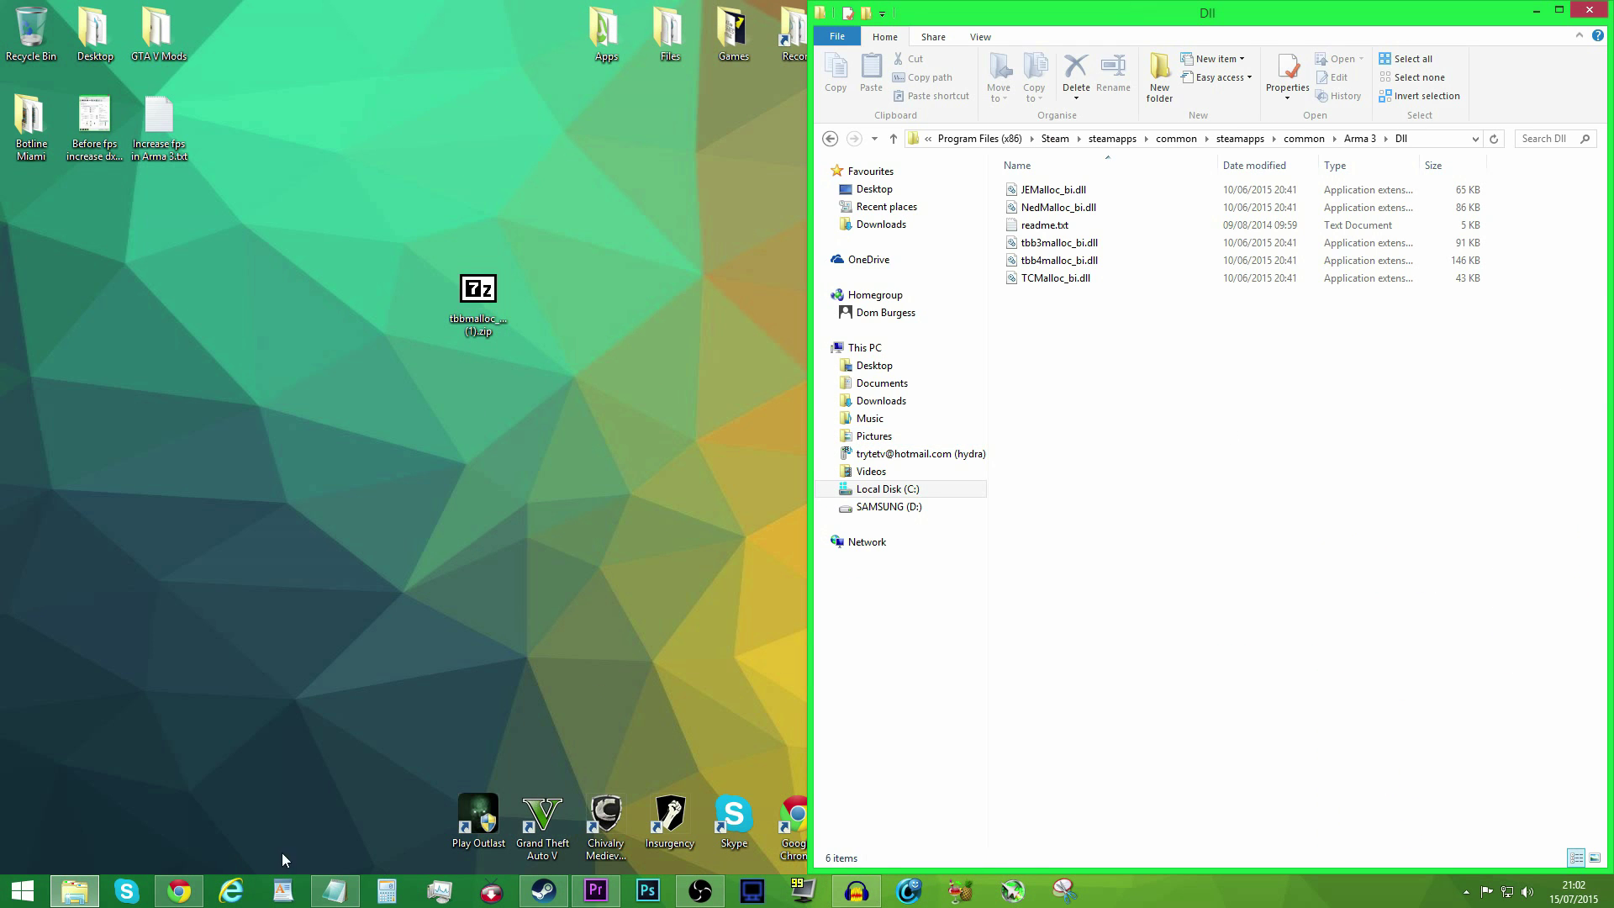
double_click(504, 315)
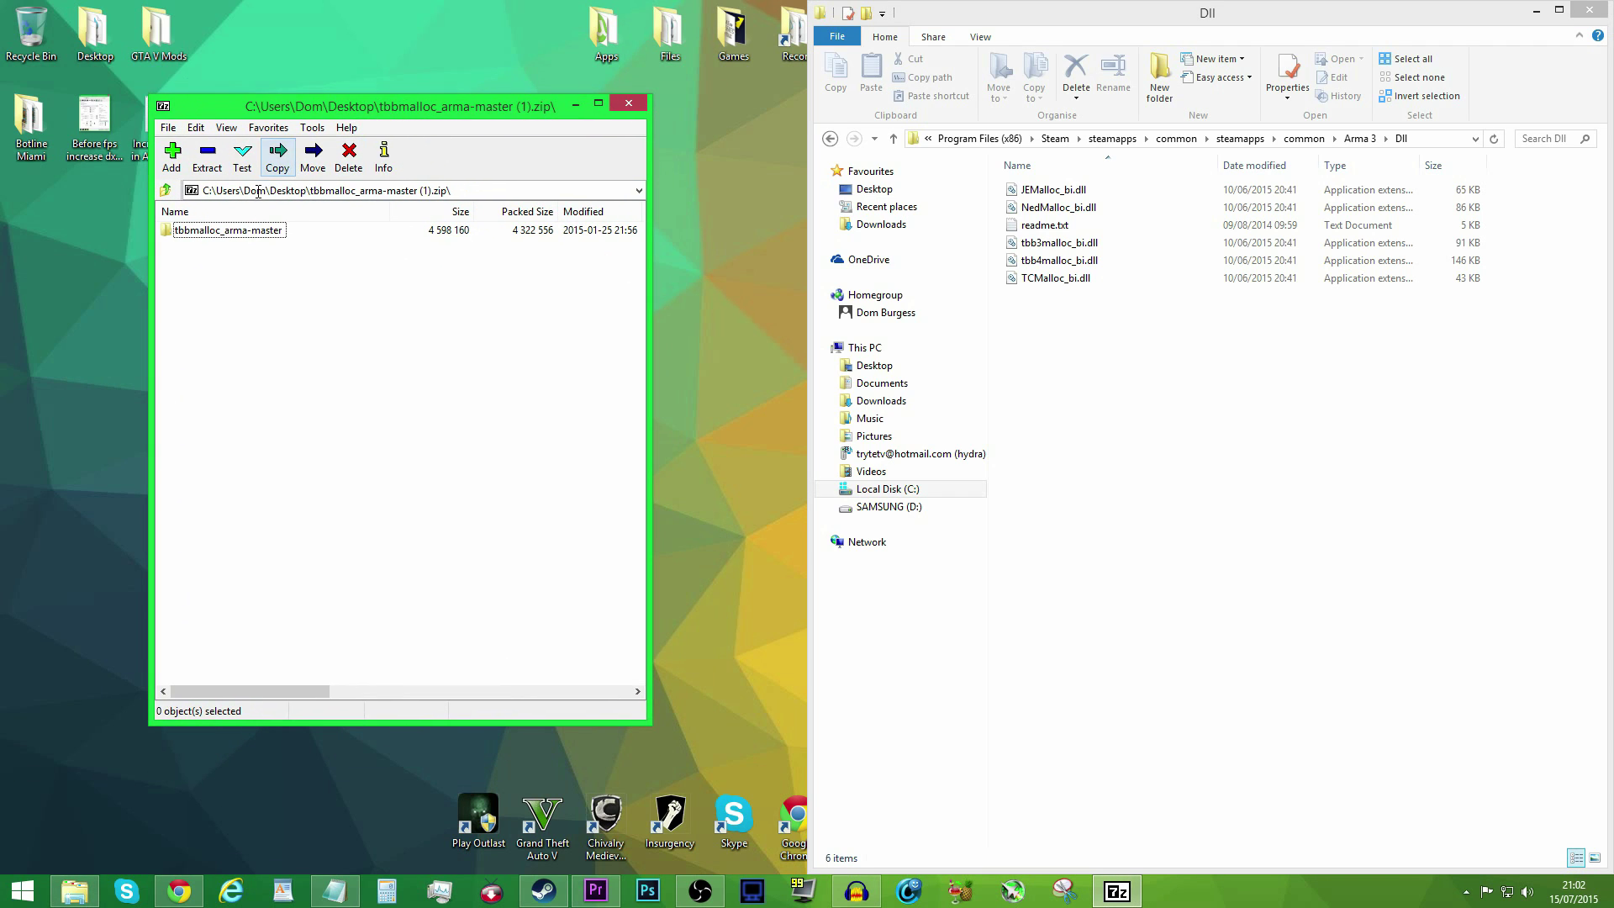
double_click(212, 232)
double_click(197, 231)
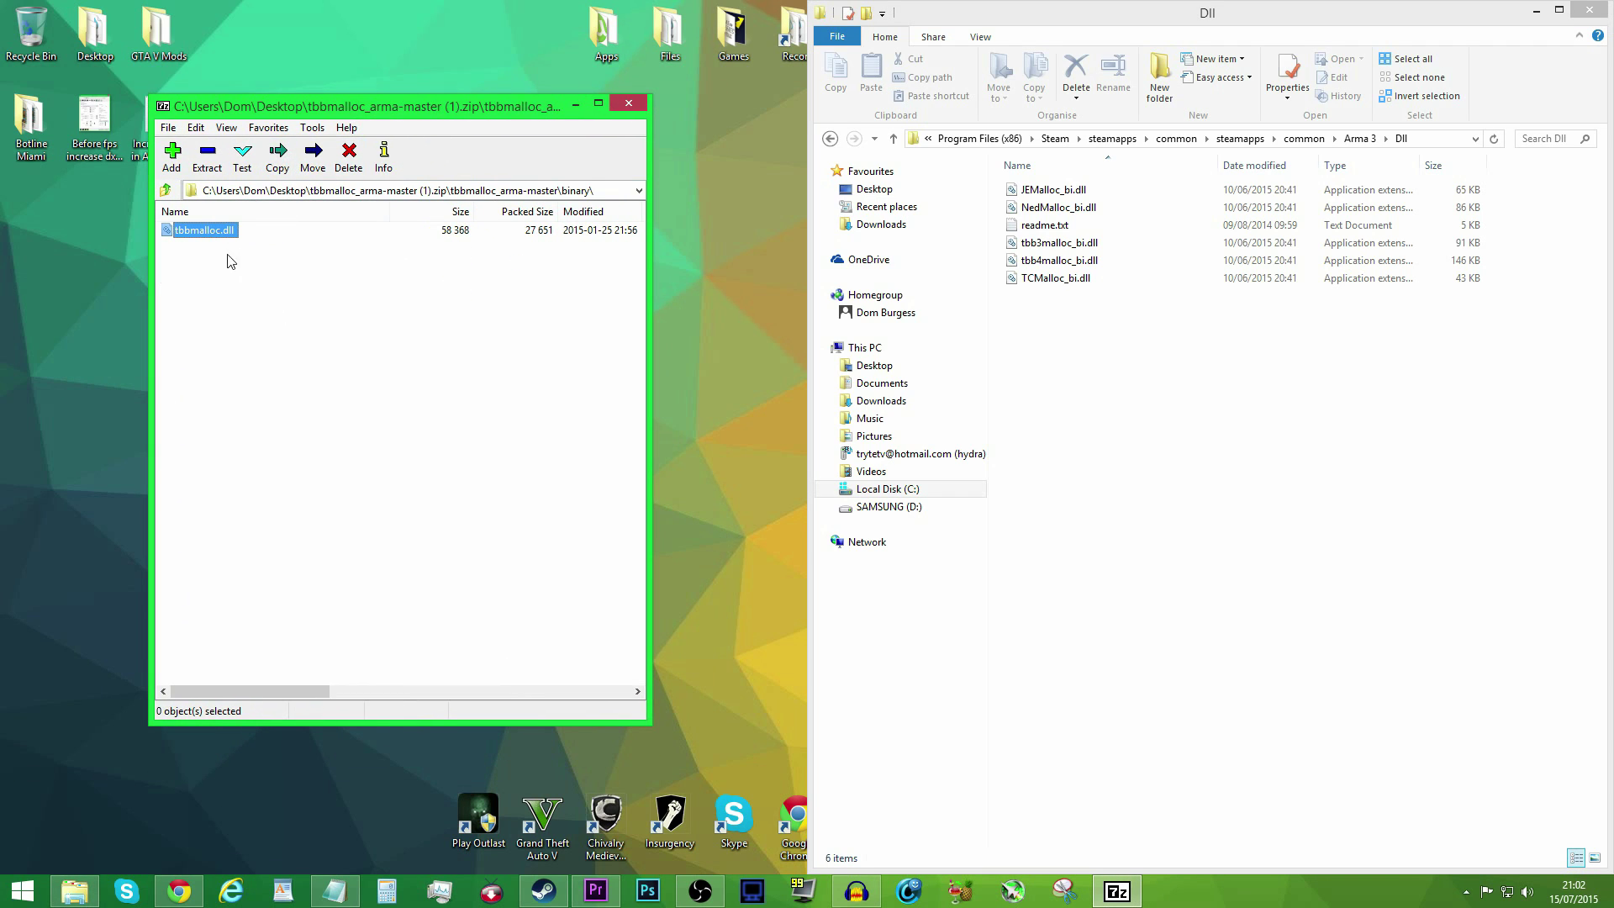
left_click_drag(227, 249, 1081, 404)
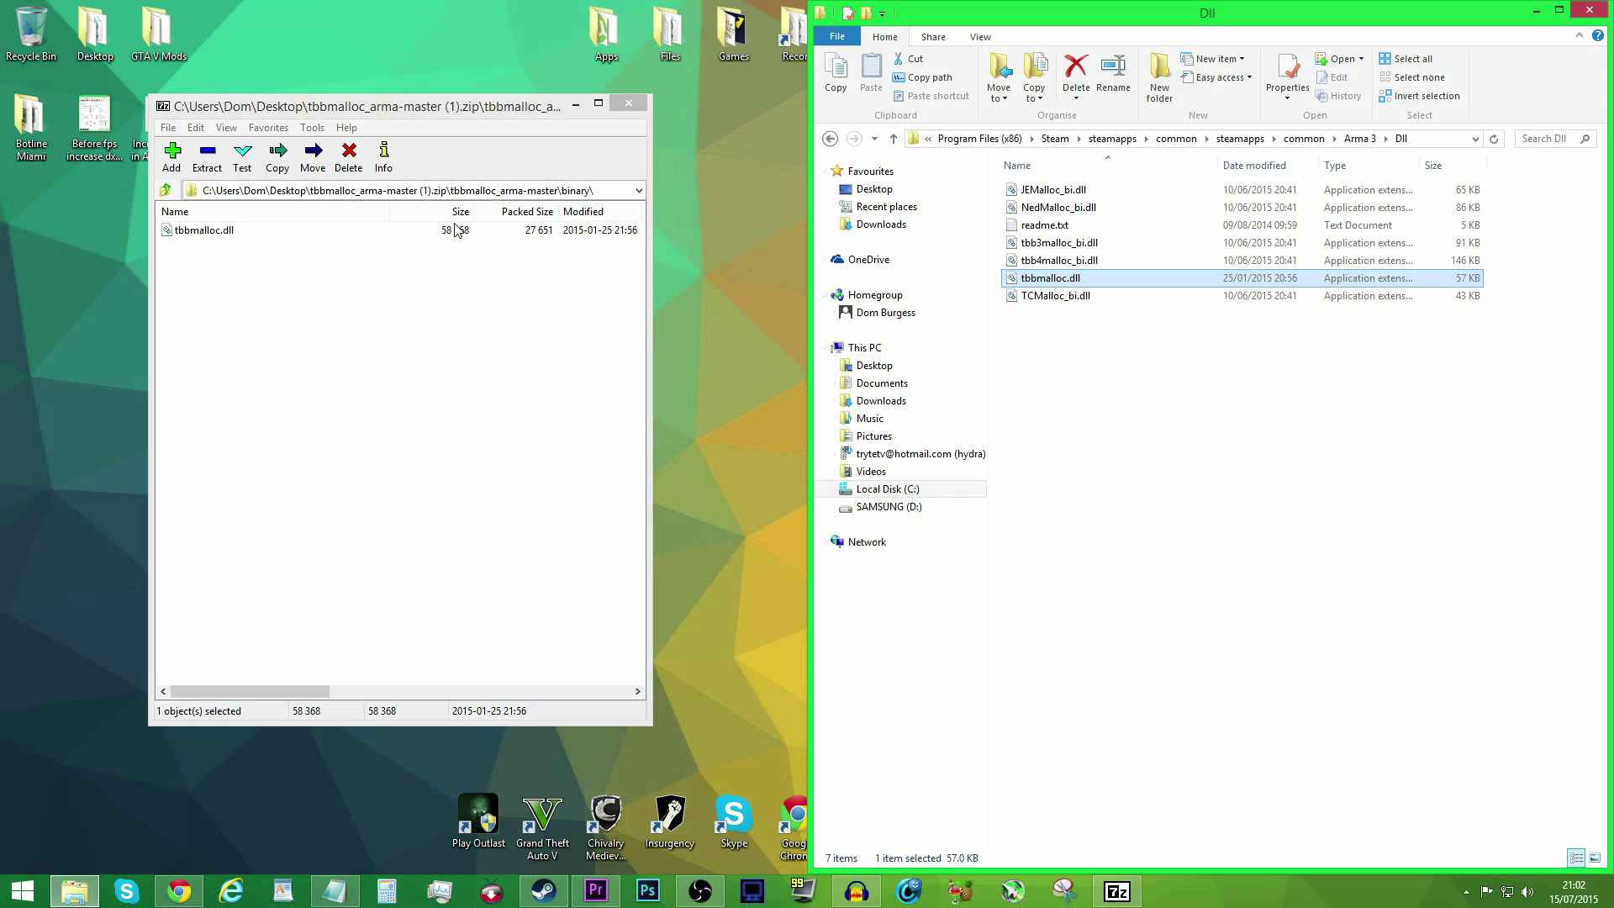
left_click(628, 103)
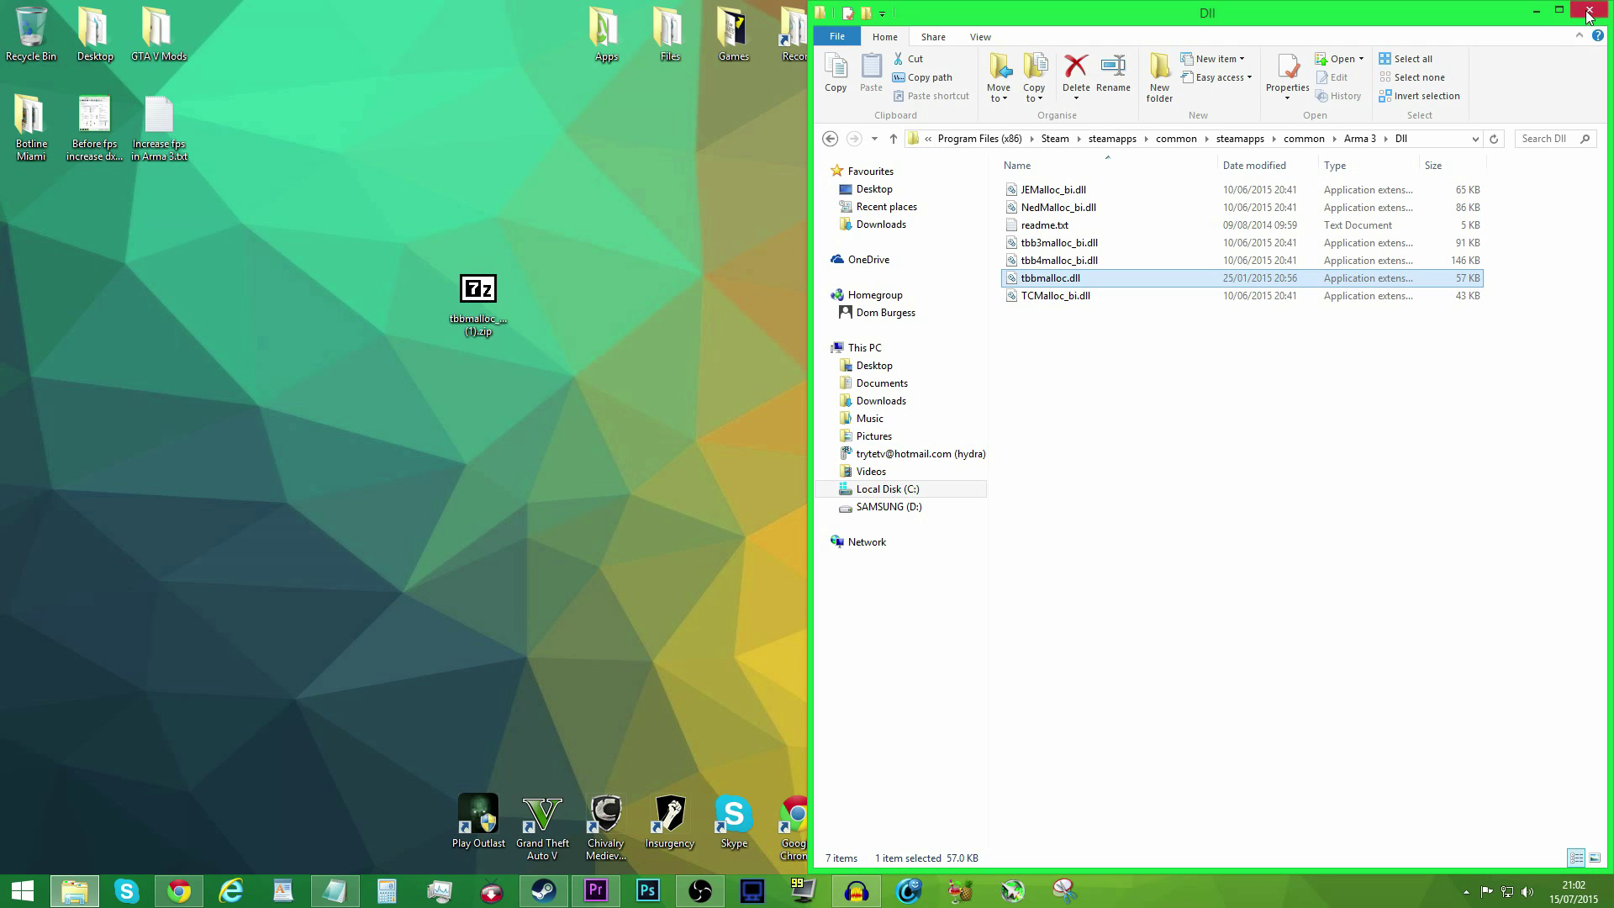
left_click(1589, 12)
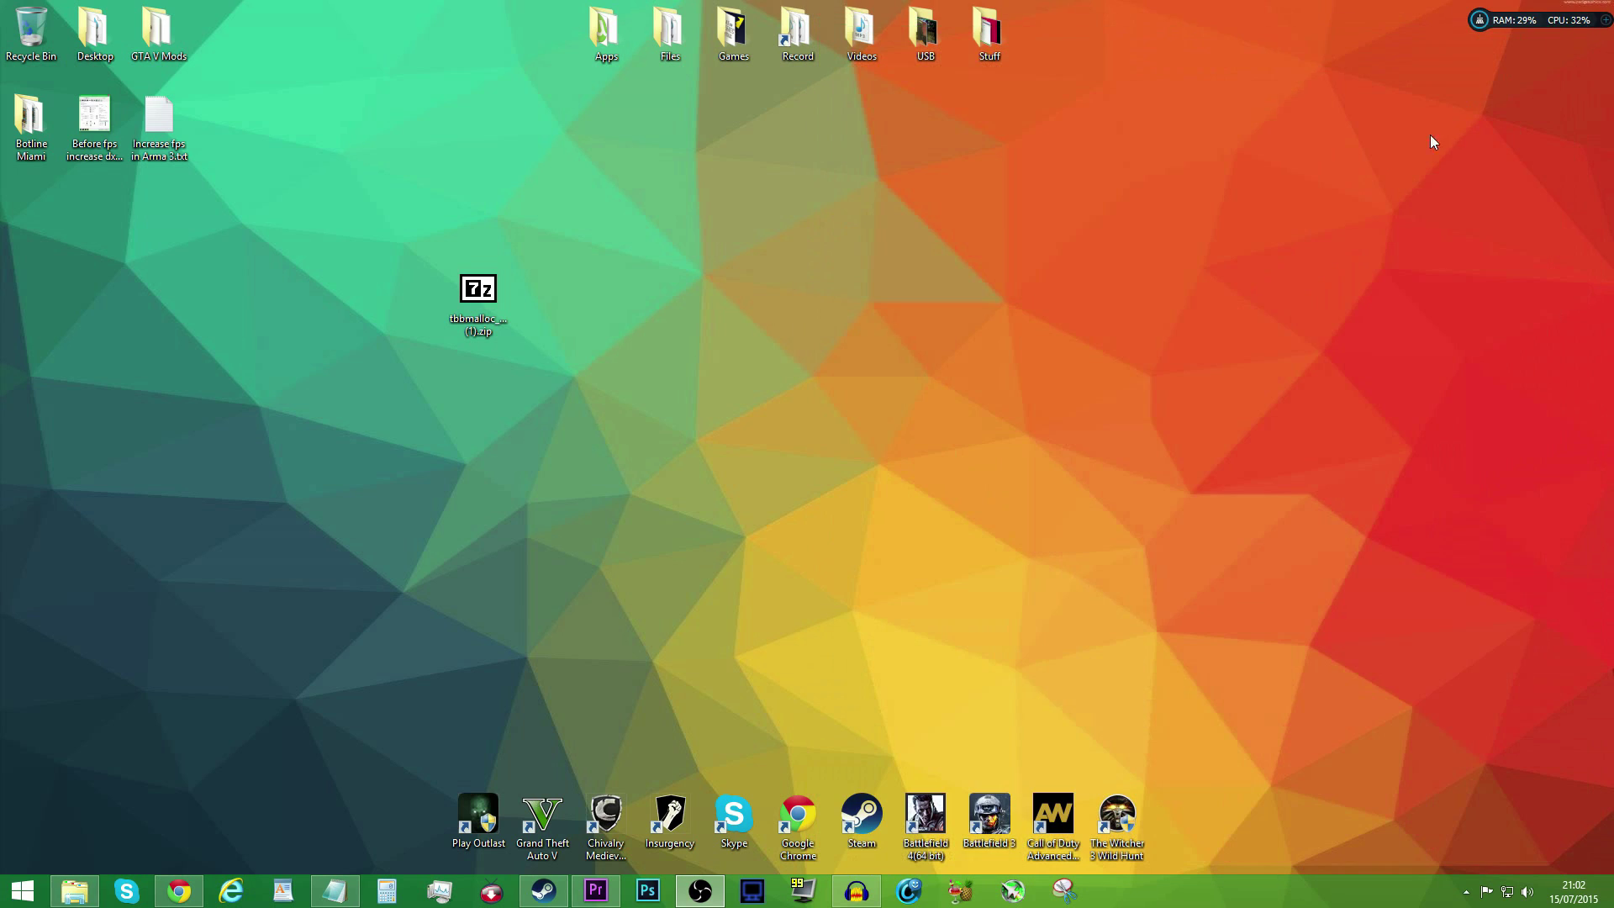
Step: Copy the -malloc=tbbmalloc parameter from the Arma 3 notes and close the notes
left_click(346, 889)
left_click(263, 307)
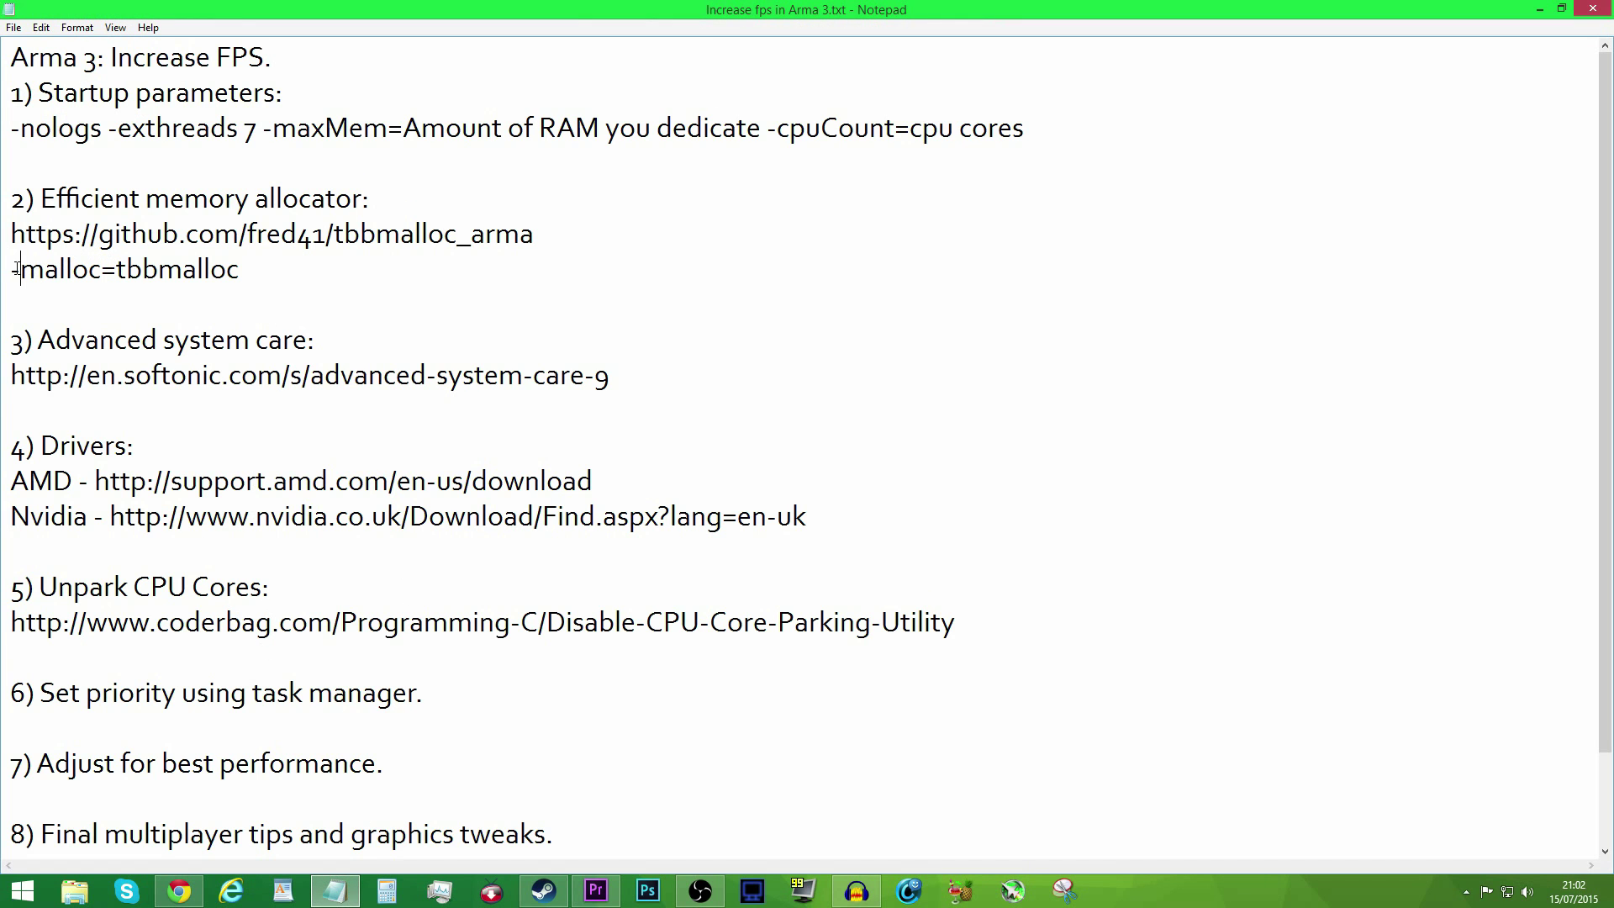
left_click_drag(10, 269, 254, 267)
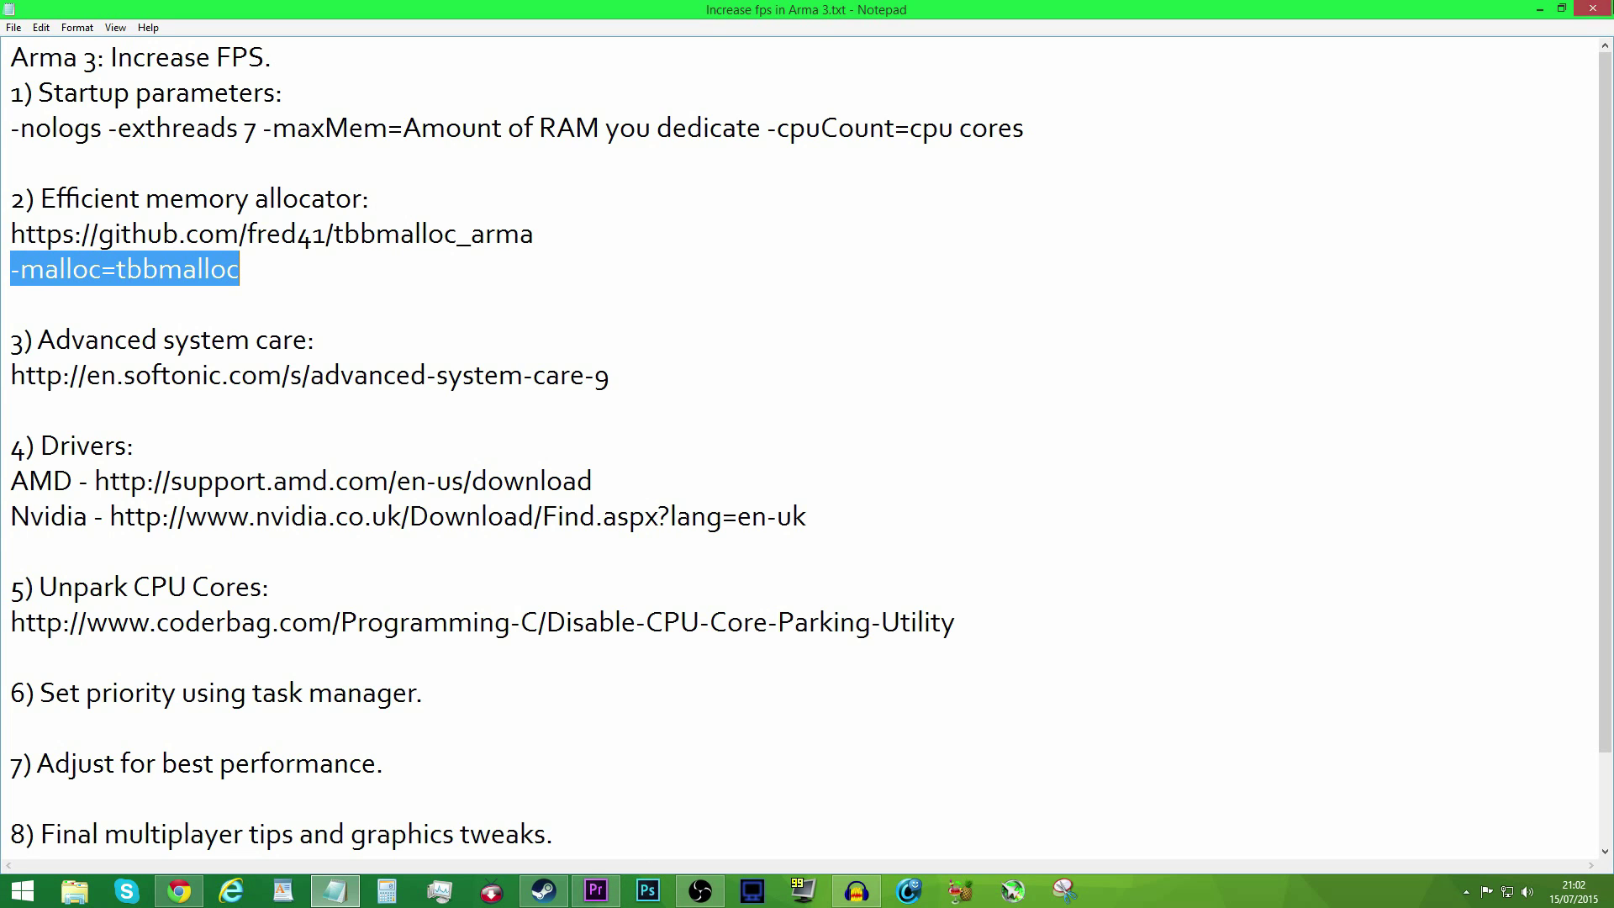
left_click(1593, 8)
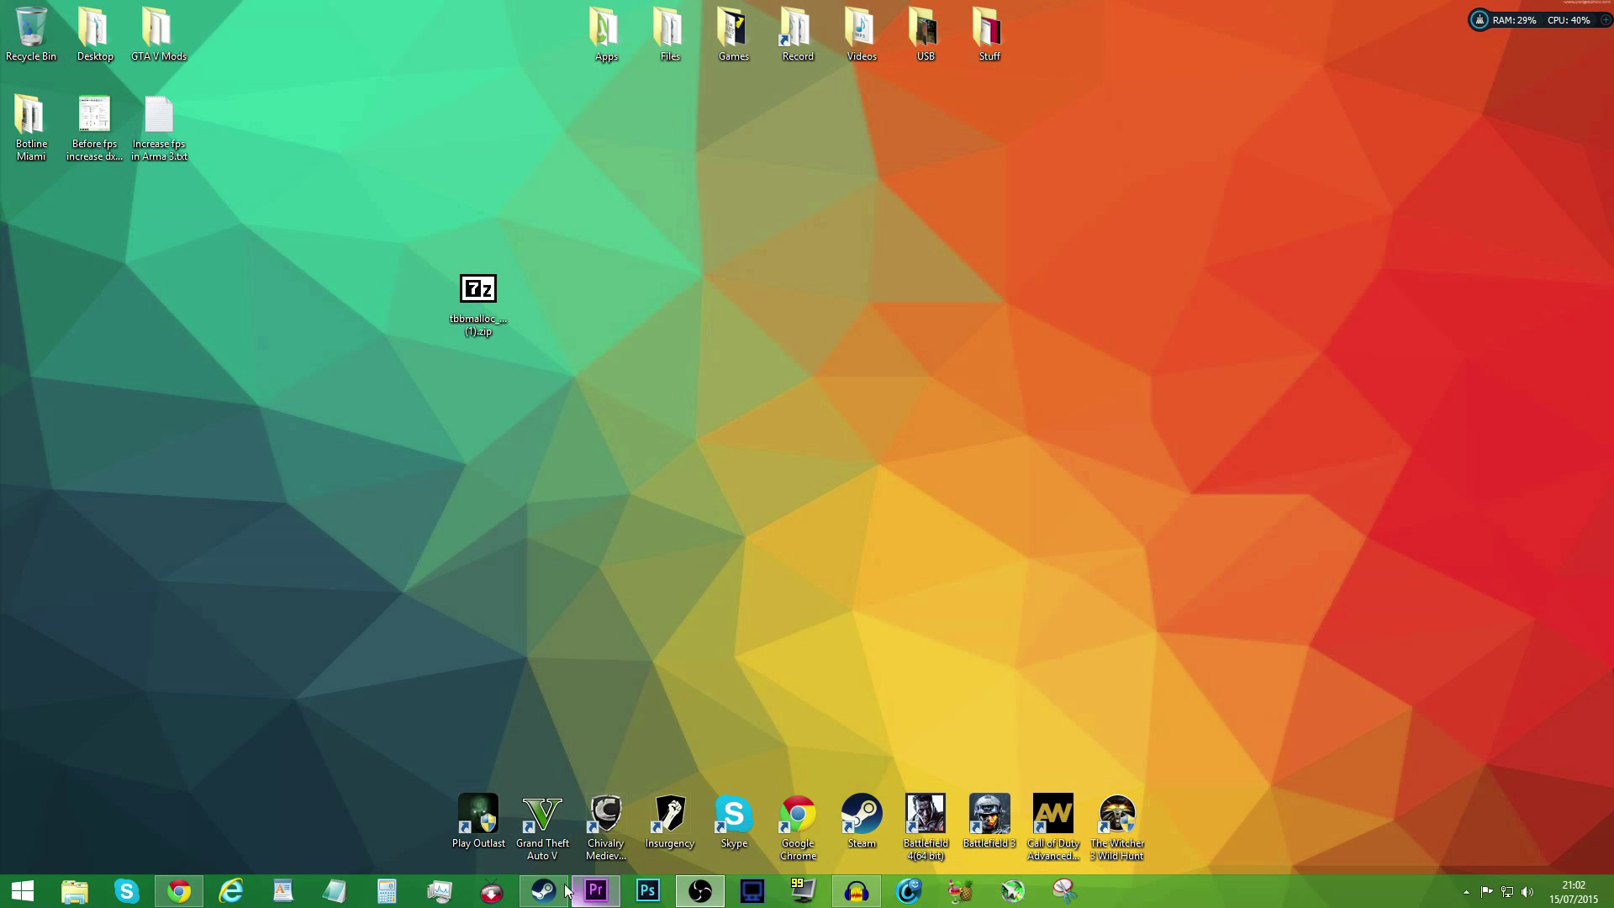
Step: In Steam, add -malloc=tbbmalloc to the end of Arma 3's launch options, then close the properties and Steam
left_click(546, 891)
right_click(94, 155)
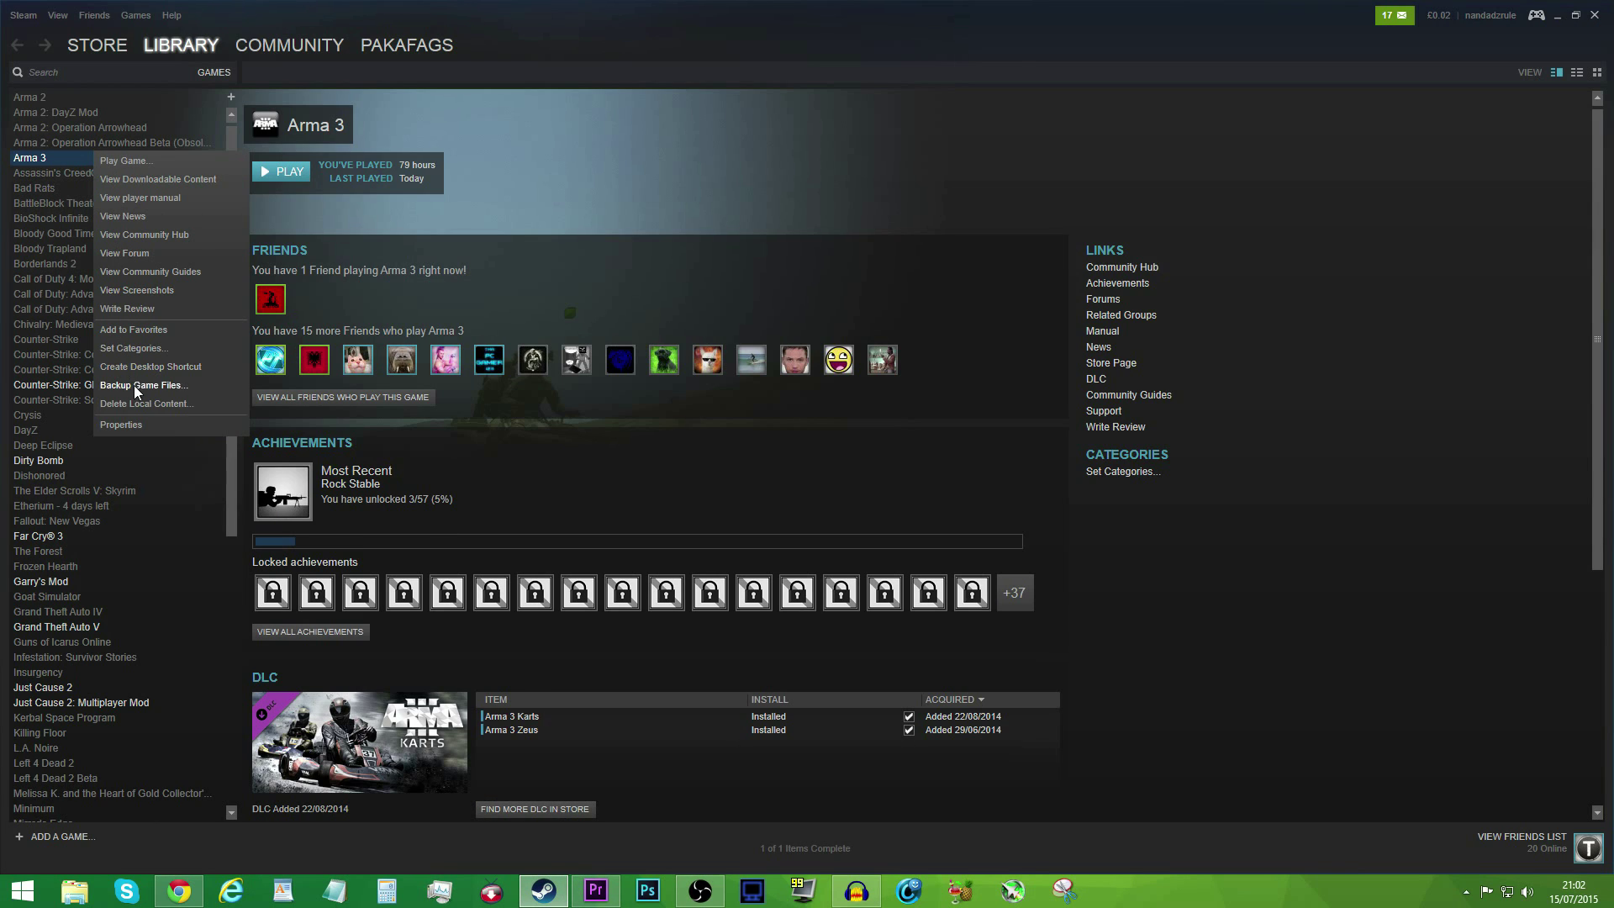
left_click(121, 425)
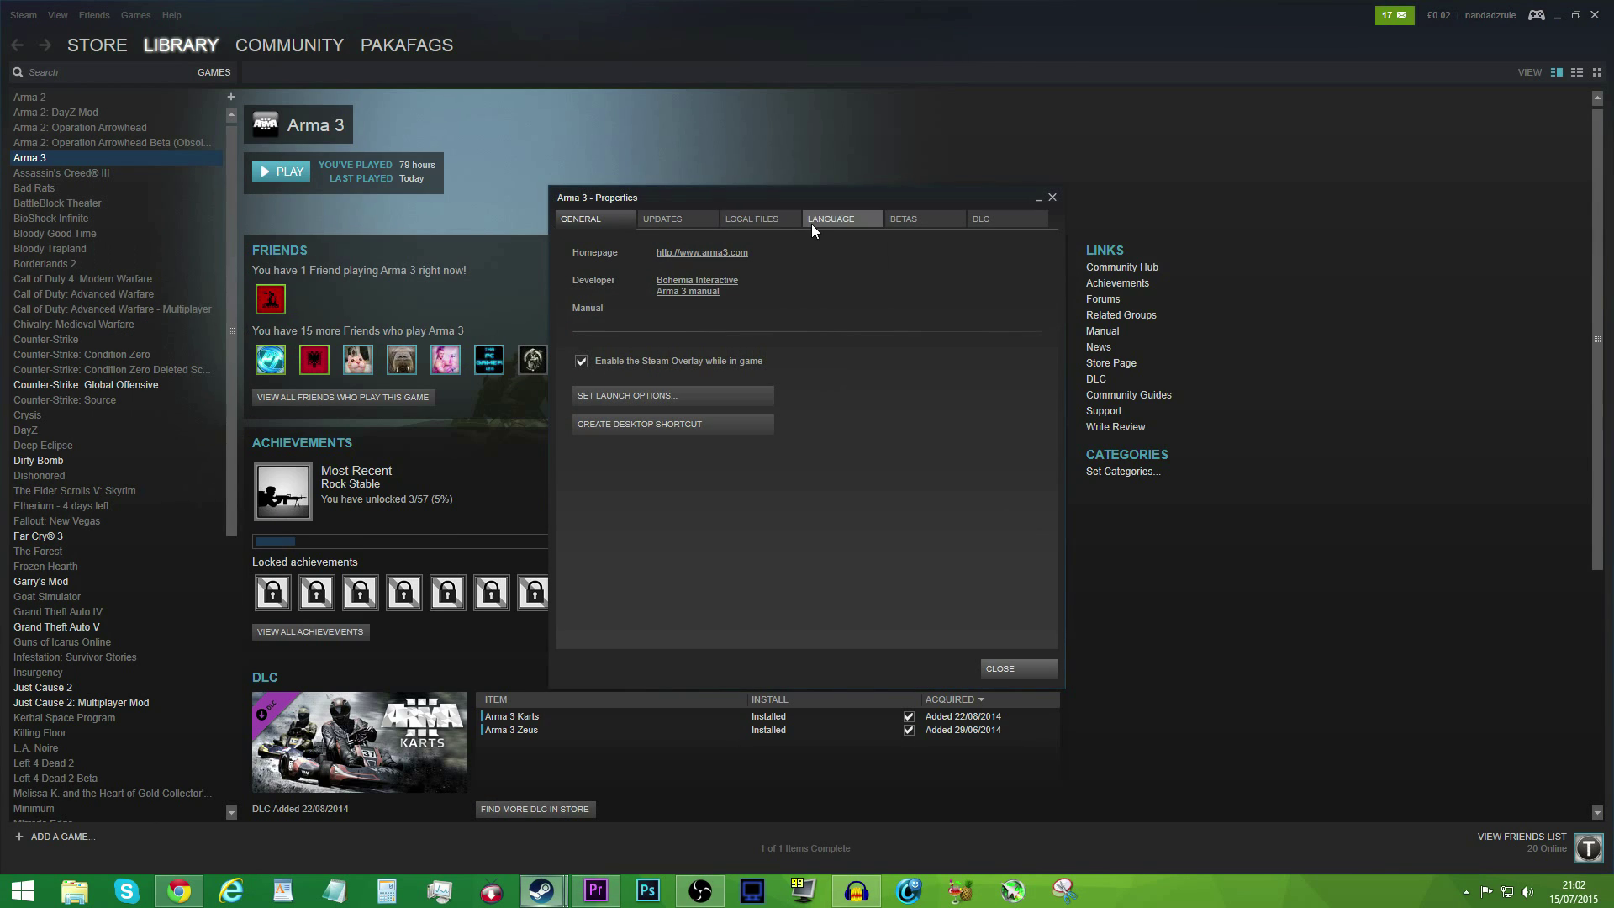
left_click(634, 392)
type("-malloc=tbbmalloc")
left_click(832, 488)
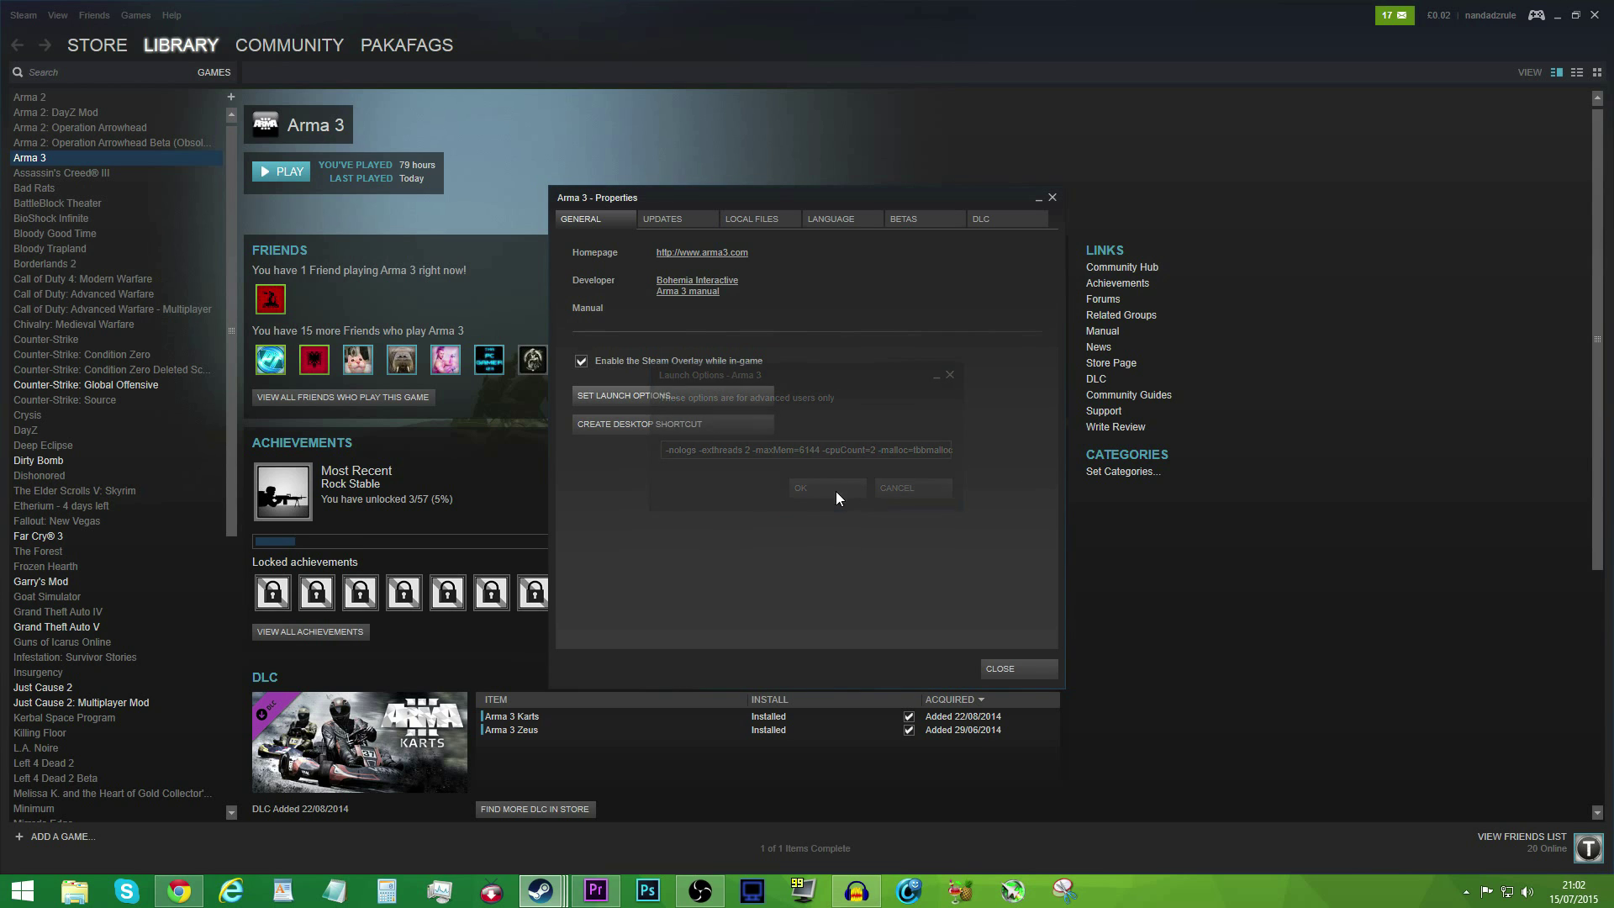
left_click(985, 667)
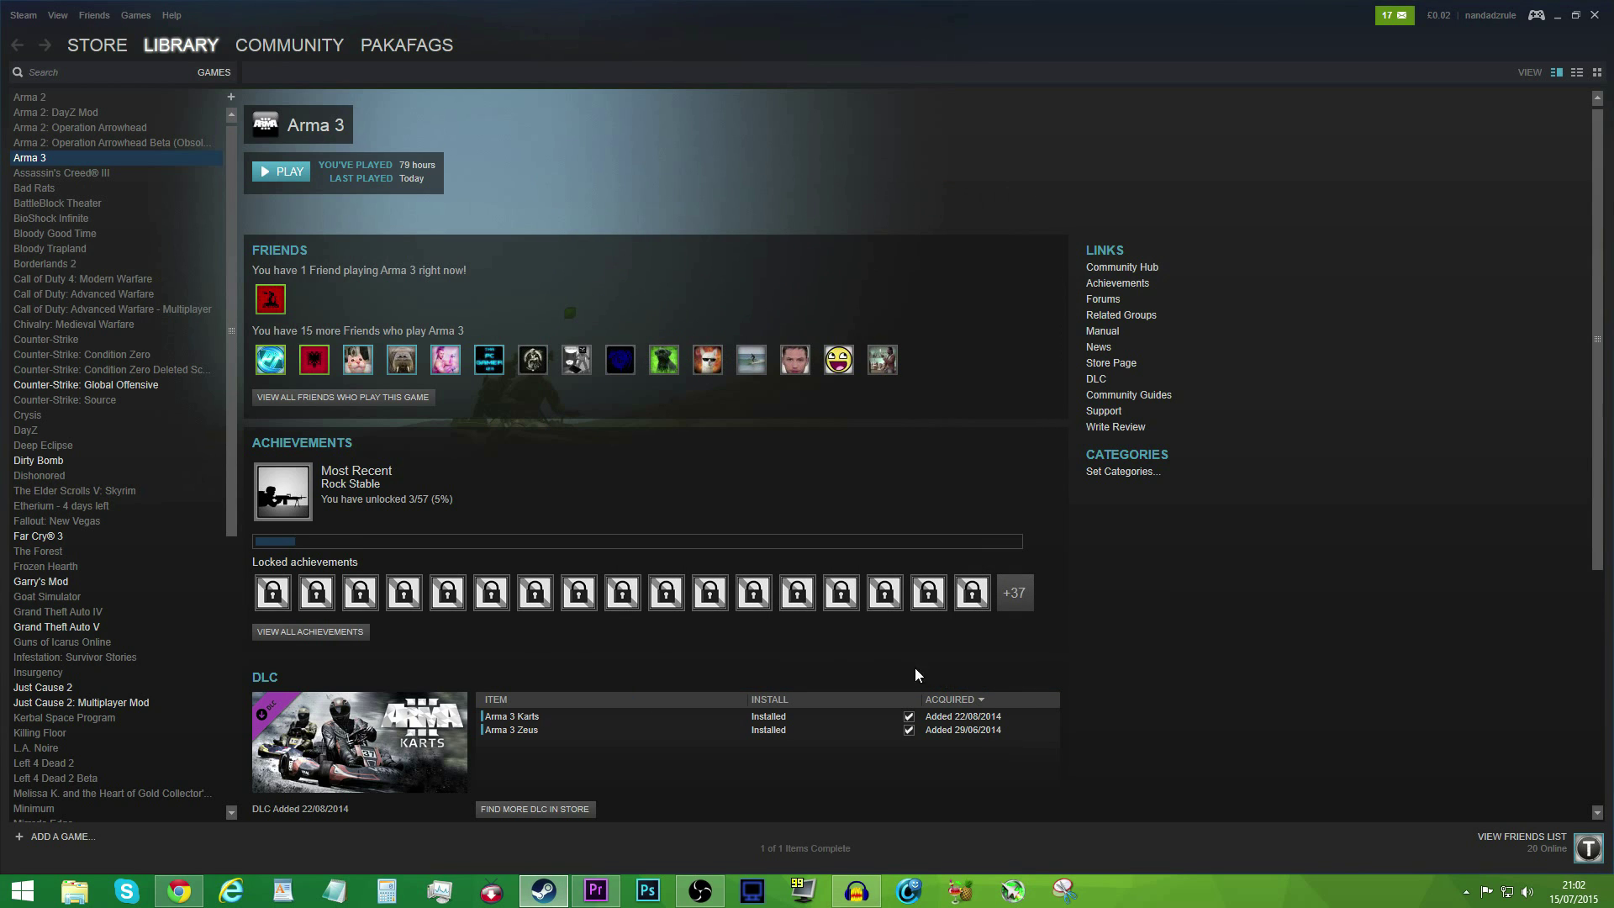
left_click(1594, 17)
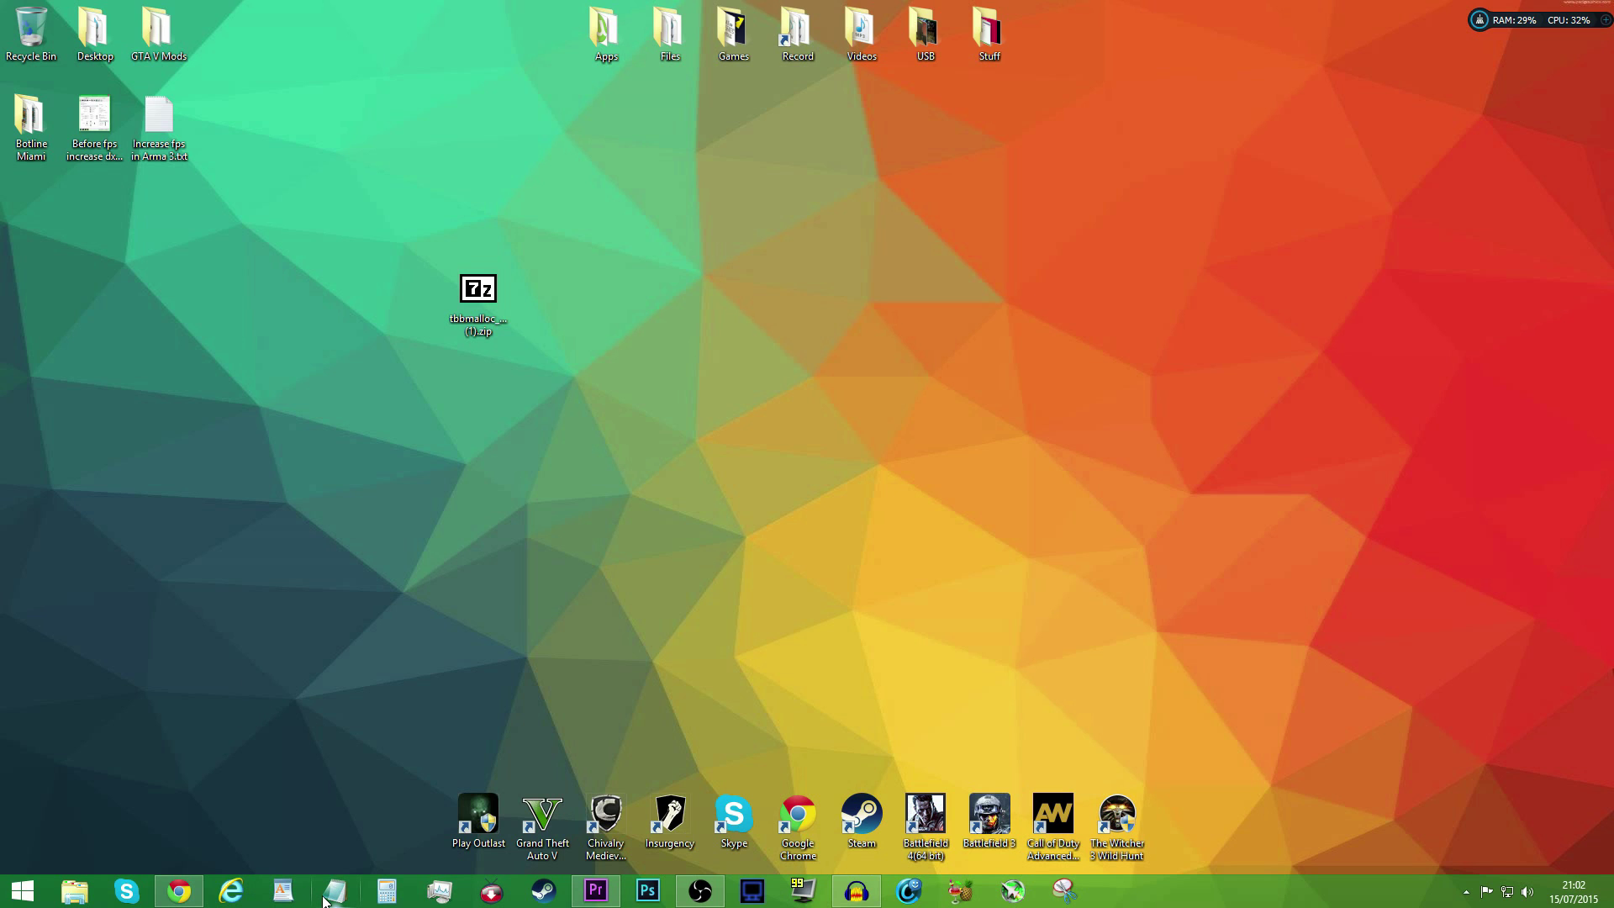
Step: Open the Increase fps in Arma 3 notes, highlight the Advanced system care link and show its Softonic page in the browser
double_click(159, 121)
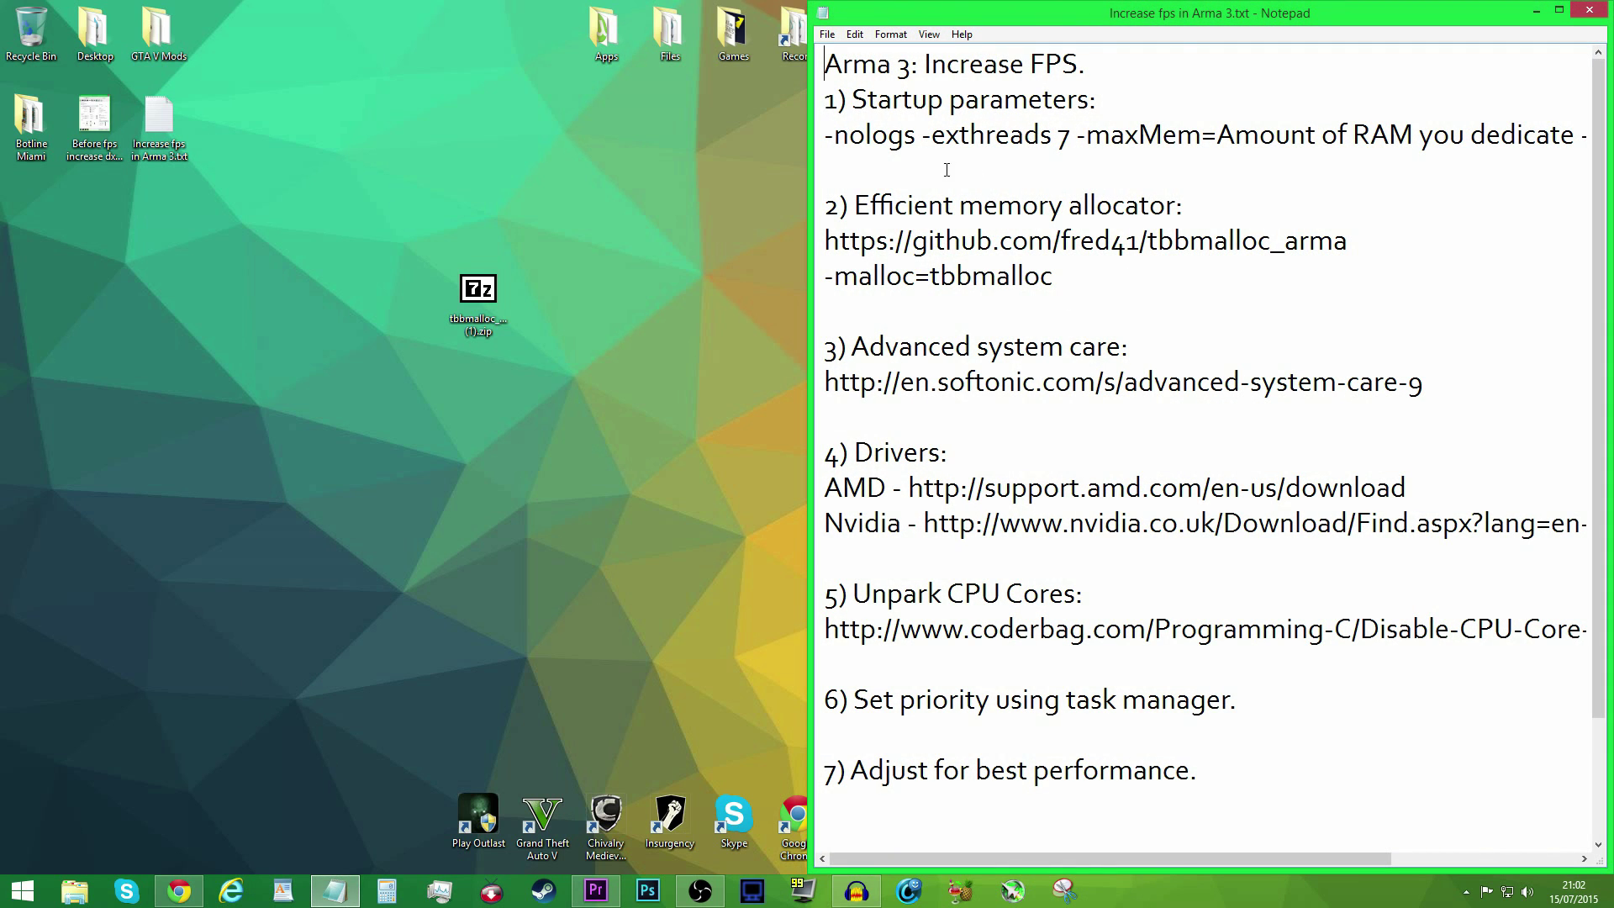
left_click_drag(827, 385, 1425, 395)
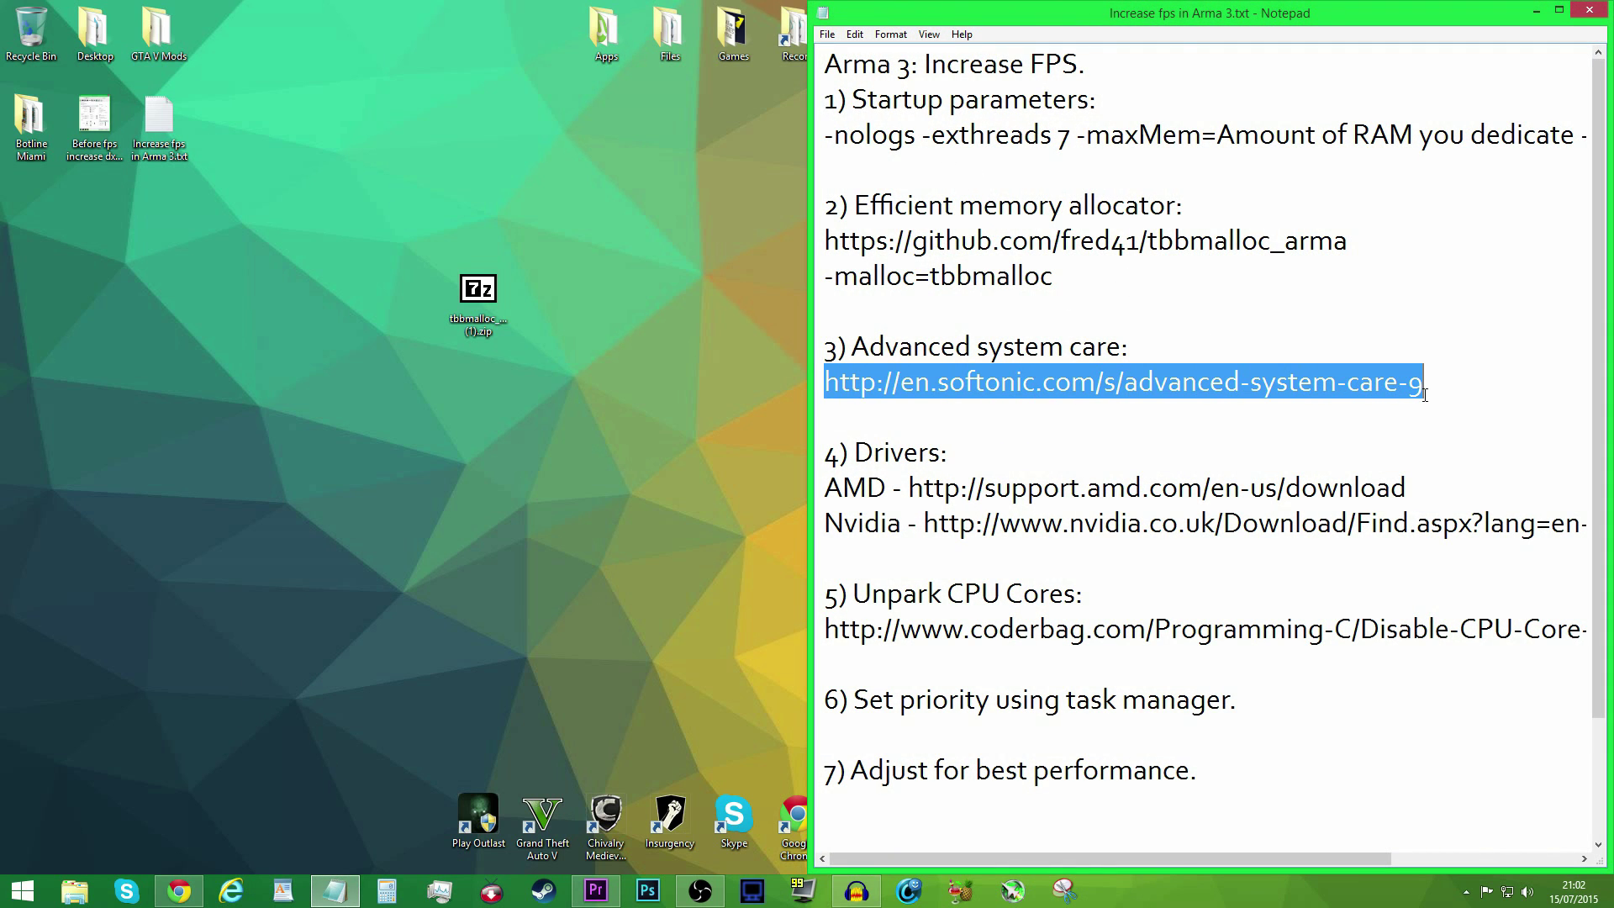
left_click(179, 891)
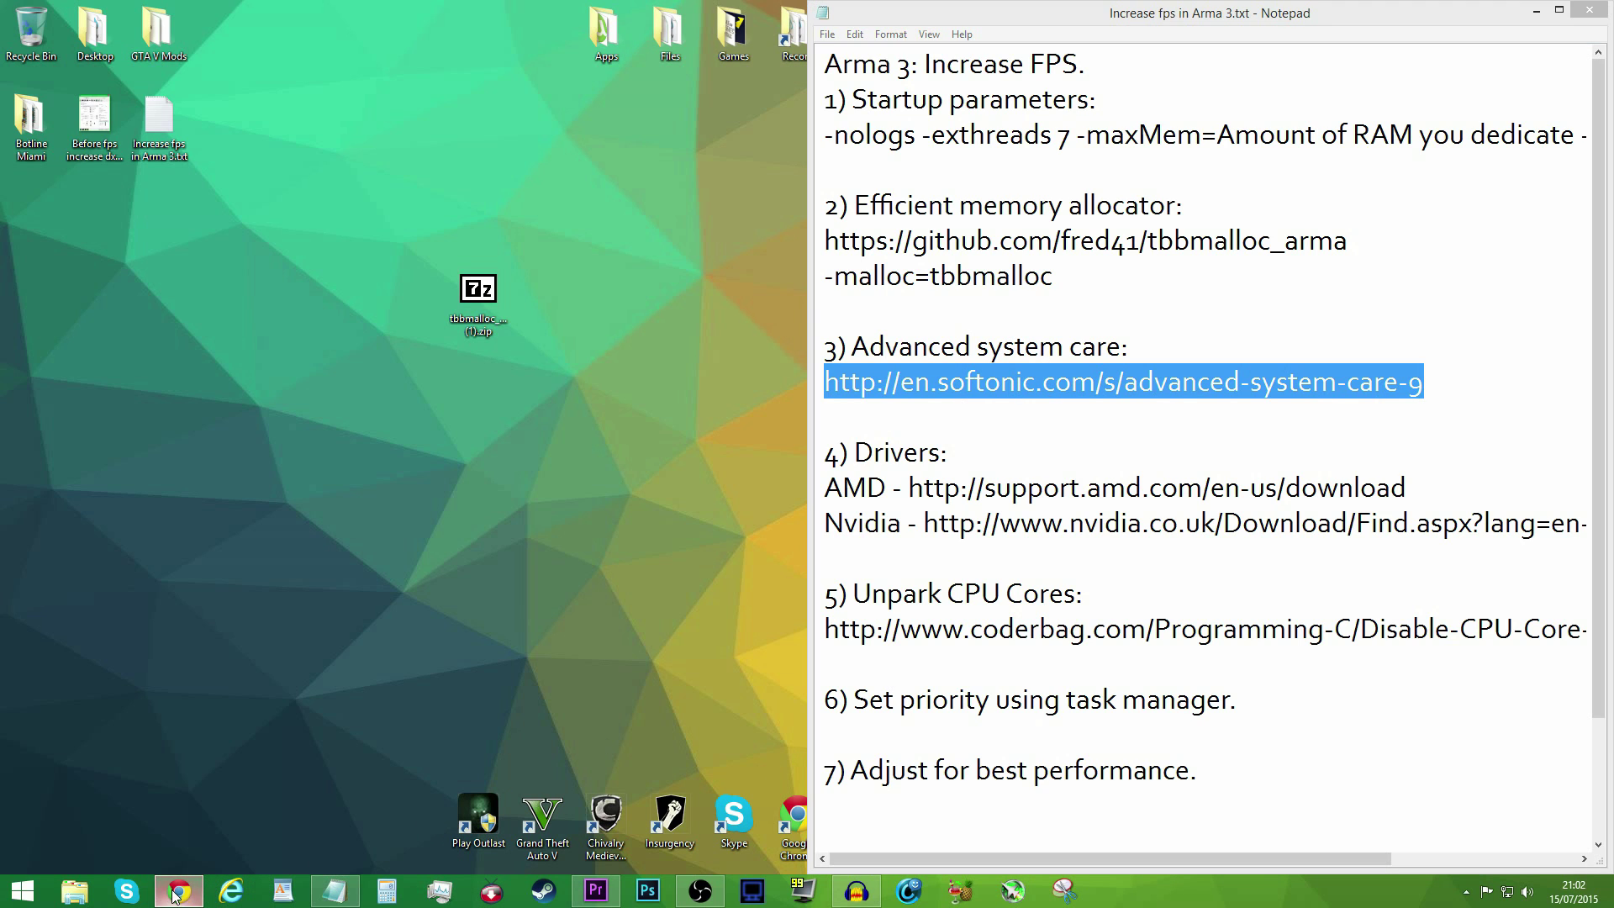
left_click(1030, 26)
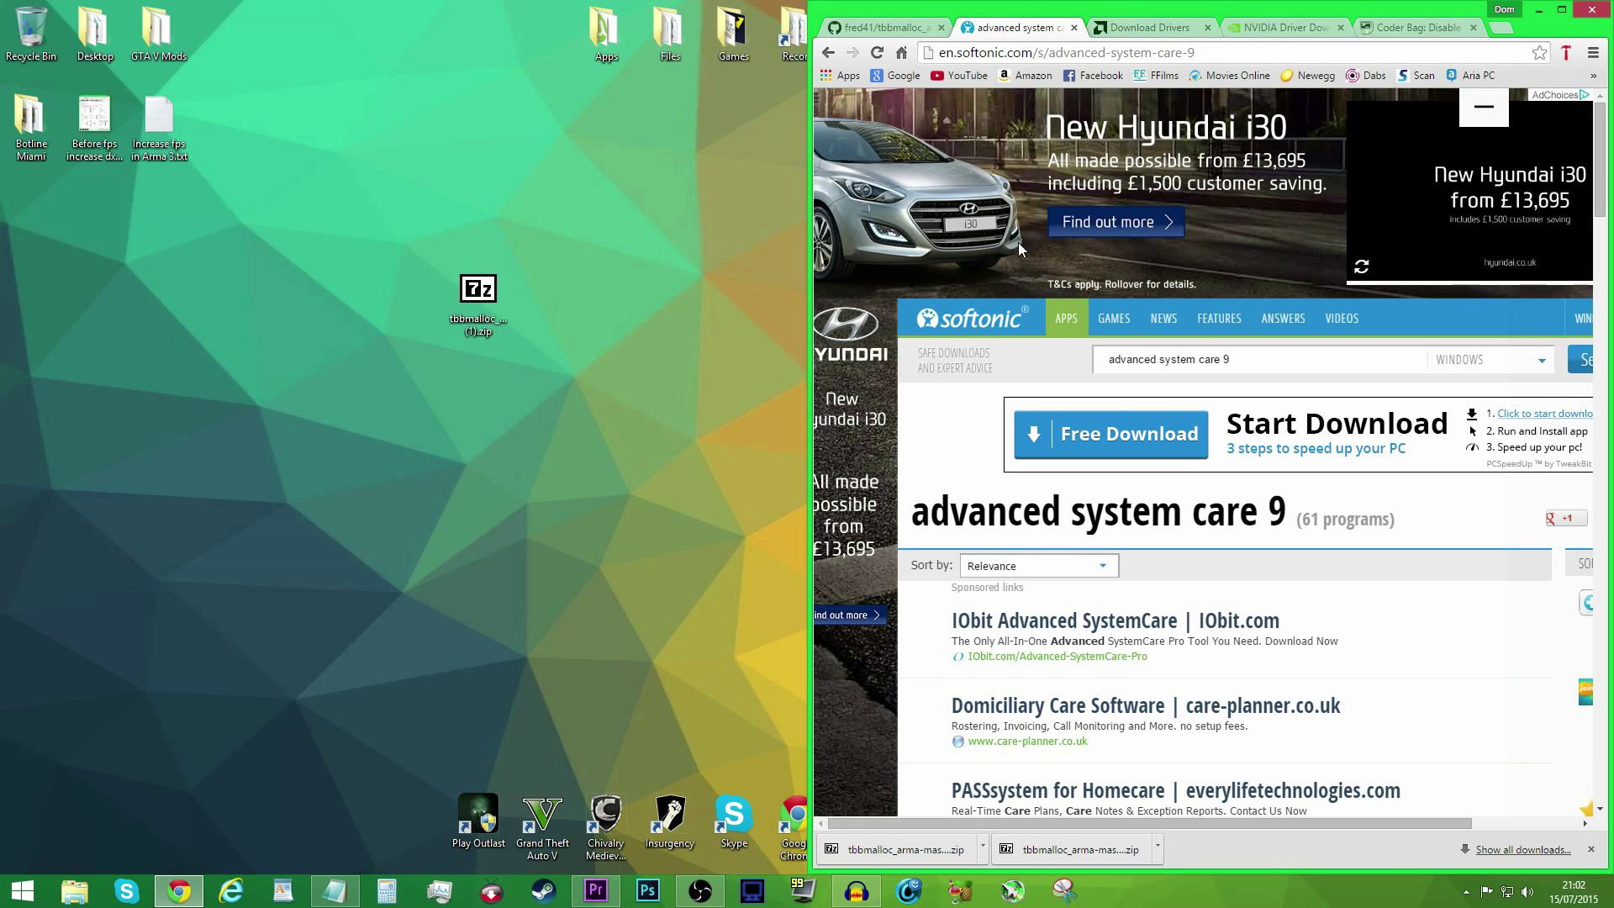
Step: View the IObit Advanced SystemCare product page from the Softonic results, close it and minimize the browser and notes
scroll(1091, 479, "down", 4)
left_click_drag(1101, 827, 1217, 803)
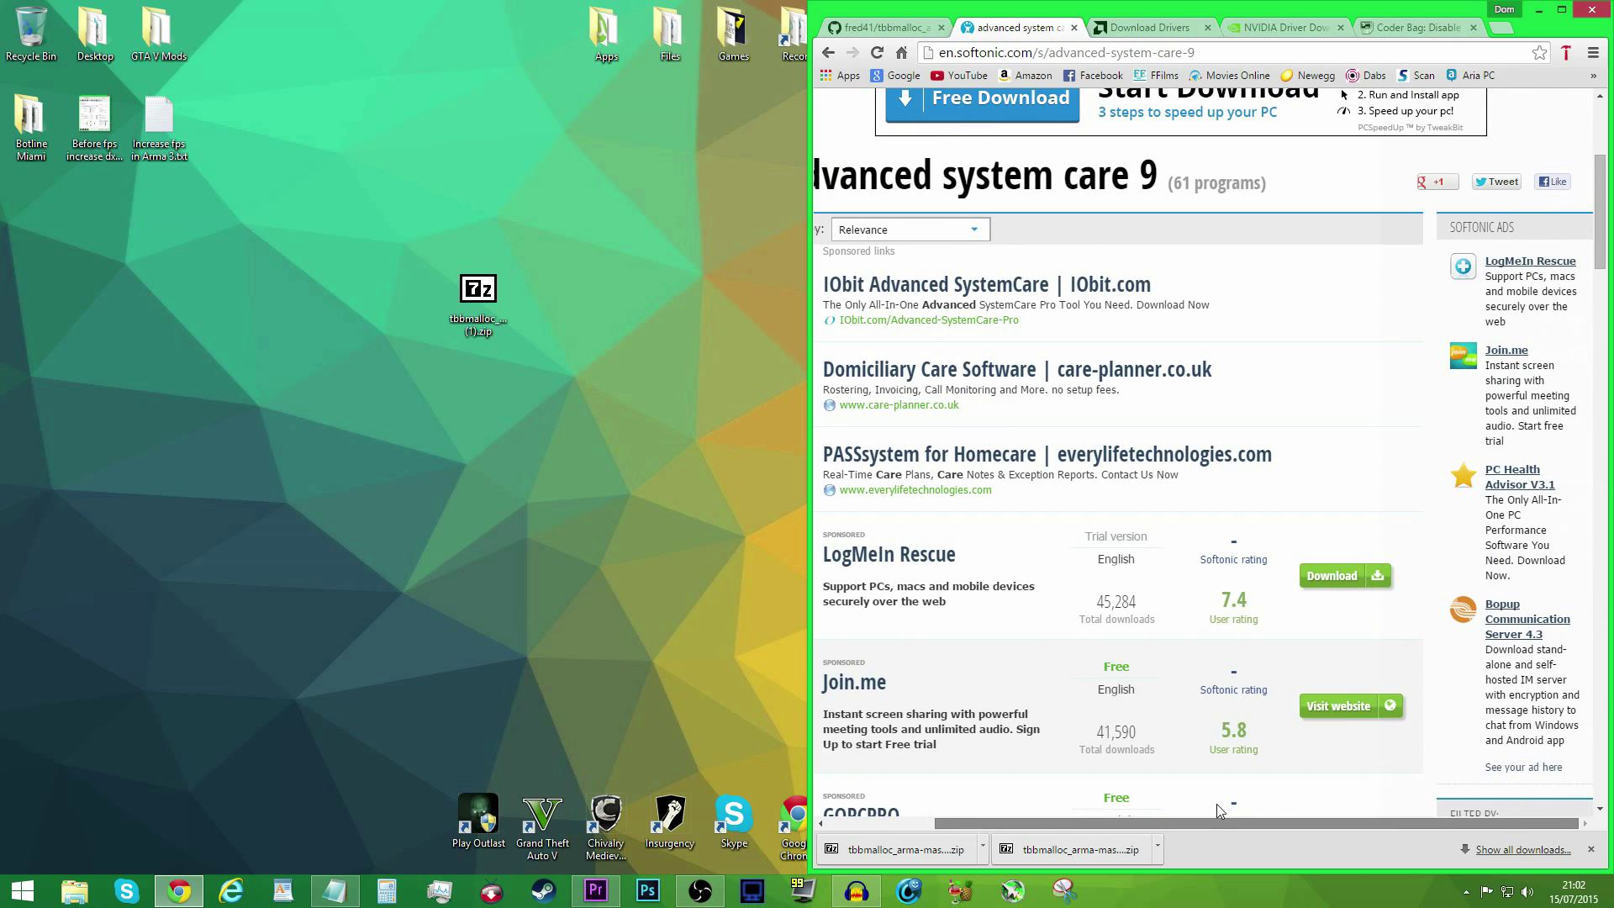
left_click(962, 286)
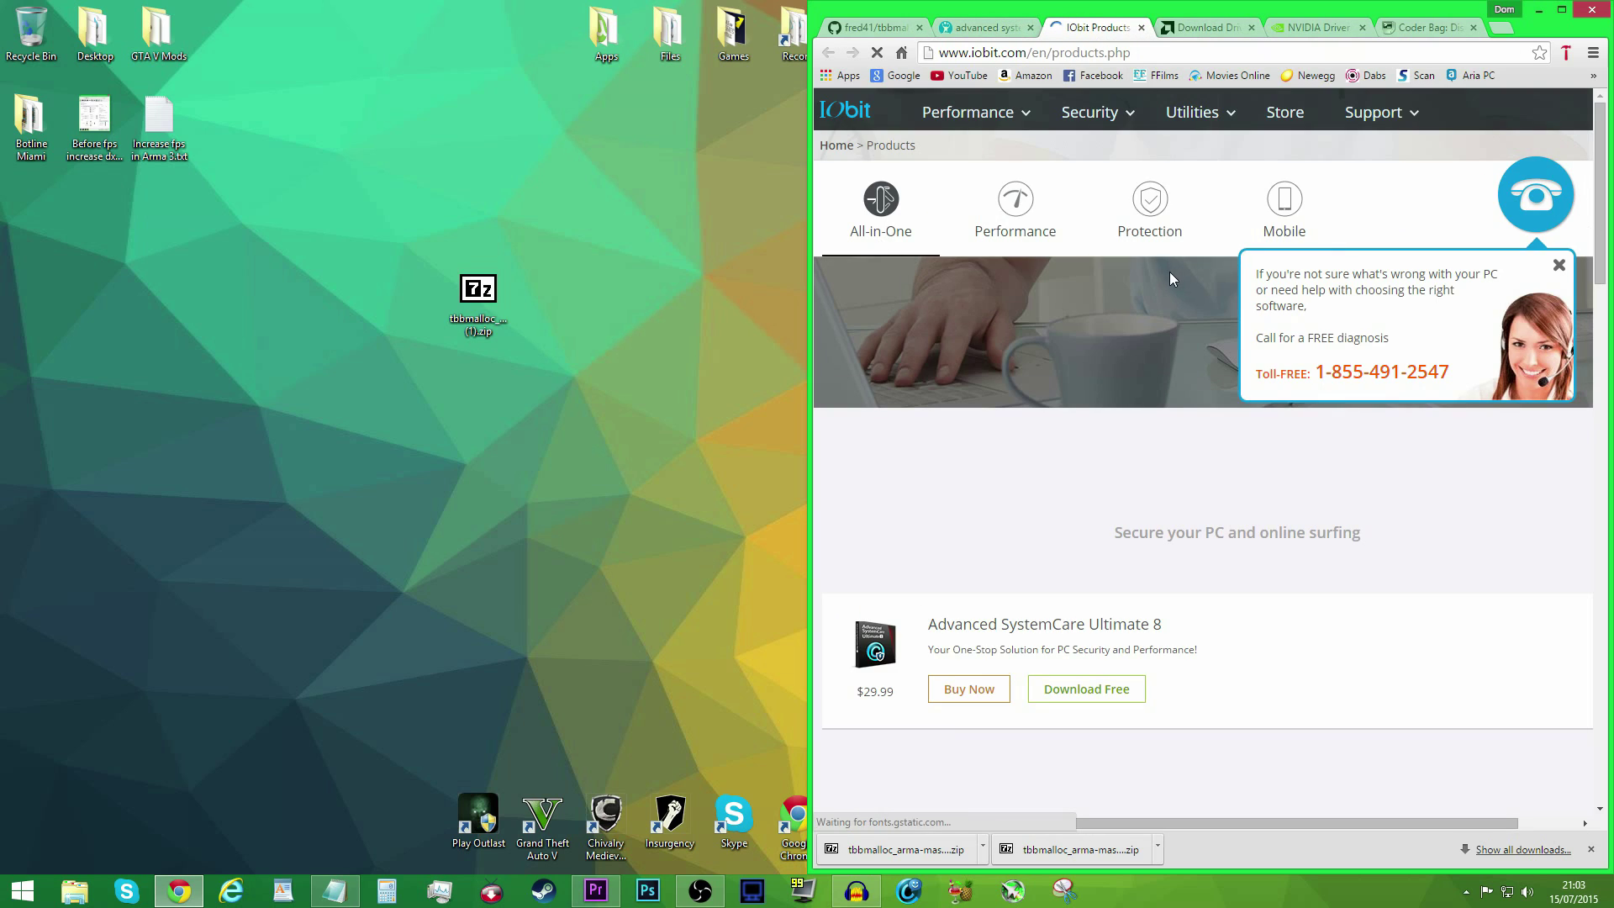
left_click(1140, 27)
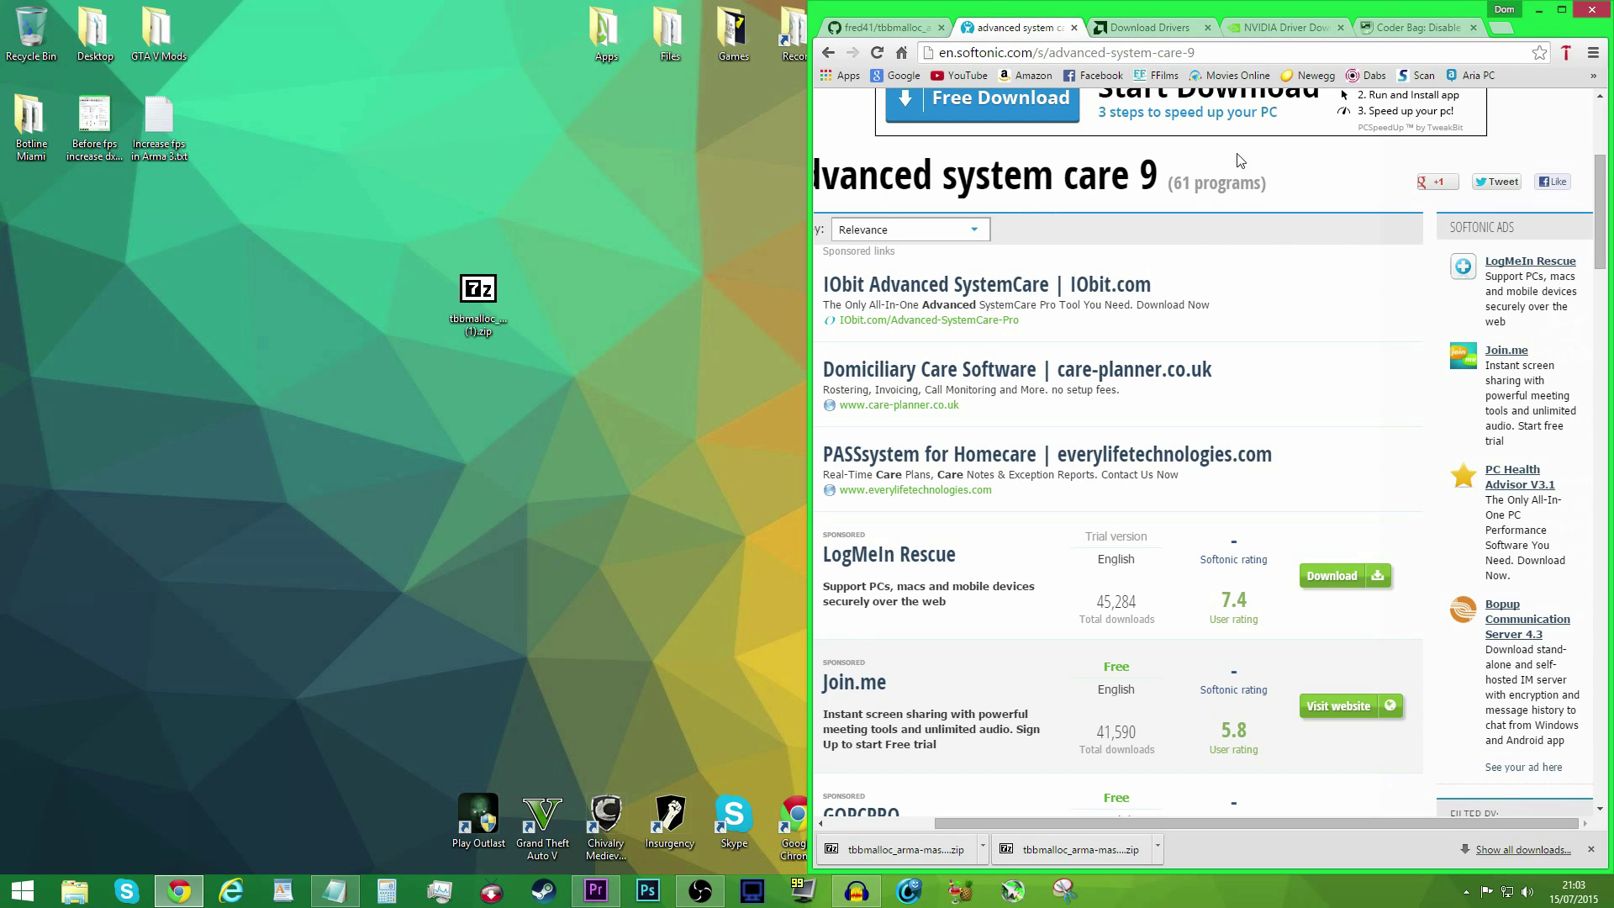
left_click(1540, 10)
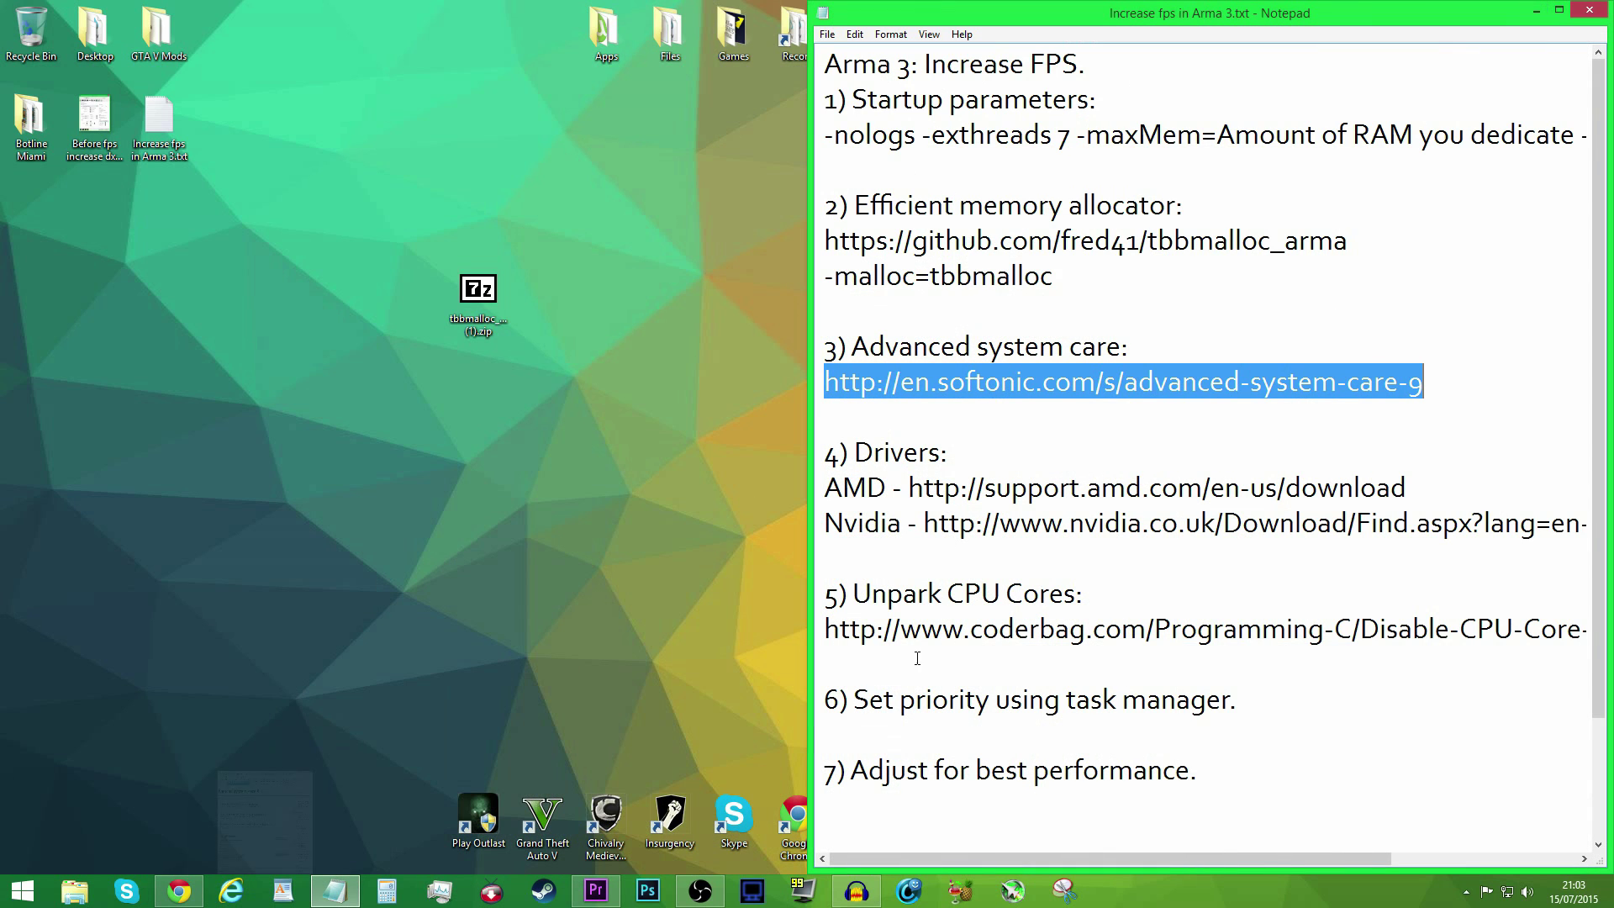
left_click(1528, 10)
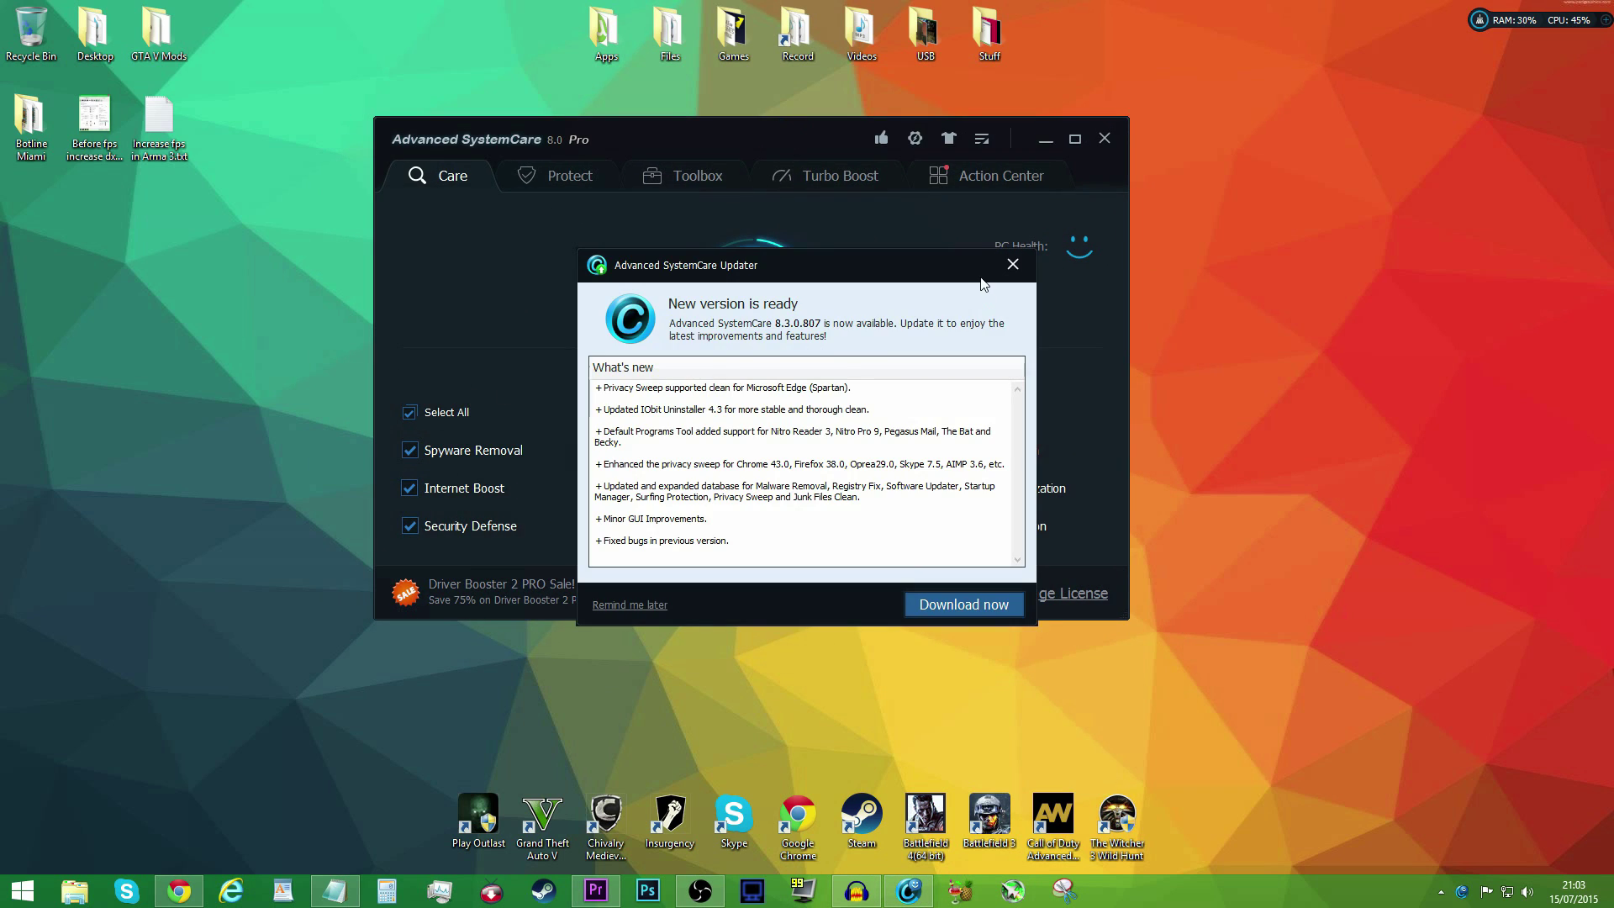
Step: In Advanced SystemCare, dismiss the update offer and start a scan with all care items selected, then stop it
left_click(1013, 264)
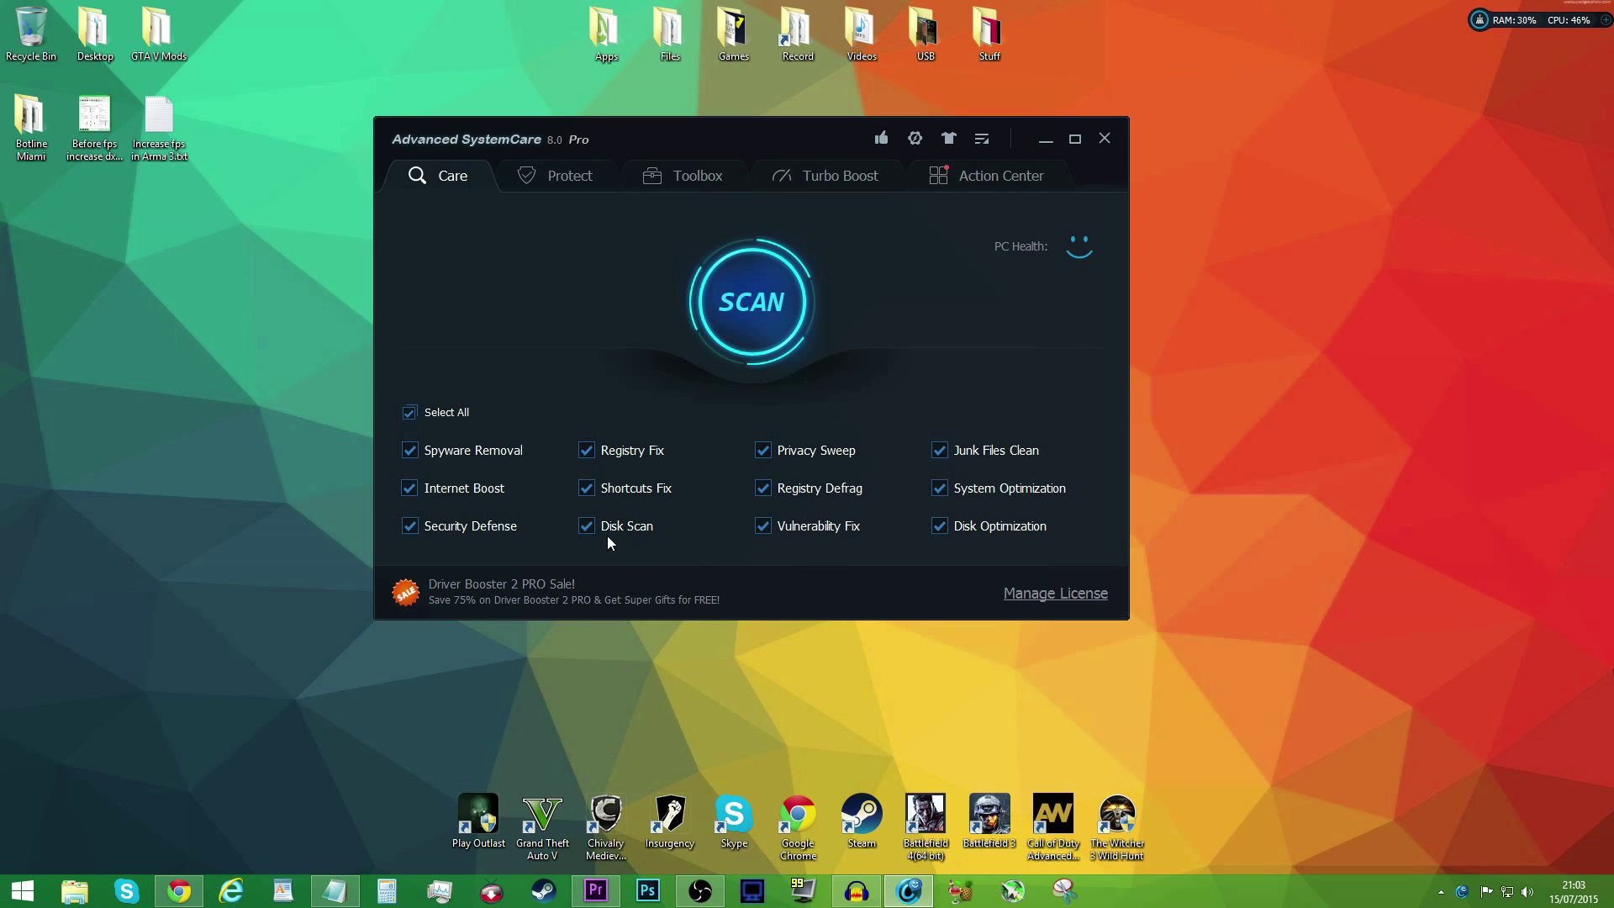
left_click(767, 300)
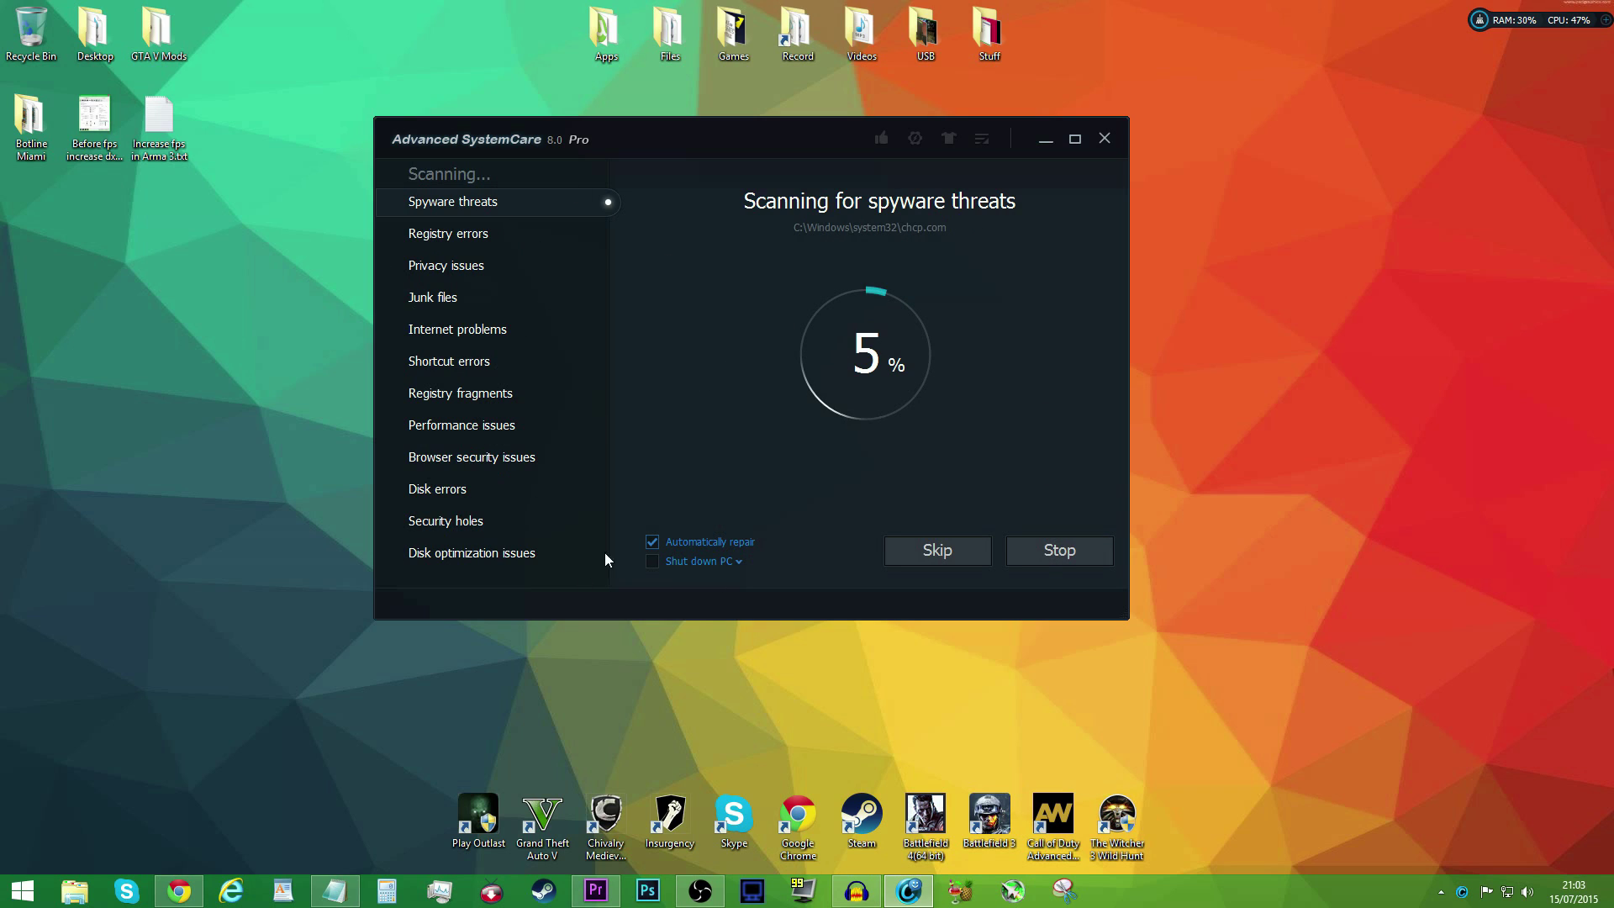
left_click(1070, 553)
Step: View the Turbo Boost page of Advanced SystemCare and close the program
left_click(783, 187)
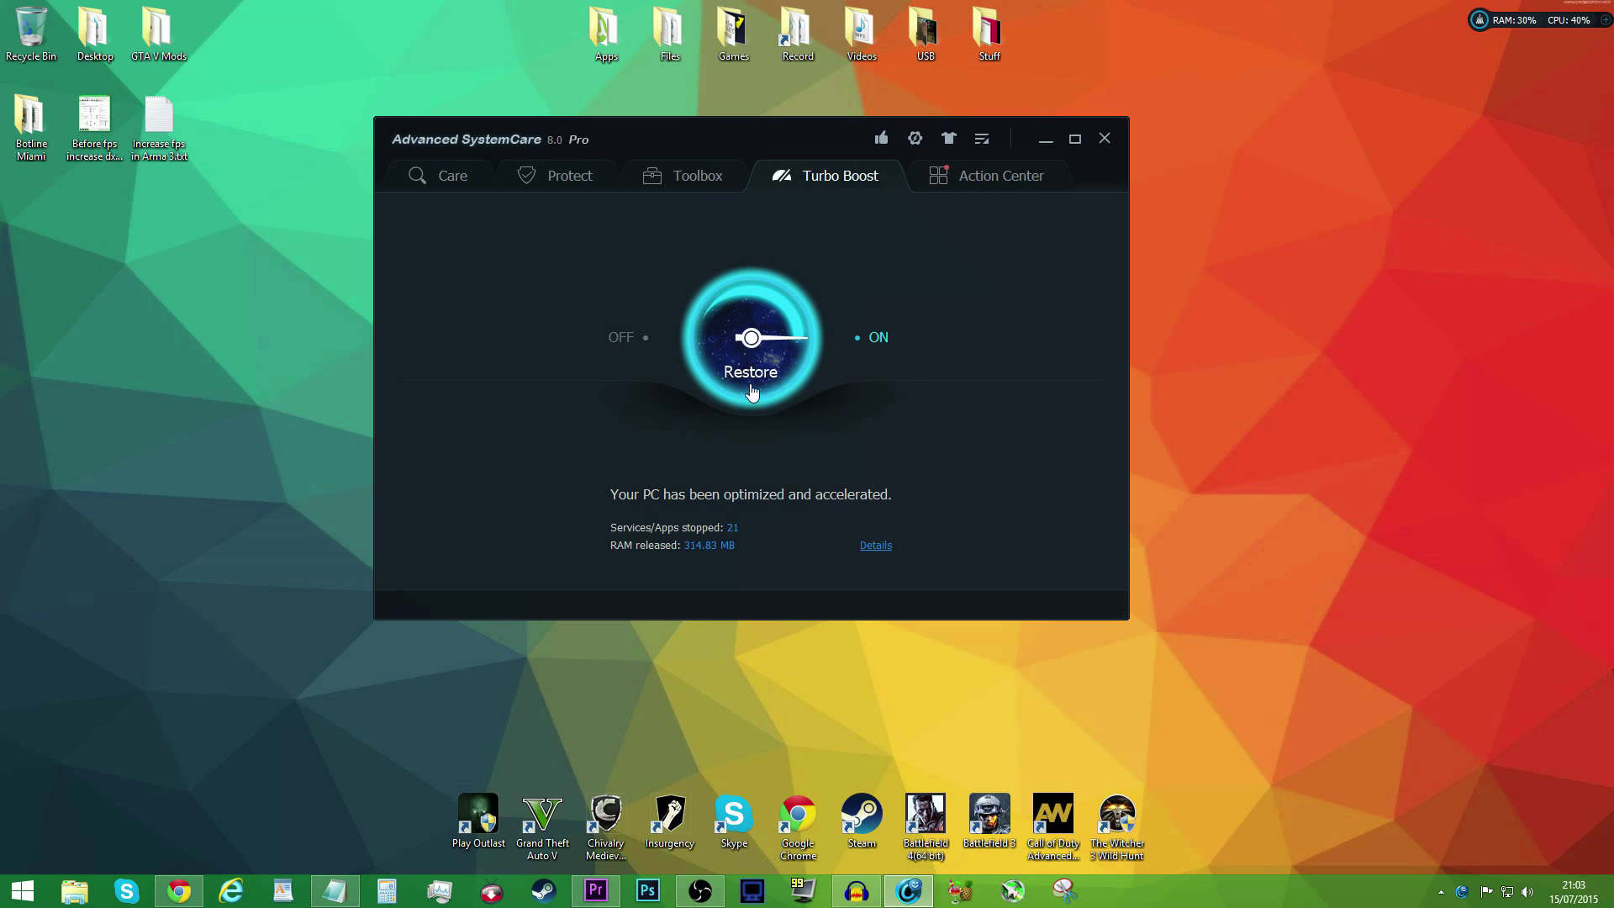
left_click(1117, 143)
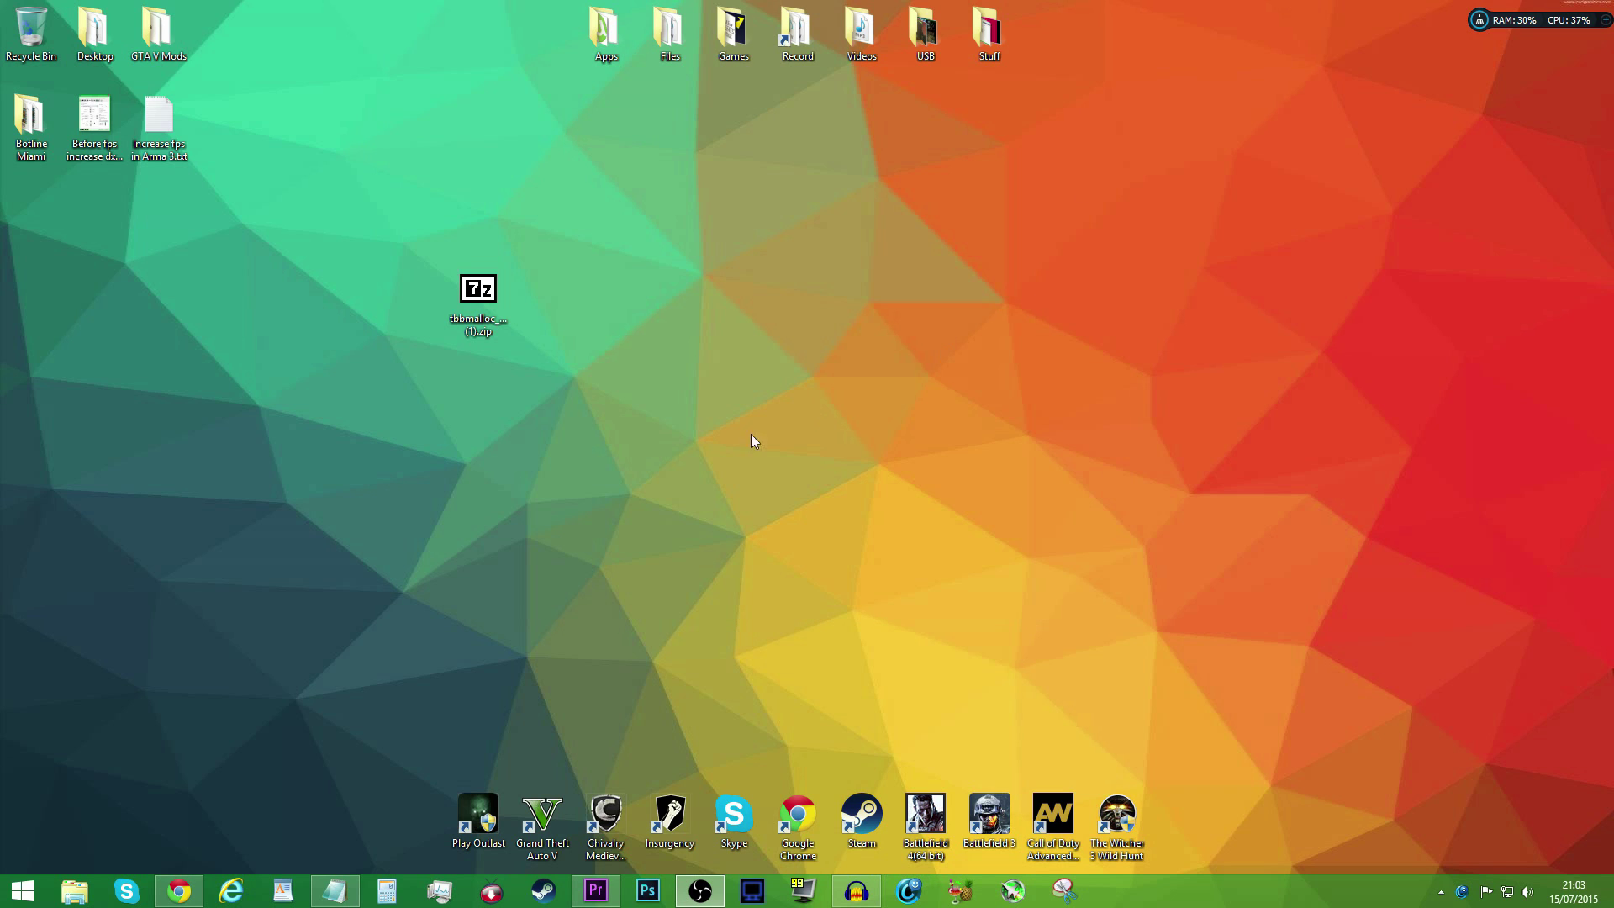
Step: Highlight the Drivers entry in the notes and open AMD's Download Drivers page in a maximized browser window
left_click(335, 889)
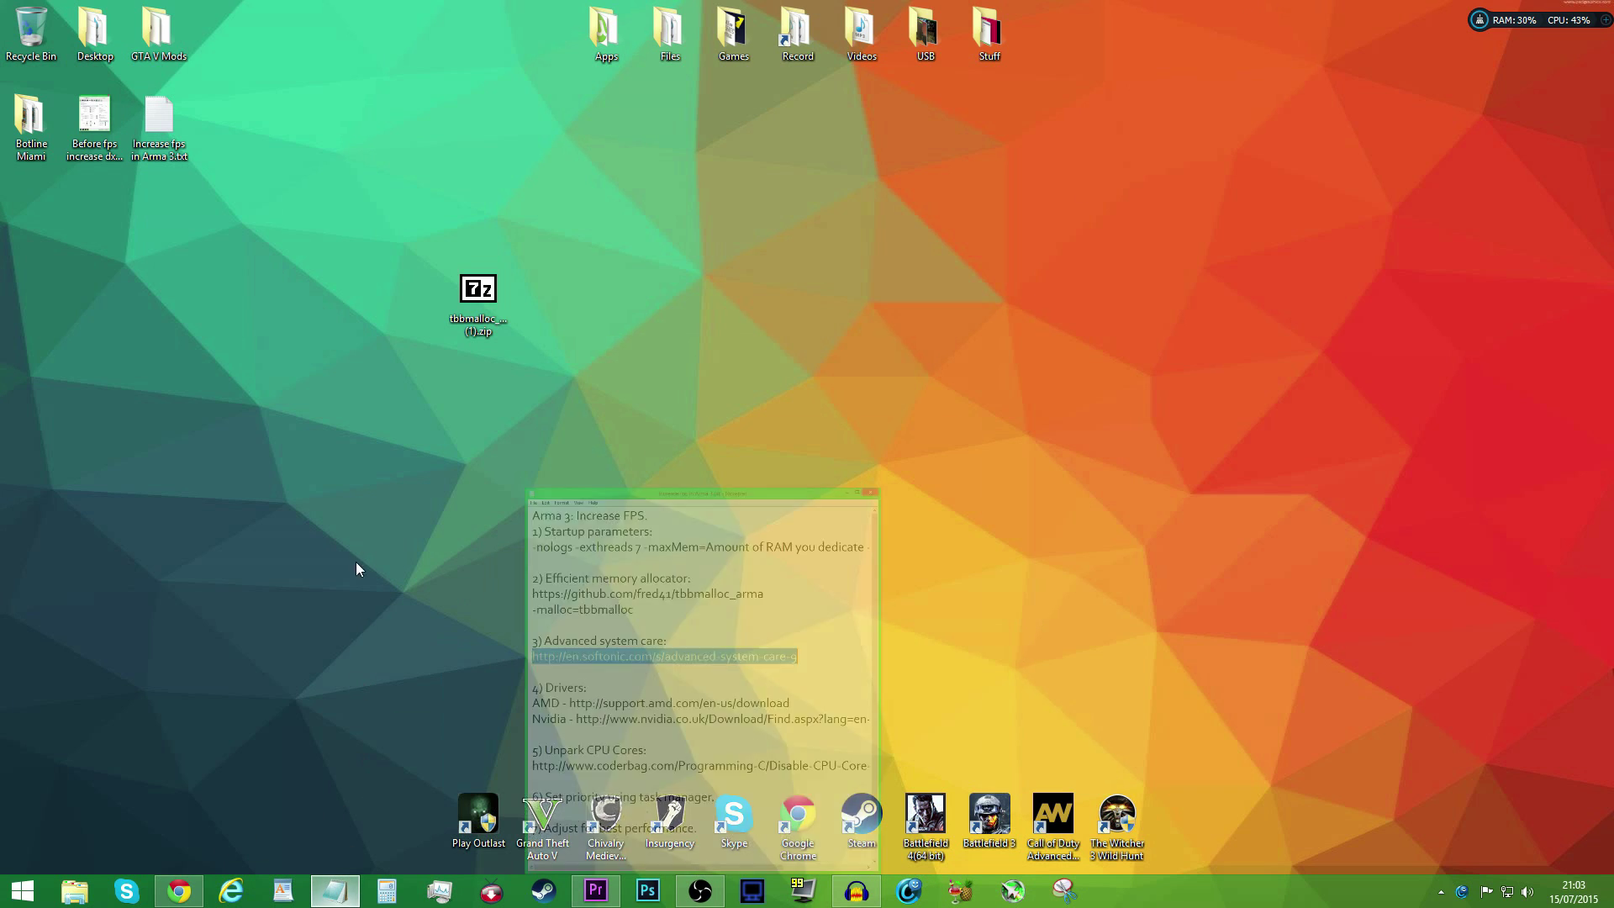
left_click(1227, 431)
left_click_drag(854, 454, 935, 441)
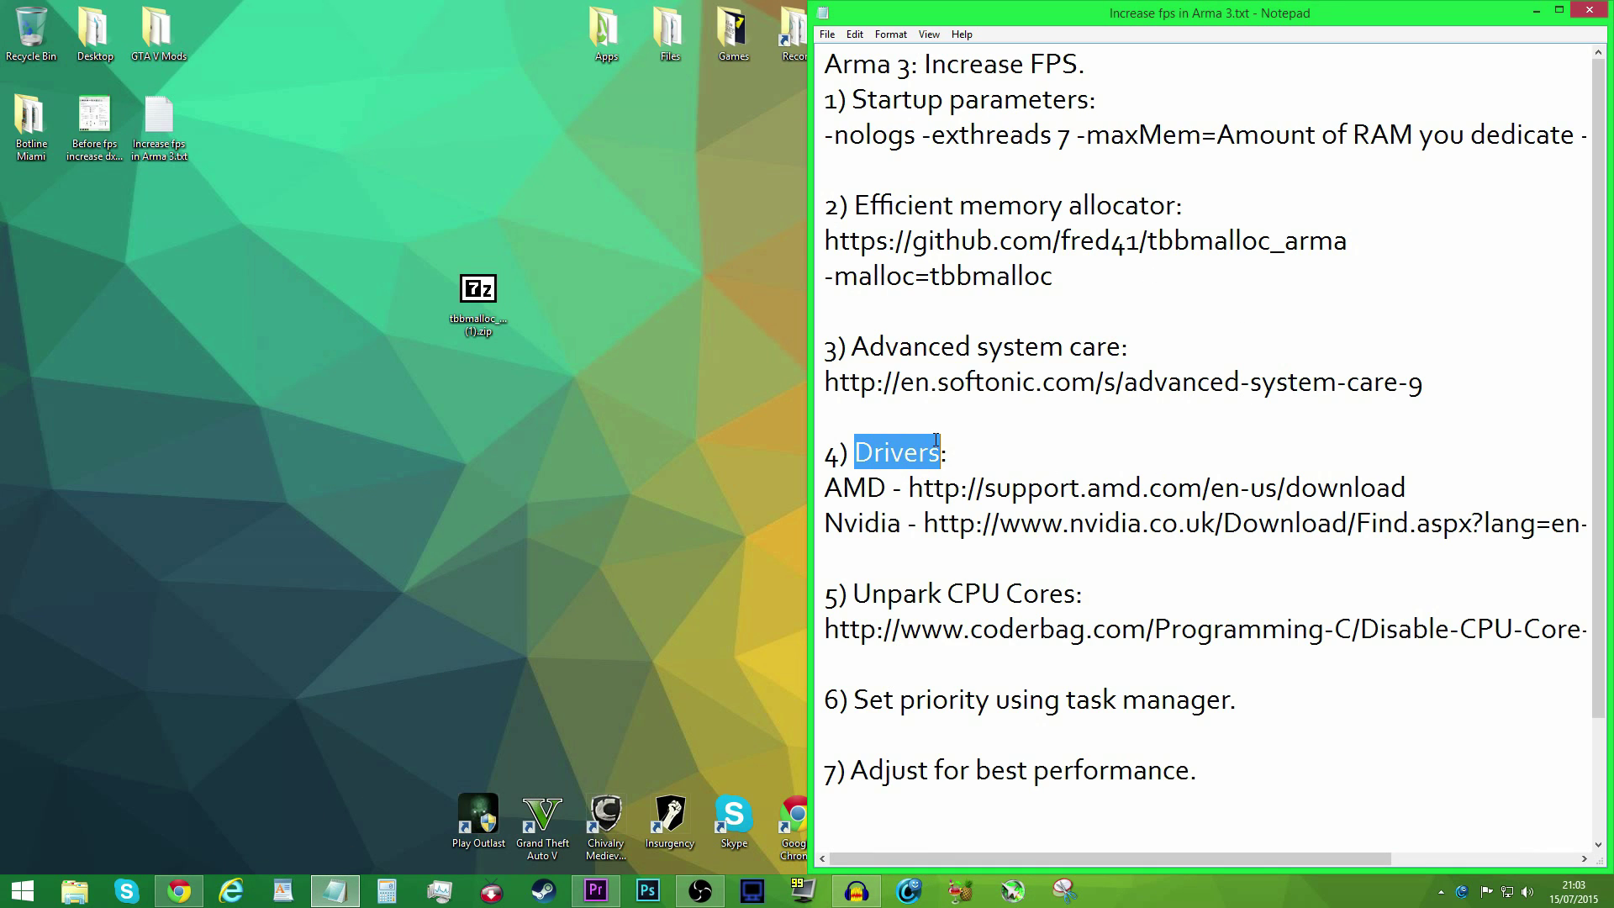
left_click(178, 889)
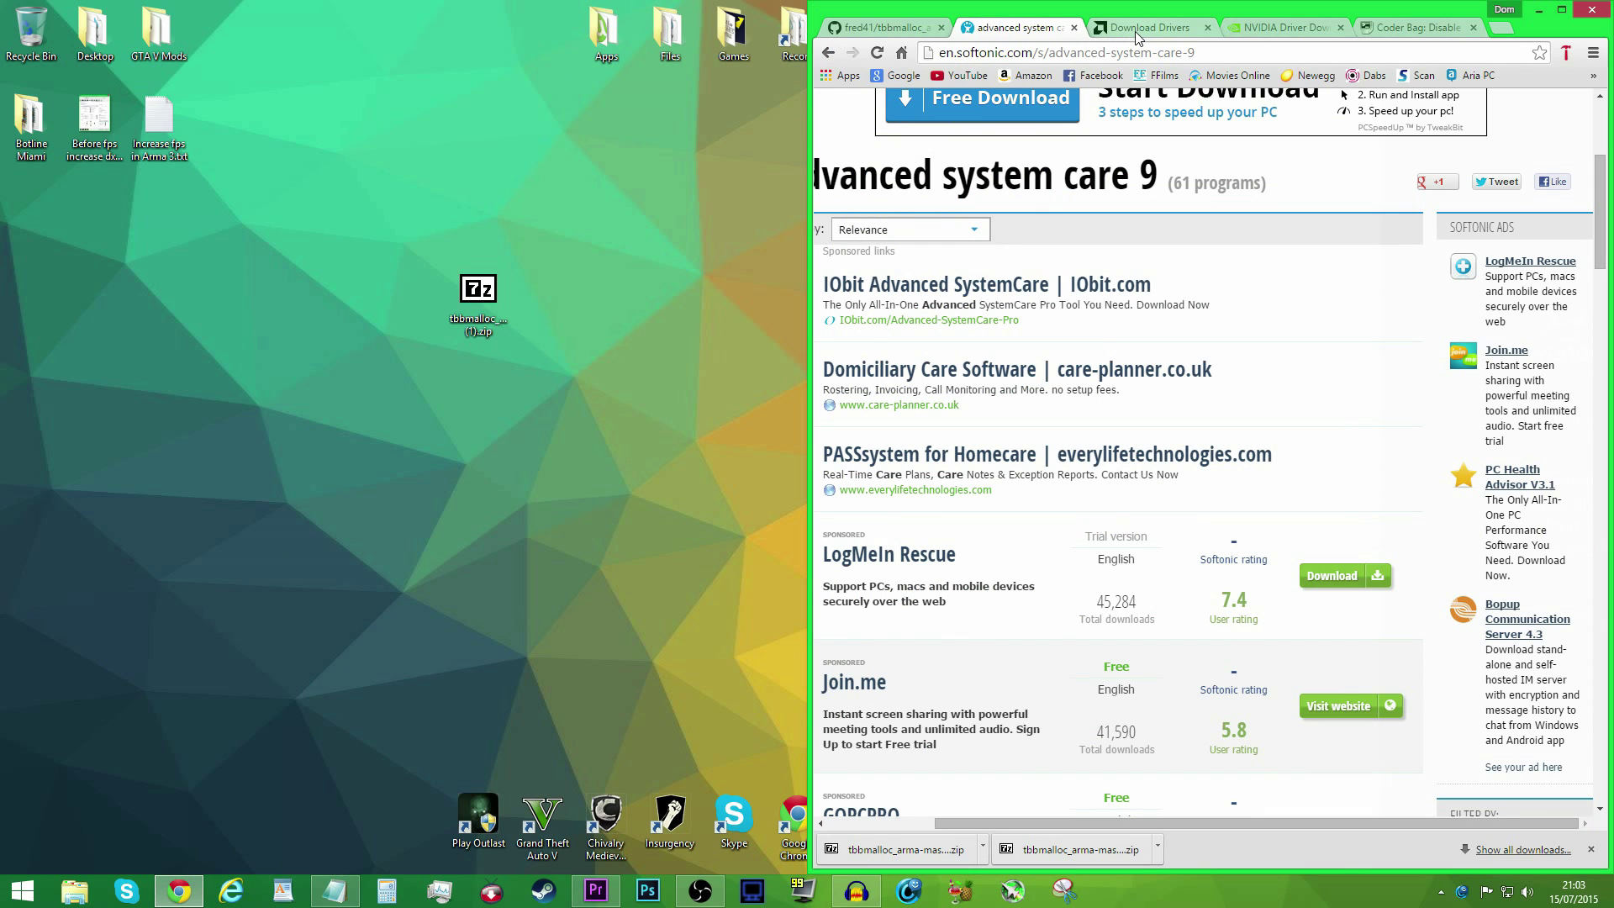
left_click_drag(1135, 36, 625, 44)
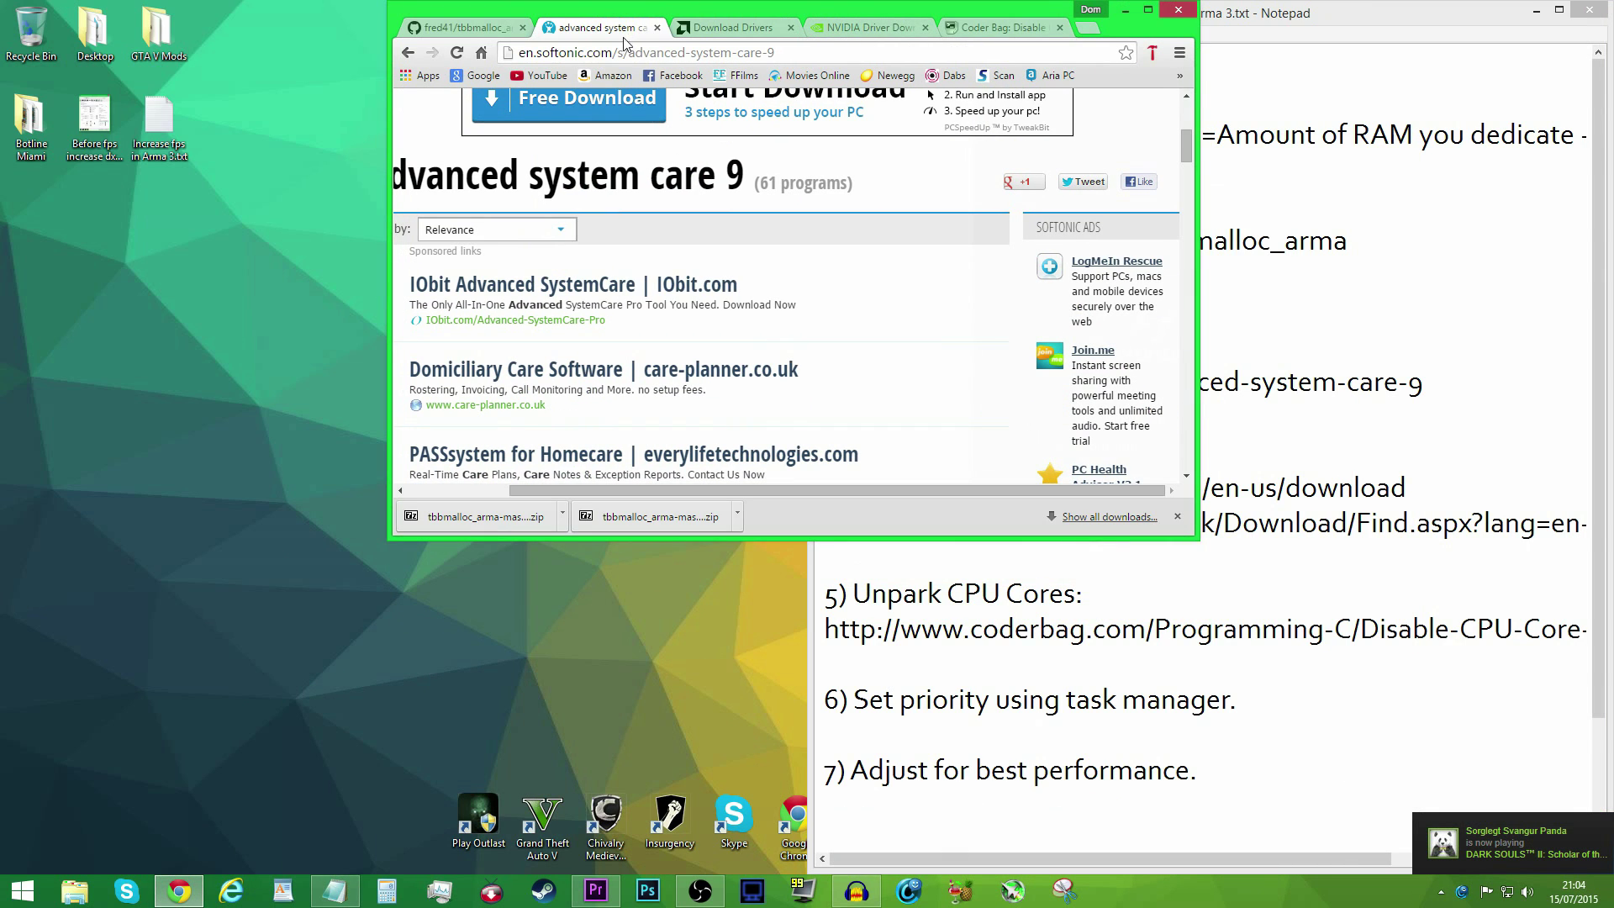
double_click(715, 14)
left_click(395, 10)
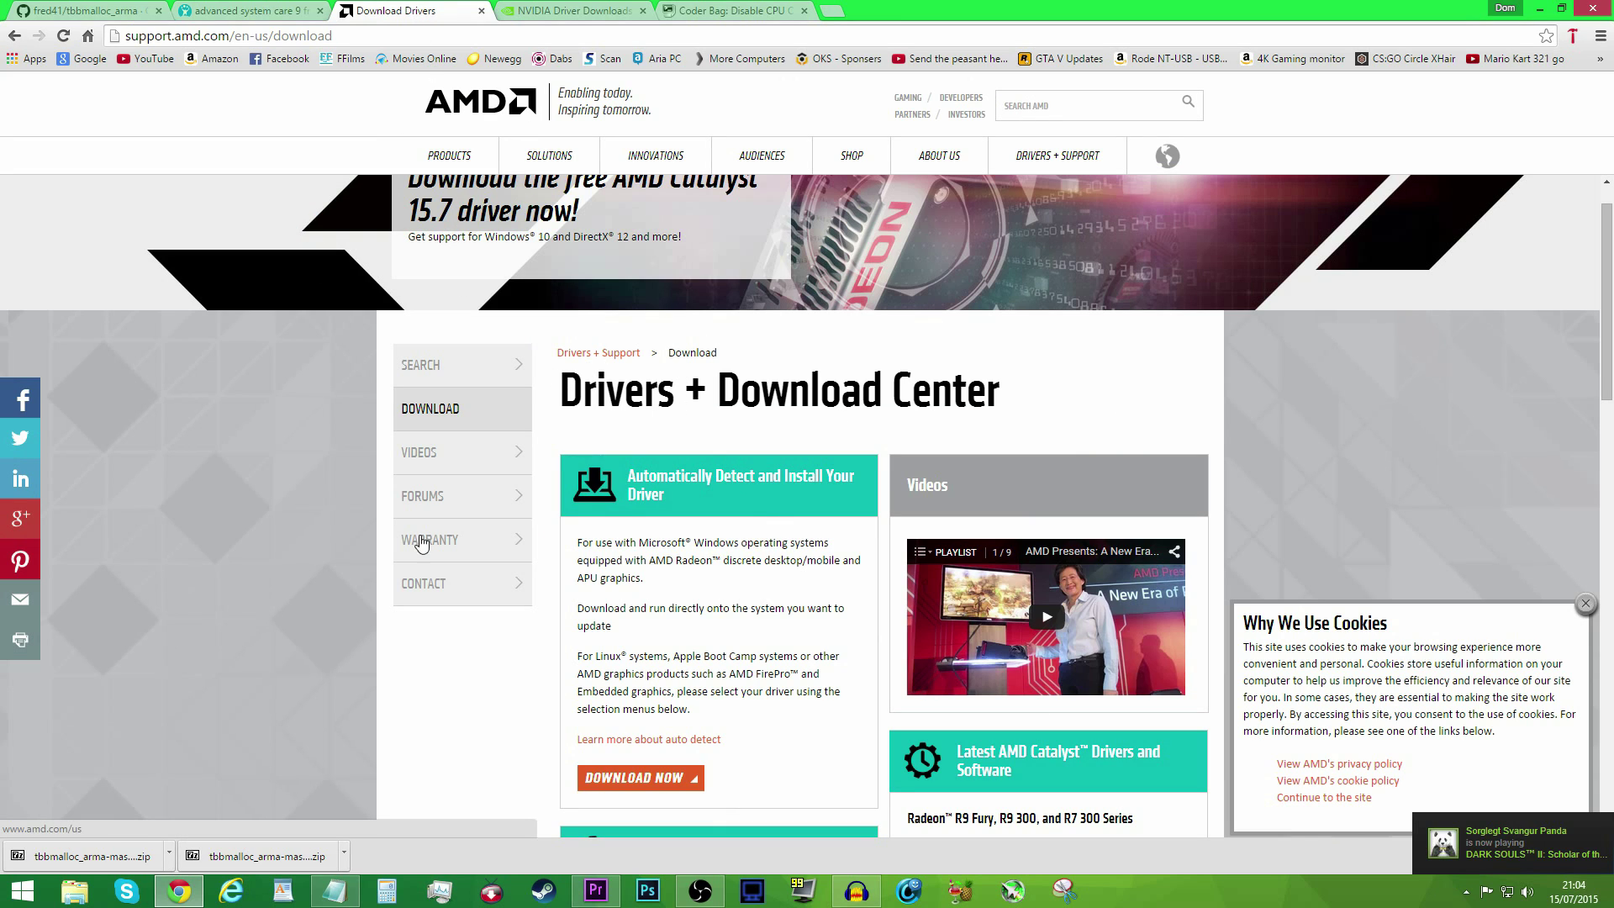
Step: Find the AMD driver manually for Desktop Graphics, Radeon R9 Series, Radeon R9 2XX Series and Windows 8.1 - 64 Bit, and display the results
scroll(695, 476, "down", 2)
scroll(695, 476, "down", 5)
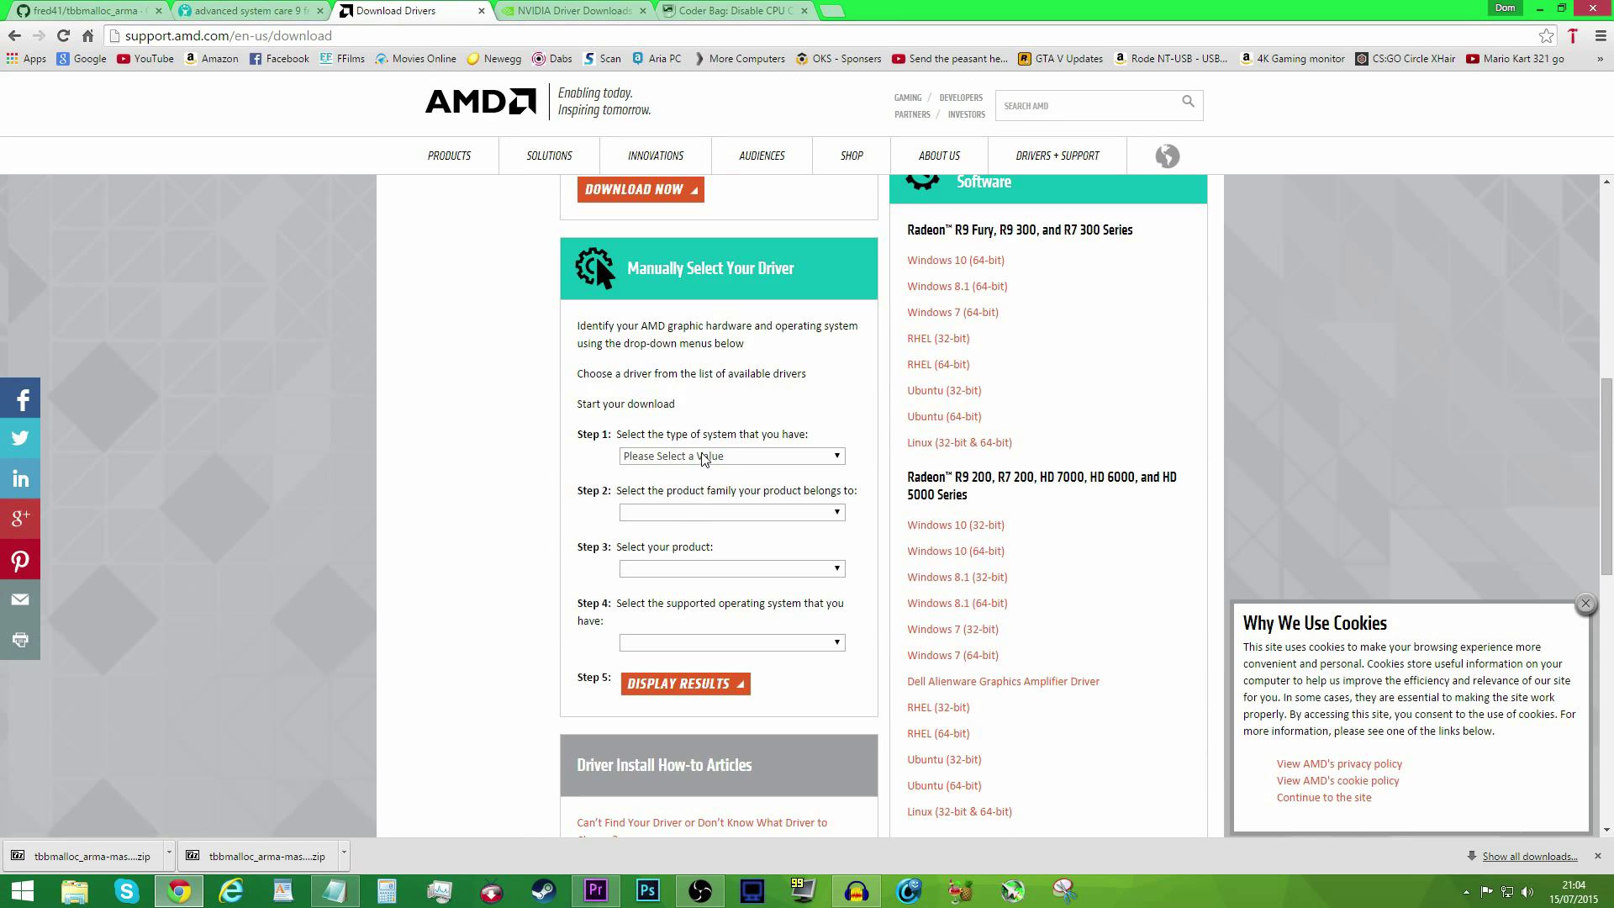
left_click(765, 458)
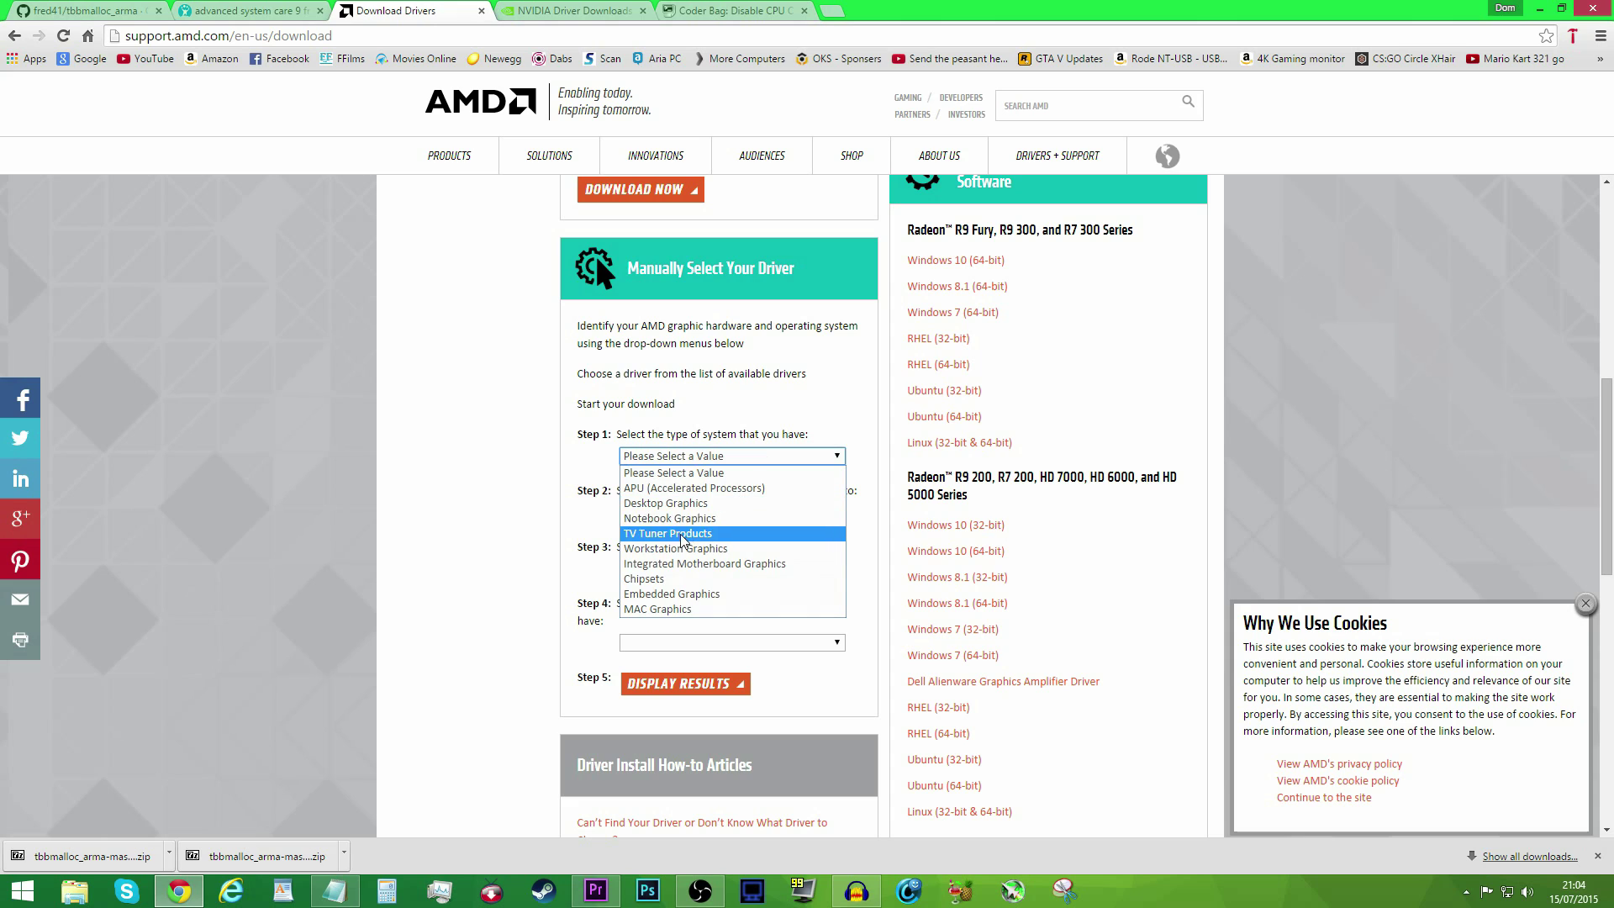
left_click(669, 502)
left_click(666, 512)
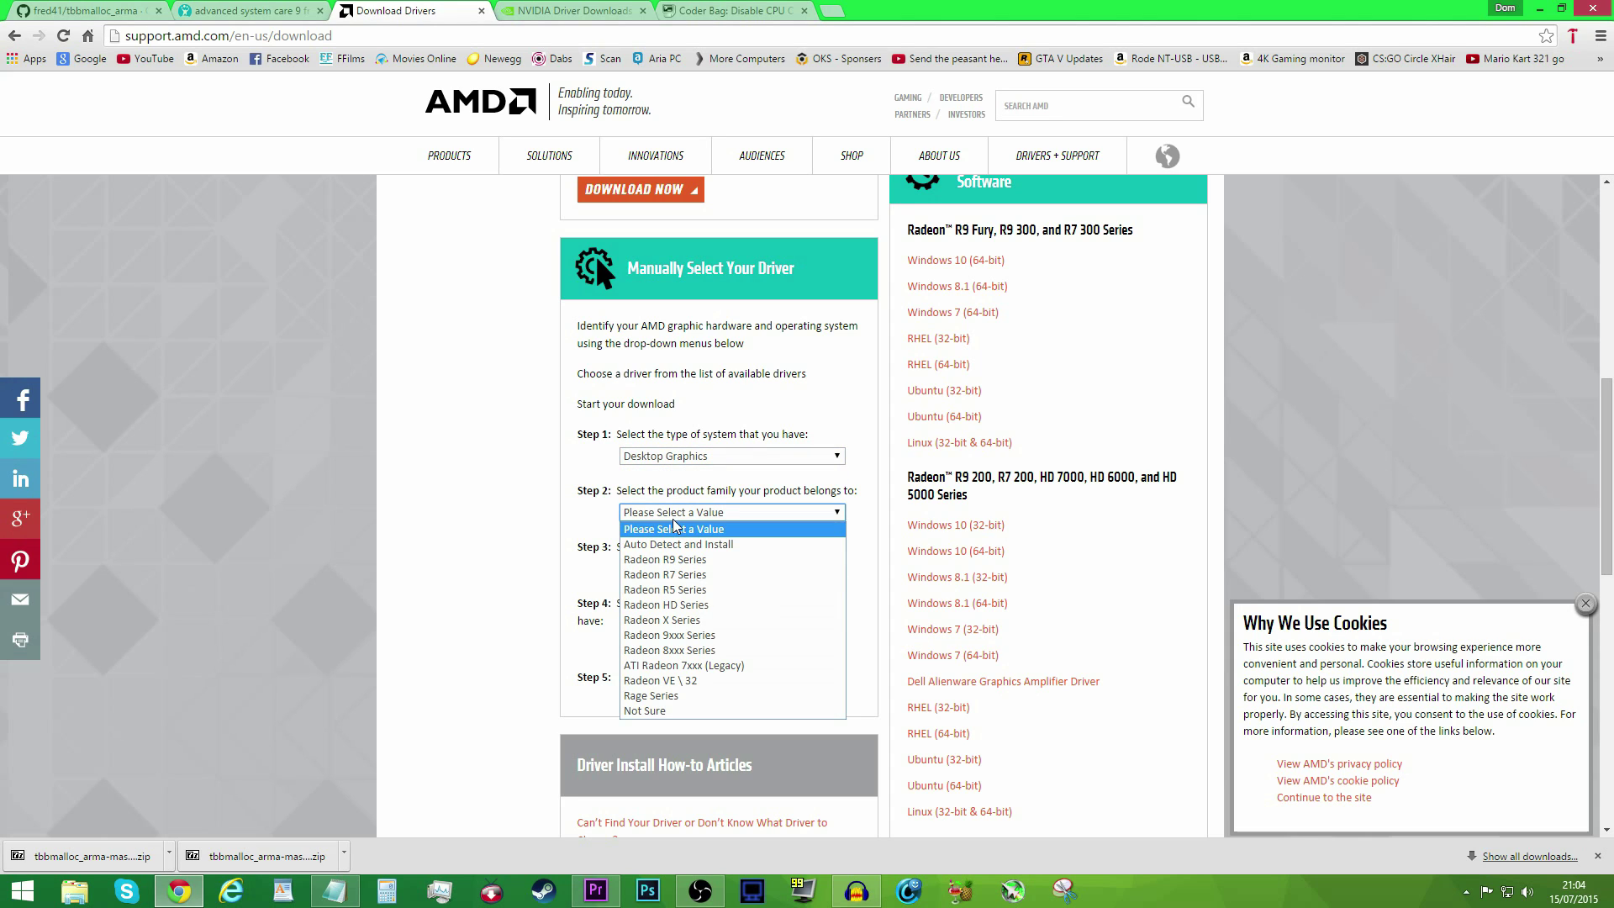
left_click(697, 560)
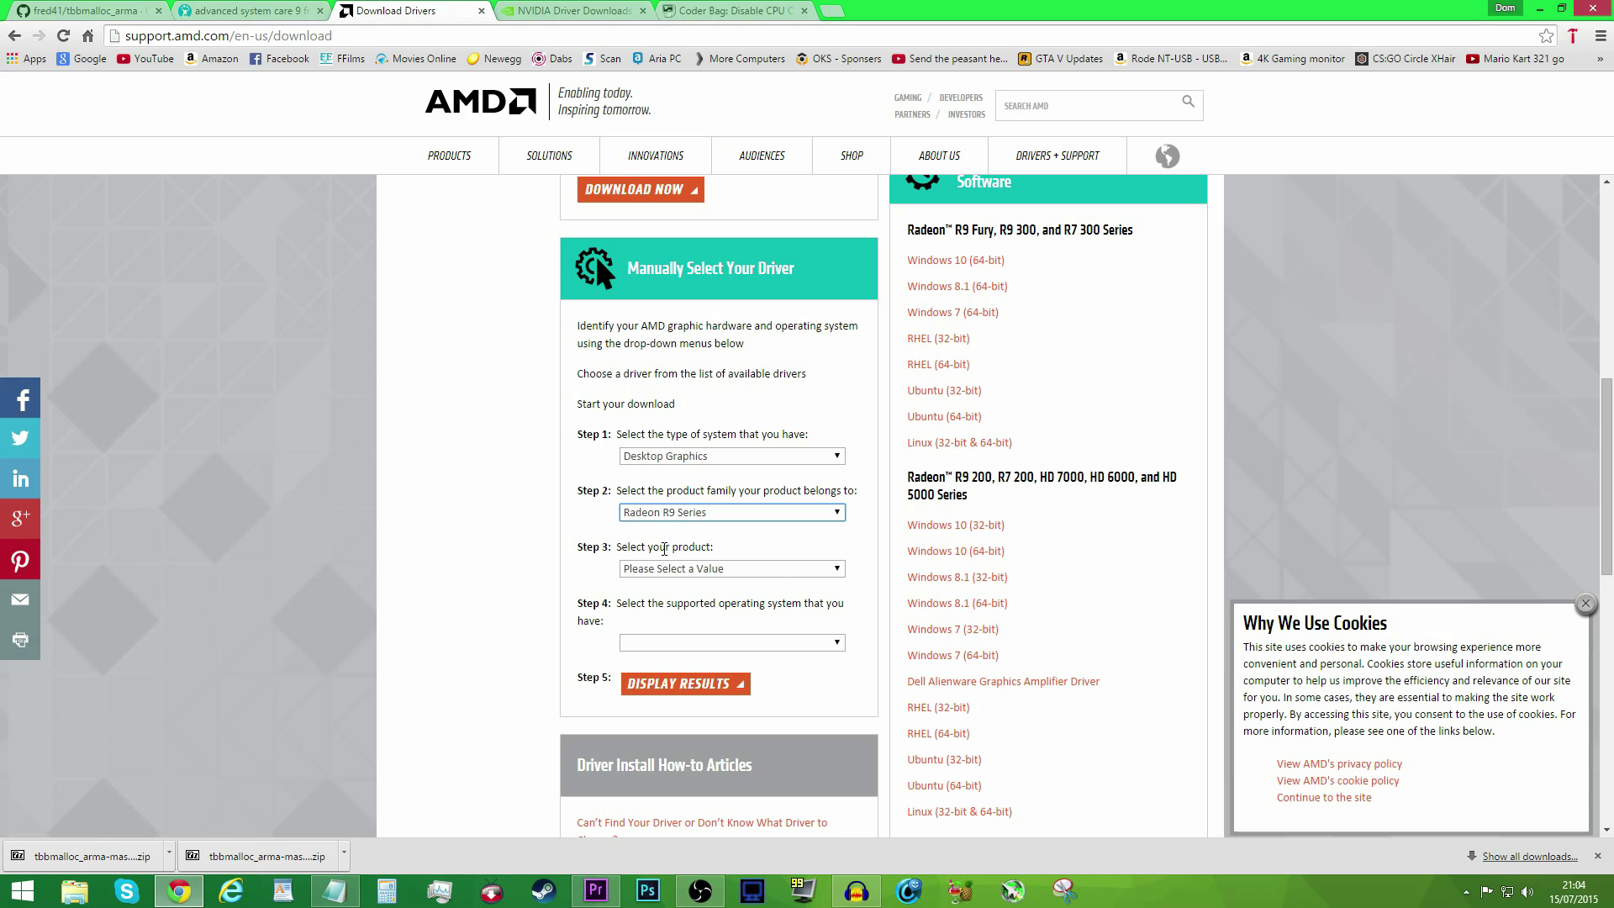
left_click(723, 569)
left_click(680, 635)
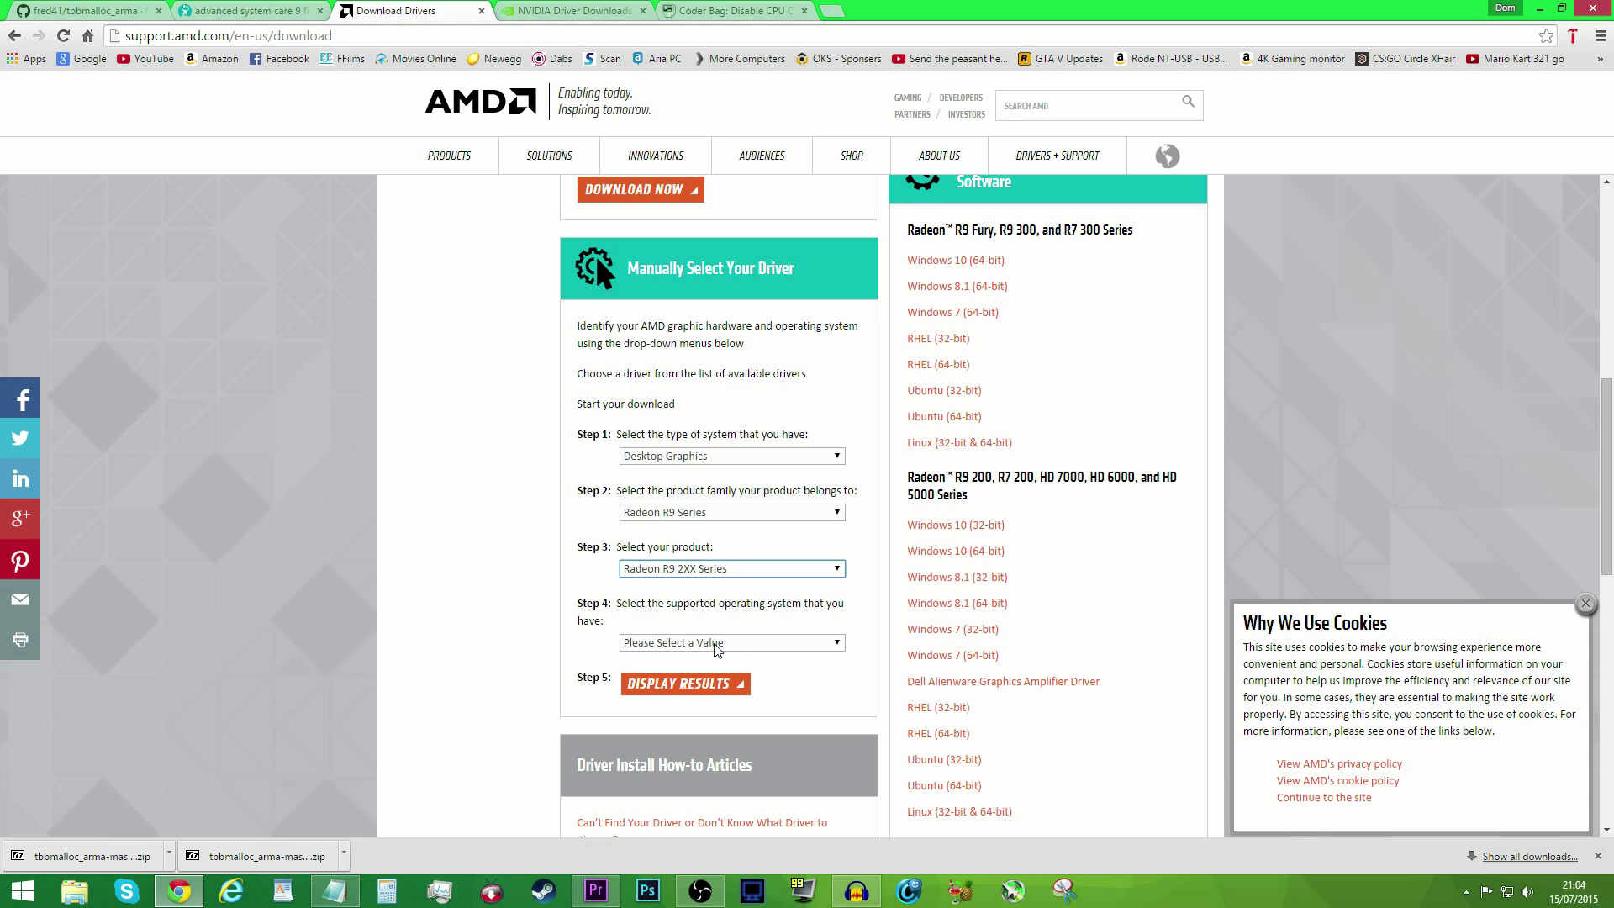
left_click(684, 644)
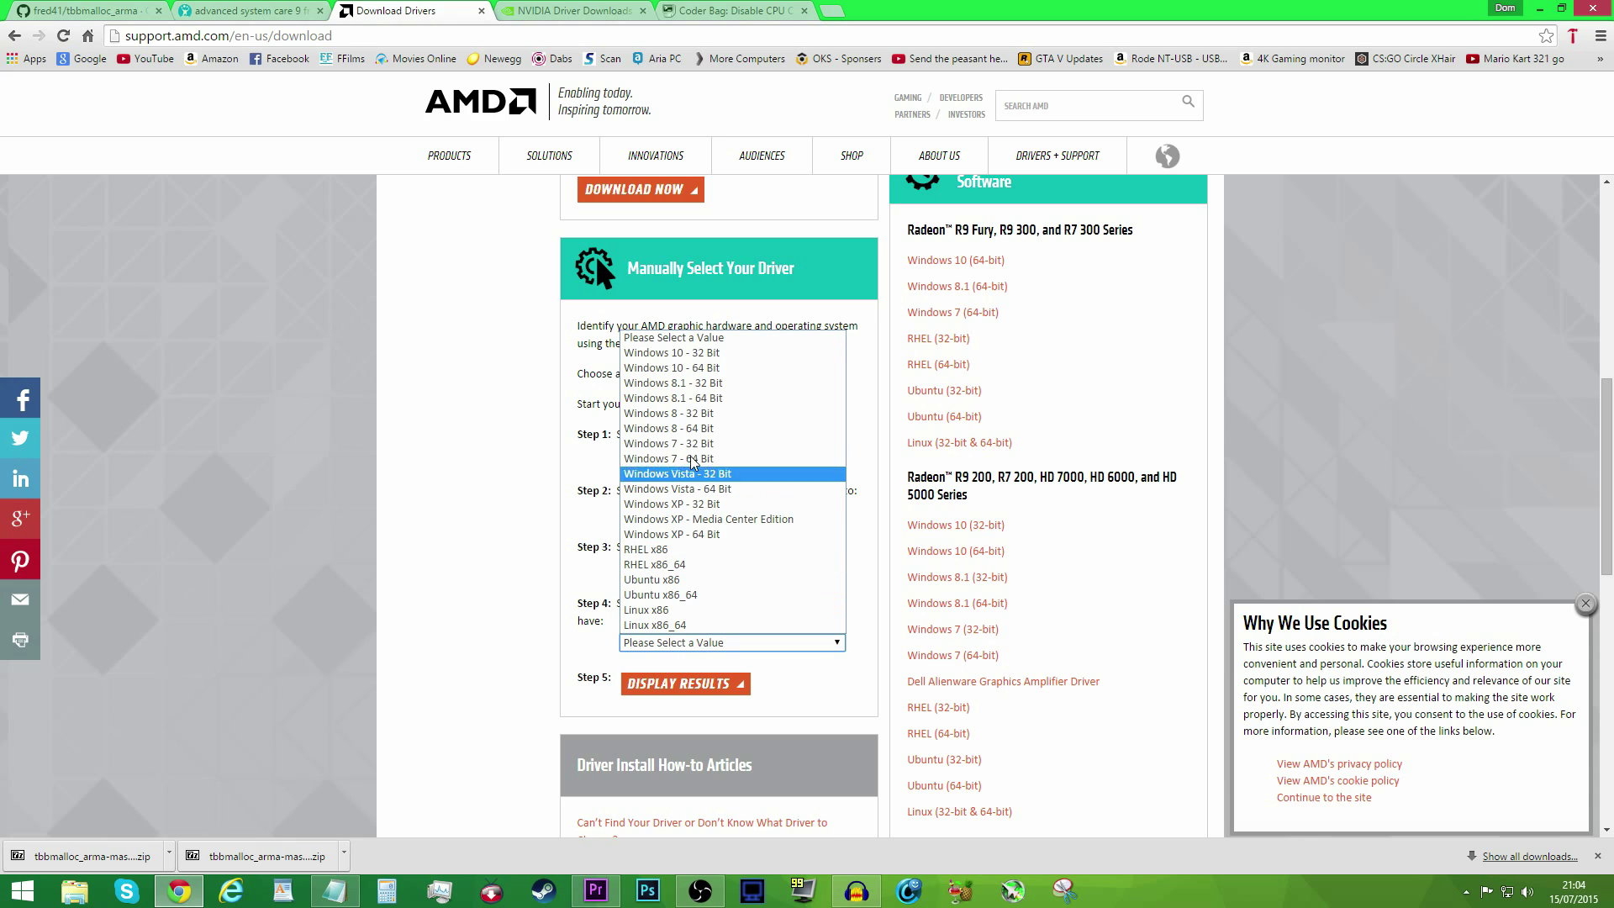
left_click(725, 398)
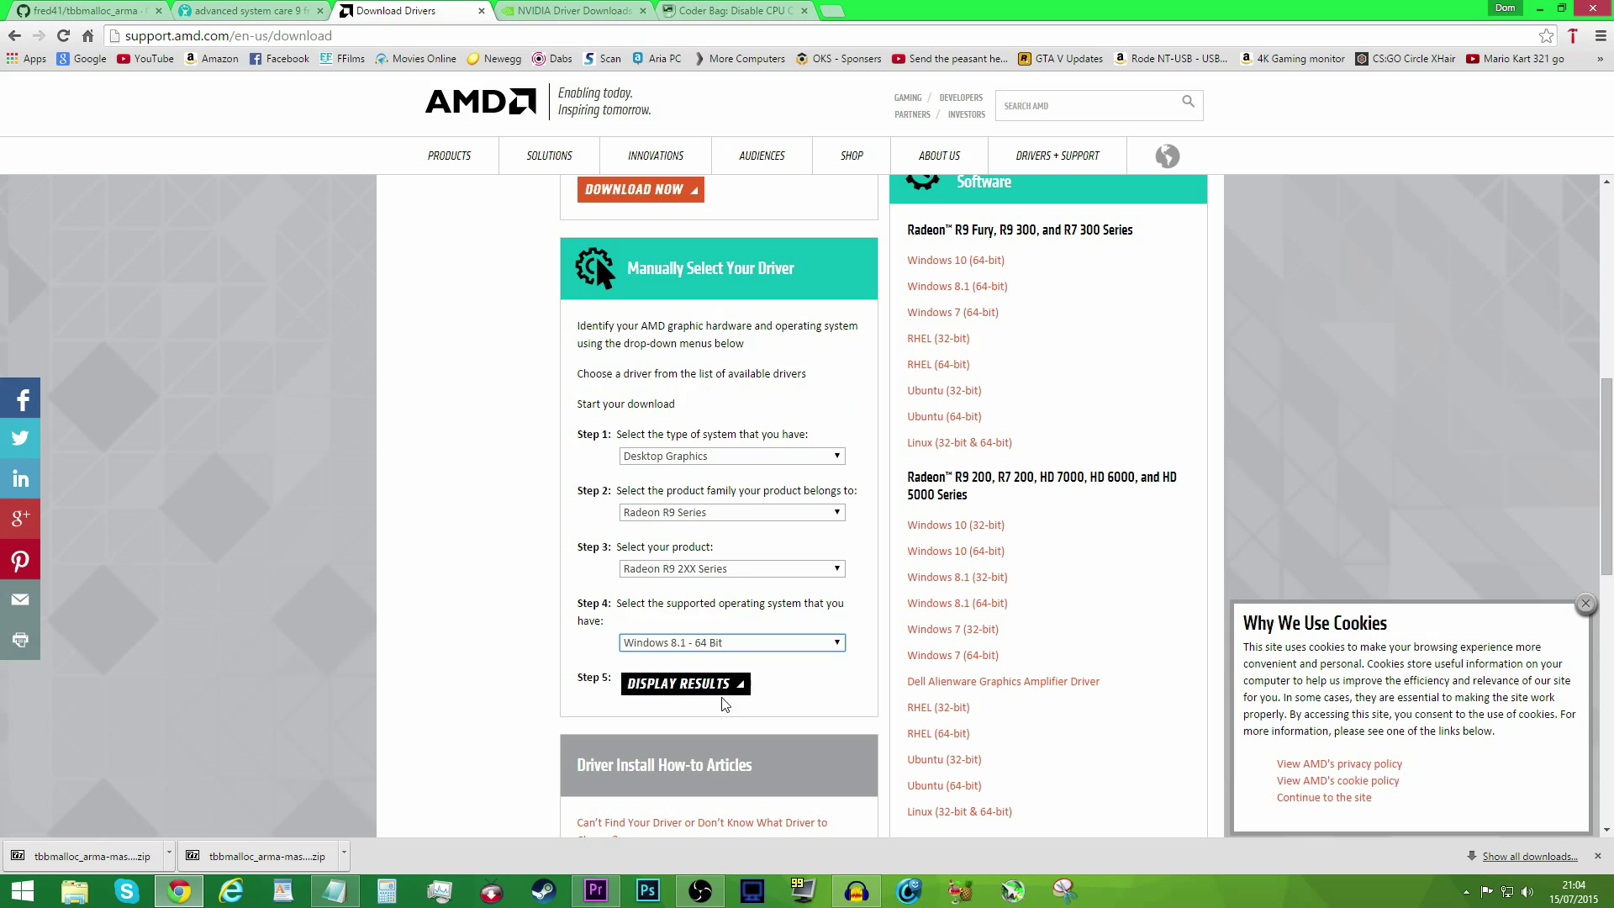
left_click(719, 689)
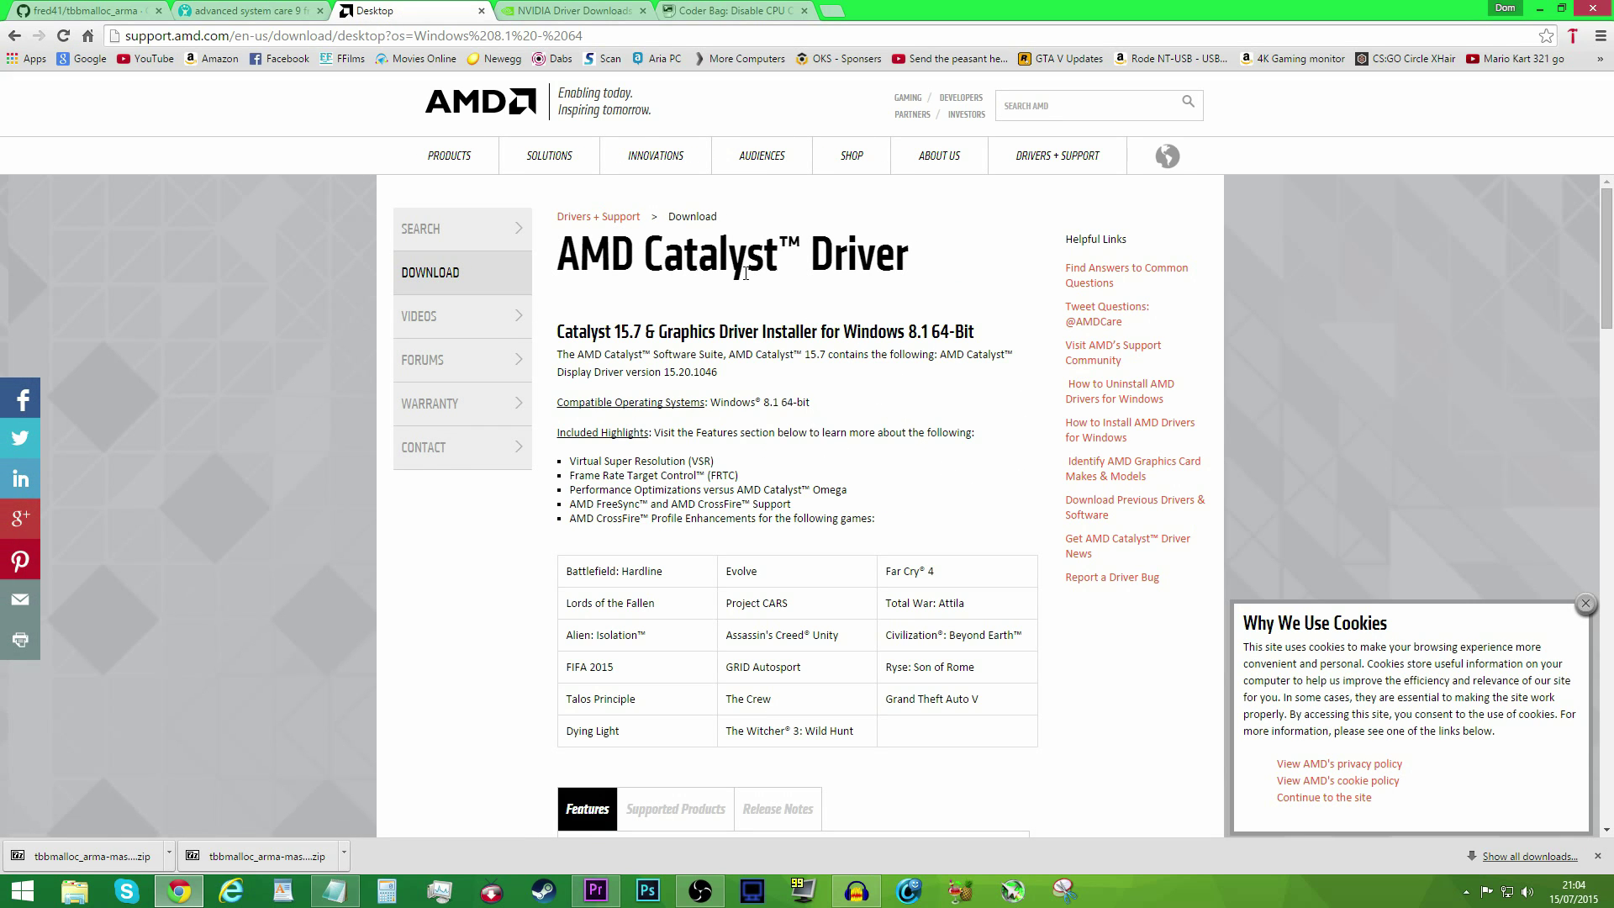
Step: Examine the AMD Catalyst driver page for the version and the Catalyst Software Suite download link
left_click_drag(555, 330, 639, 325)
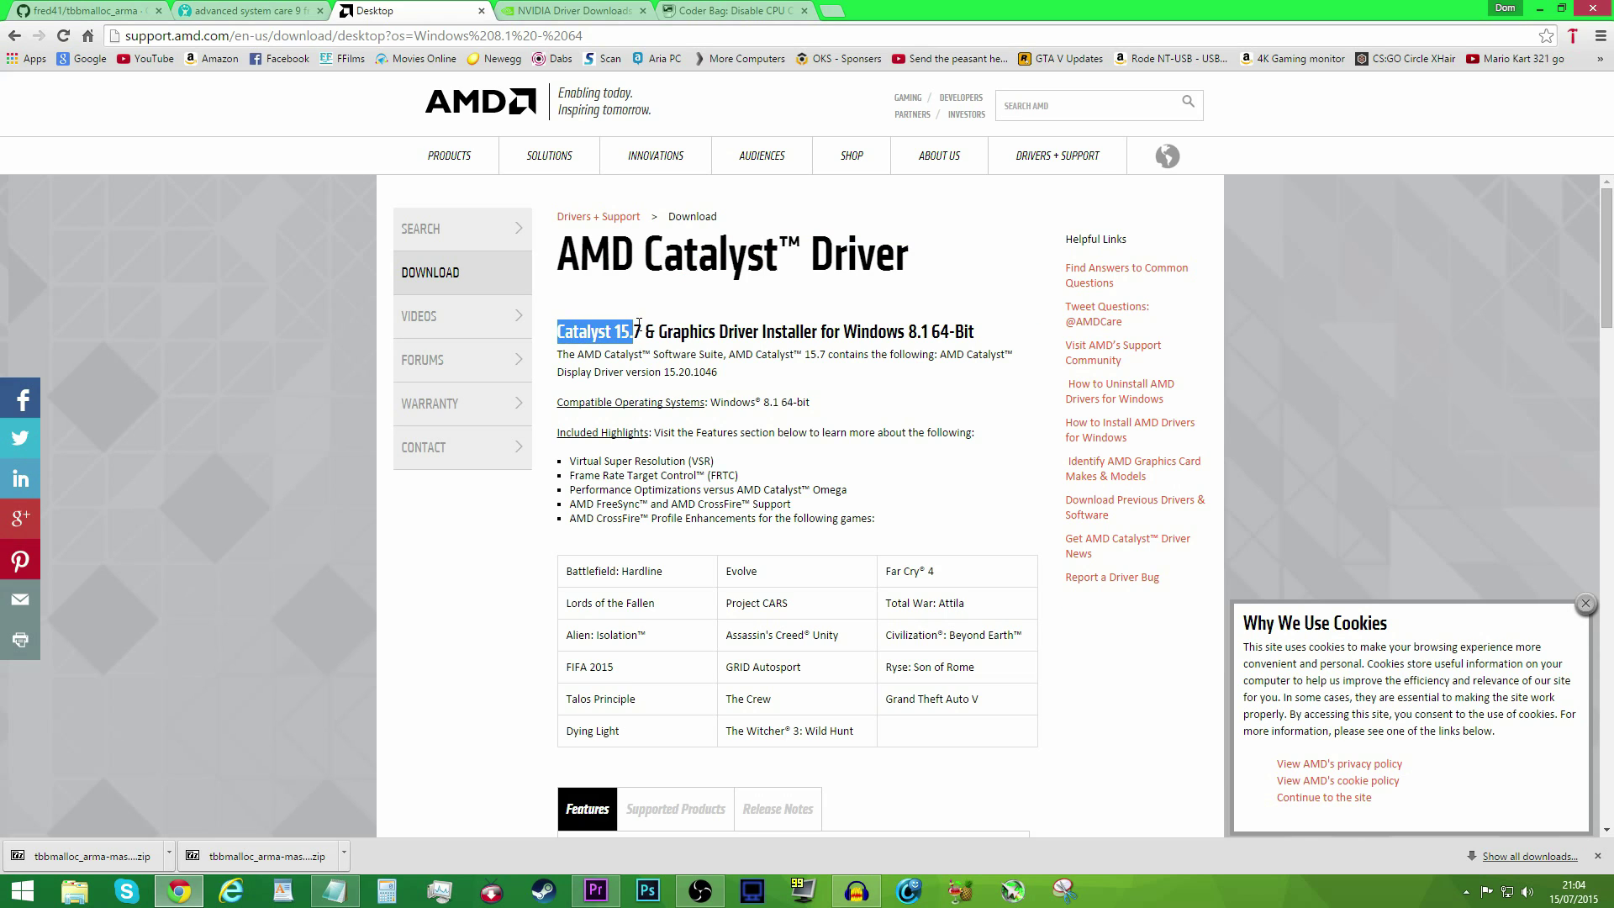
left_click(823, 319)
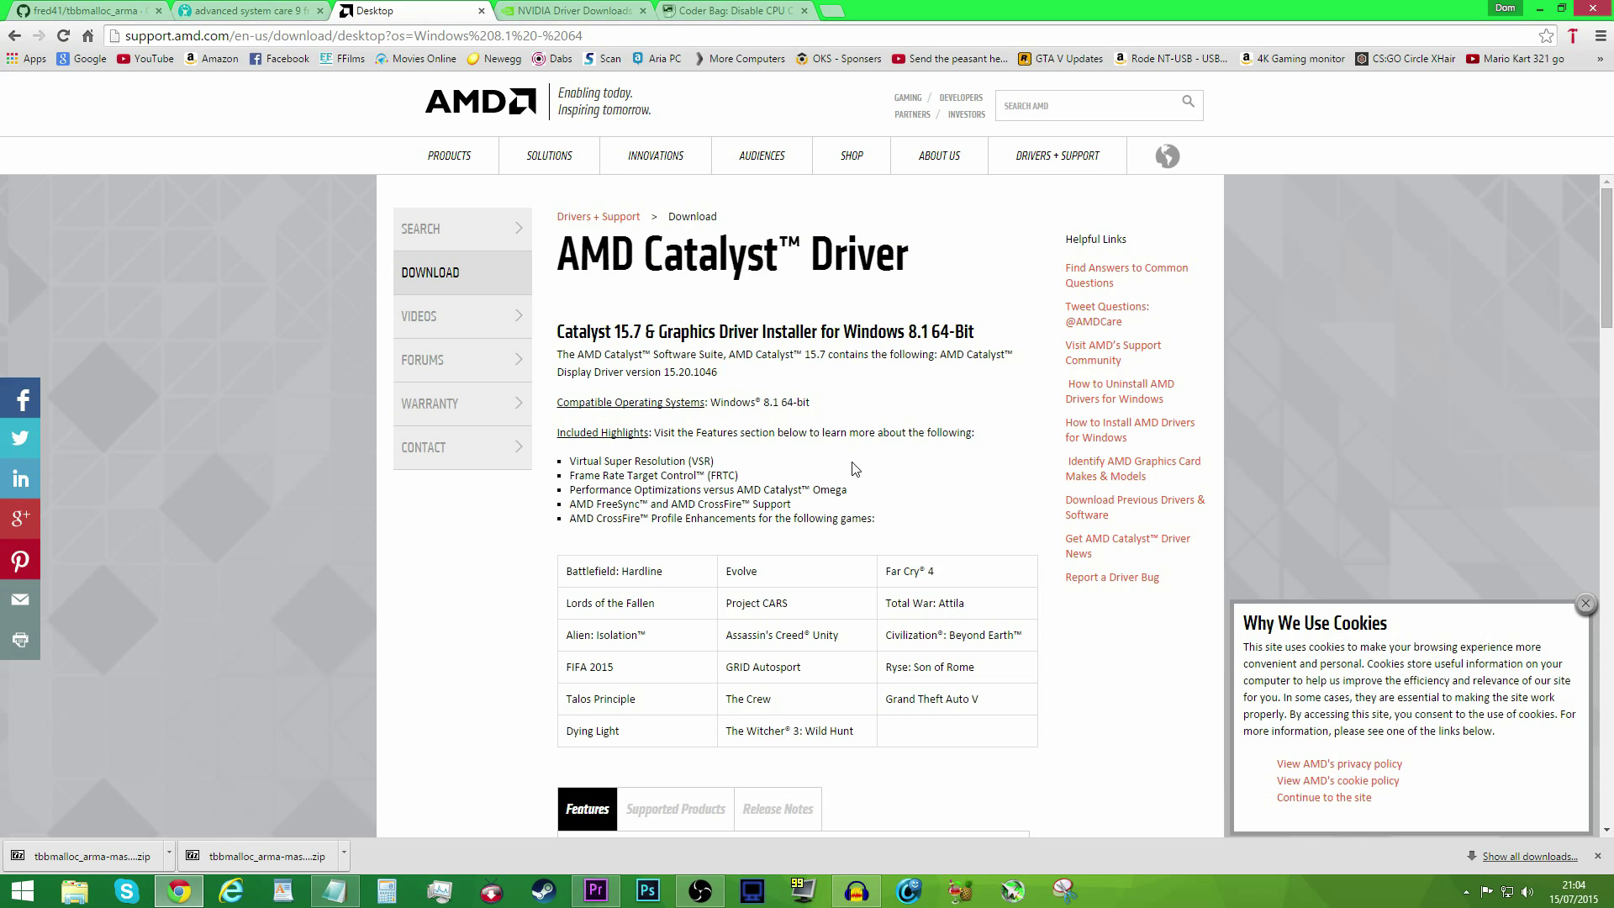
scroll(849, 455, "down", 4)
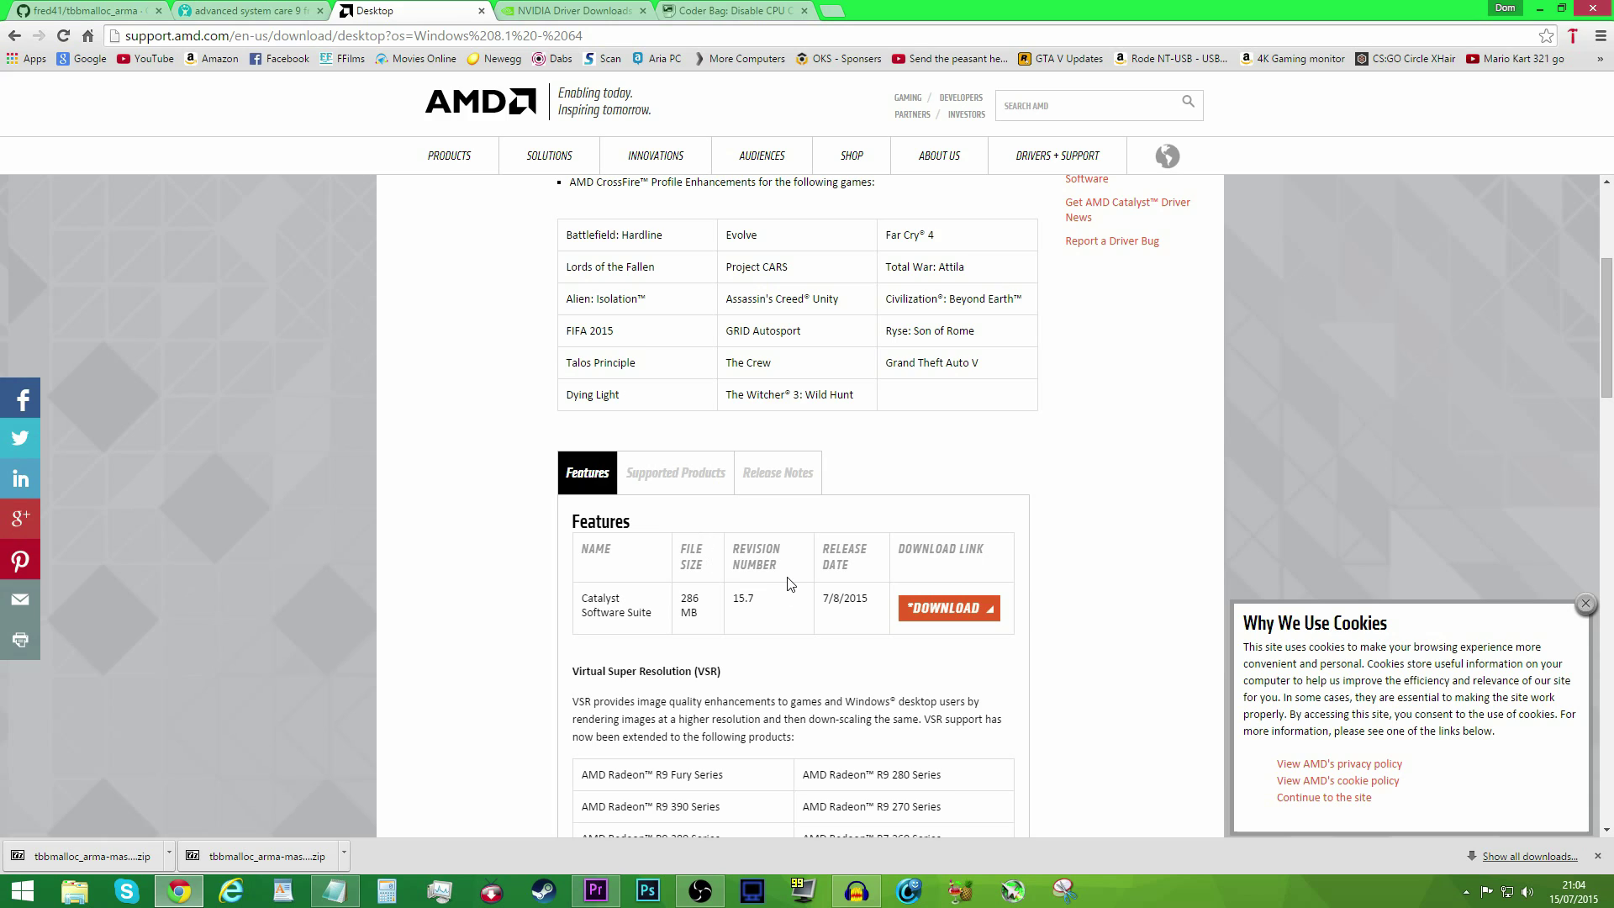
scroll(815, 583, "down", 2)
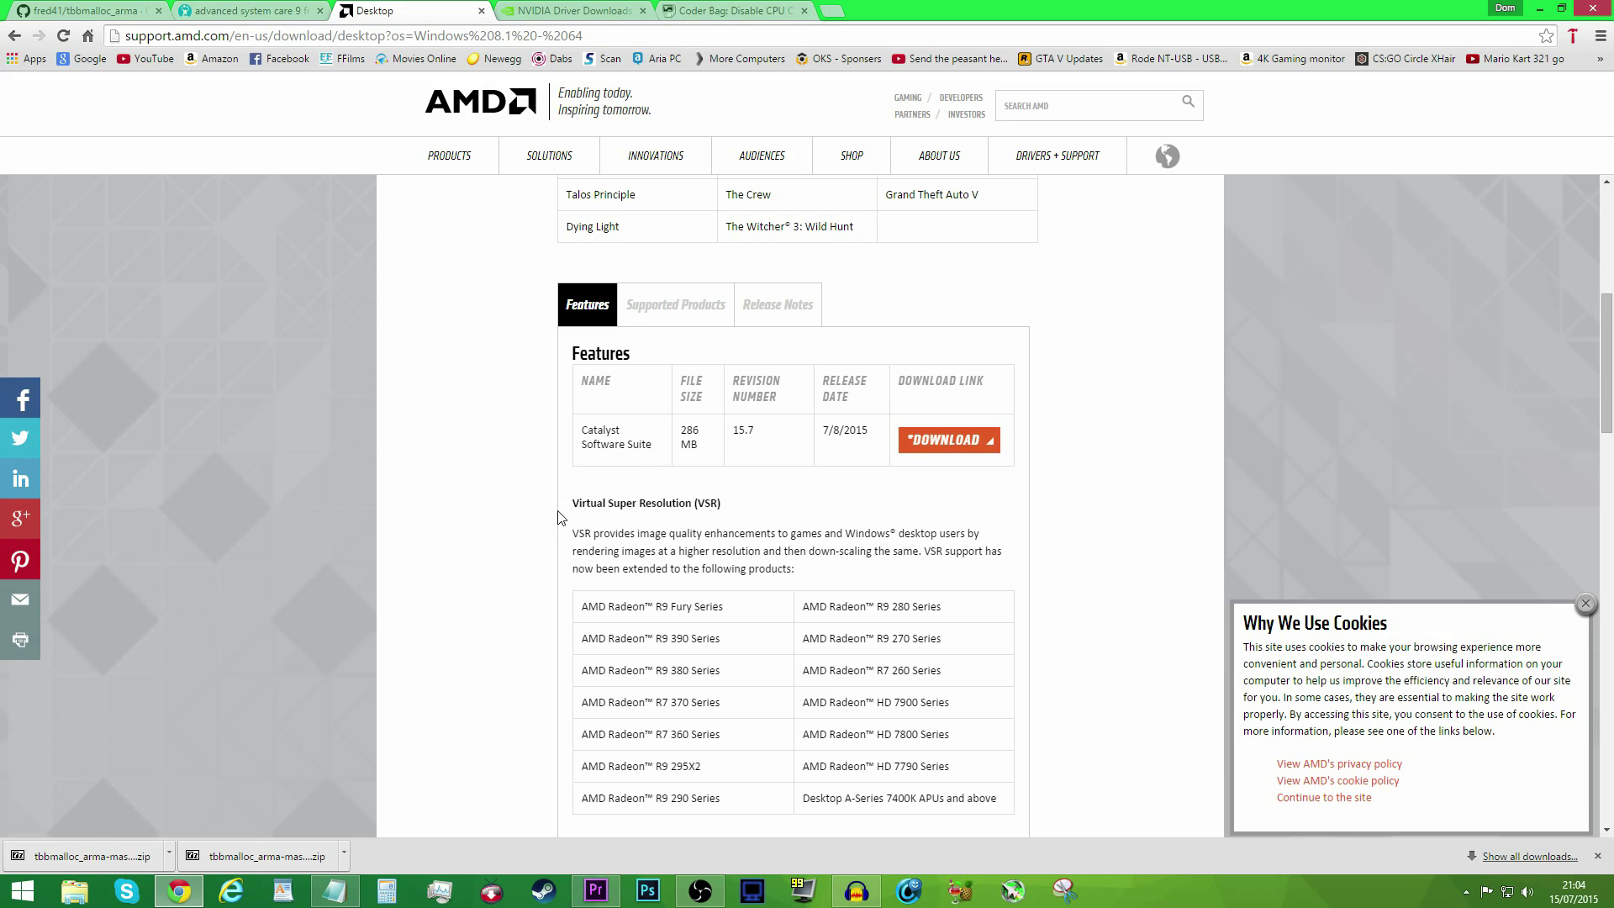
Step: Examine the AMD Catalyst driver page's features, including Virtual Super Resolution modes, Frame Rate Target Control and the supported Radeon series
left_click_drag(575, 502, 742, 516)
left_click(740, 520)
scroll(963, 559, "up", 6)
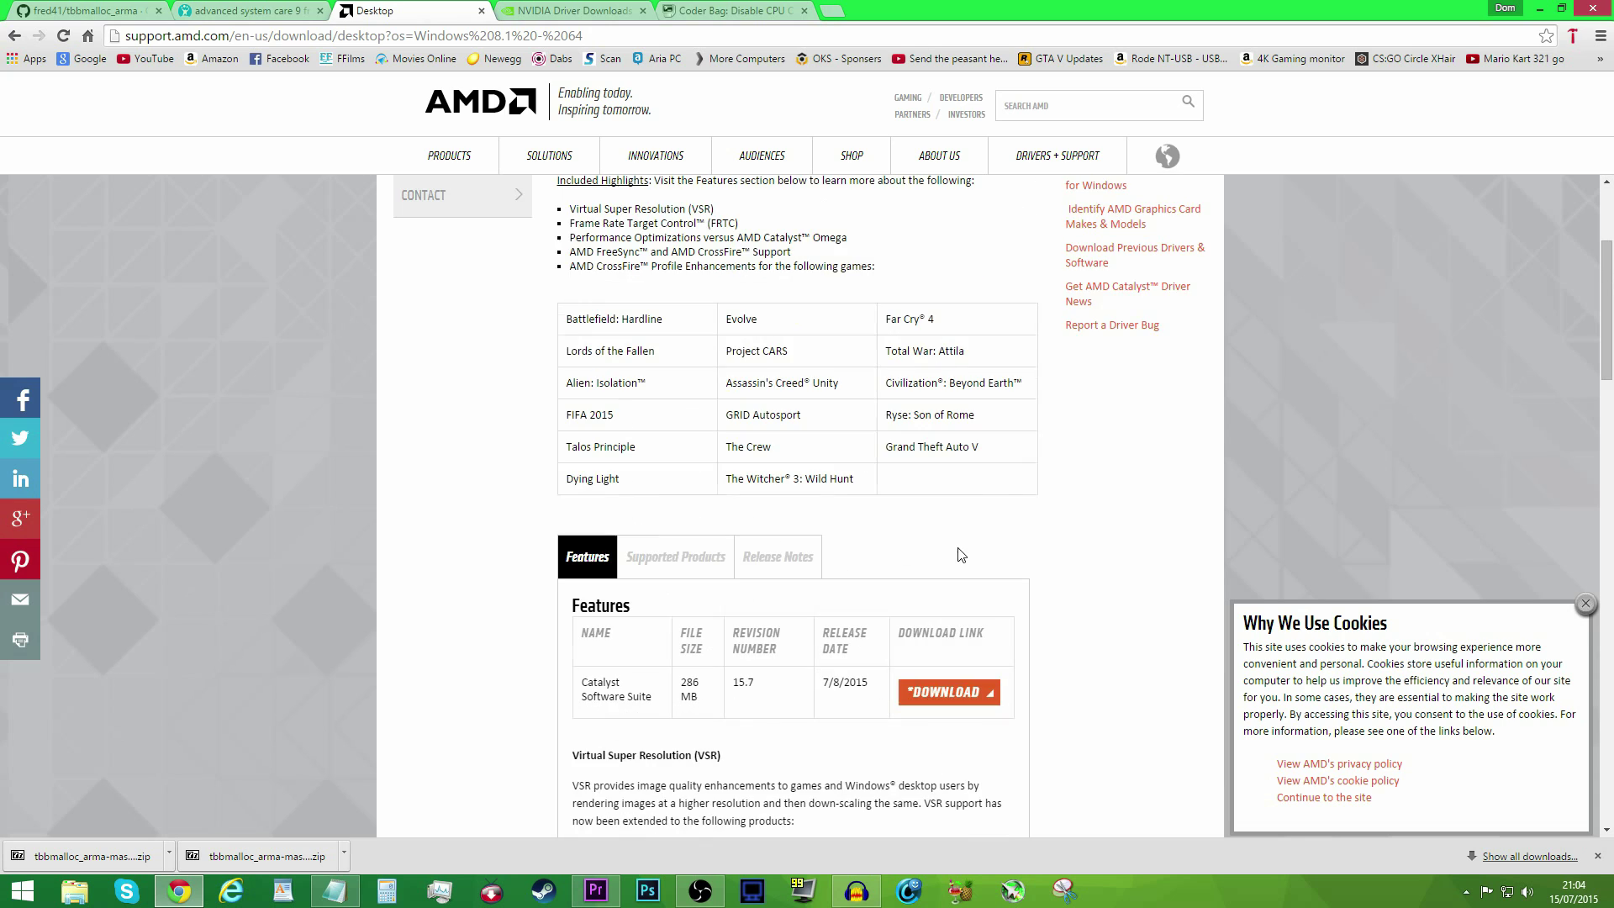
scroll(962, 569, "down", 14)
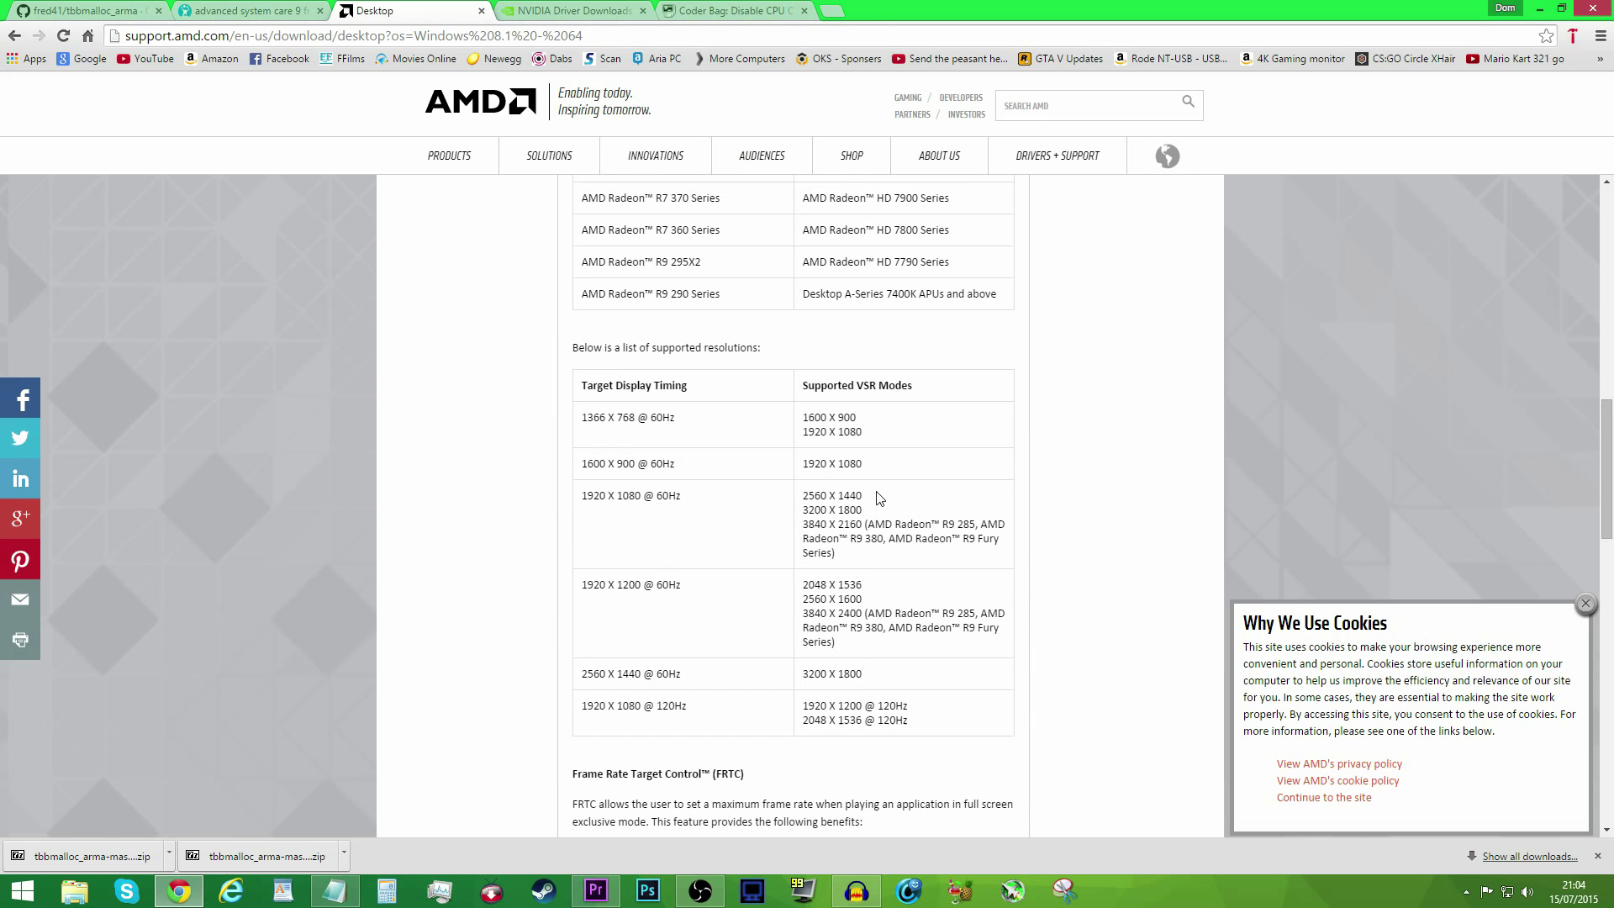
scroll(773, 694, "up", 15)
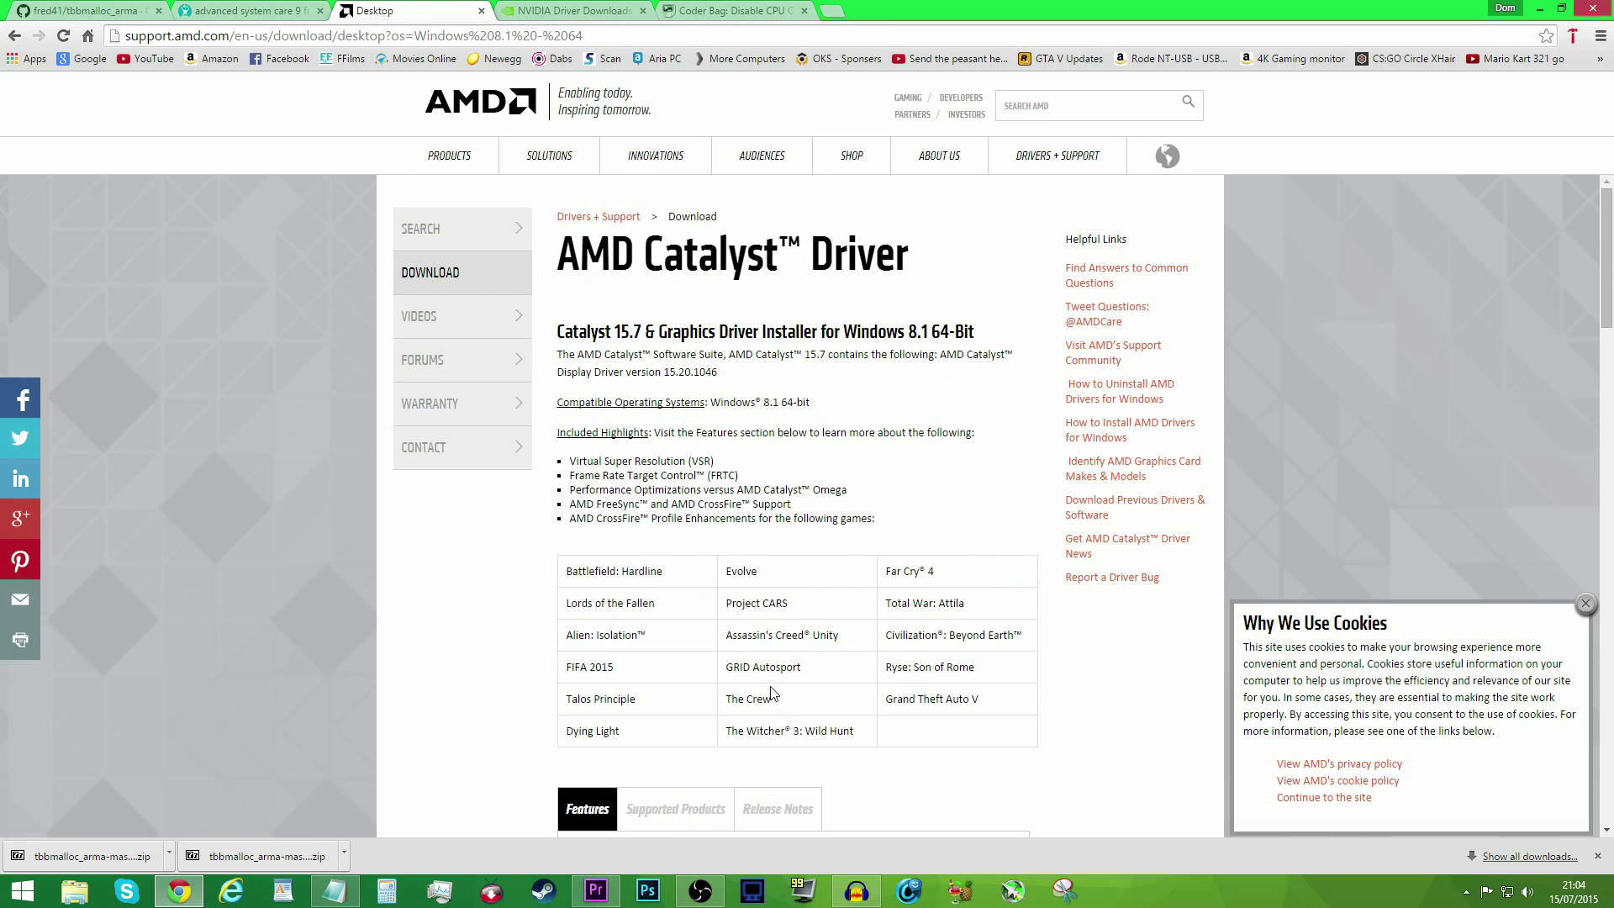
scroll(773, 693, "down", 20)
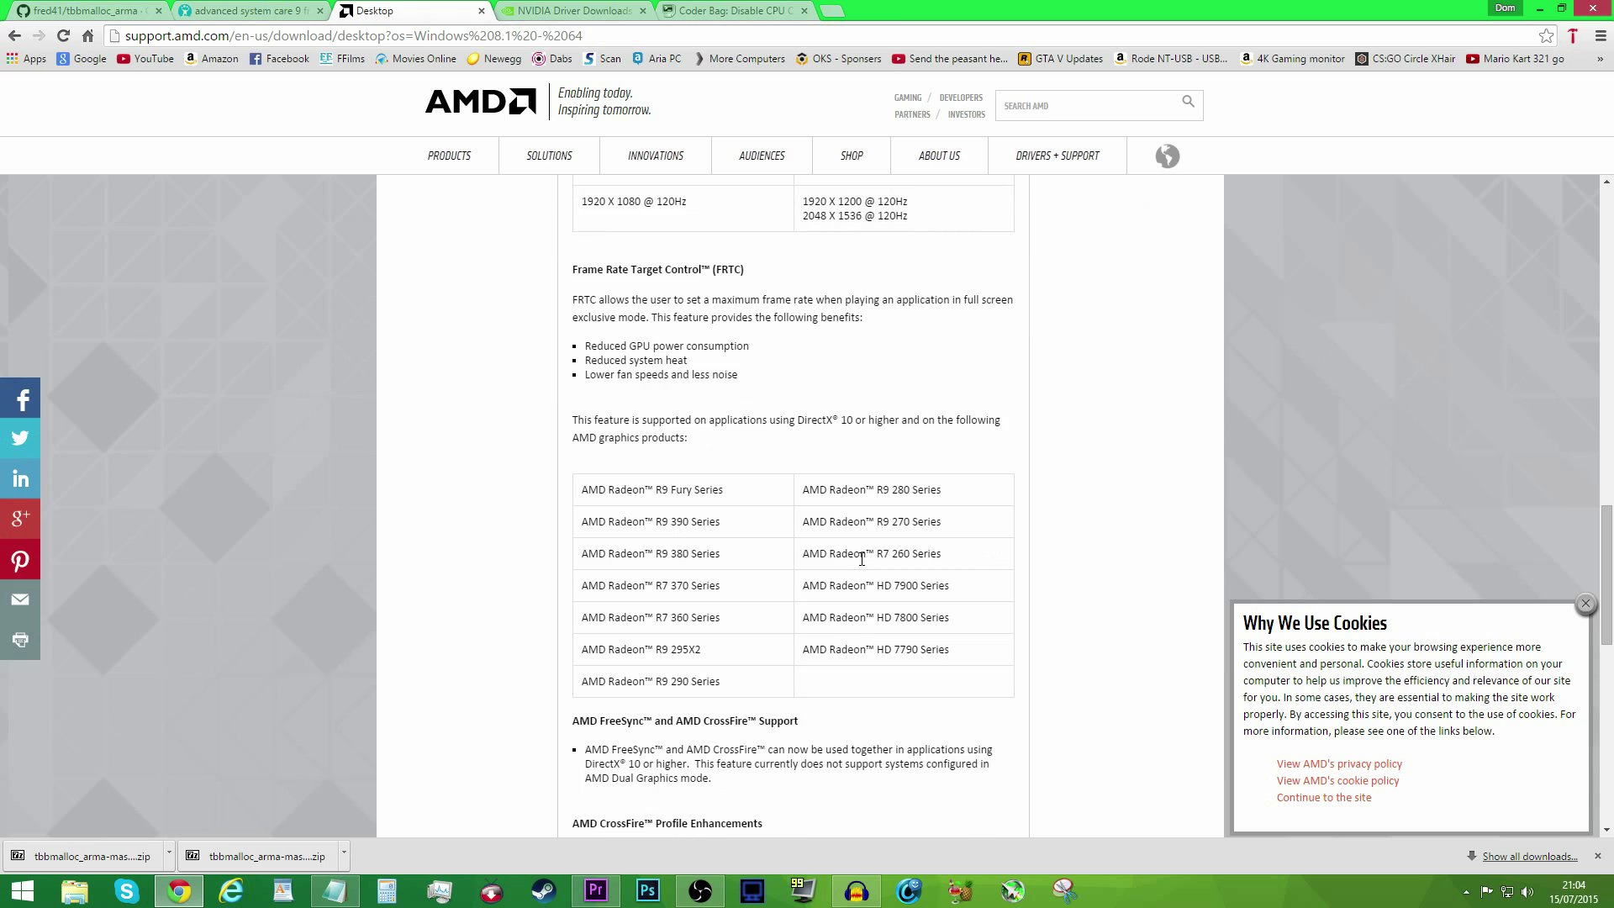
scroll(861, 559, "down", 8)
scroll(862, 563, "up", 10)
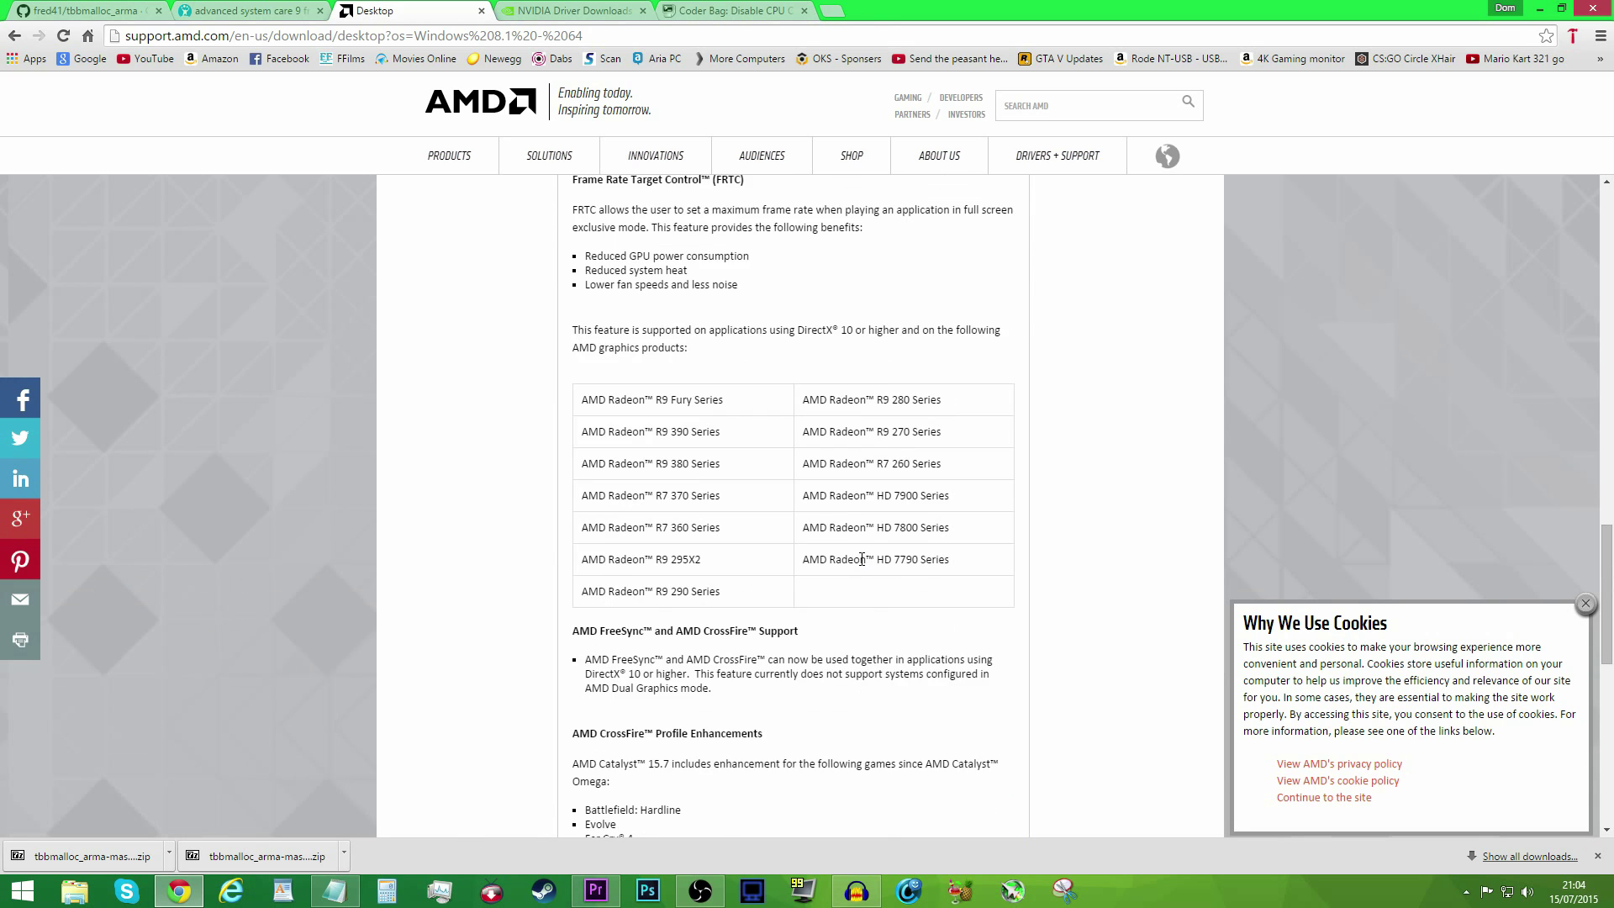
scroll(862, 563, "up", 8)
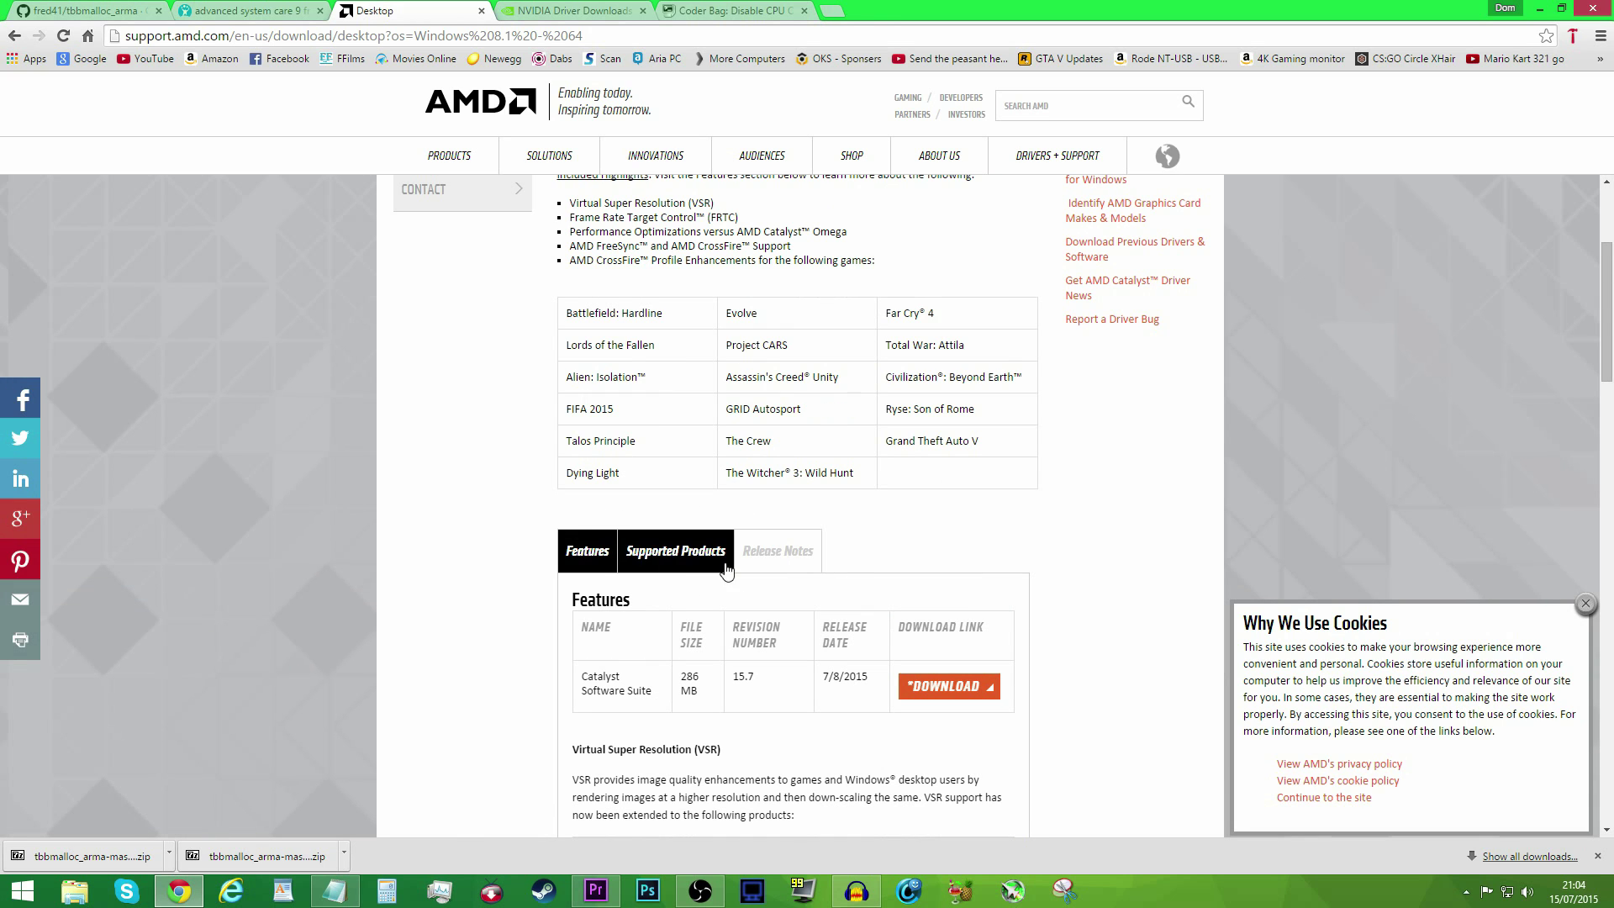
scroll(906, 685, "up", 3)
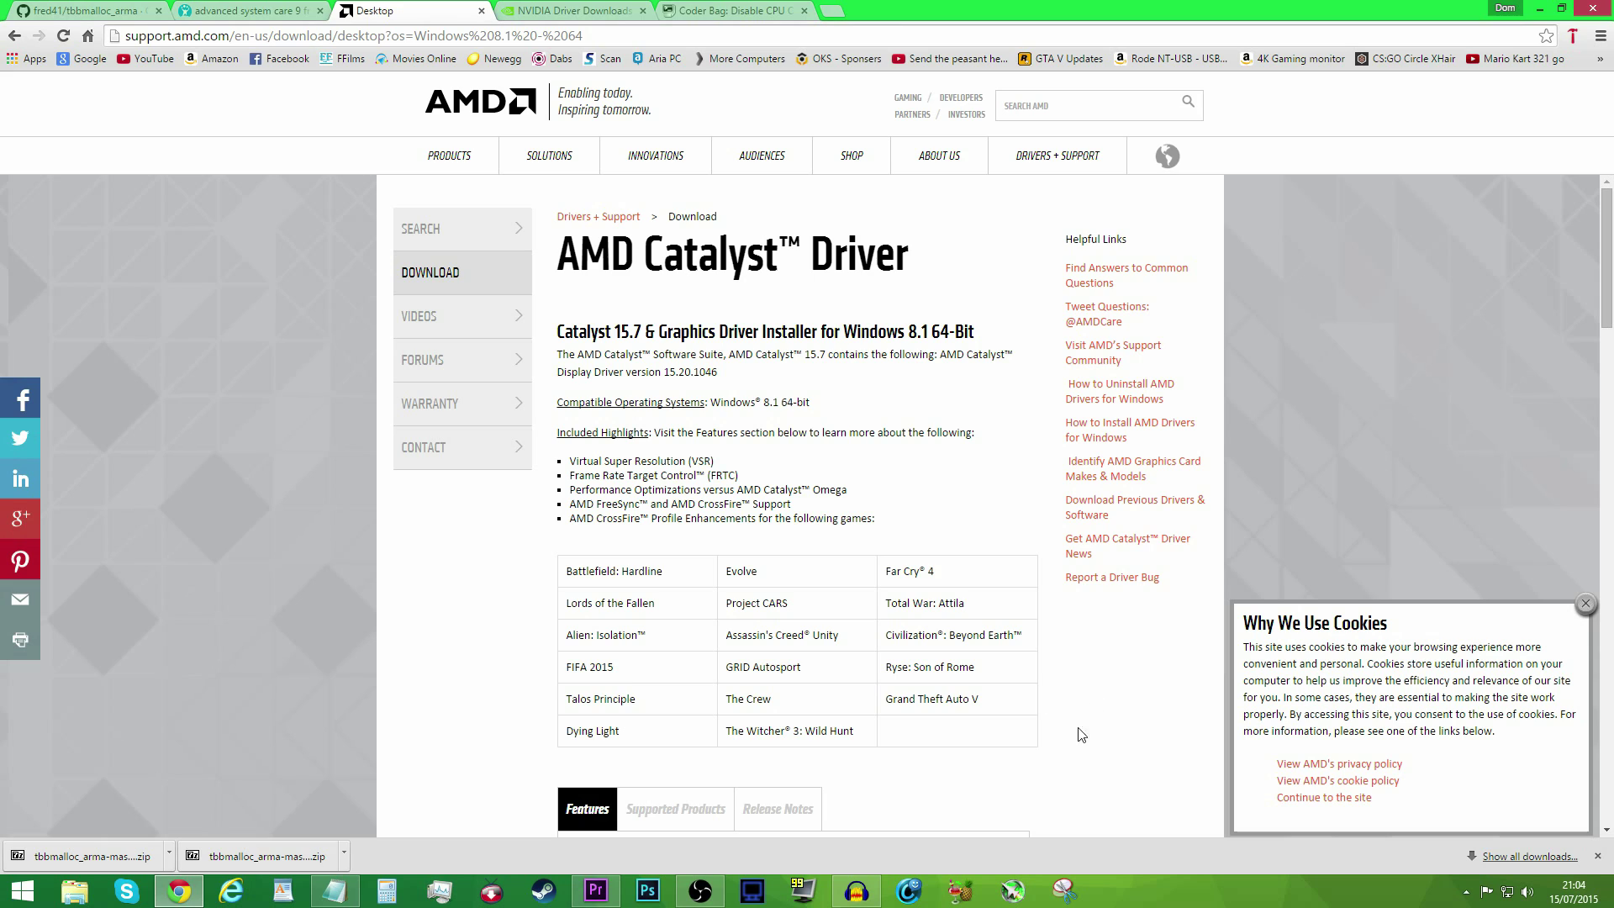
Step: Search NVIDIA's driver downloads for the GeForce 900 Series GTX TITAN X on Windows 8.1 64-bit
left_click(589, 10)
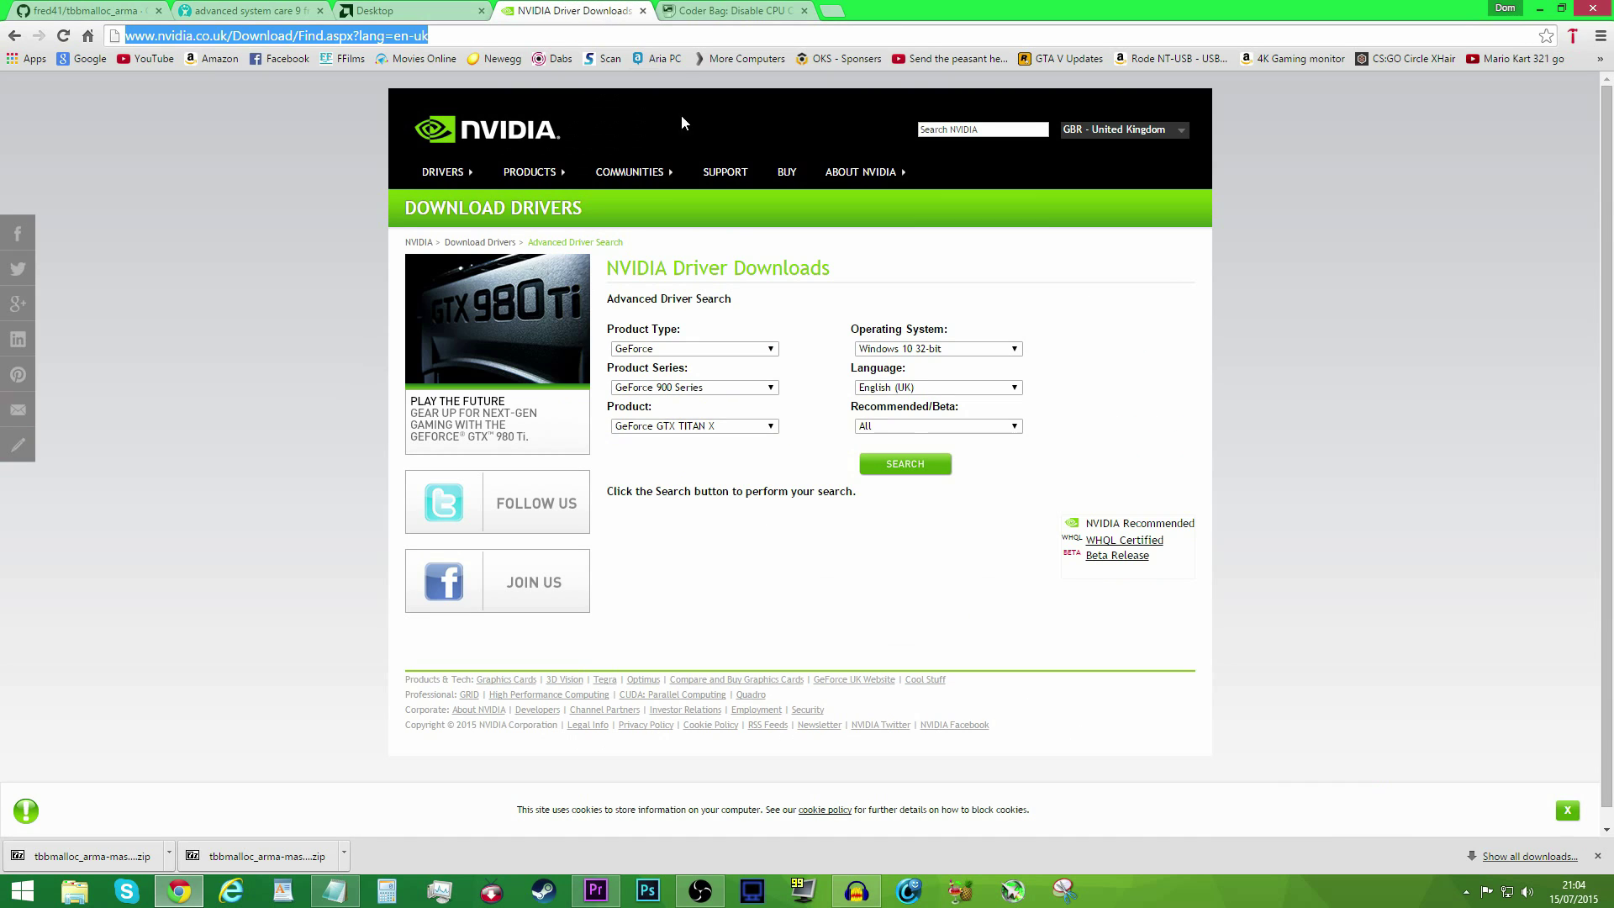
left_click(732, 344)
left_click(723, 386)
left_click(723, 387)
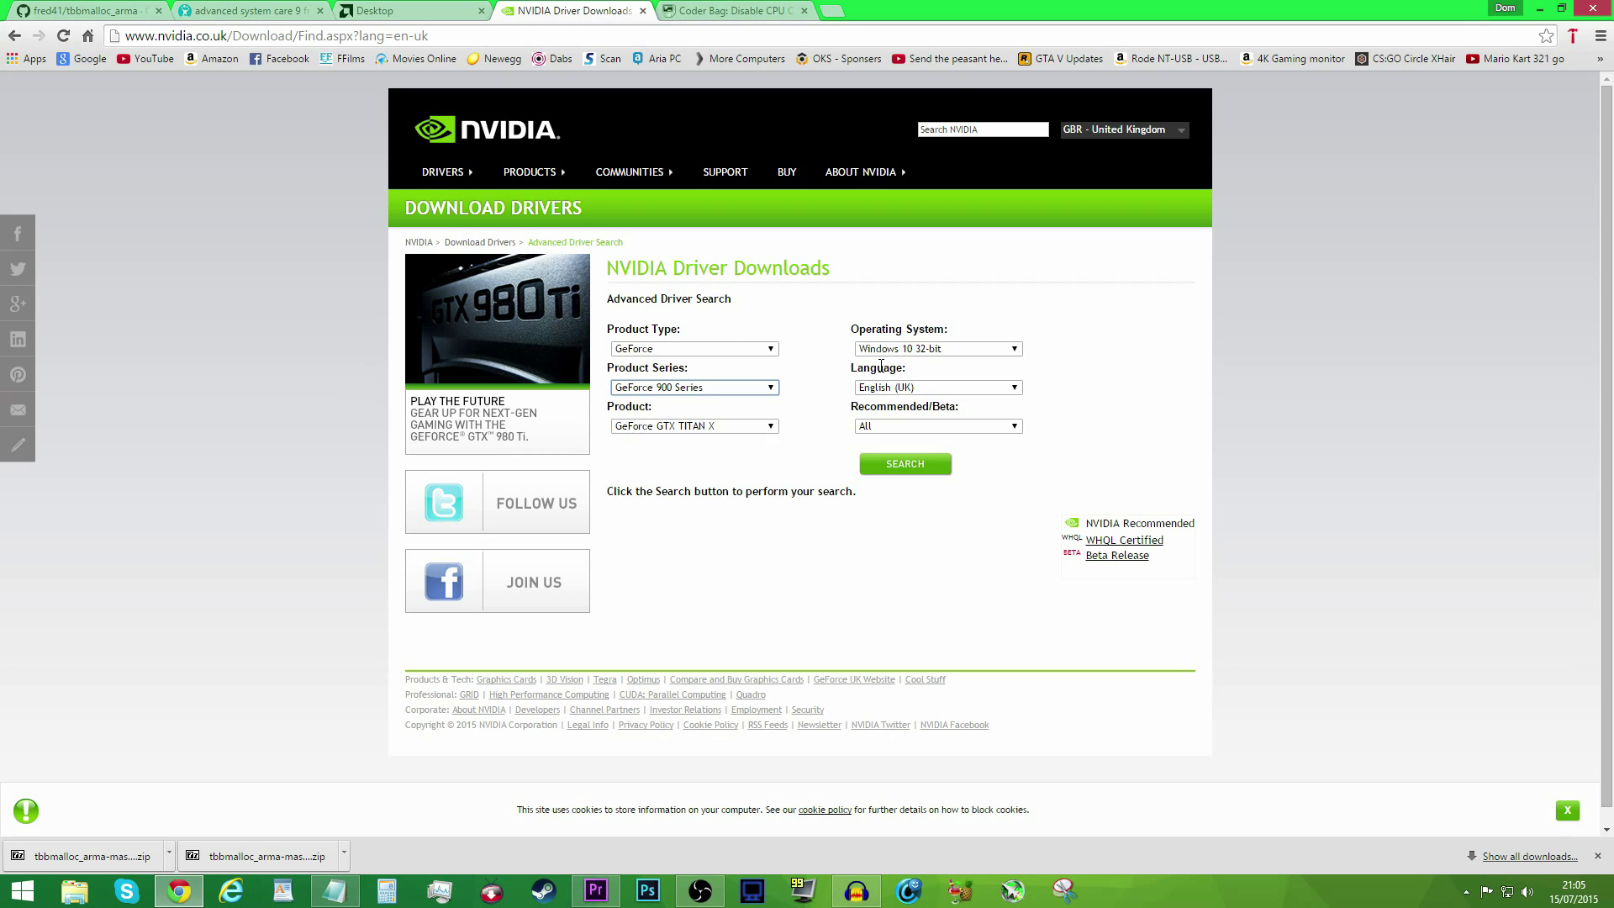
left_click(933, 348)
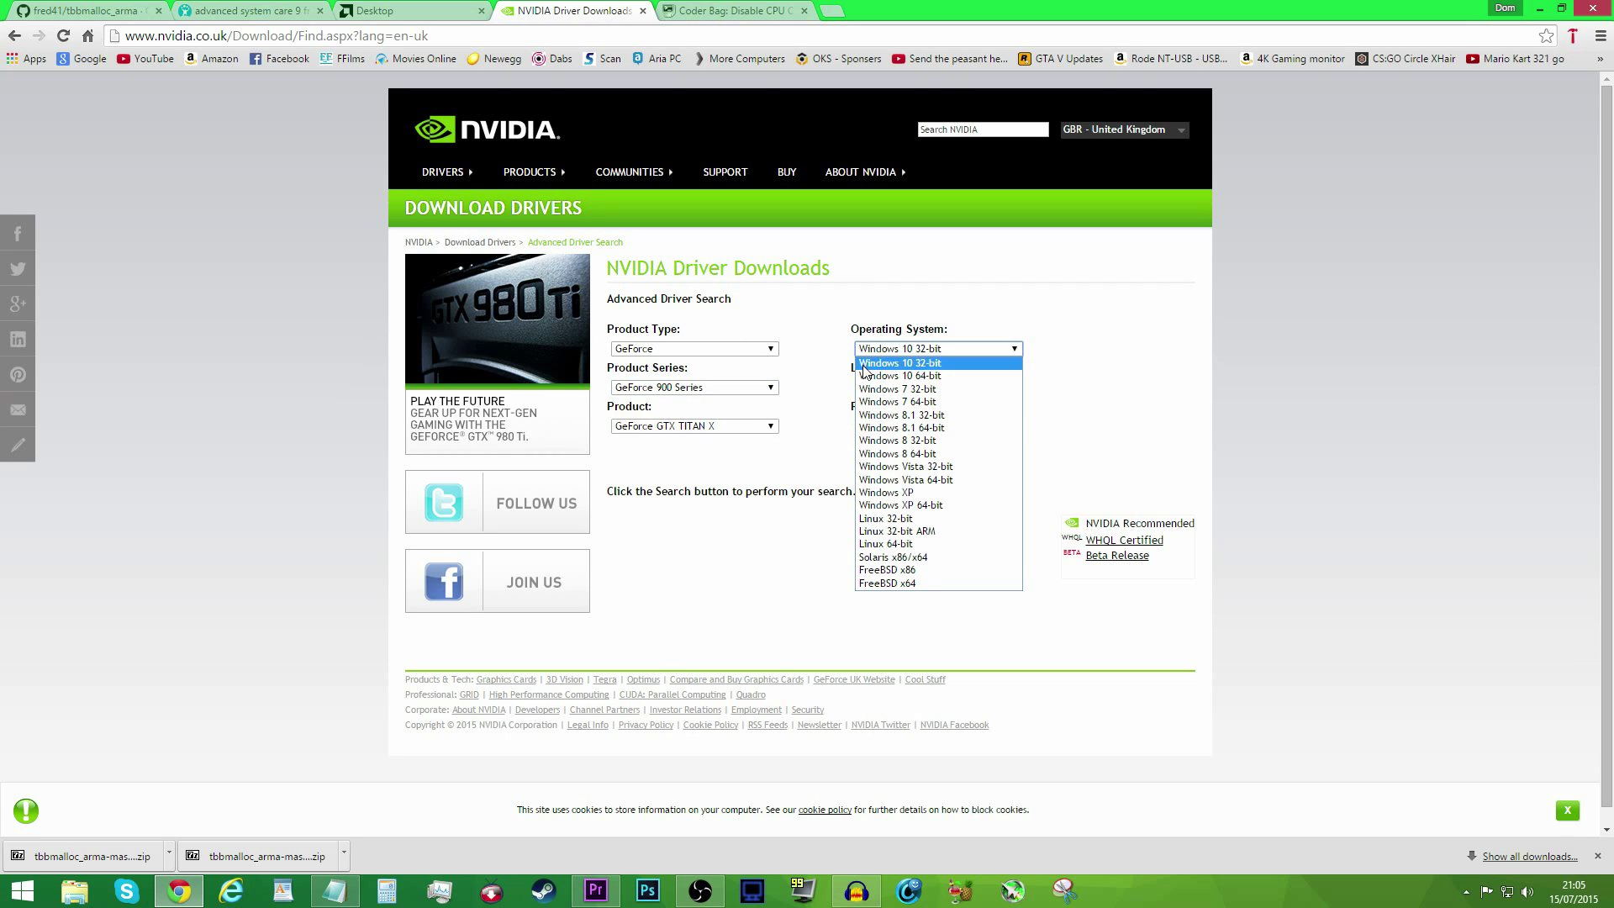
left_click(924, 428)
left_click(905, 464)
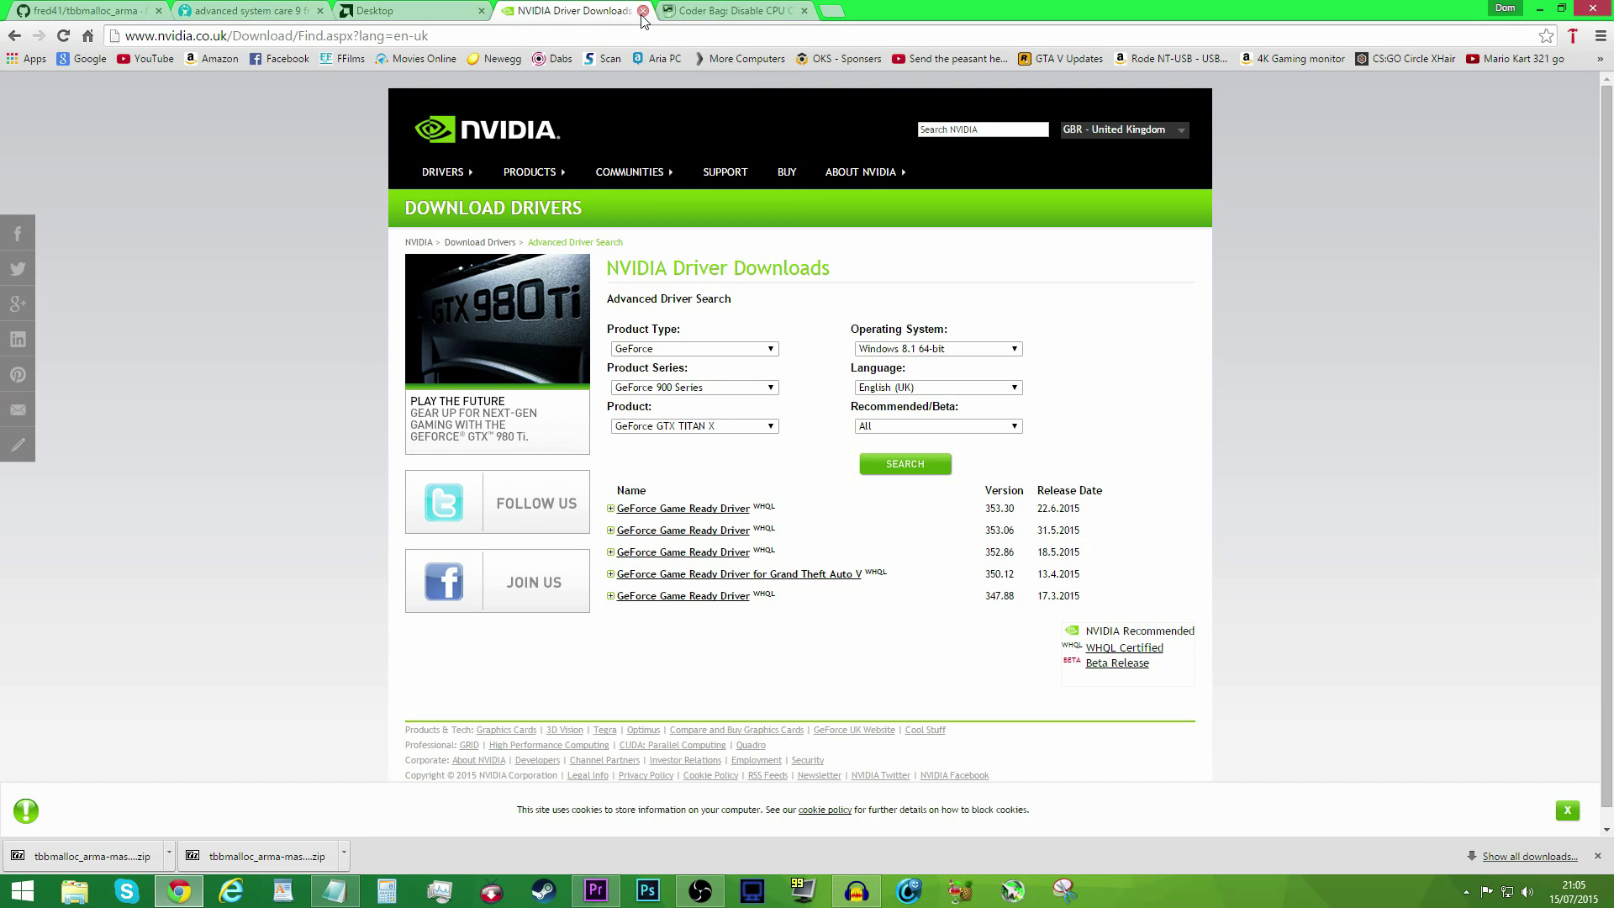
Step: View the Disable CPU Core Parking Utility page on Coder Bag, highlighting its title, and minimize the browser
left_click(698, 9)
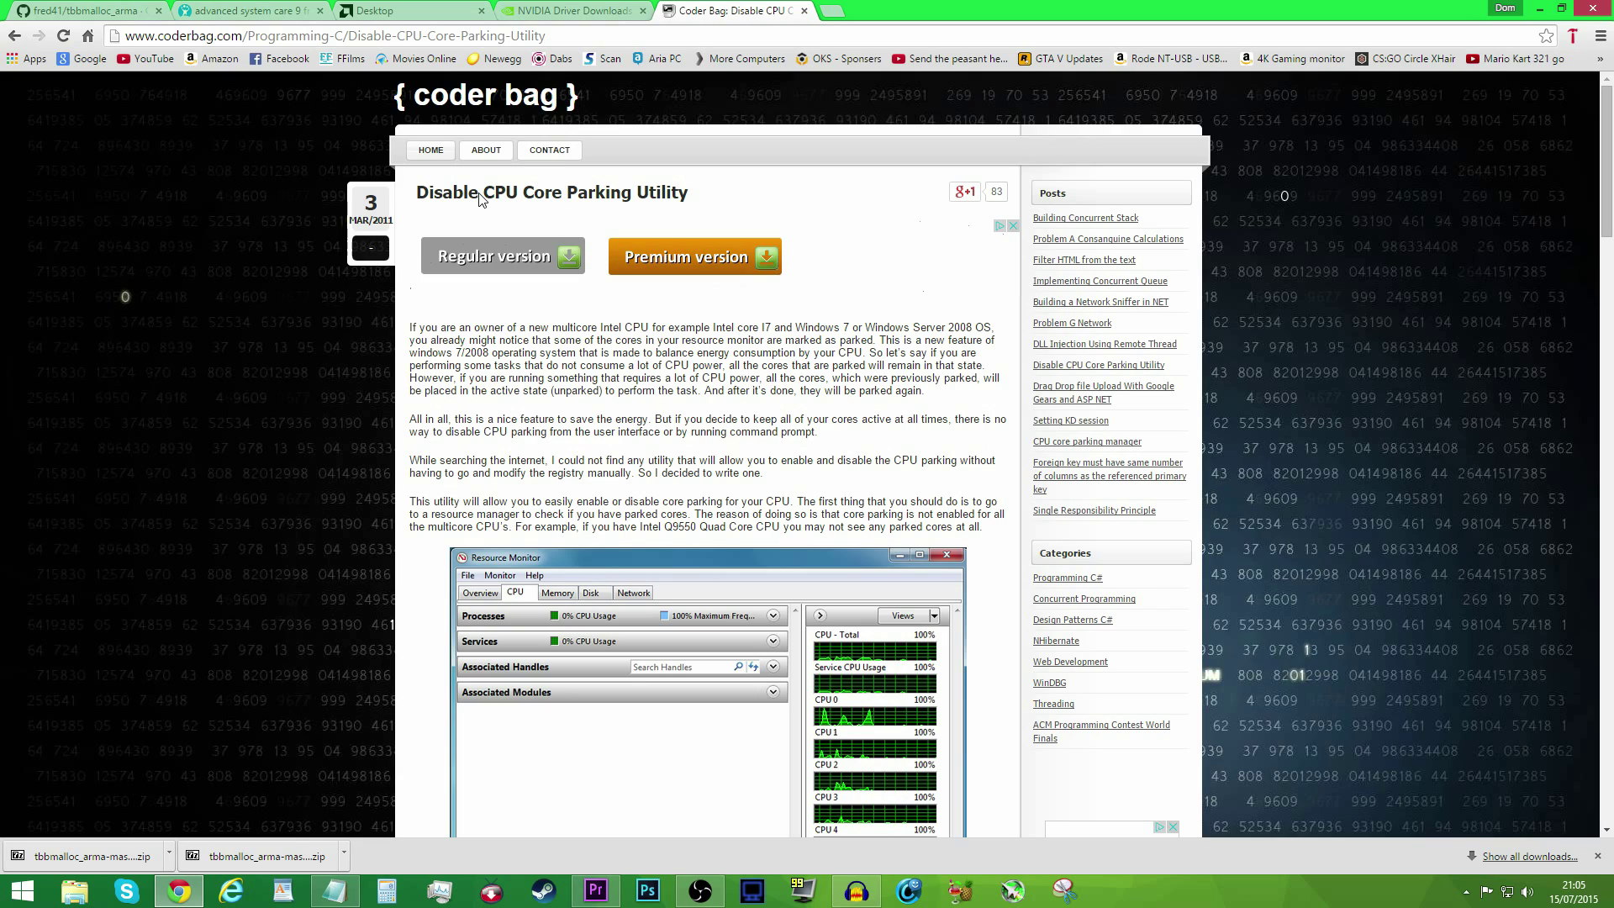
left_click_drag(419, 198, 710, 198)
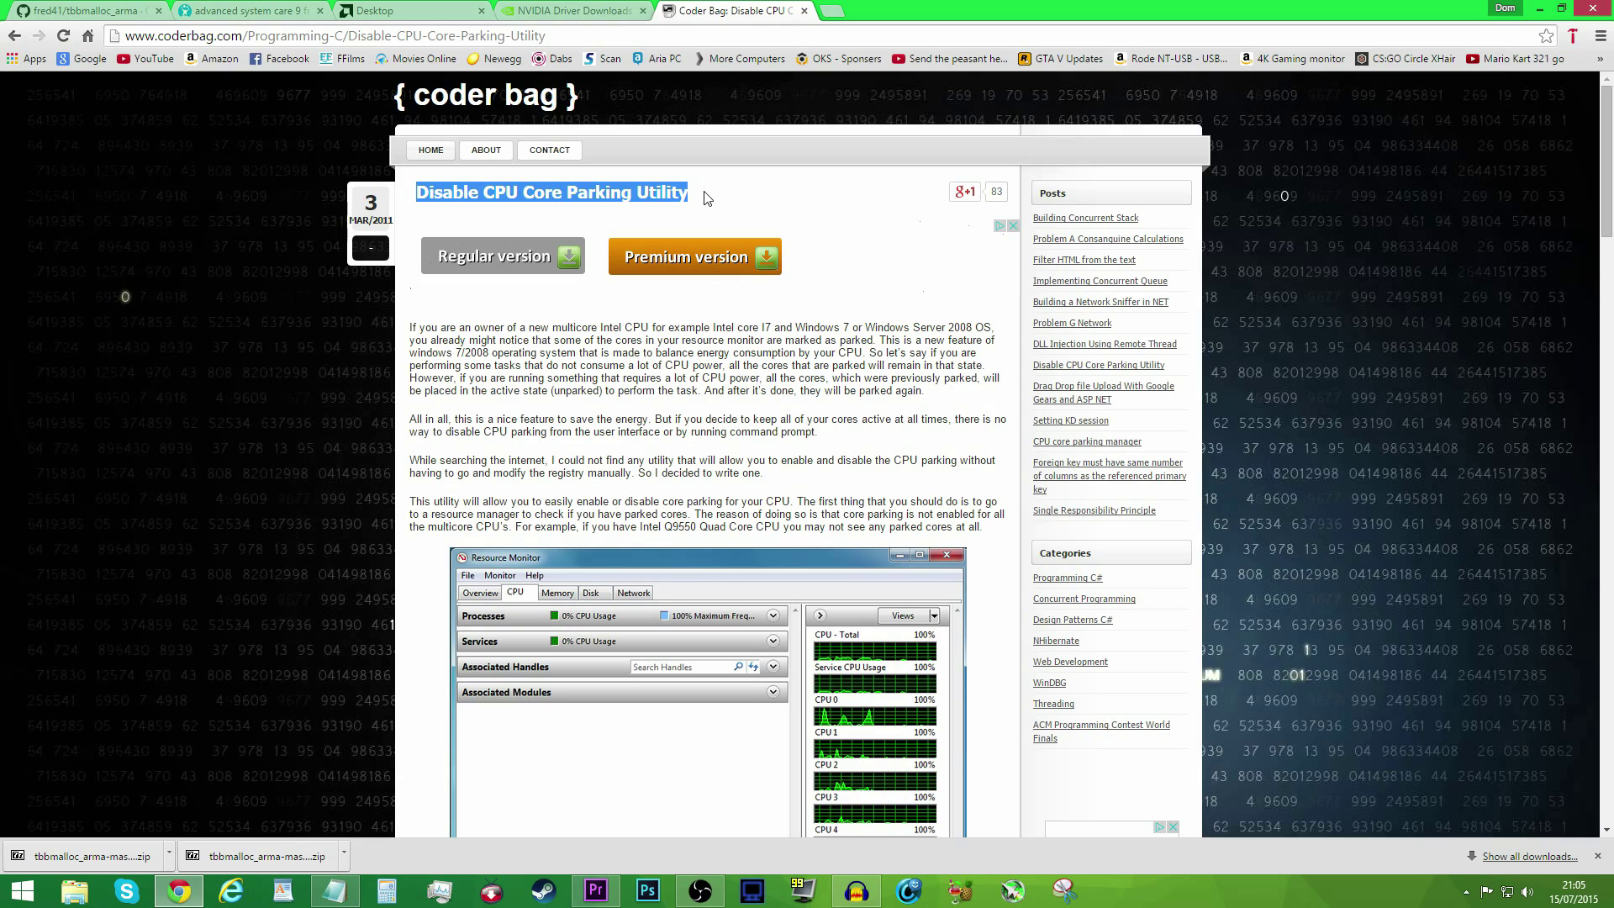
left_click(703, 195)
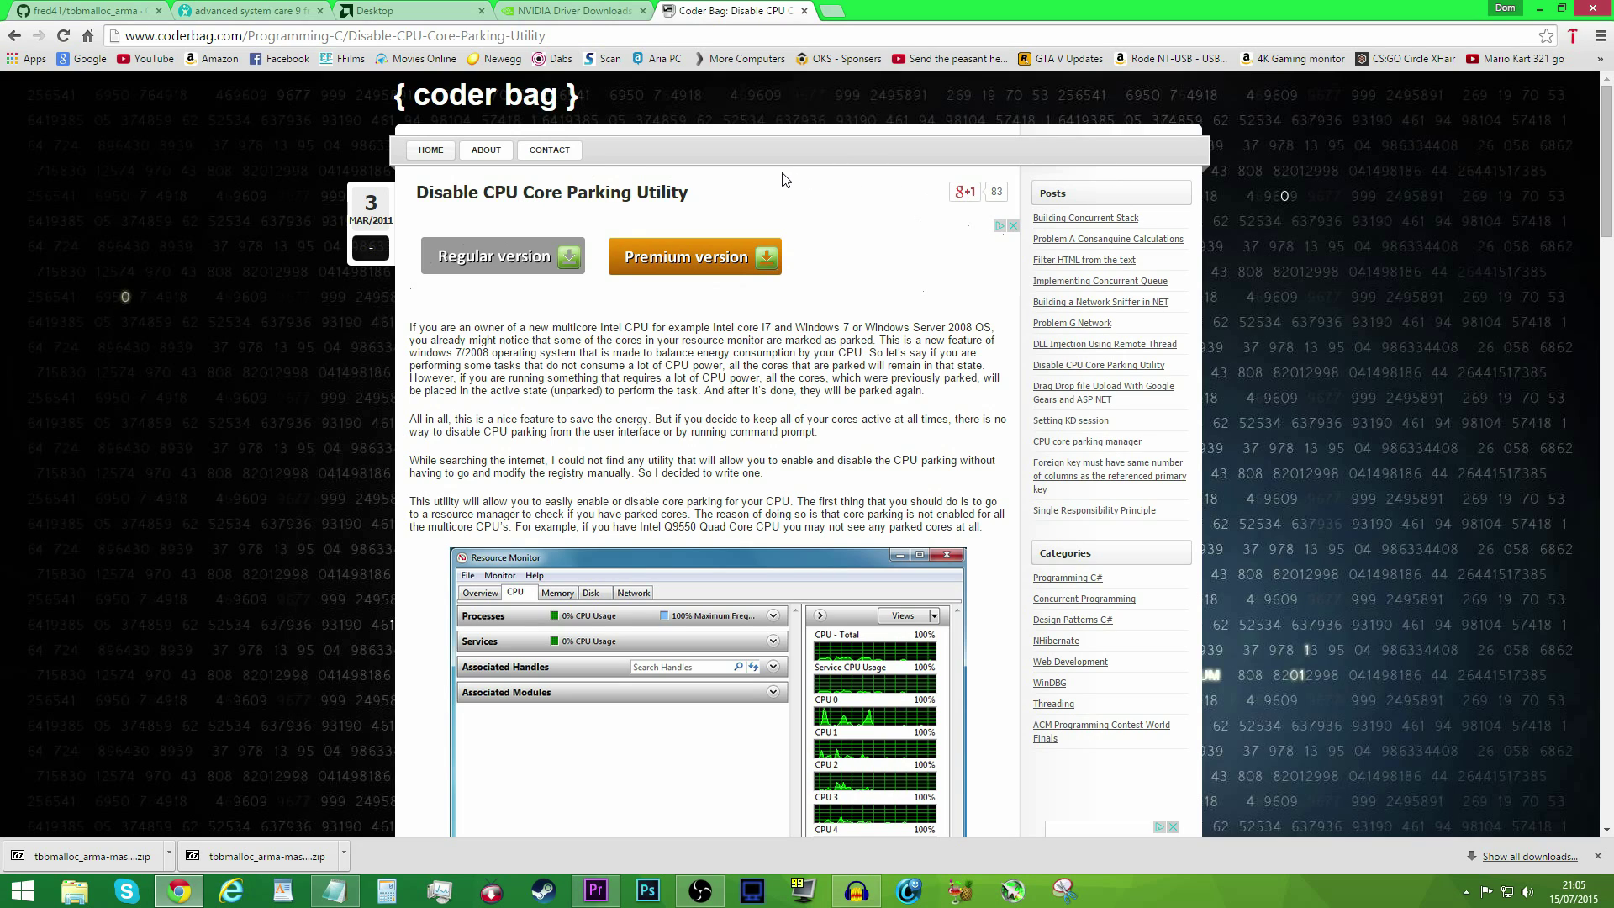
scroll(821, 248, "down", 2)
scroll(821, 248, "up", 2)
left_click(1543, 8)
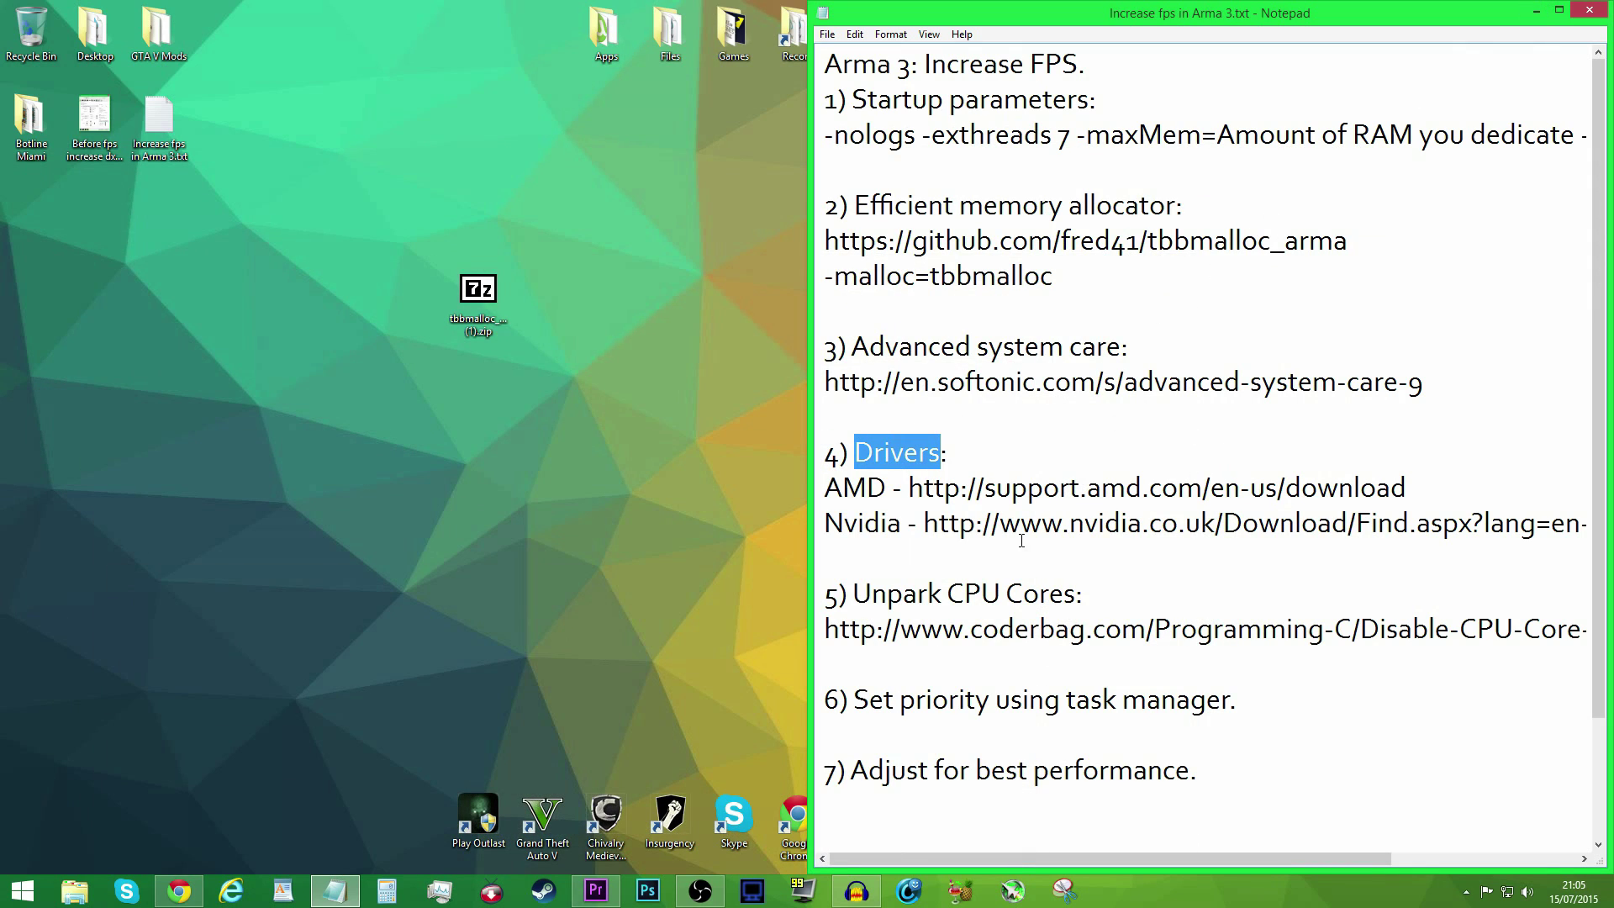
Step: Highlight the task manager priority entry in the notes and minimize the notes
left_click_drag(838, 699, 1261, 691)
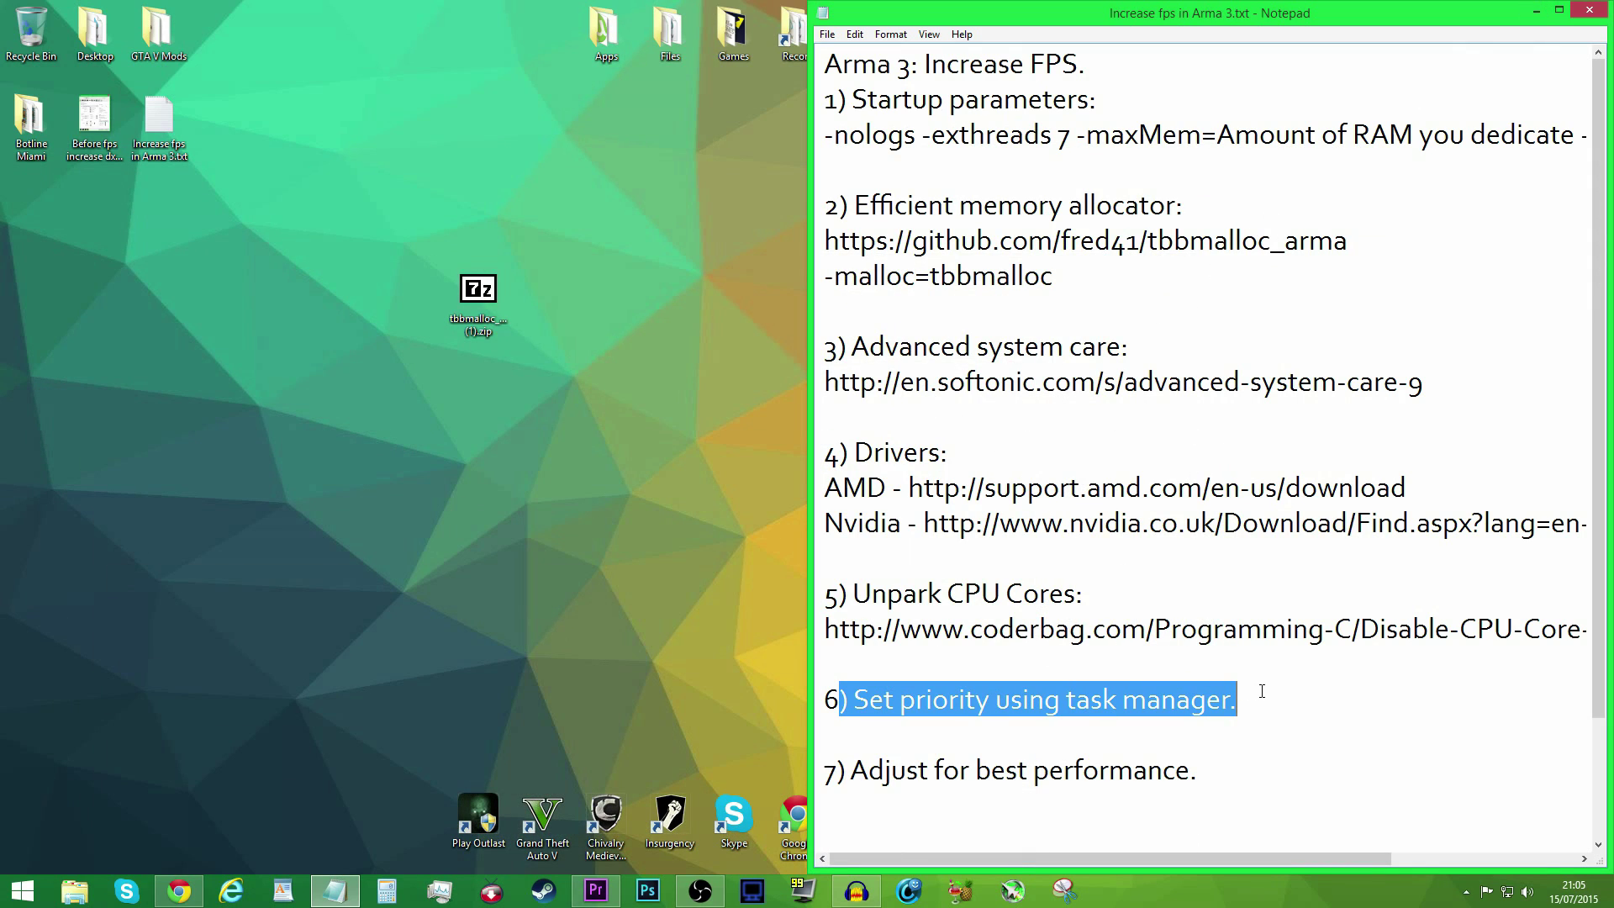
left_click(1262, 691)
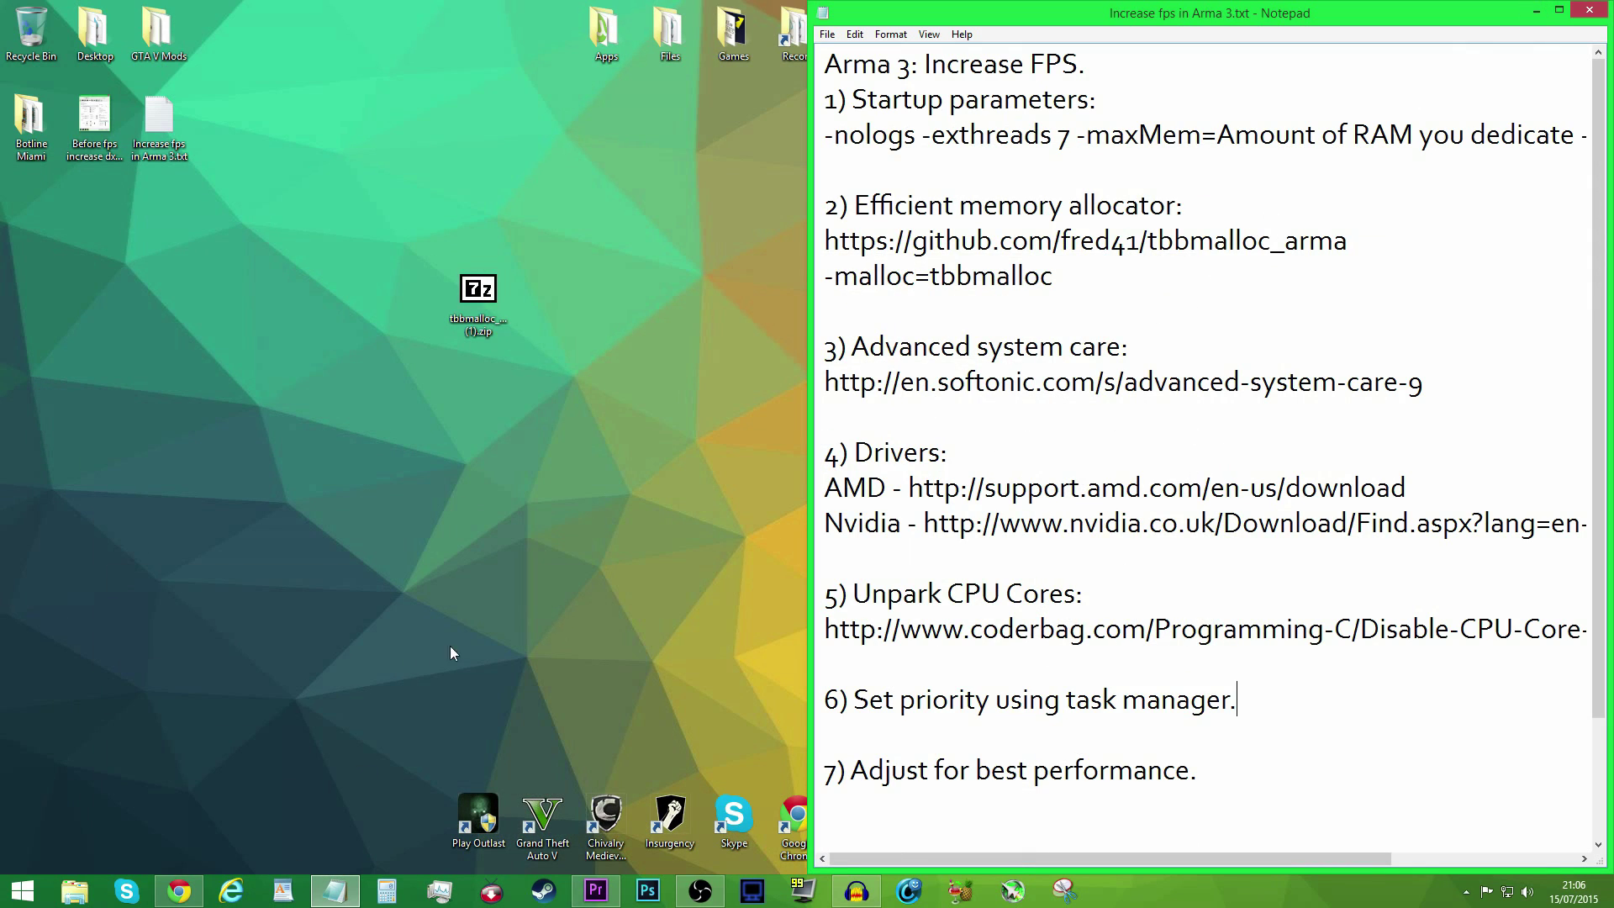
left_click(1536, 12)
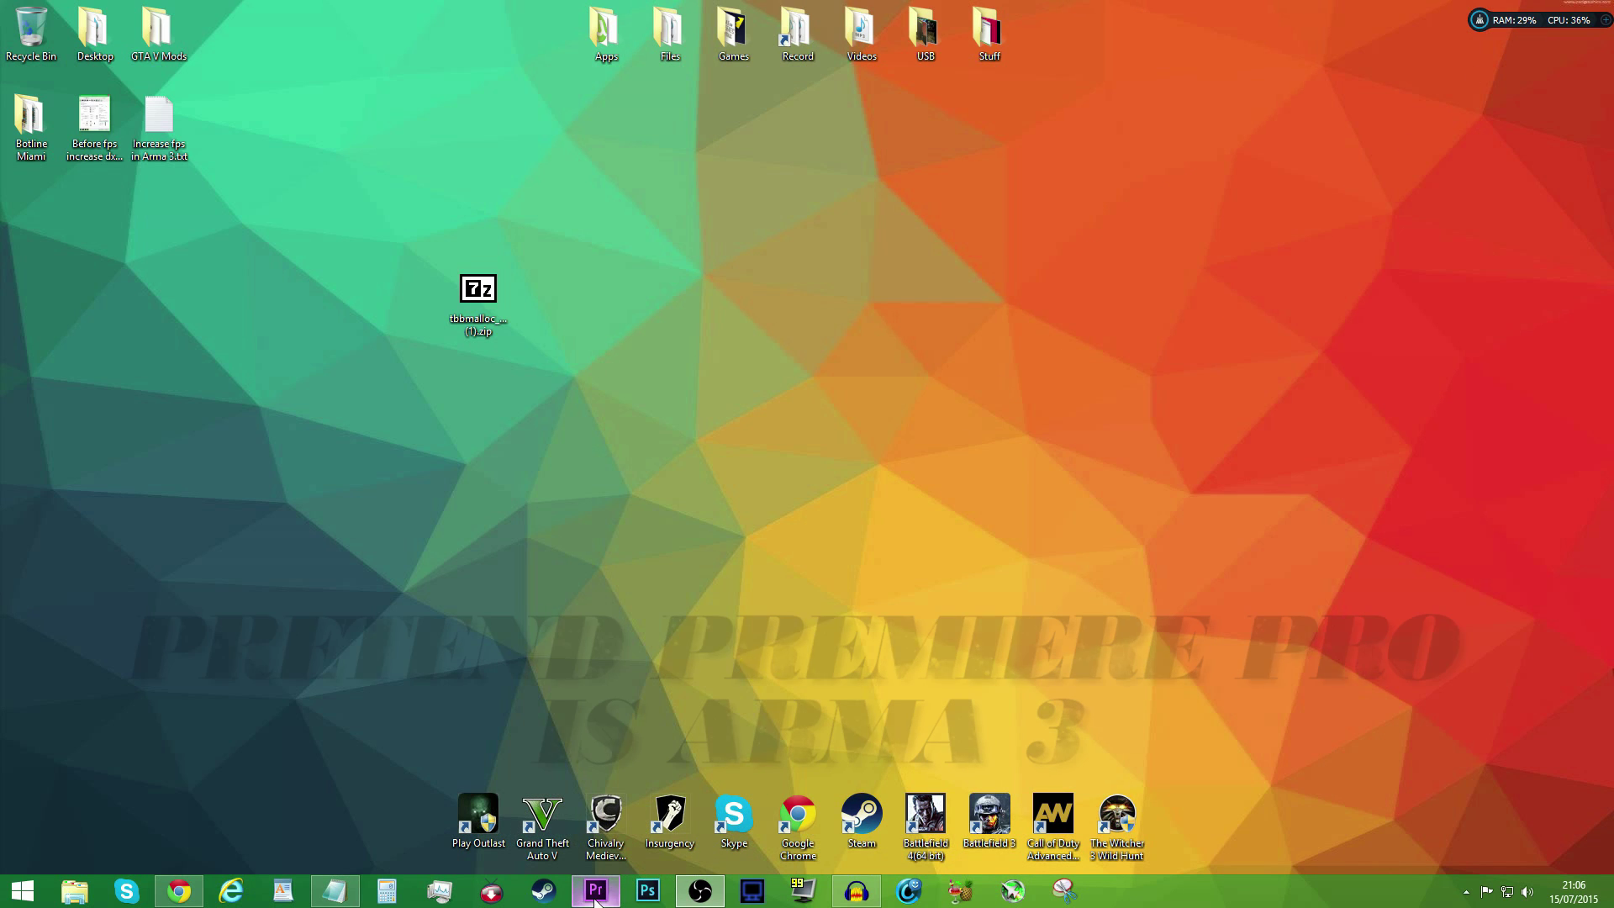
Step: Show Premiere Pro briefly, and view the priority options for its process in Task Manager's details list
left_click(601, 893)
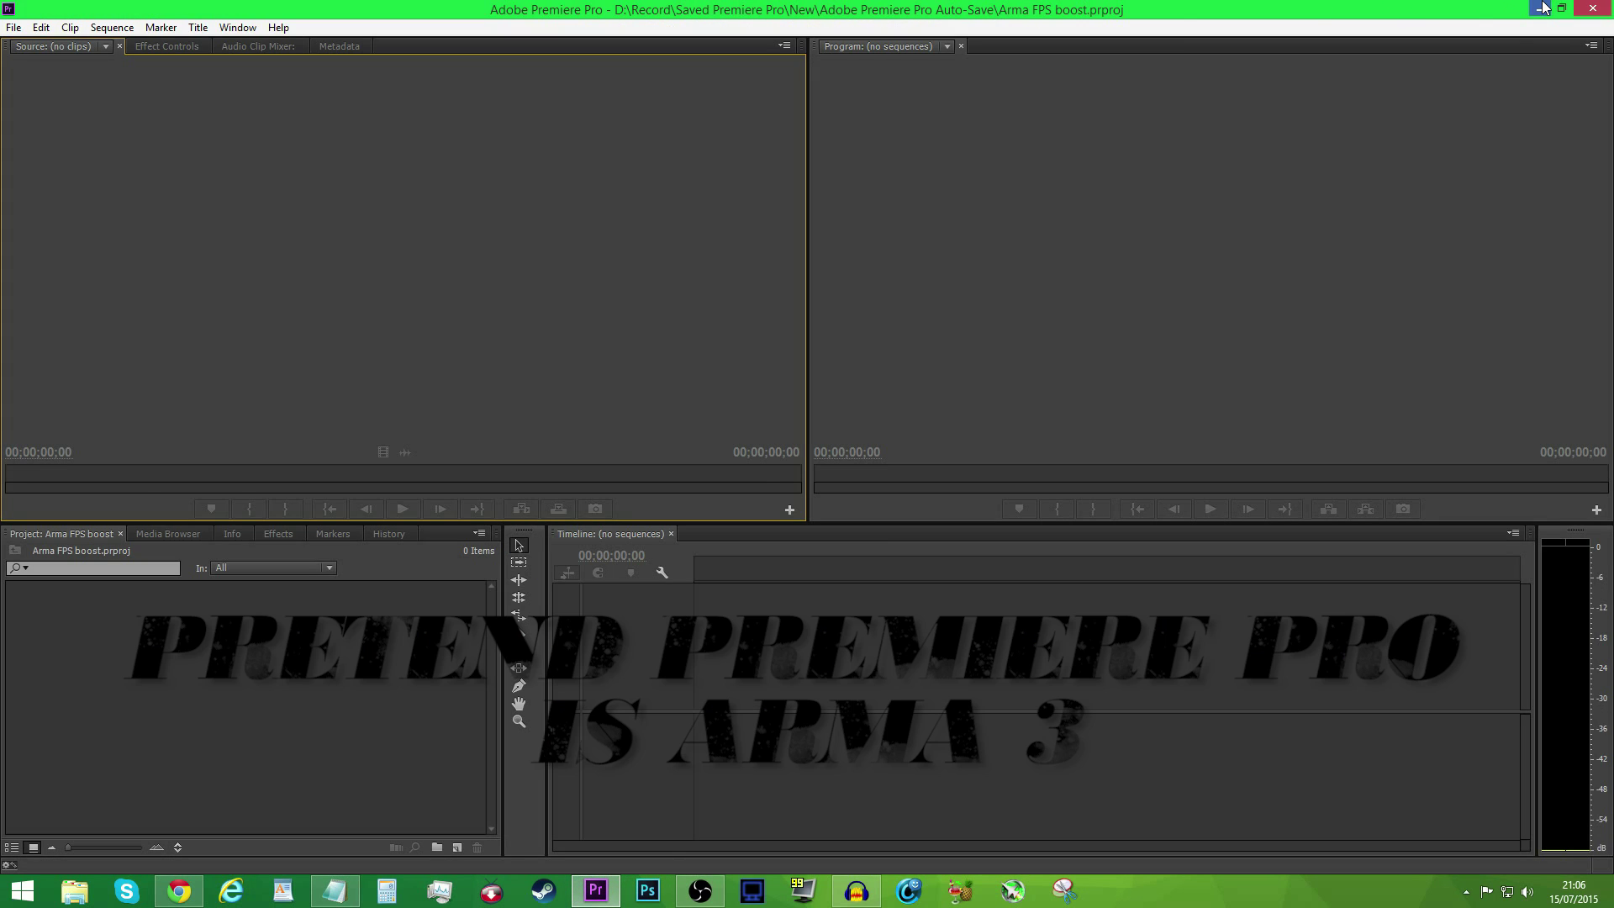
left_click(1542, 8)
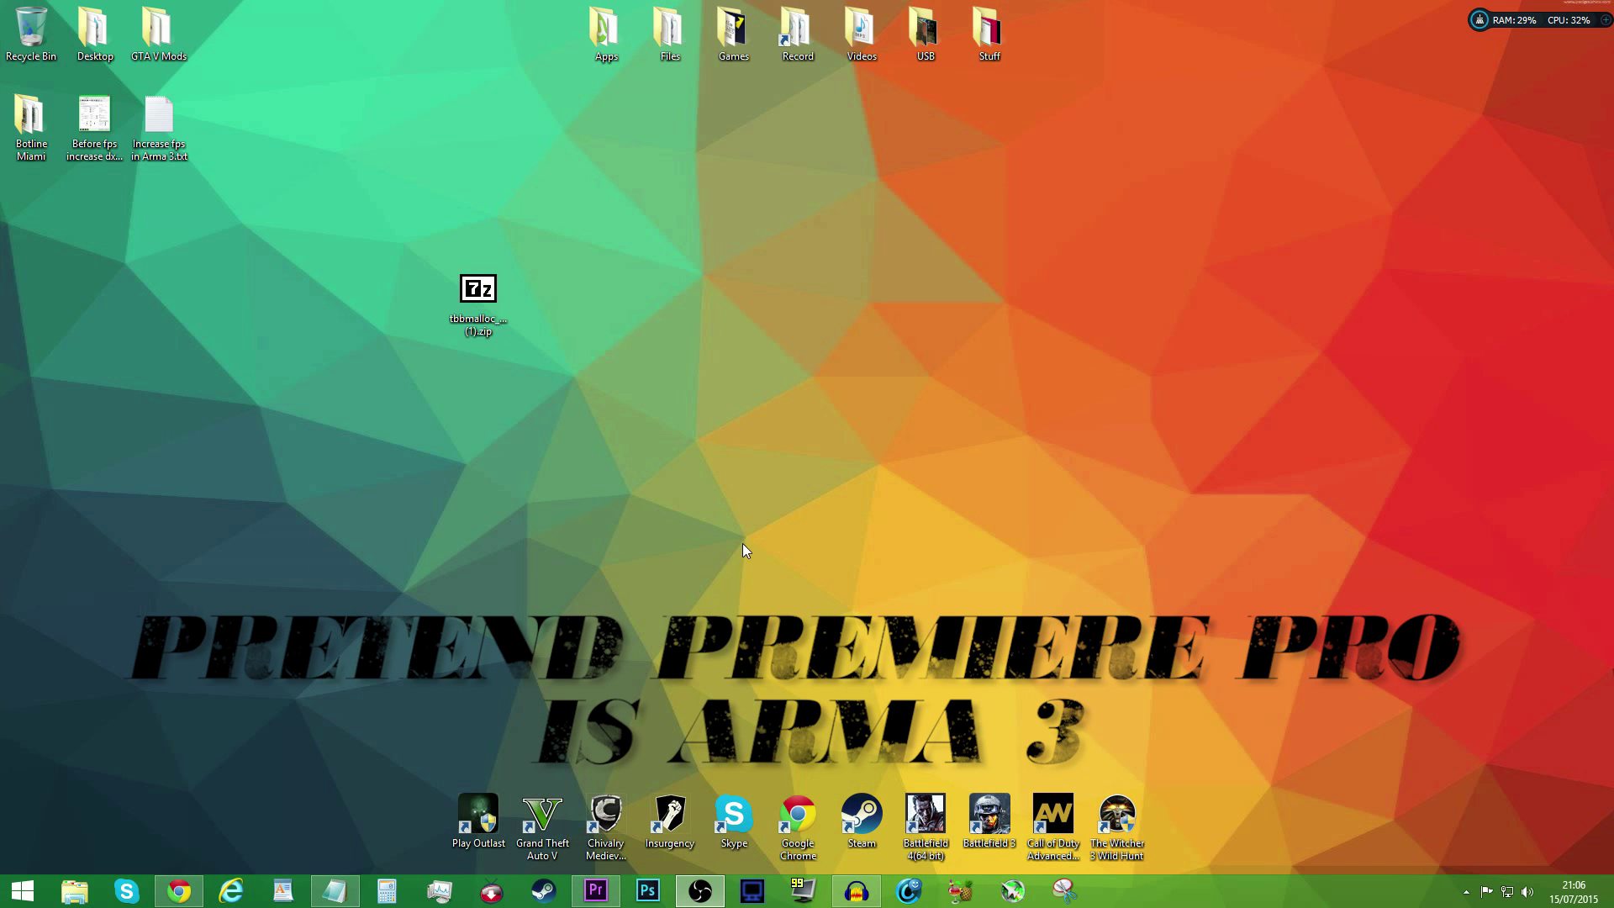
left_click(439, 892)
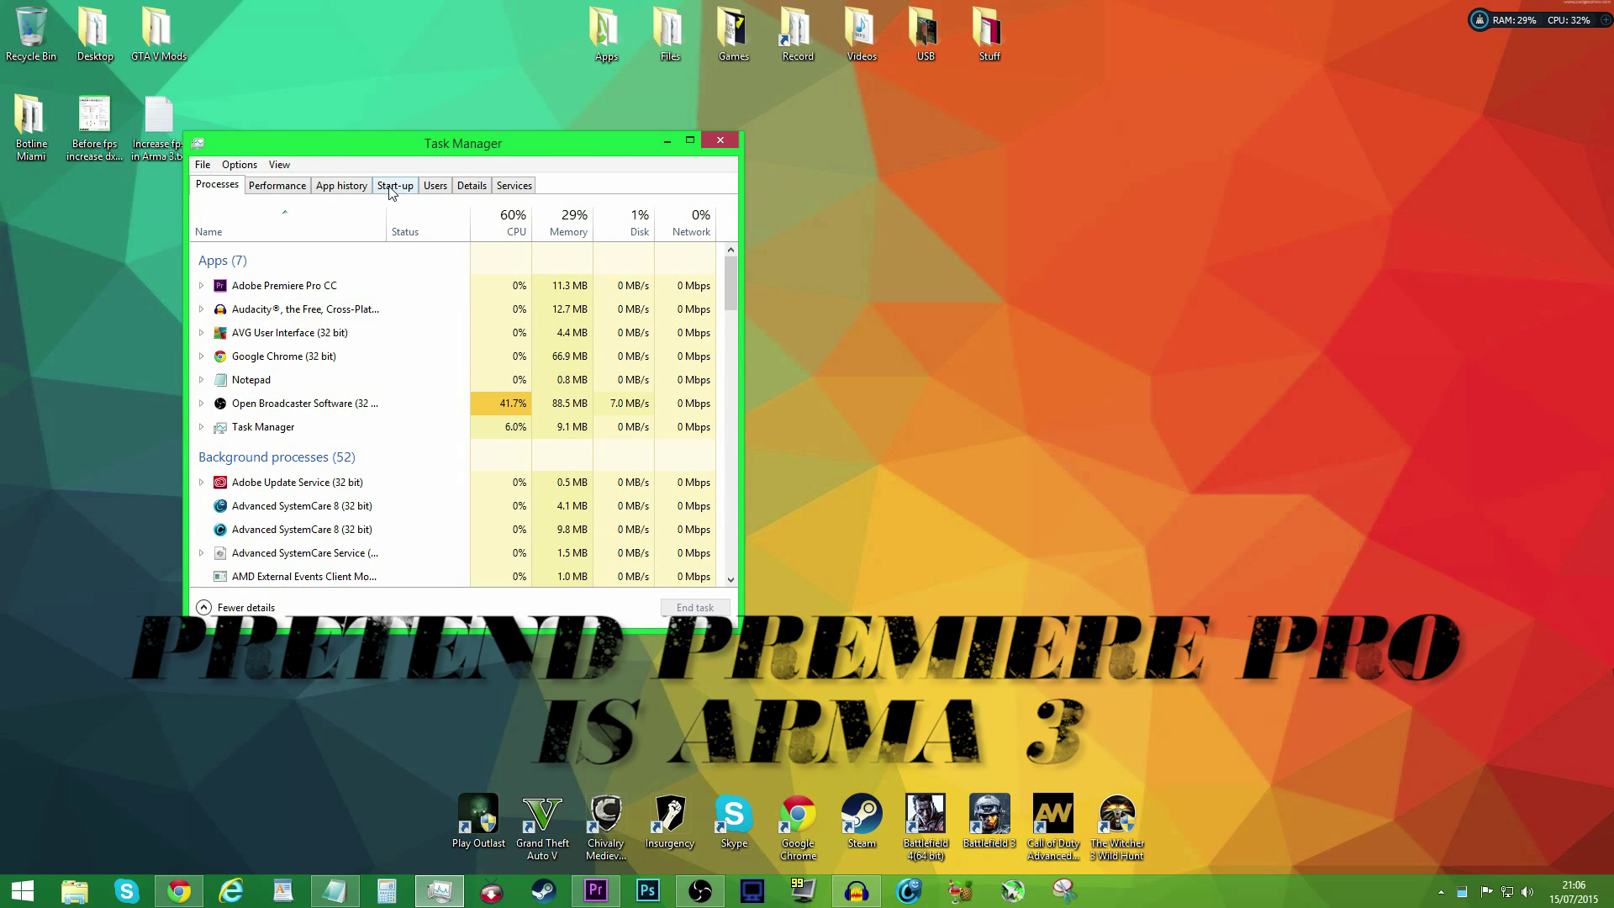
left_click(473, 186)
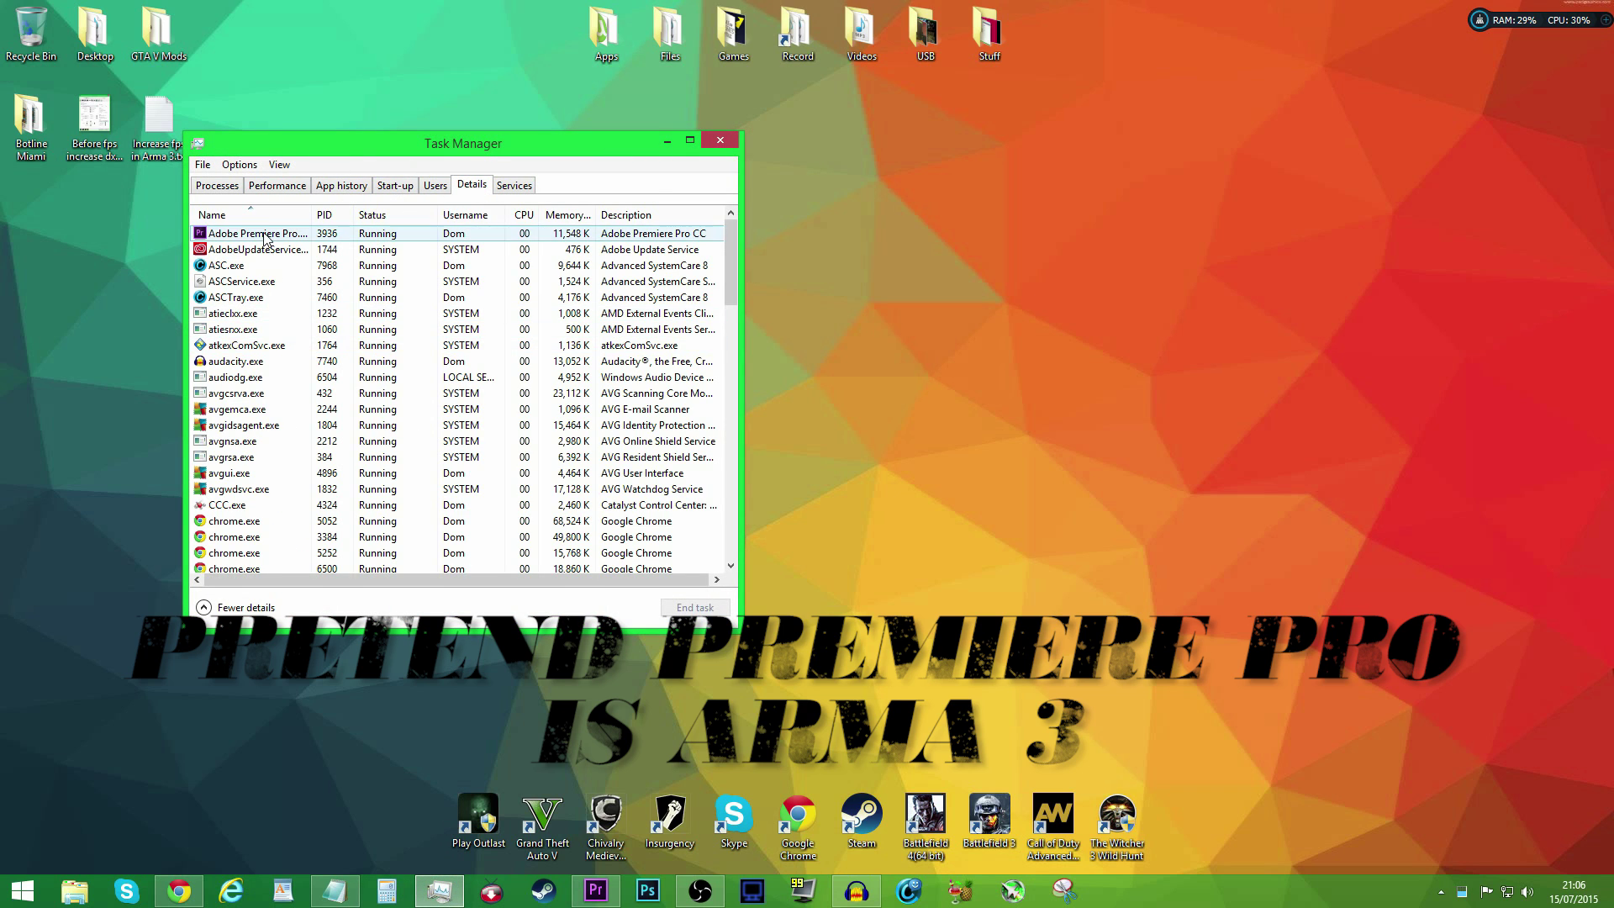
left_click(223, 237)
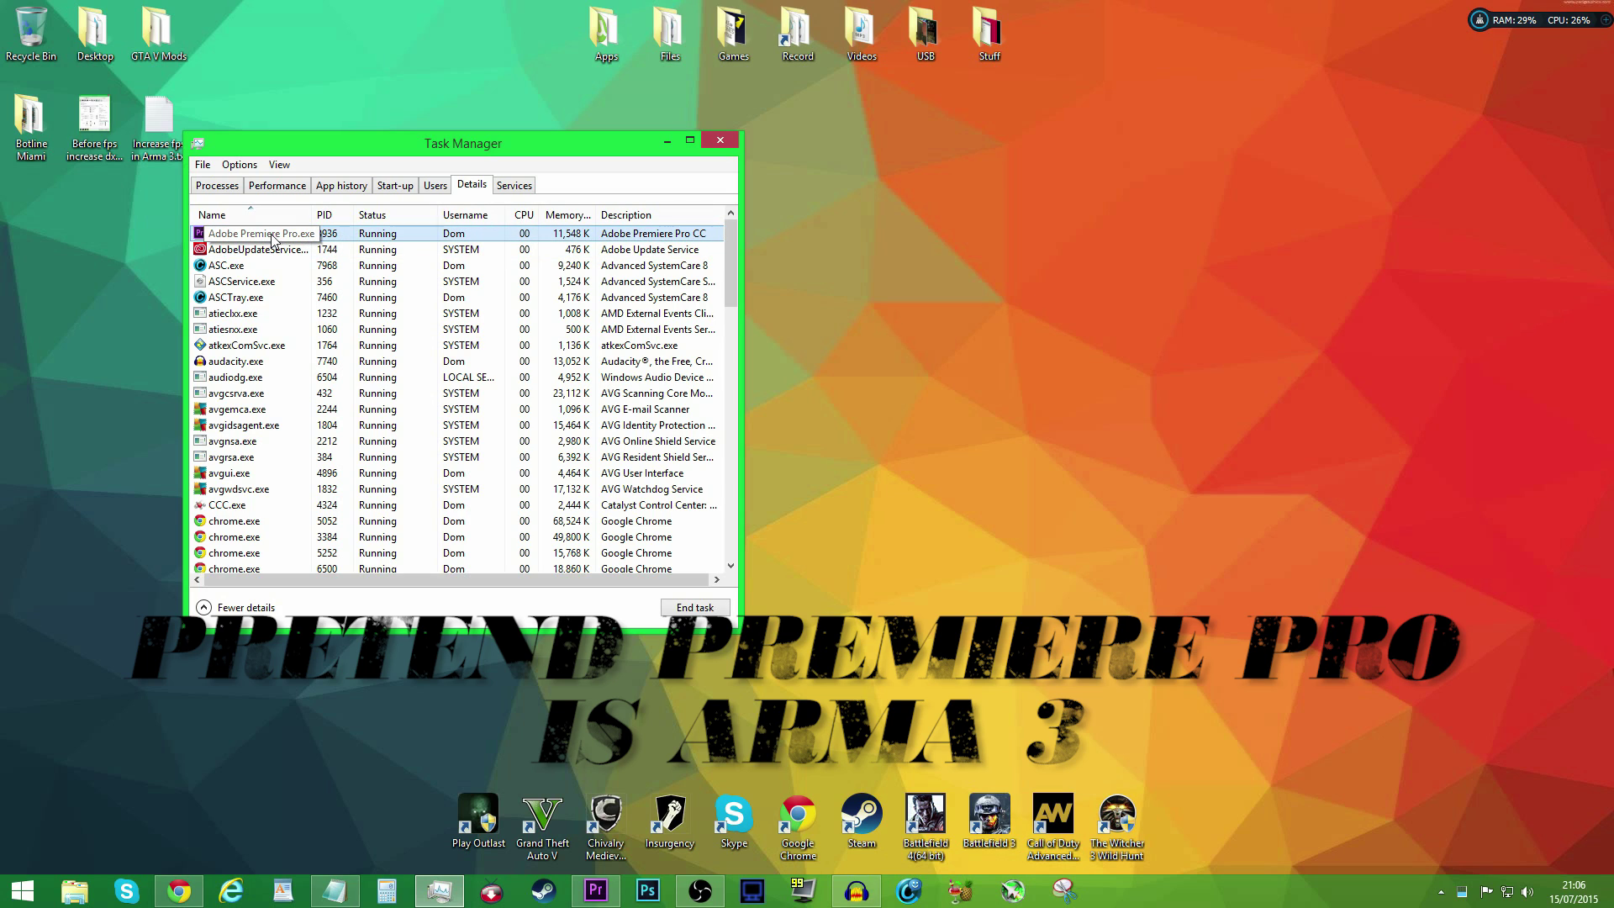
right_click(257, 238)
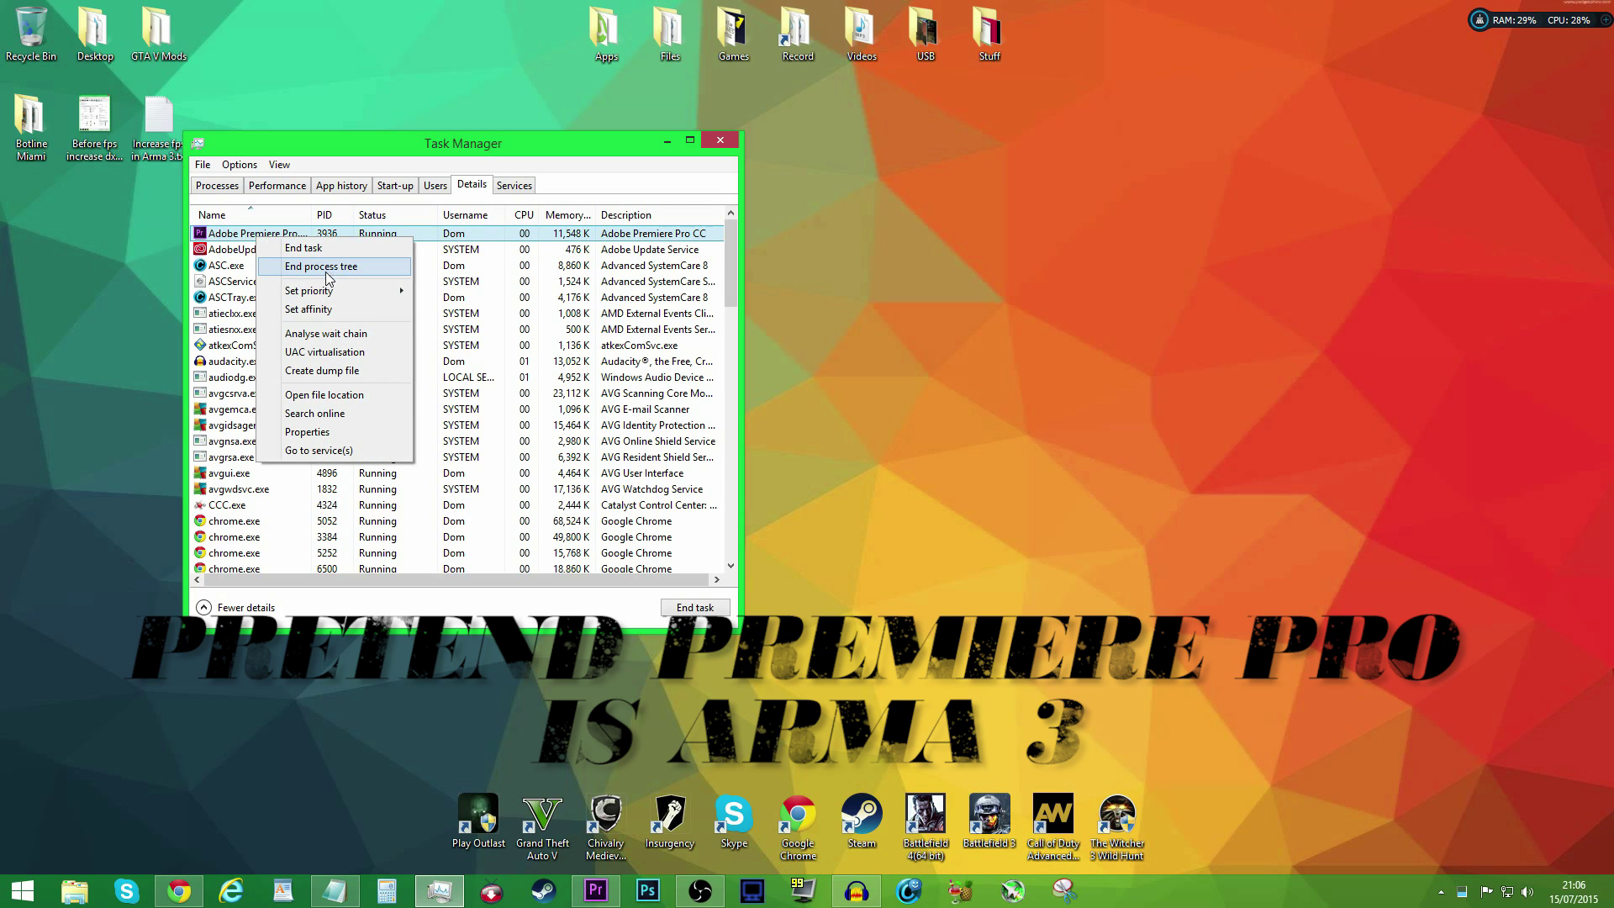
mouse_move(341, 289)
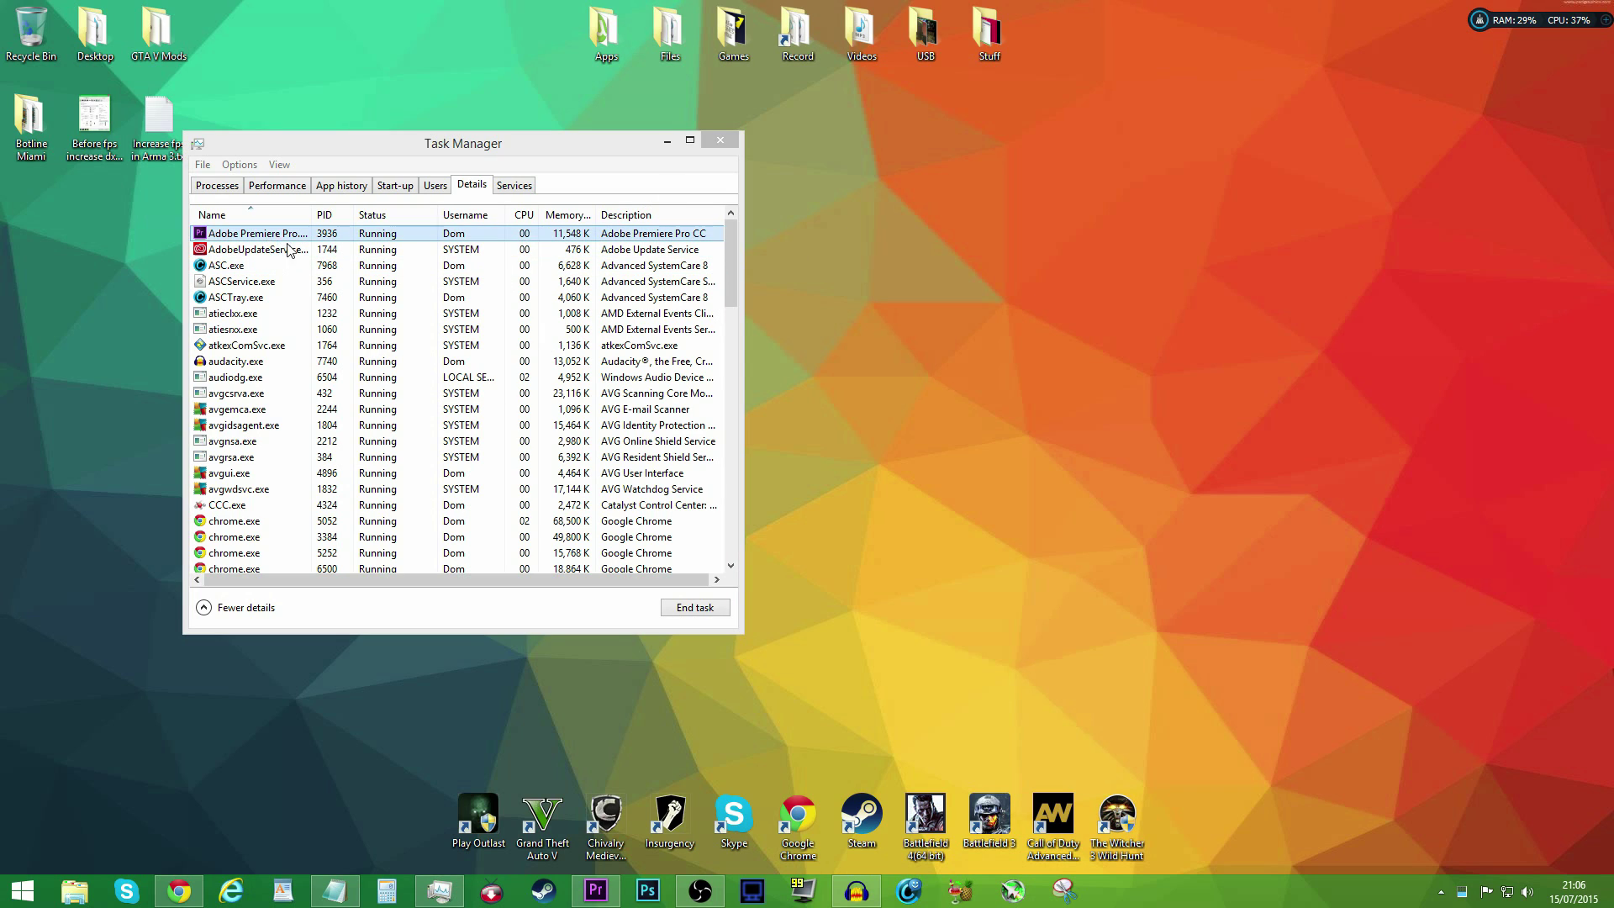
left_click(725, 141)
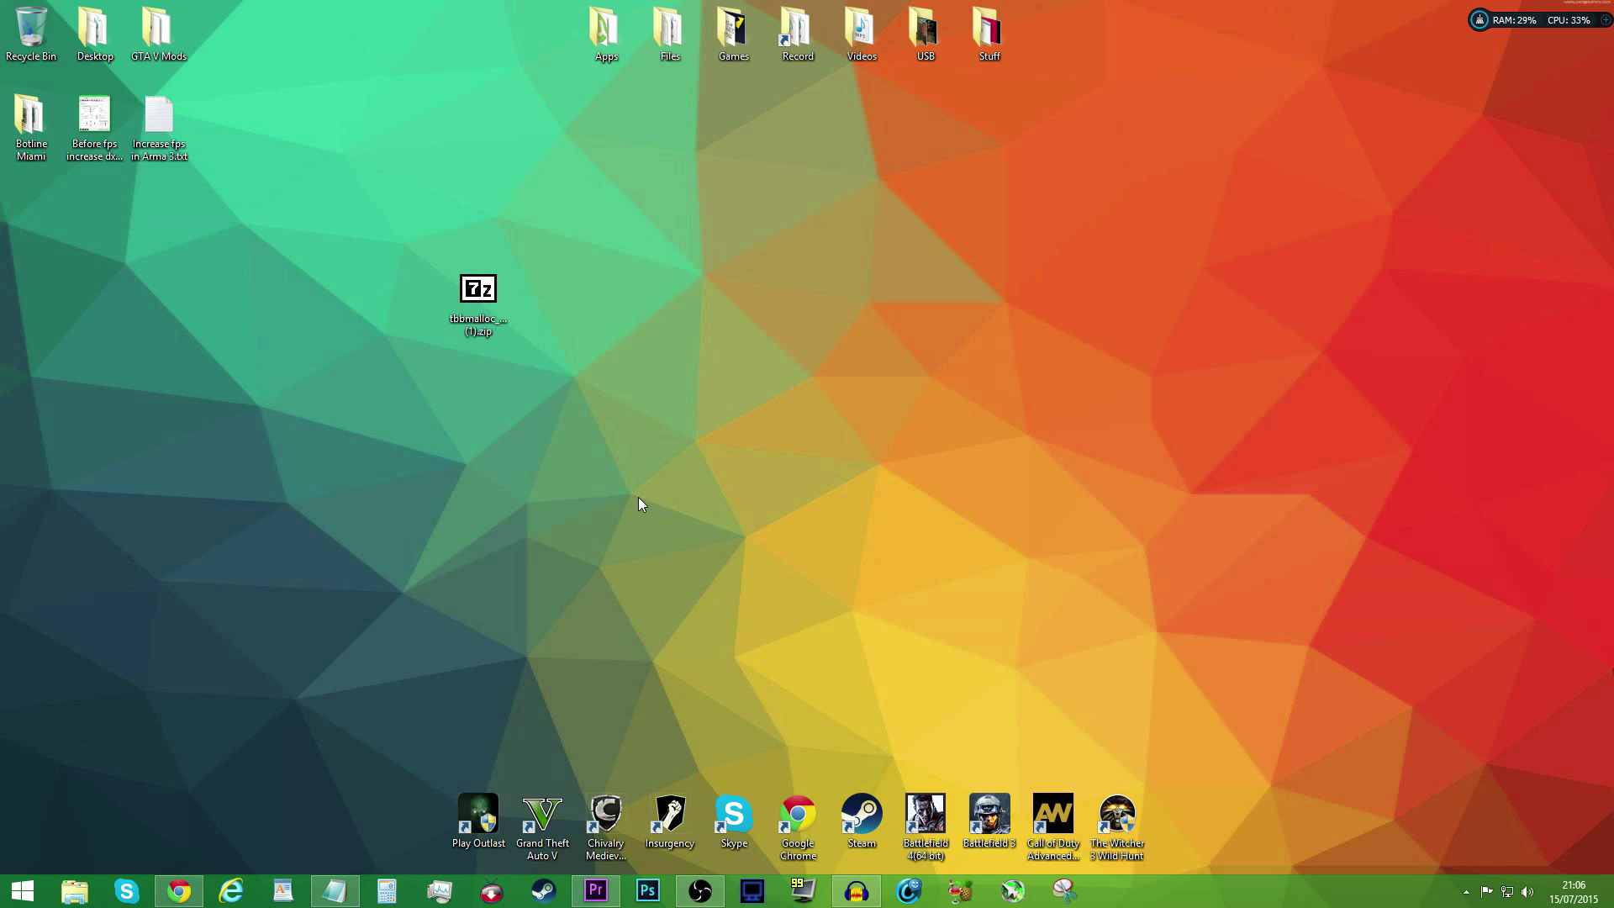
Step: Open the Performance Options from the computer's advanced system settings and select Adjust for best performance
left_click(26, 892)
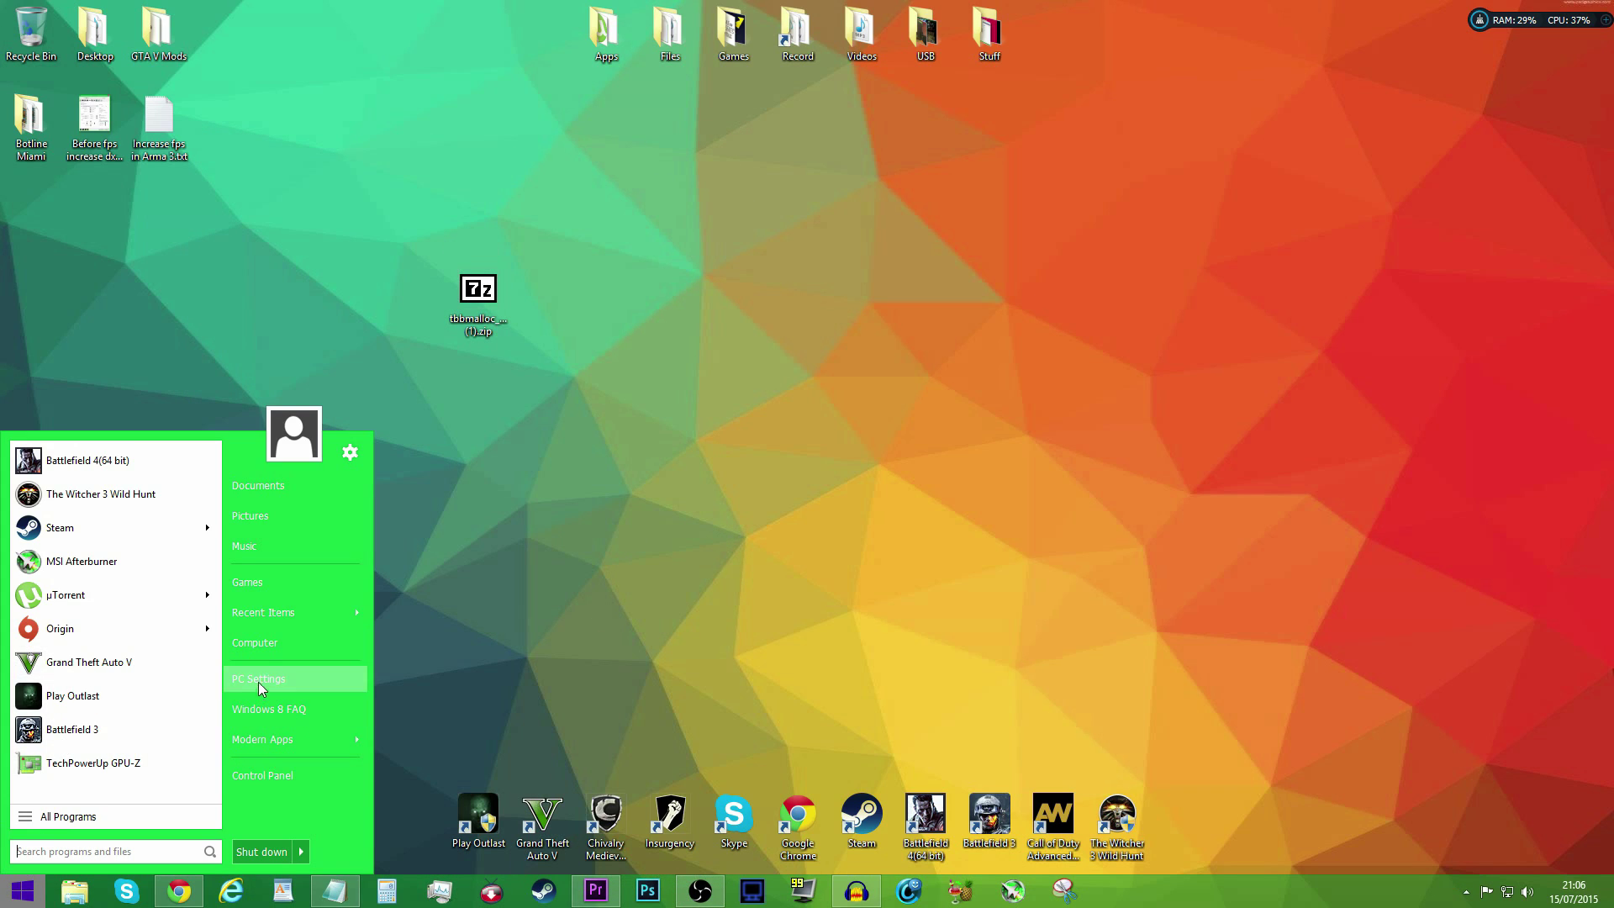
right_click(266, 640)
left_click(336, 811)
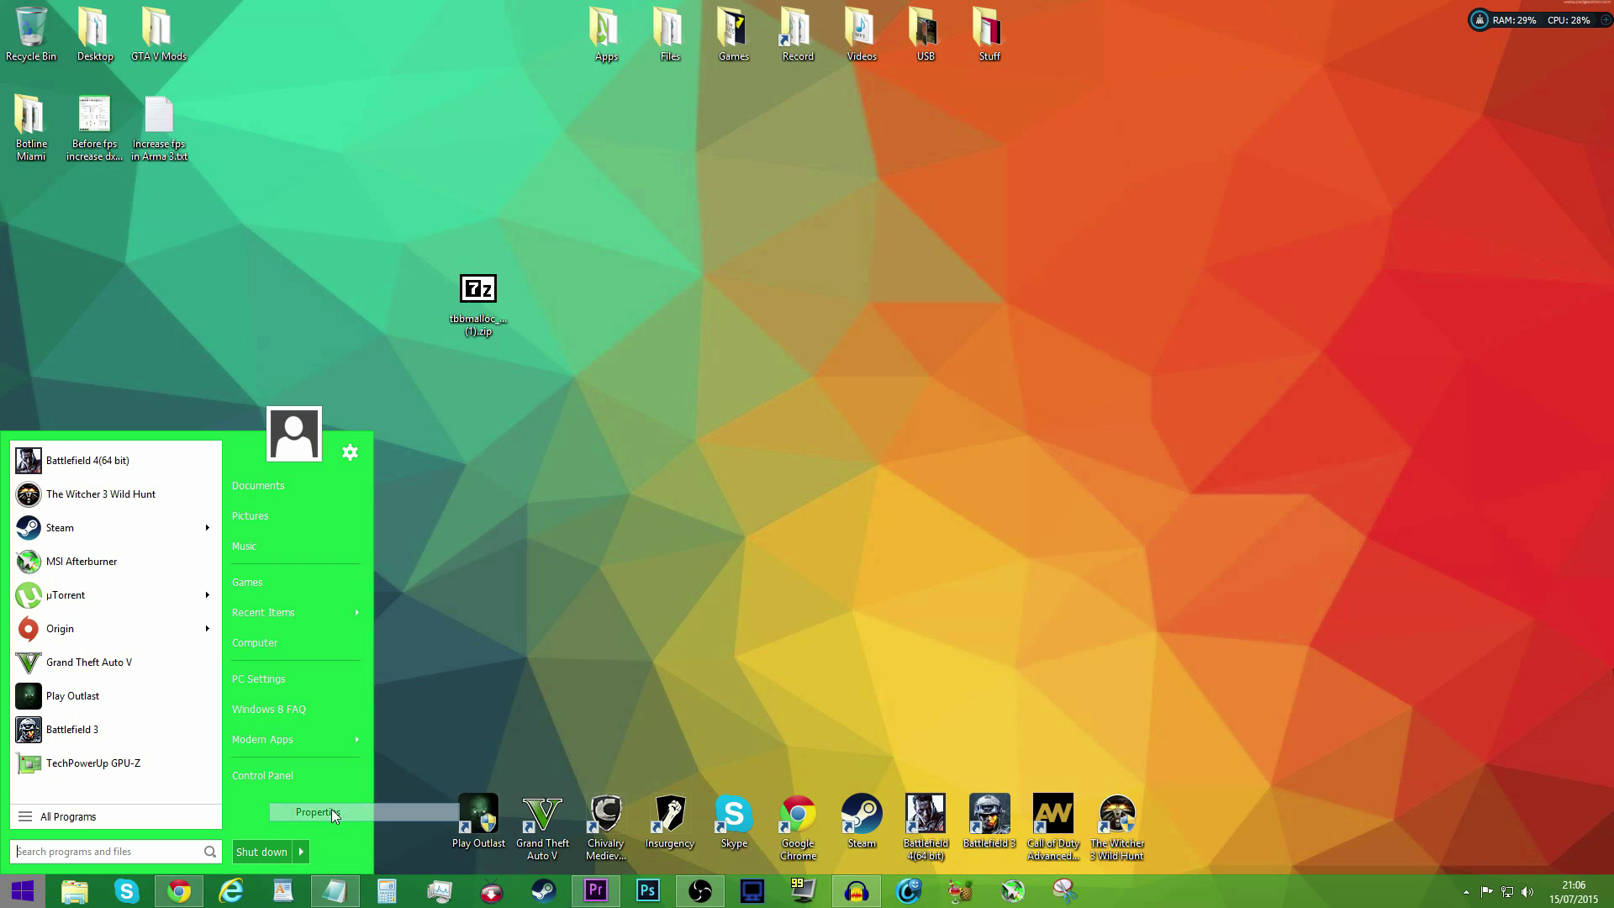
left_click(568, 340)
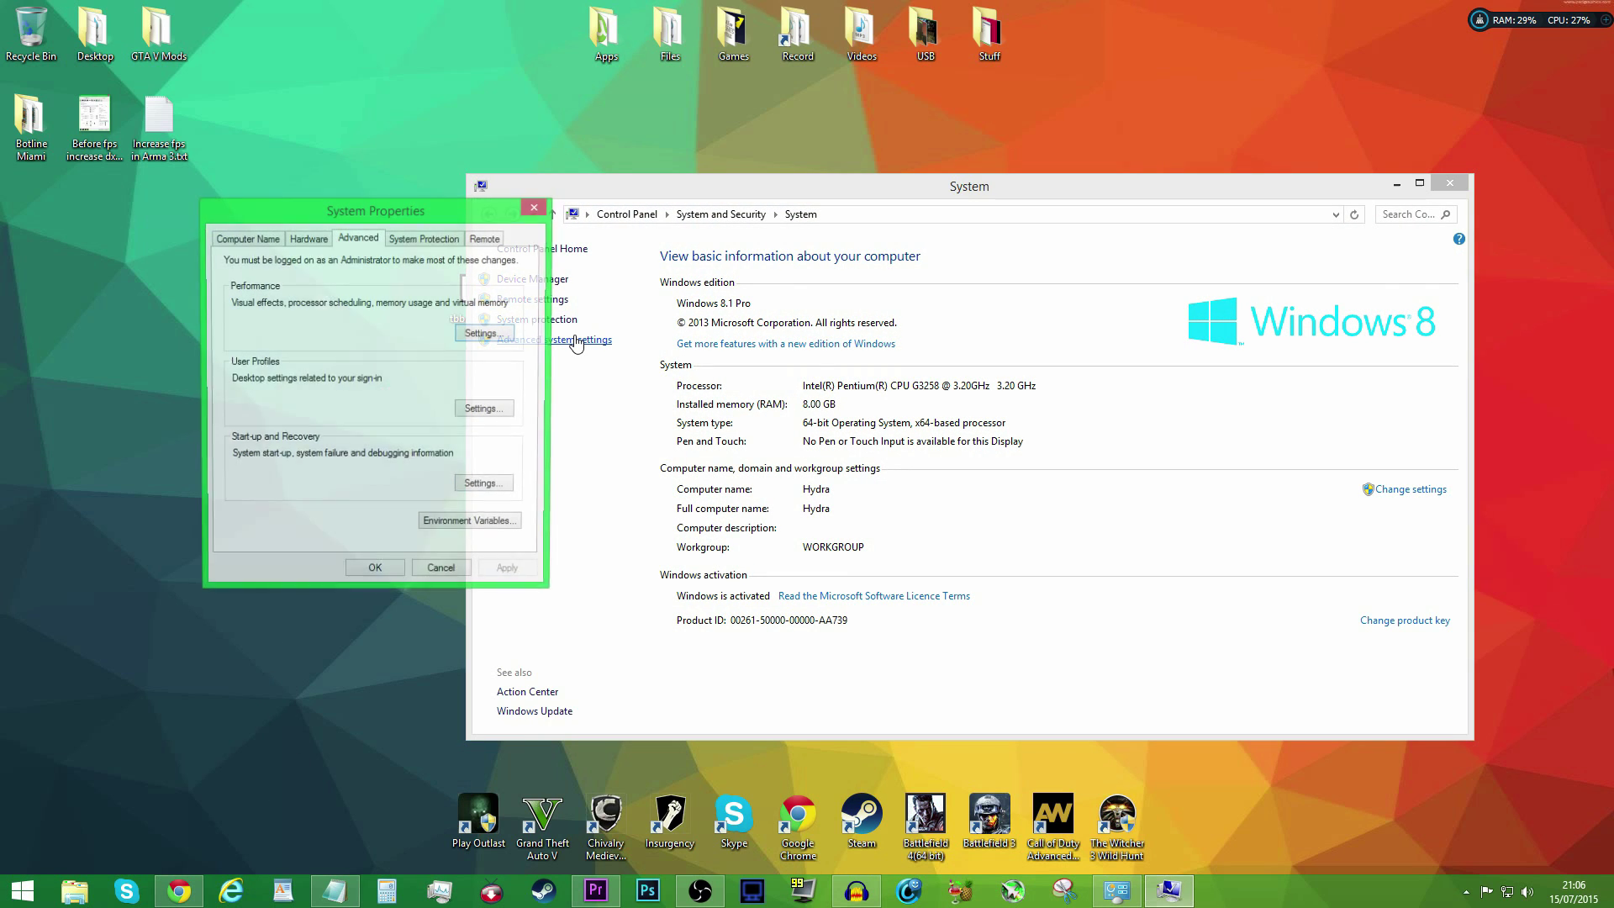
left_click(494, 333)
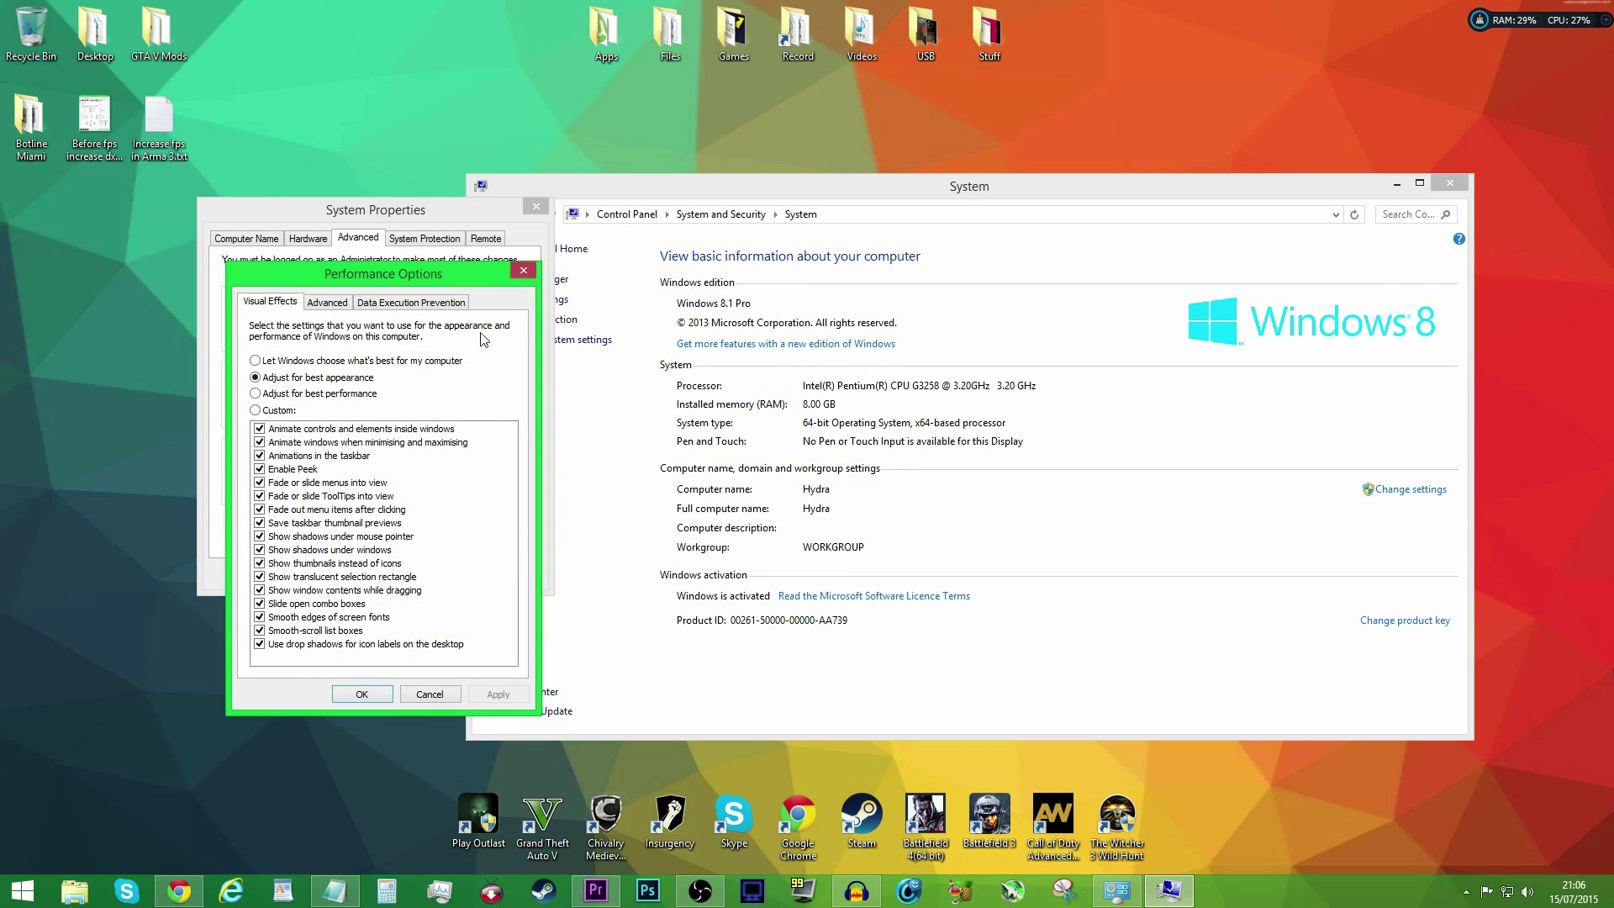
left_click(301, 395)
Step: Enable taskbar and minimise/maximise animations, smooth screen fonts, window contents while dragging and thumbnails instead of icons, and apply the visual effects
left_click(259, 455)
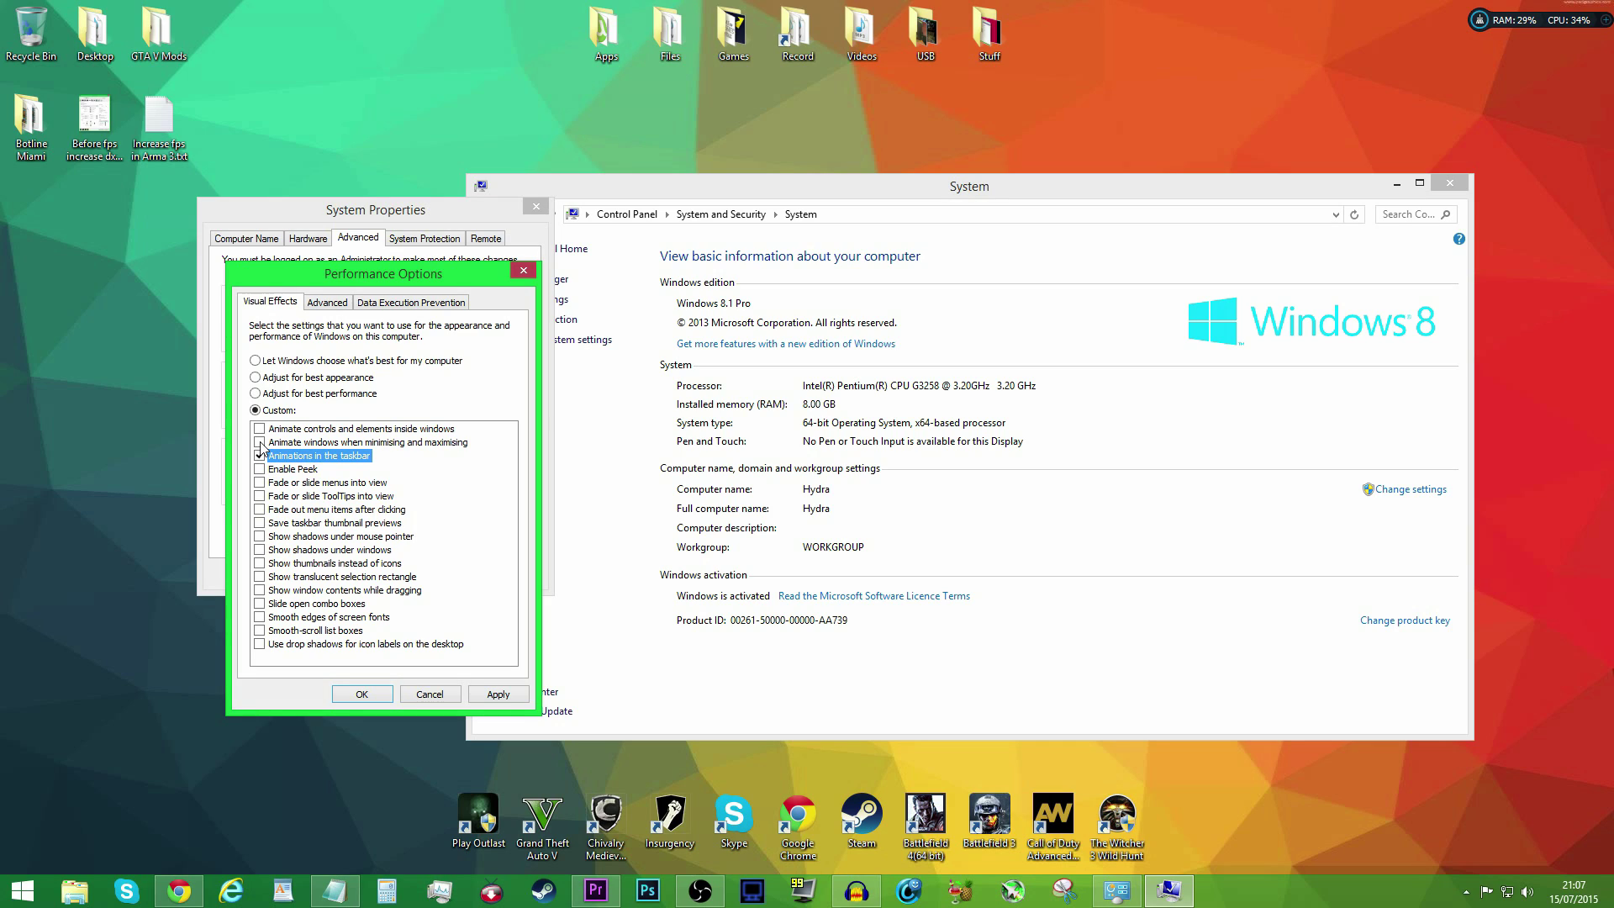
left_click(260, 443)
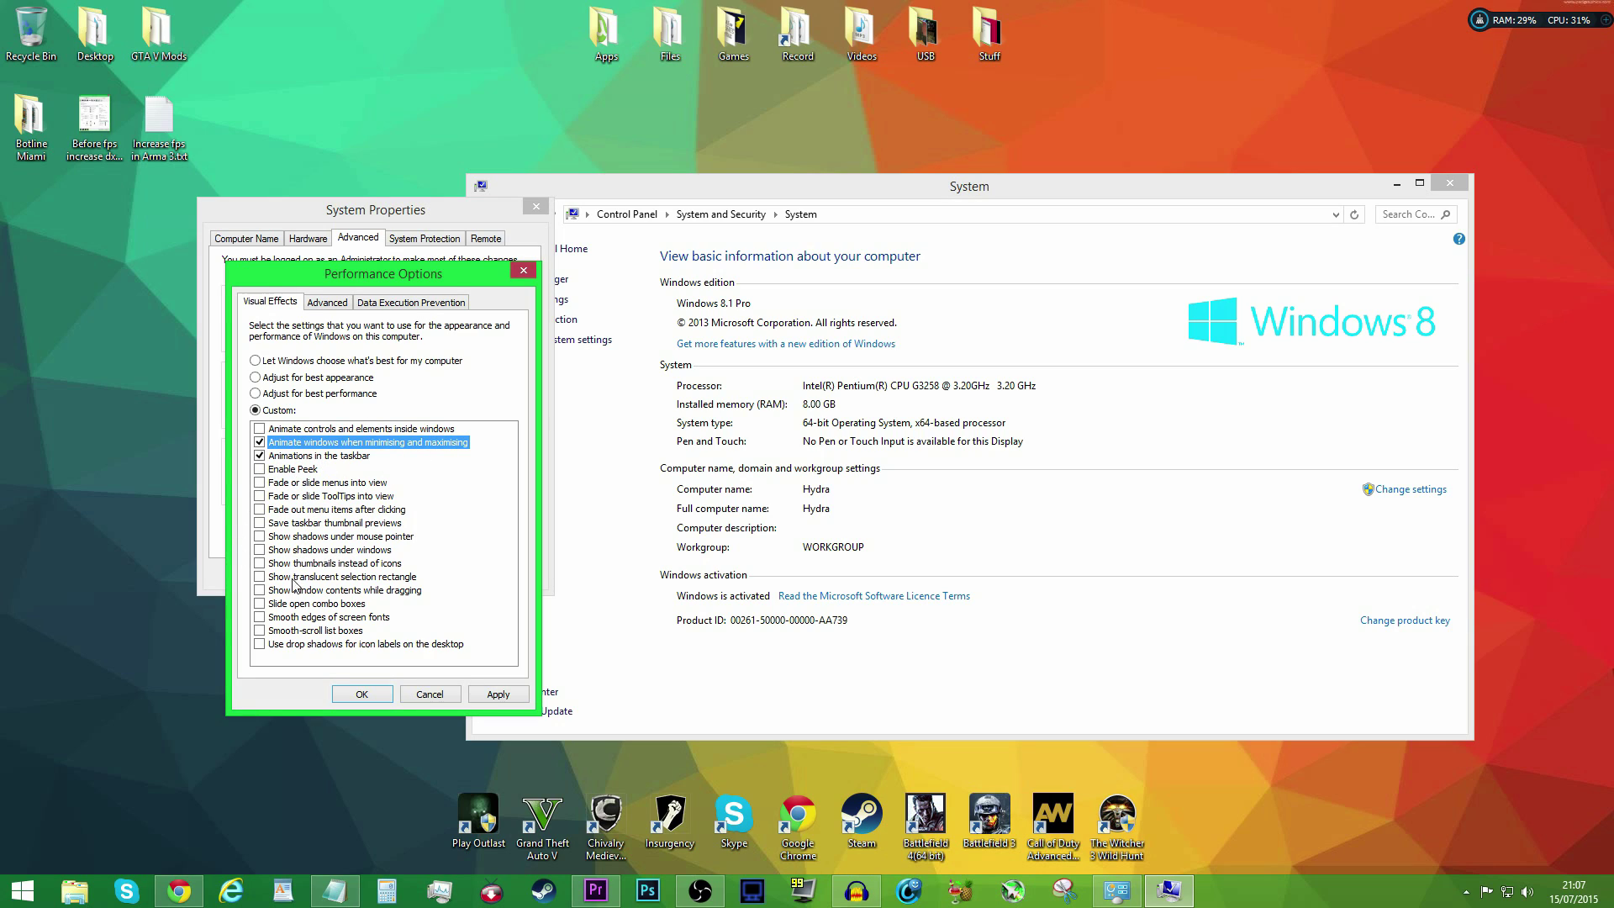
left_click(260, 618)
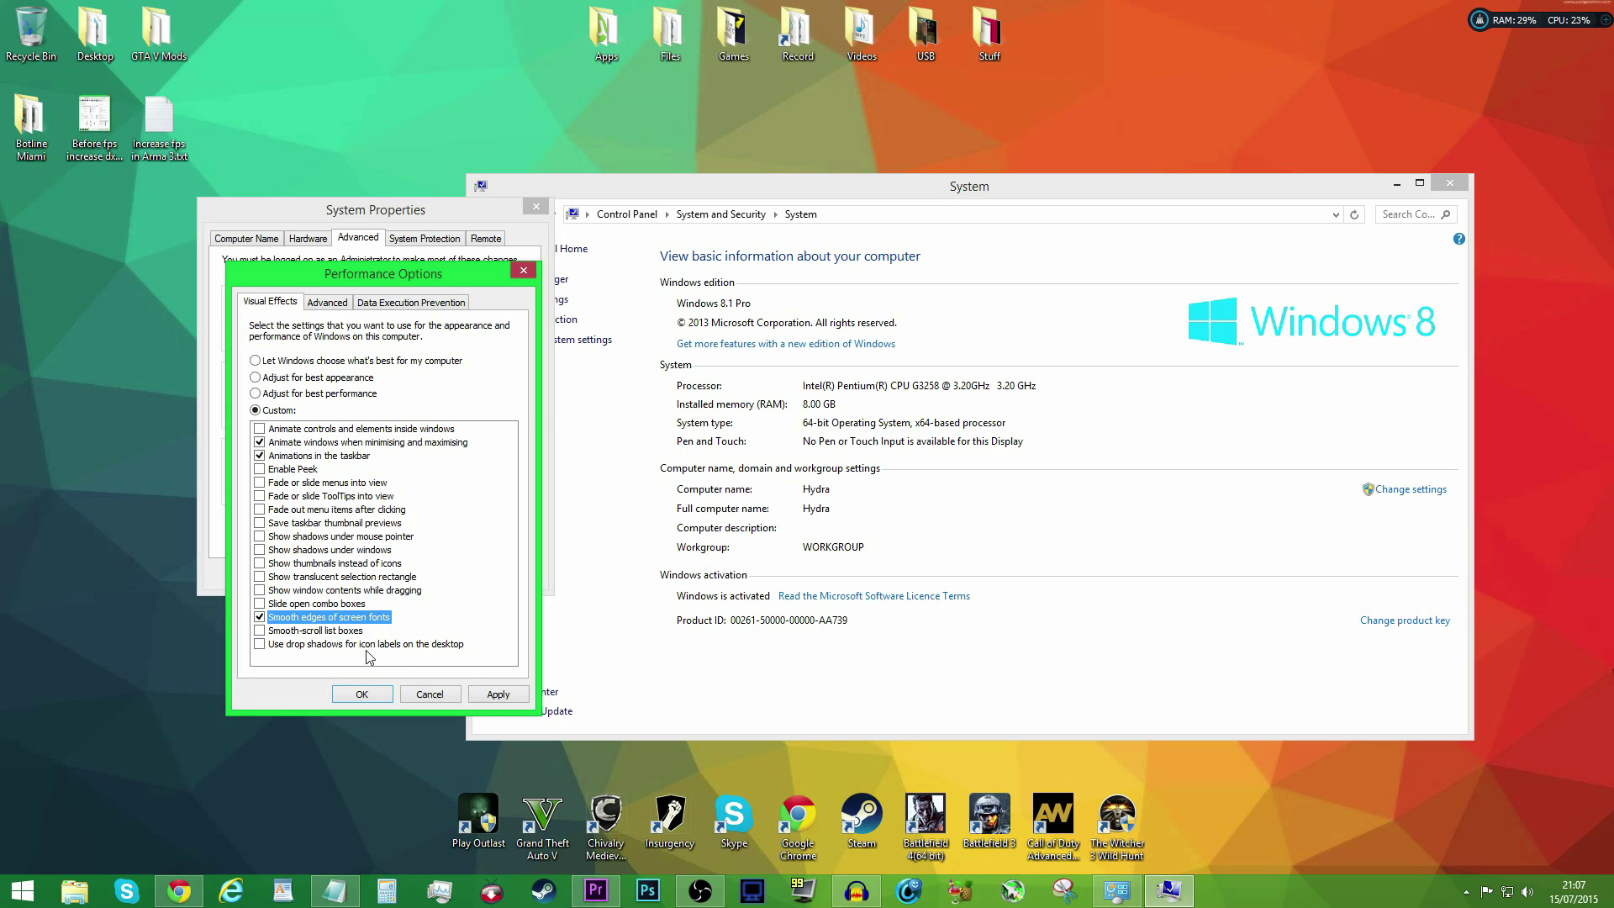
left_click(260, 590)
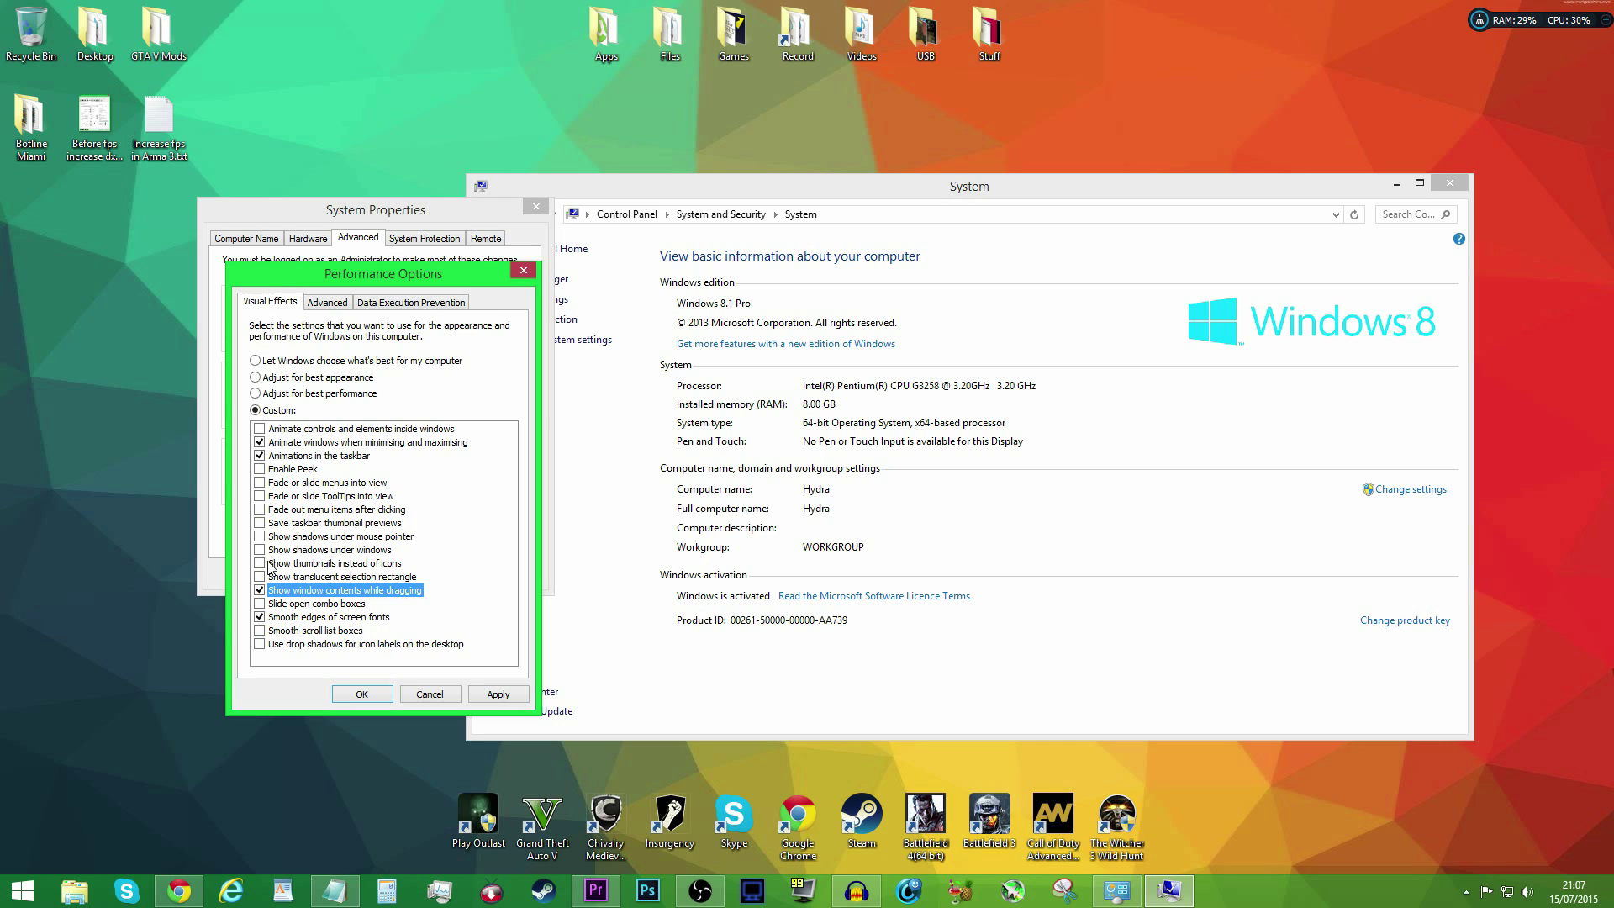
left_click(262, 564)
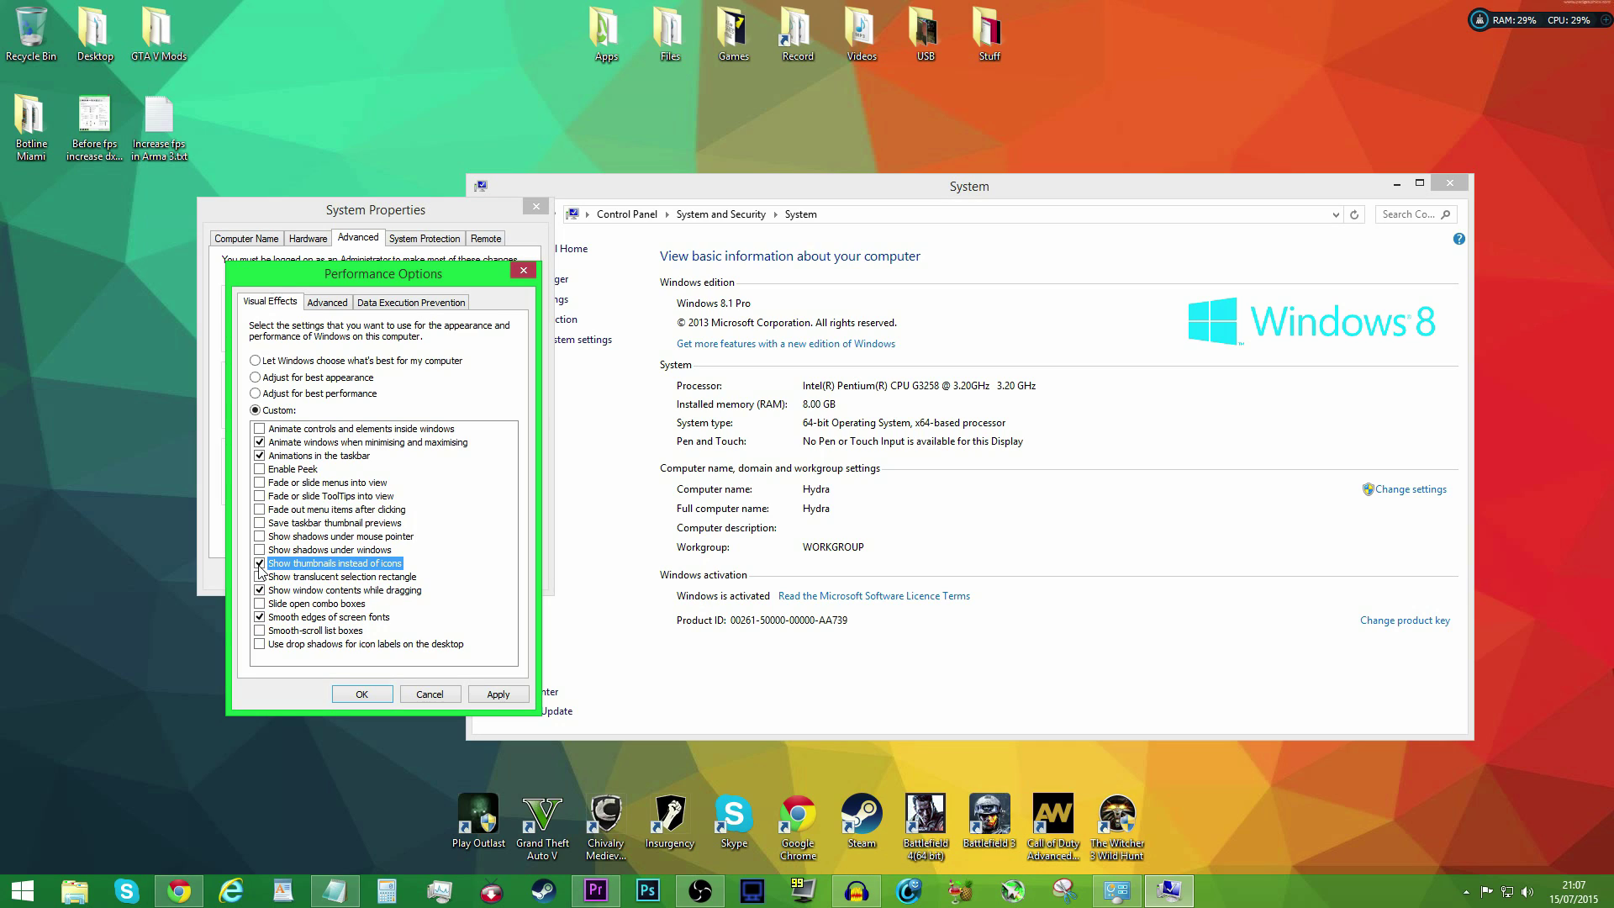
left_click(496, 696)
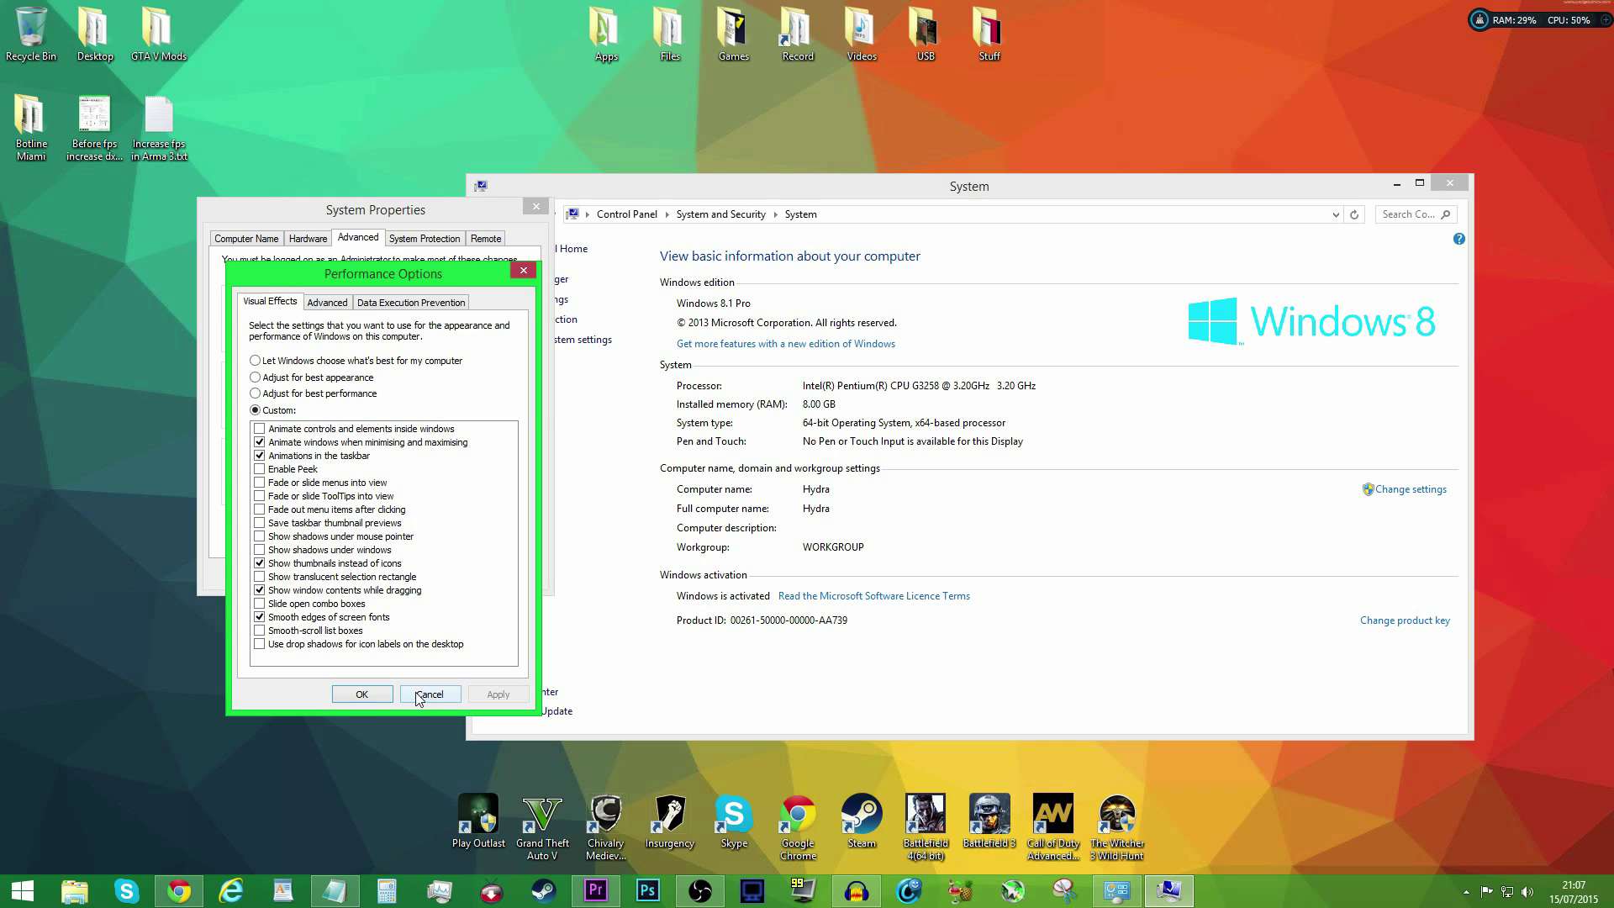
left_click(362, 694)
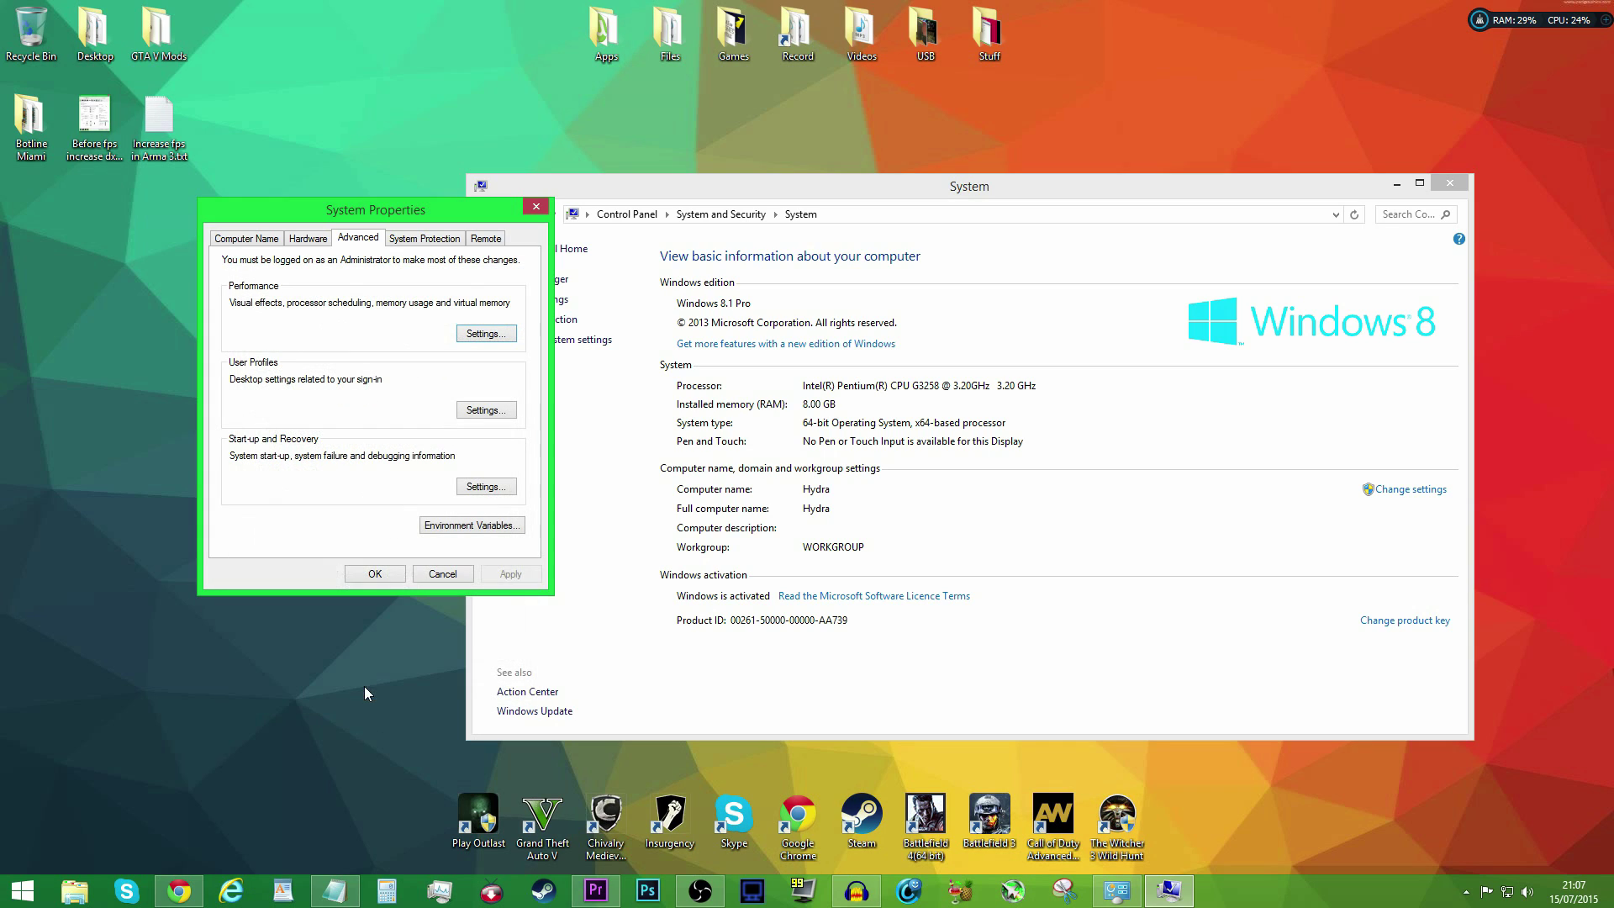
left_click(373, 574)
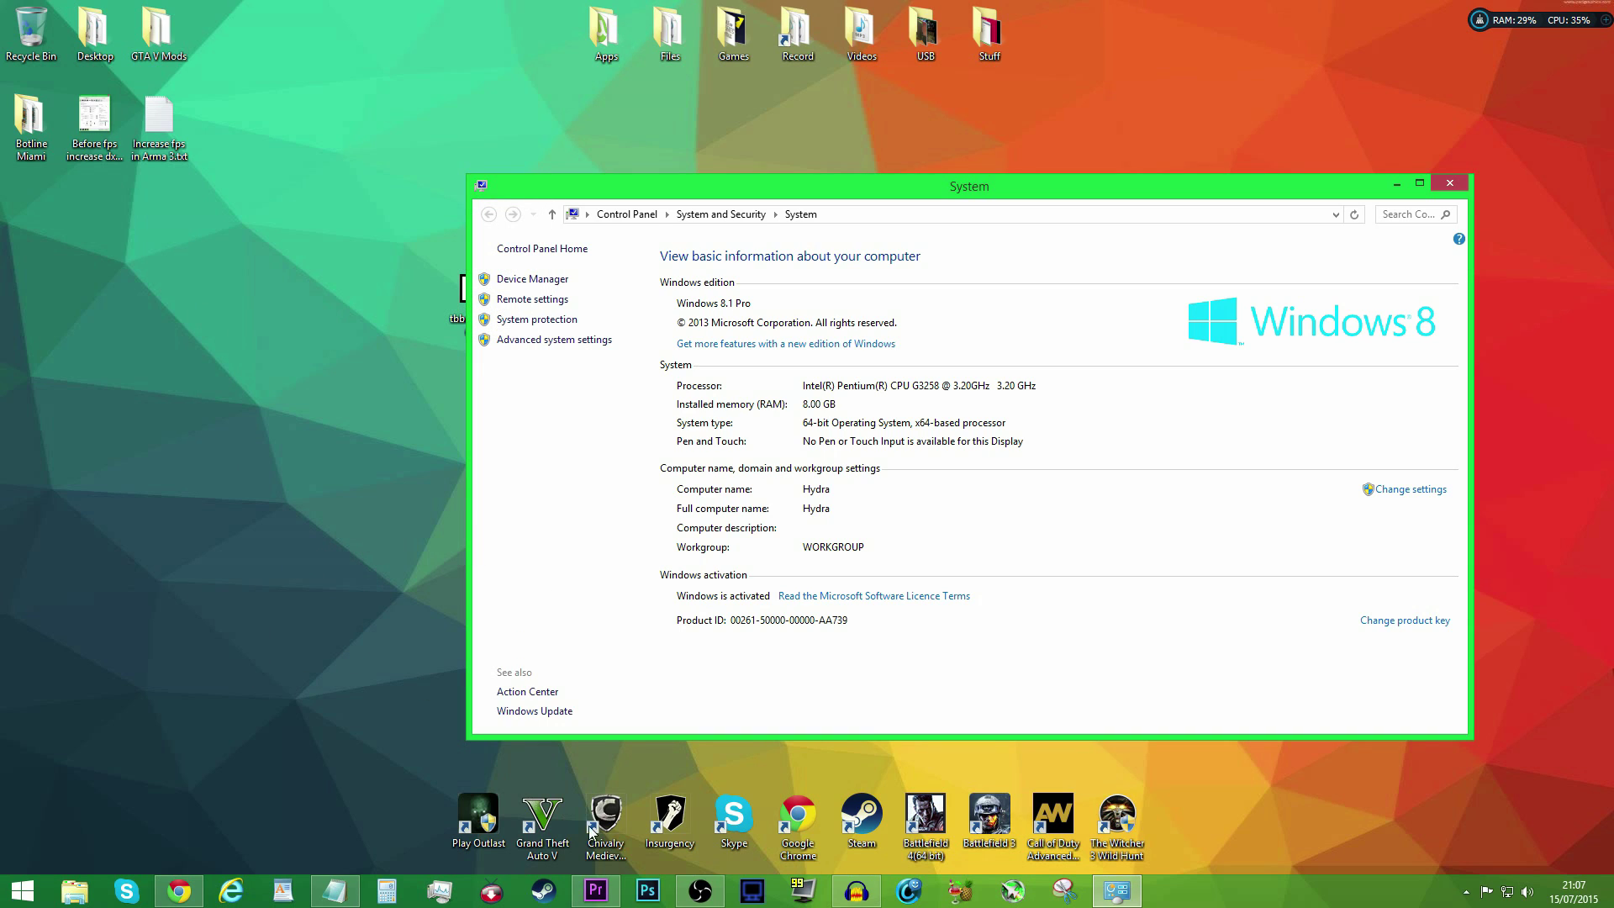
Step: Close the System window and move the desktop file behind it to the column of other desktop icons
left_click(340, 479)
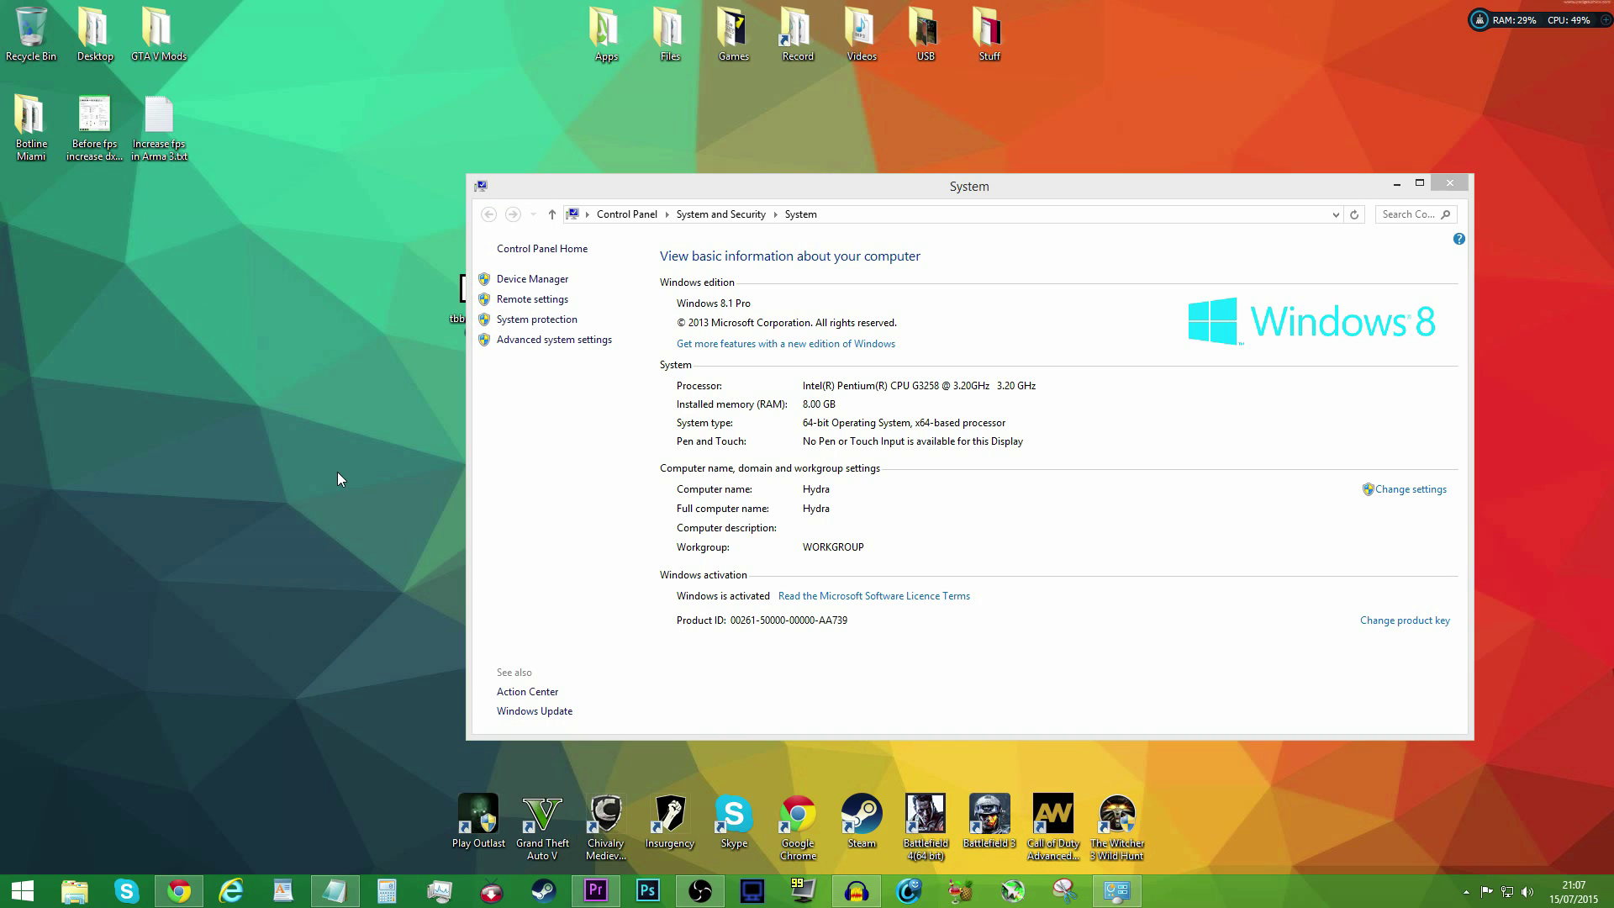
left_click(1438, 185)
left_click_drag(481, 294, 31, 202)
left_click(781, 290)
left_click(335, 206)
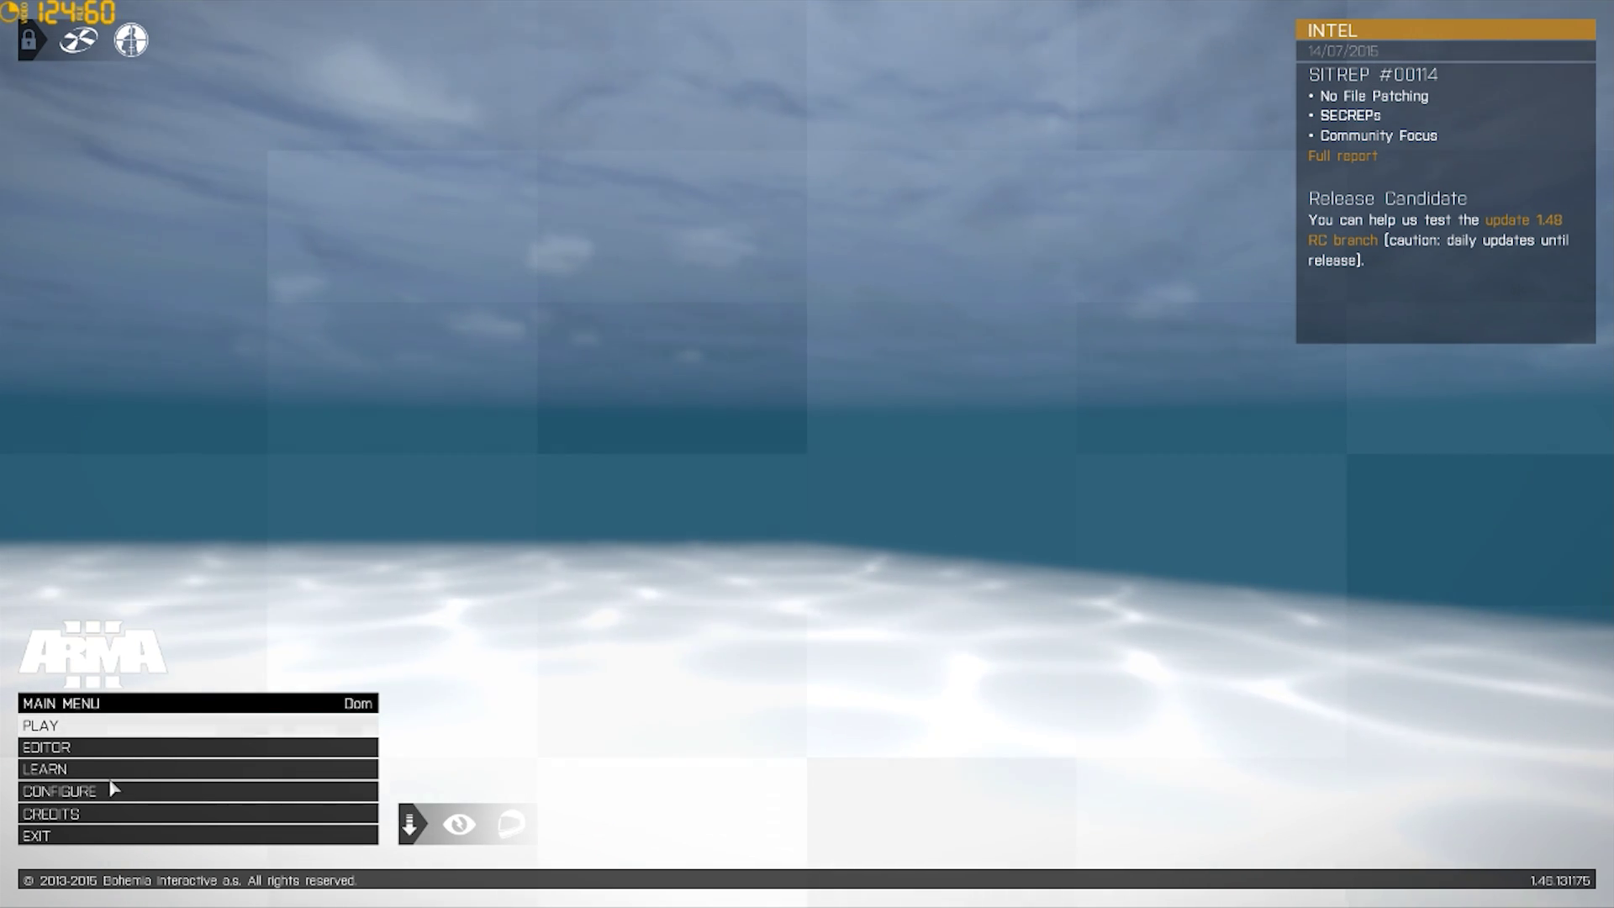
Step: Open the video options in Arma 3's configuration and view the available sampling percentages, leaving sampling at 100%
left_click(132, 791)
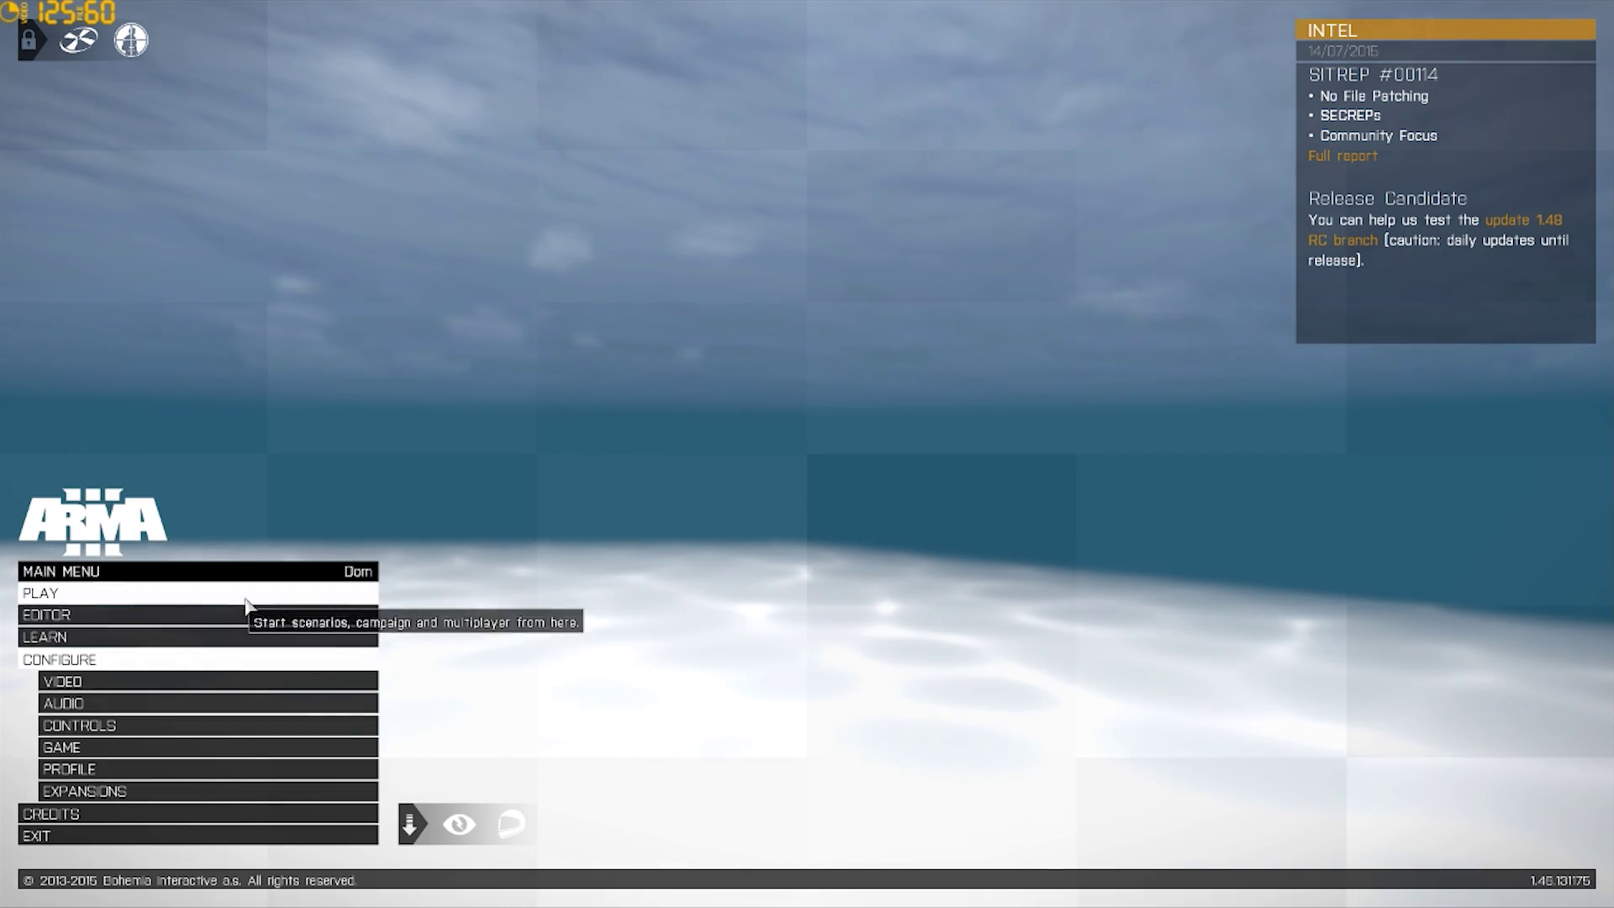
left_click(101, 681)
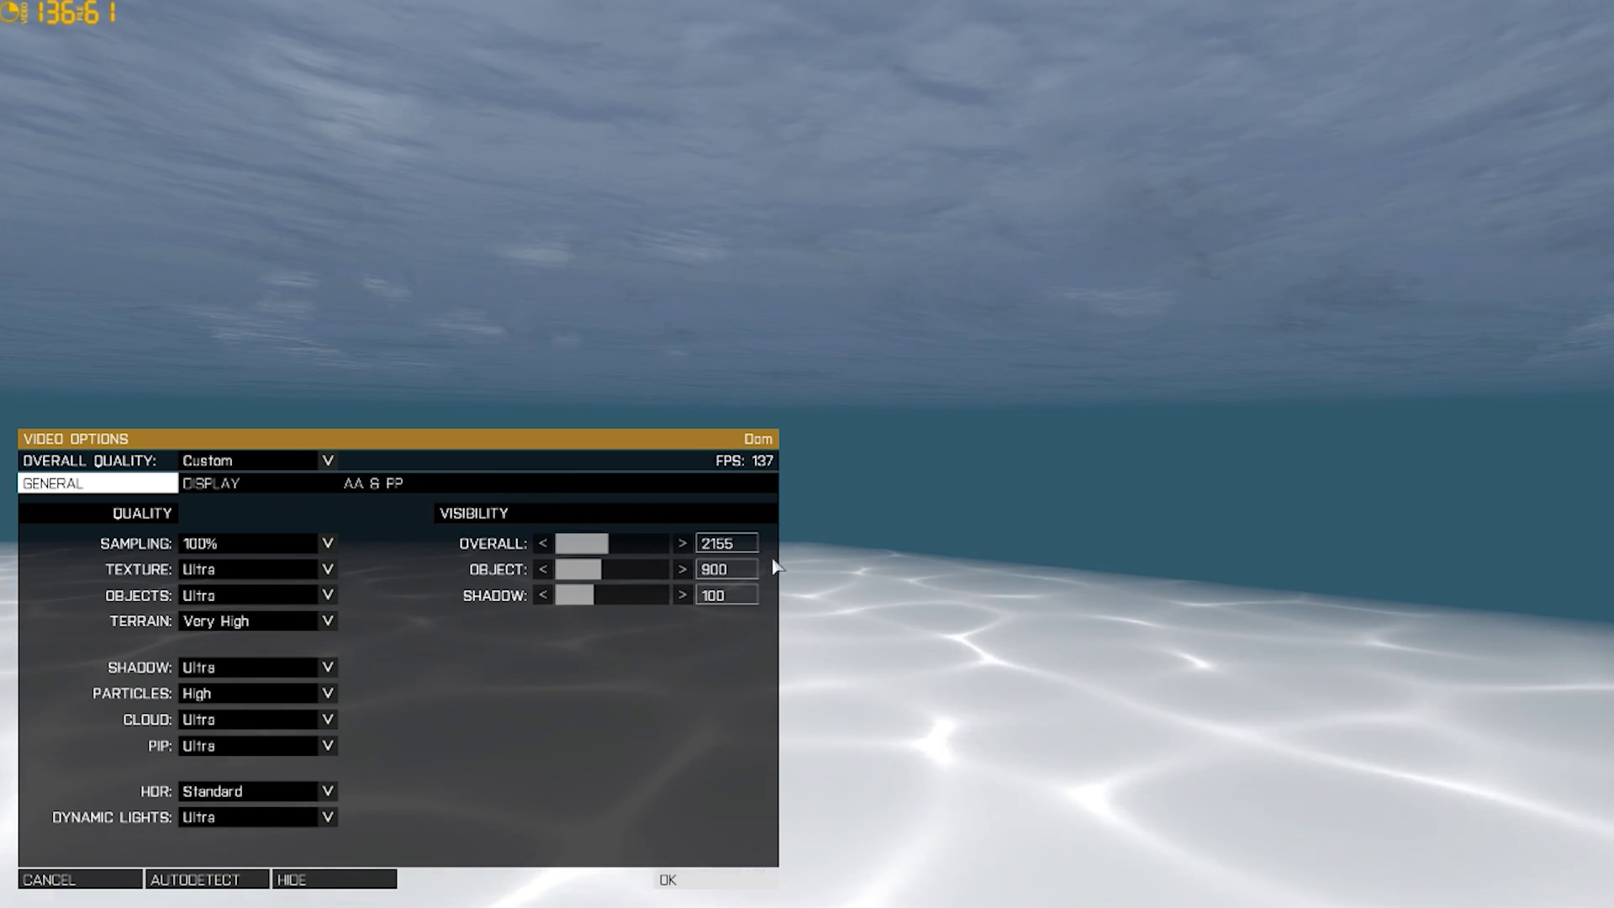
left_click(309, 547)
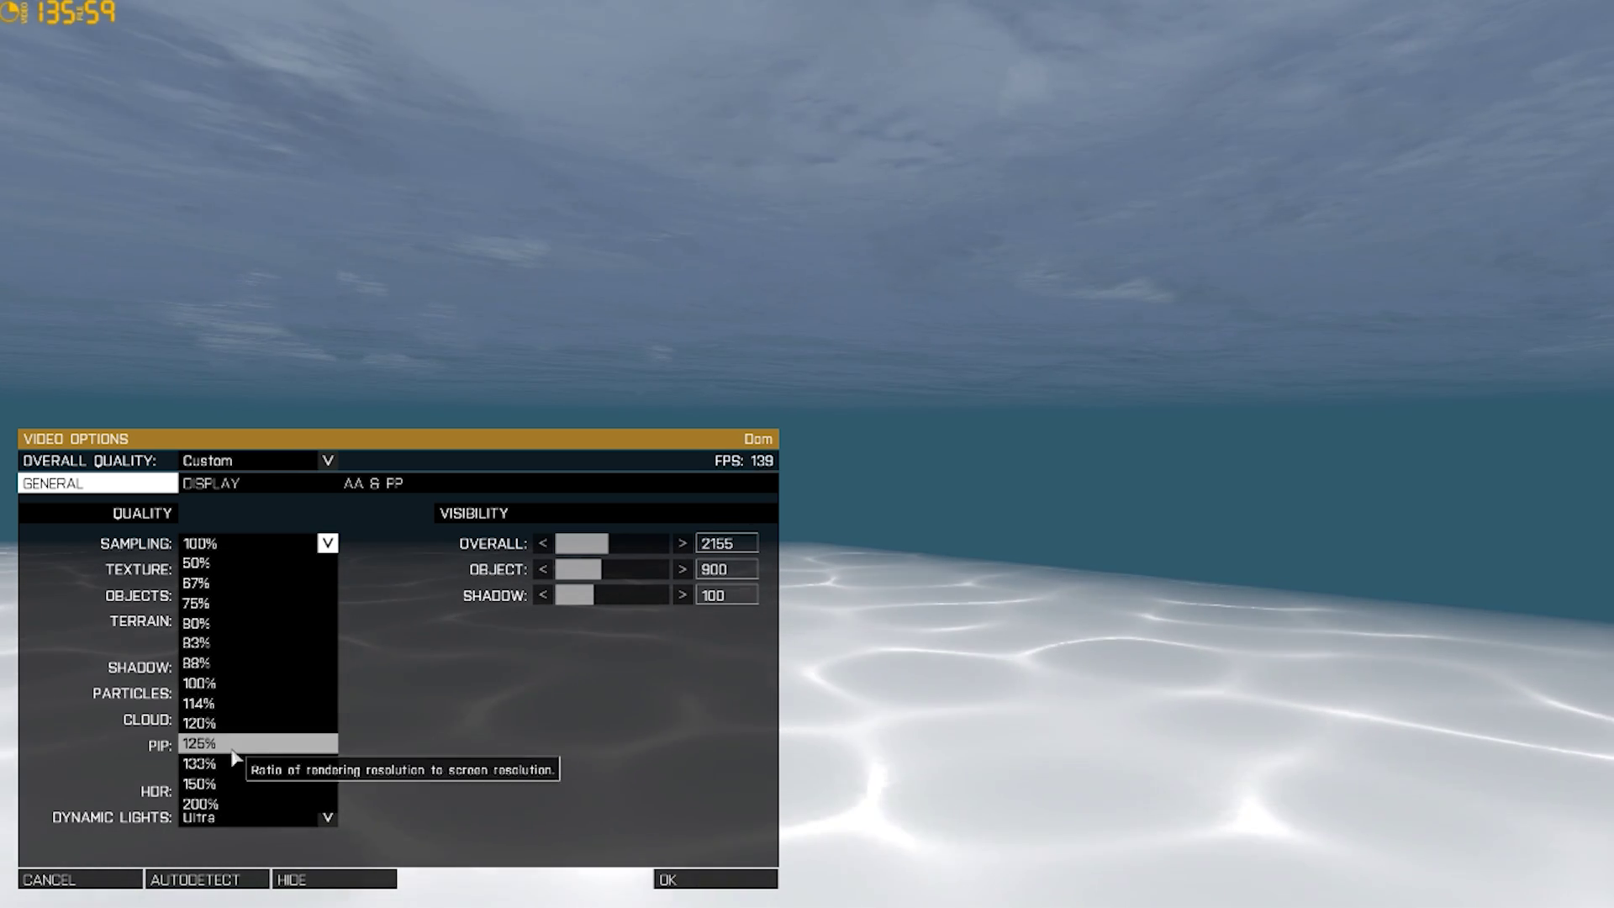
left_click(327, 545)
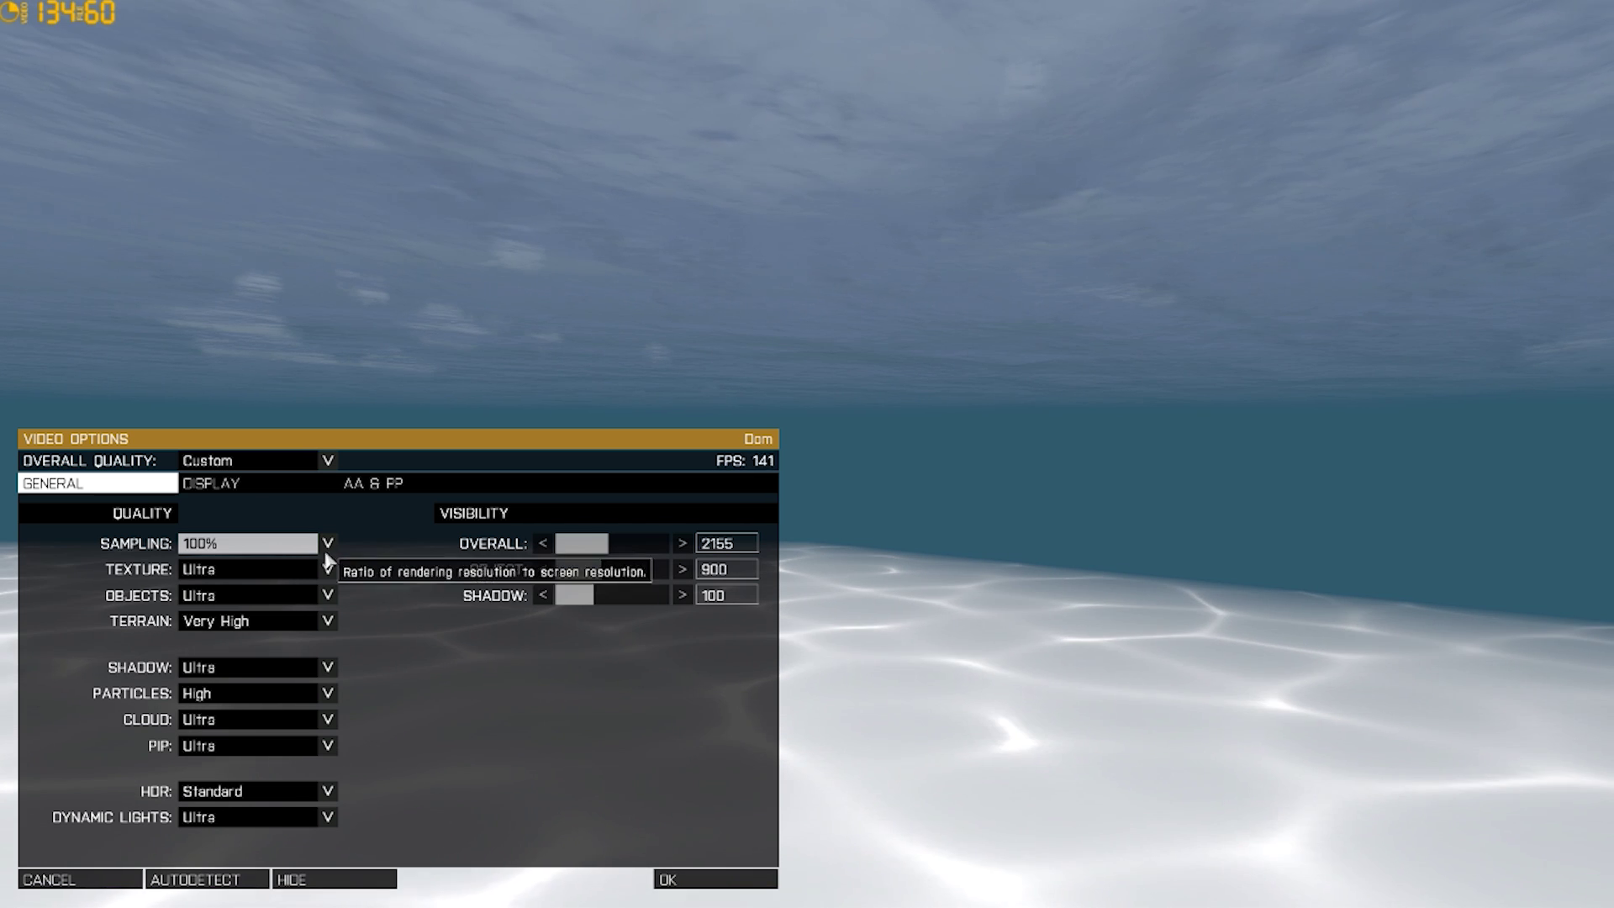
Step: View the available texture quality levels in Arma 3's general video options
left_click(327, 569)
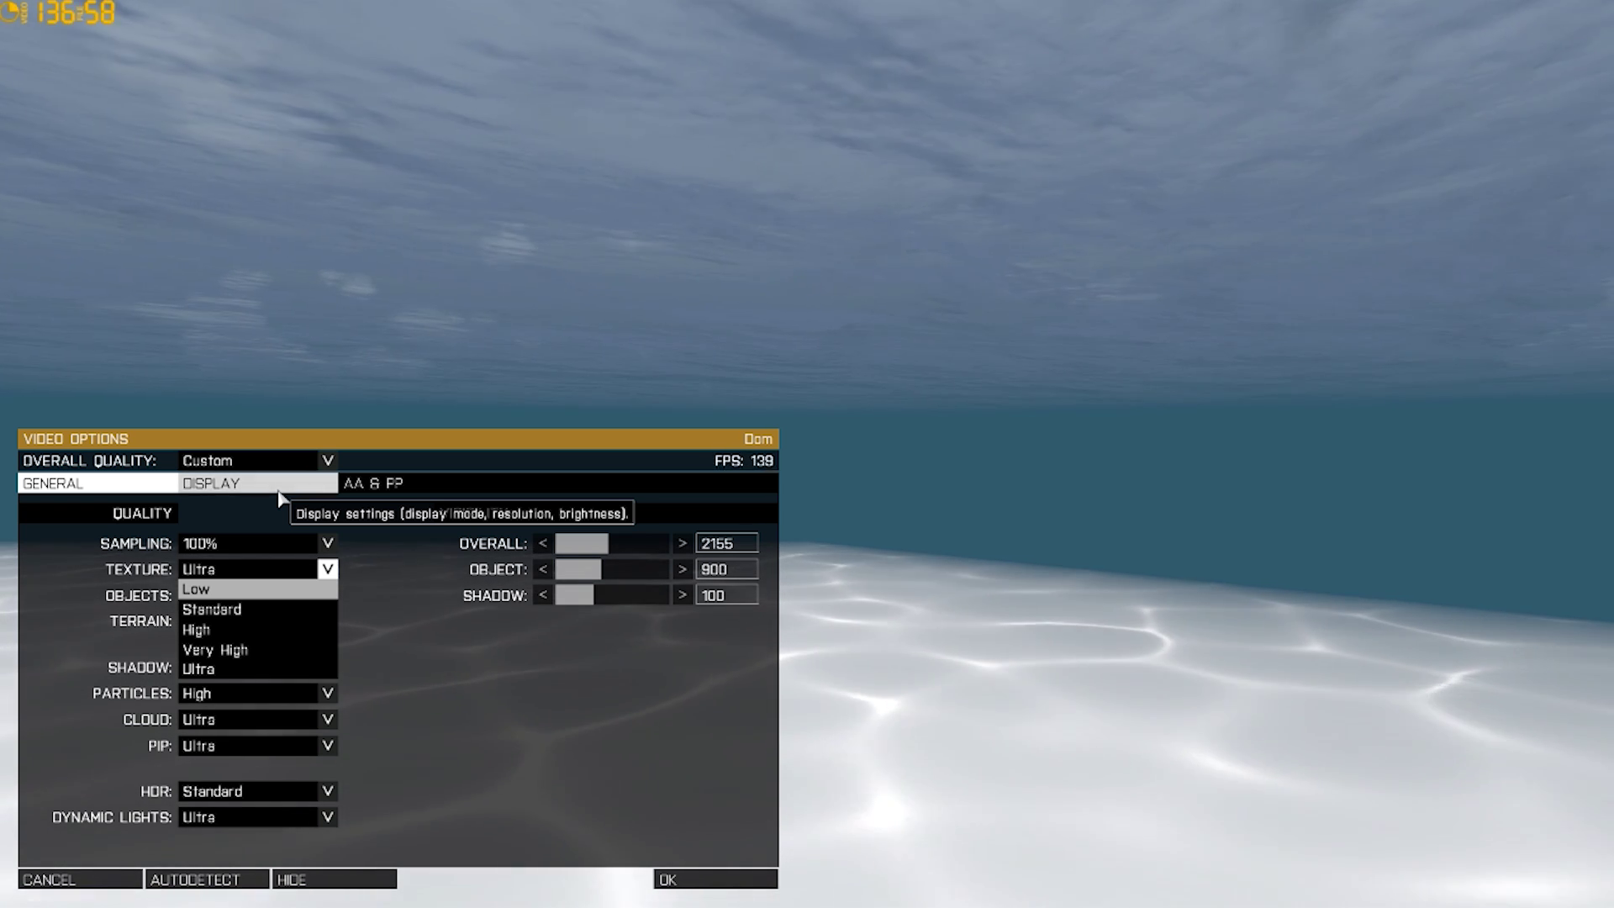
left_click(276, 578)
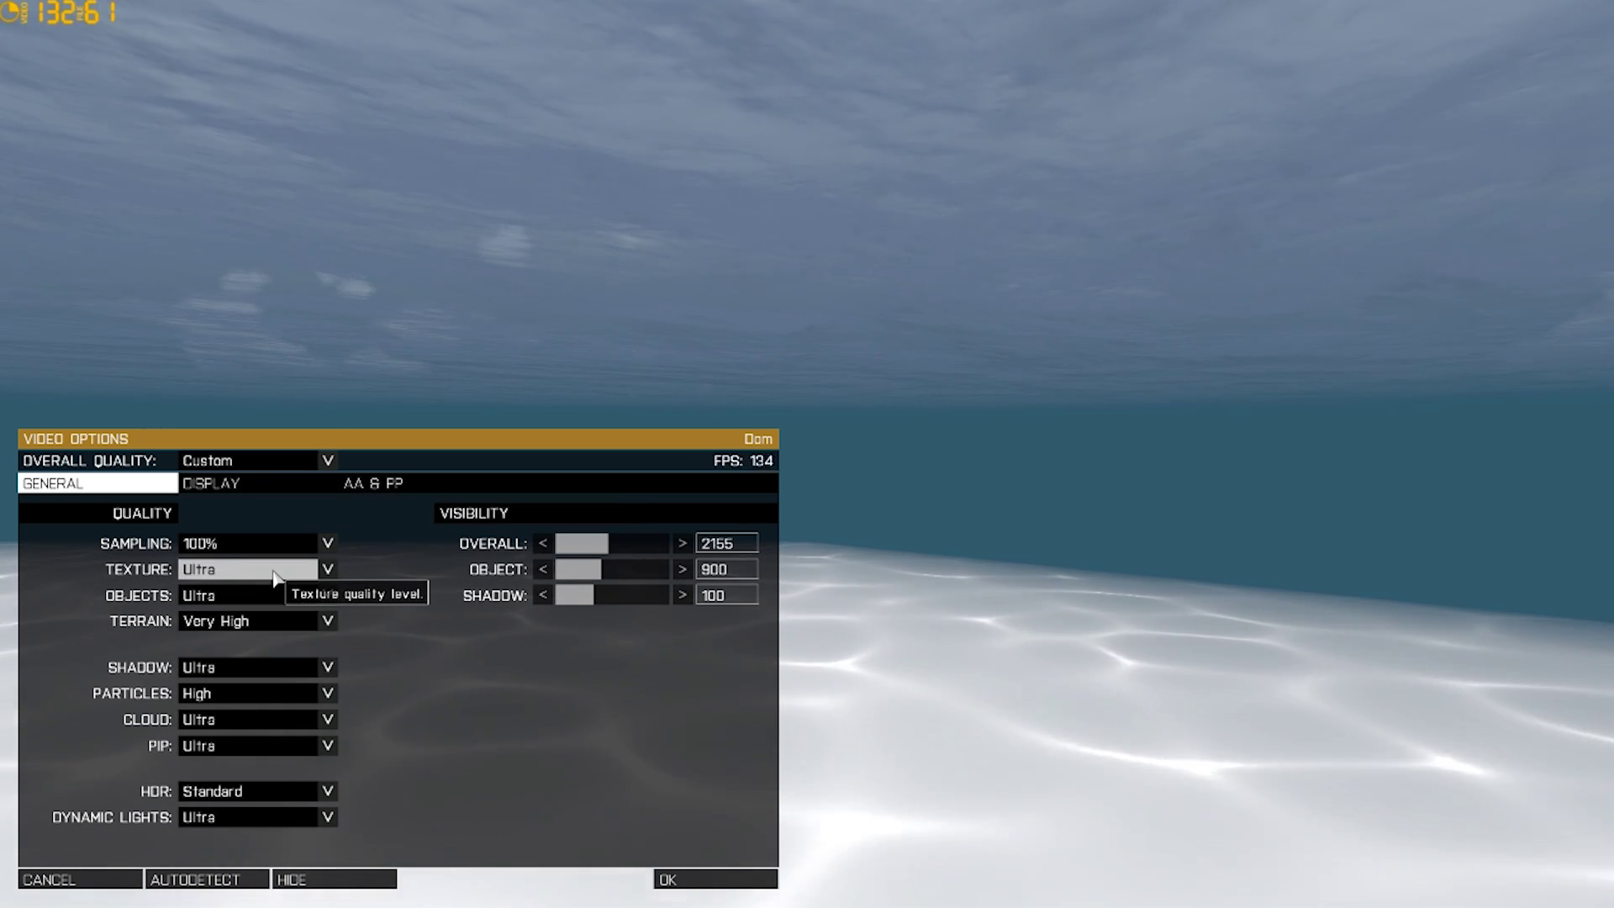
left_click(276, 578)
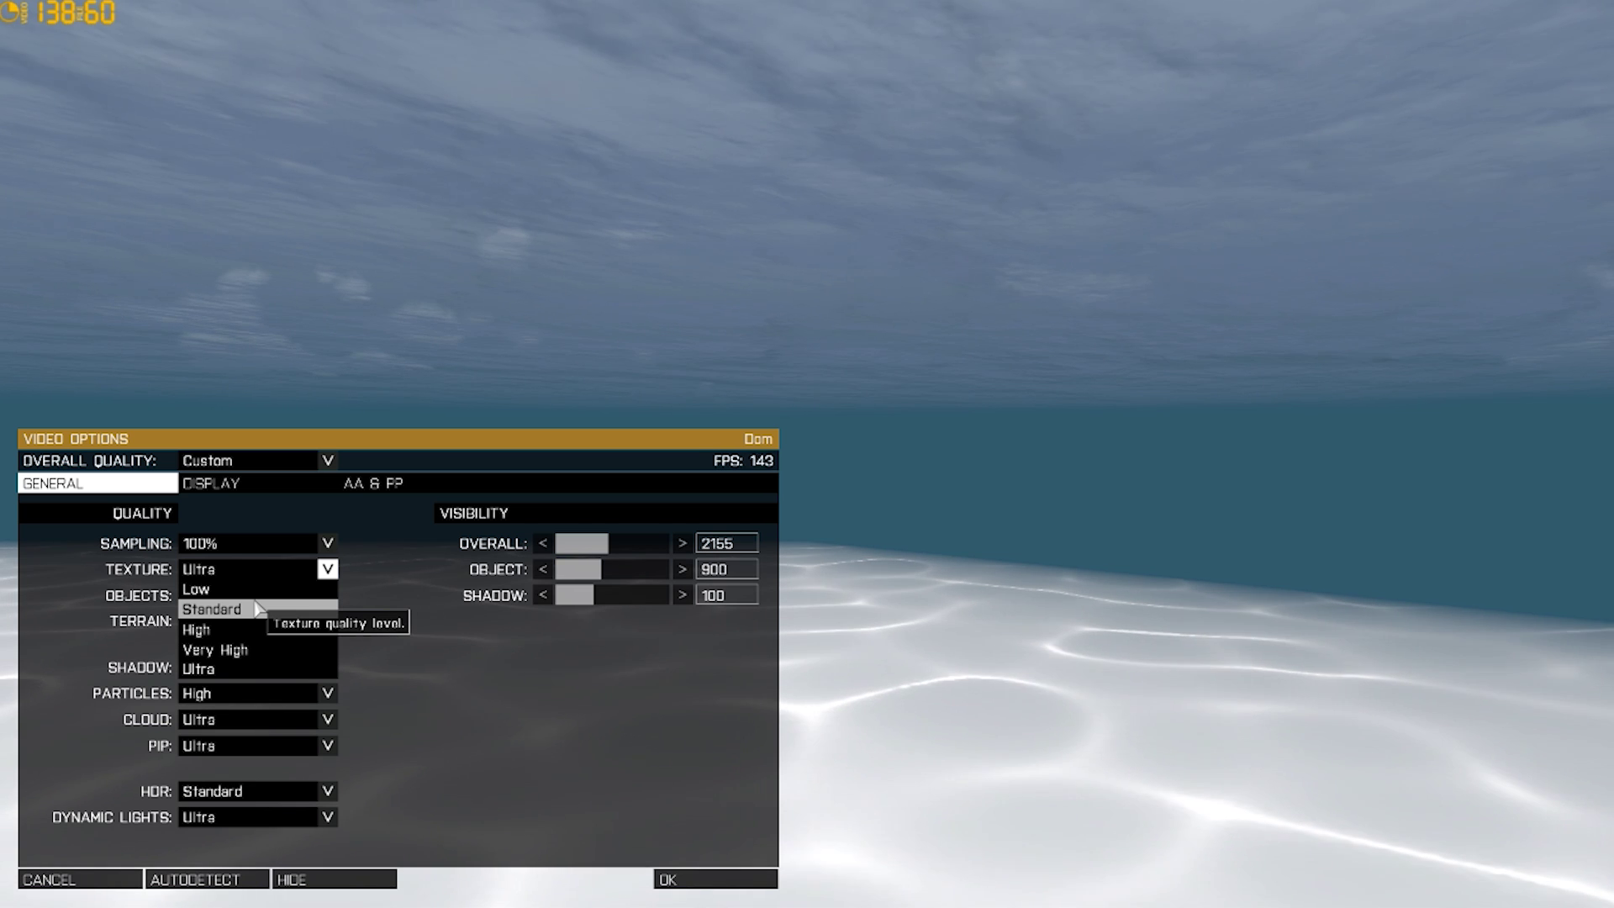